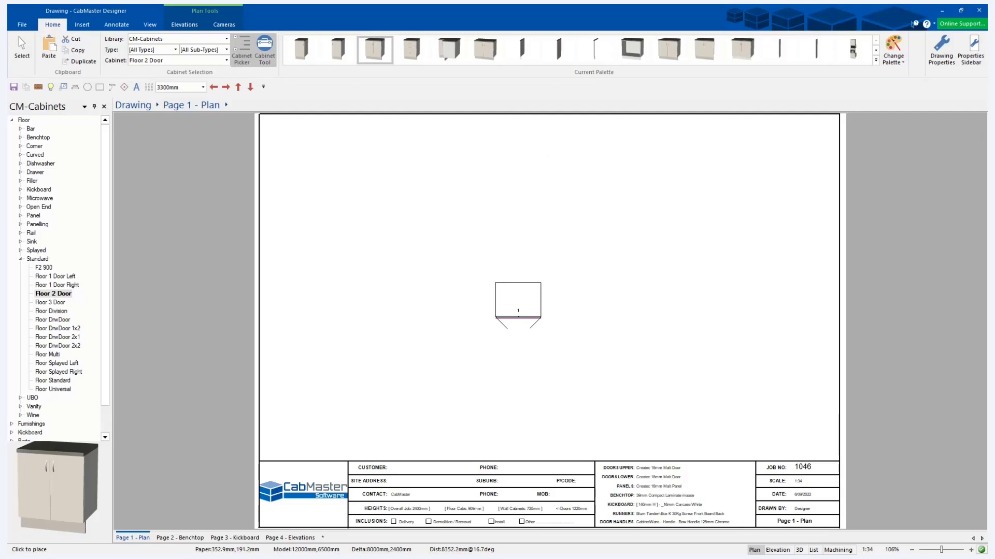
Move the two-door floor cabinet up and to the left on the plan and open its properties.
left_click(23, 50)
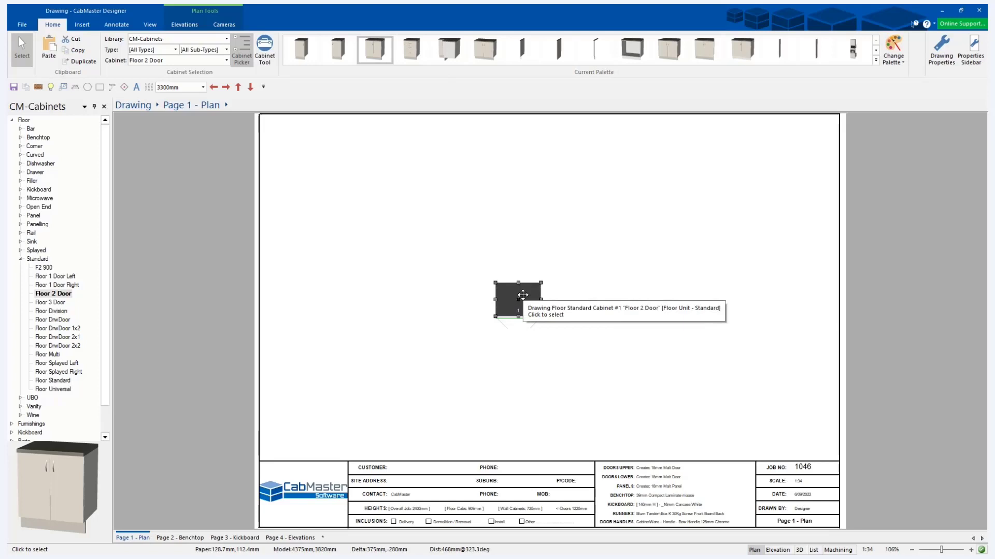
left_click_drag(522, 295, 448, 259)
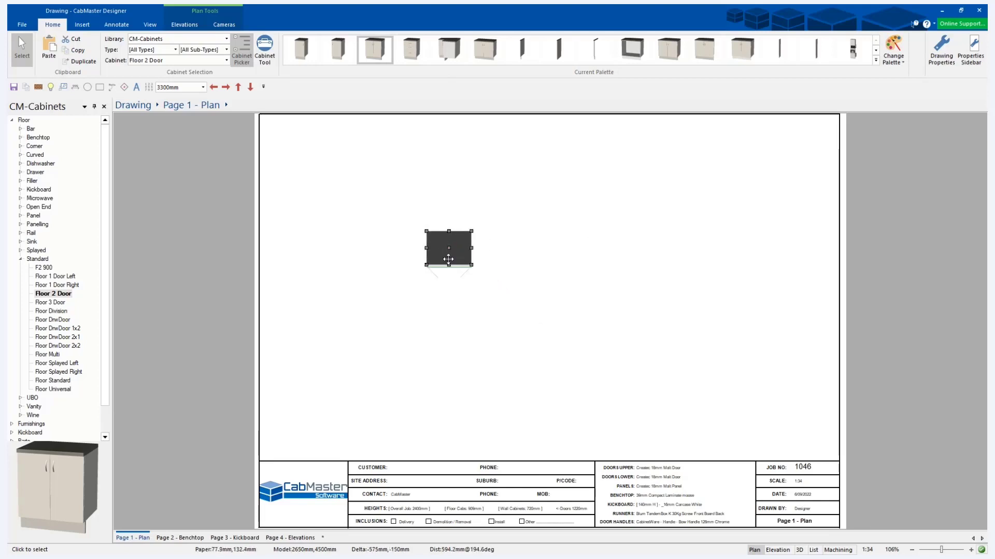
double_click(441, 249)
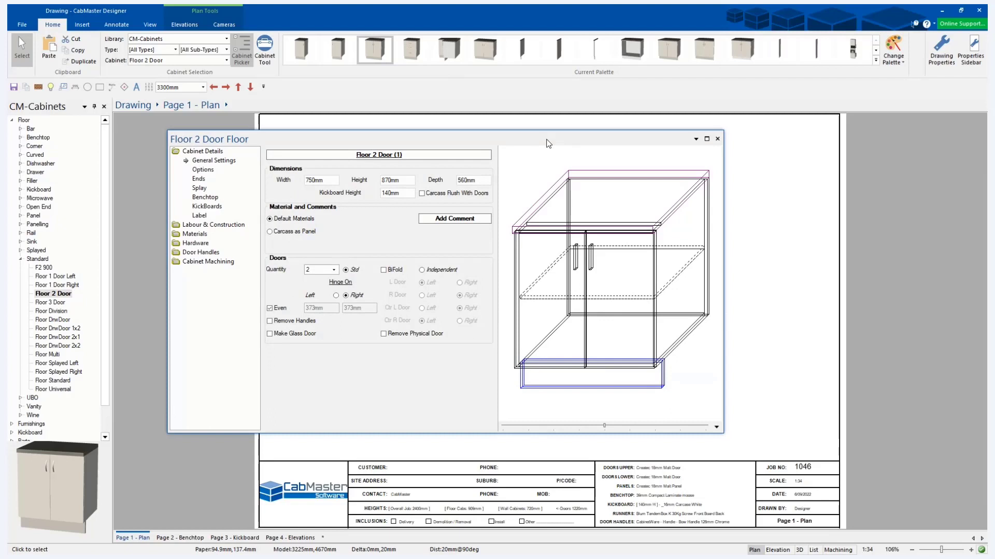
Show the machining preview of the cabinet's End Left part.
left_click(227, 261)
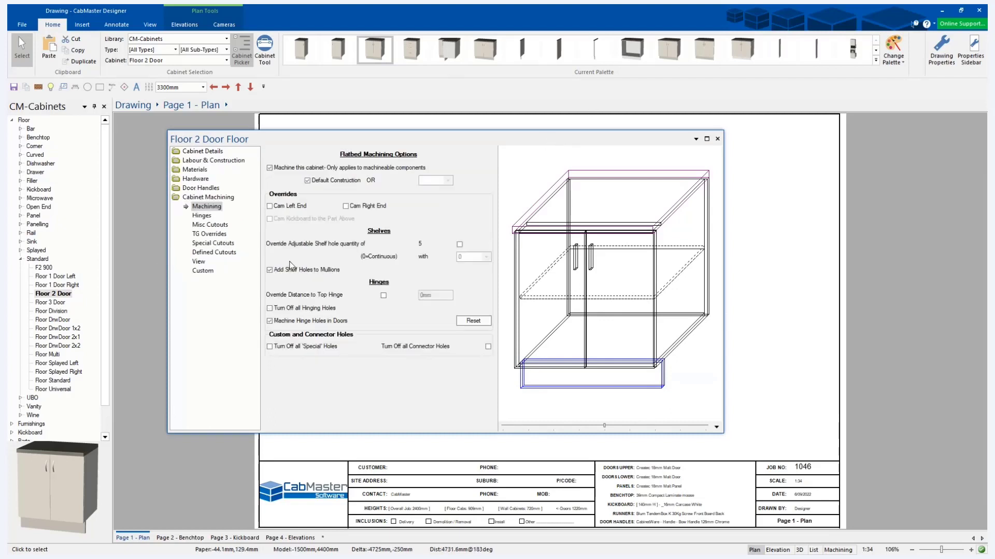
left_click(199, 261)
left_click(337, 180)
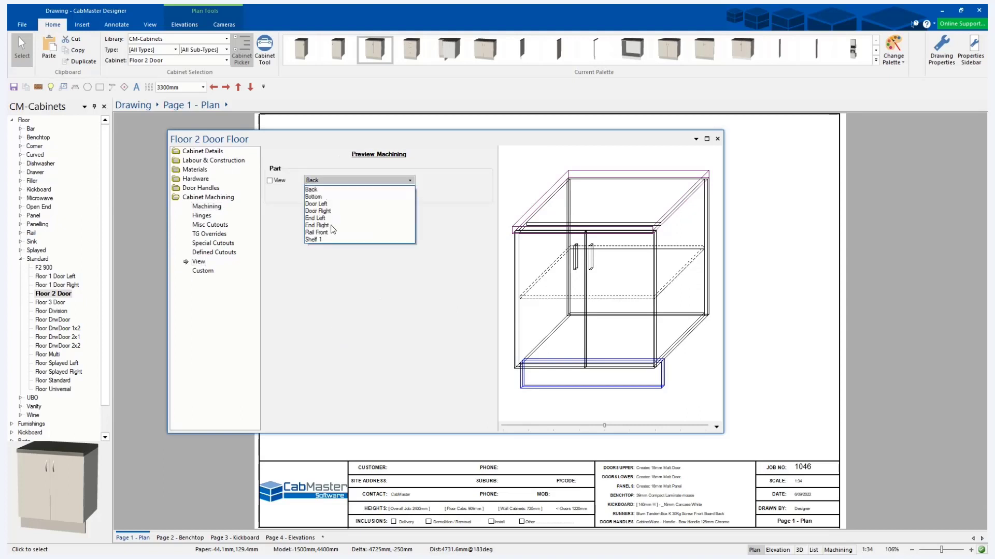
left_click(330, 218)
left_click(270, 181)
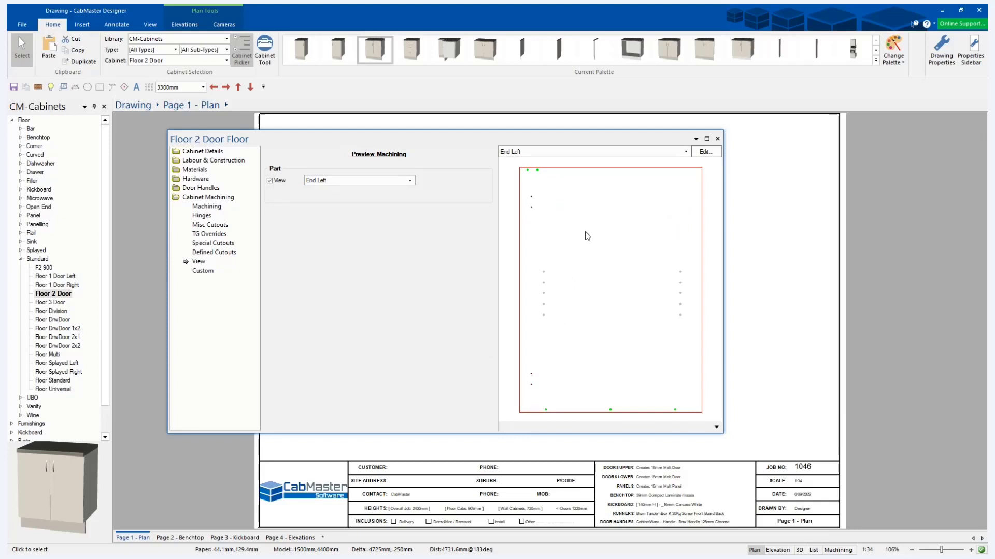
Open the End Left part in the machining editor, return to the page view and shift the cabinet properties window aside.
left_click(704, 151)
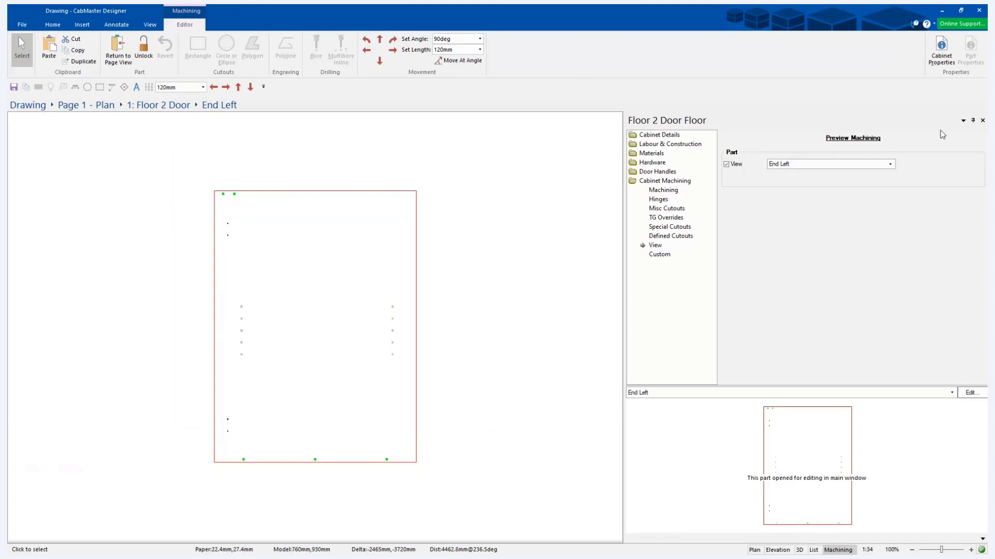
left_click(118, 55)
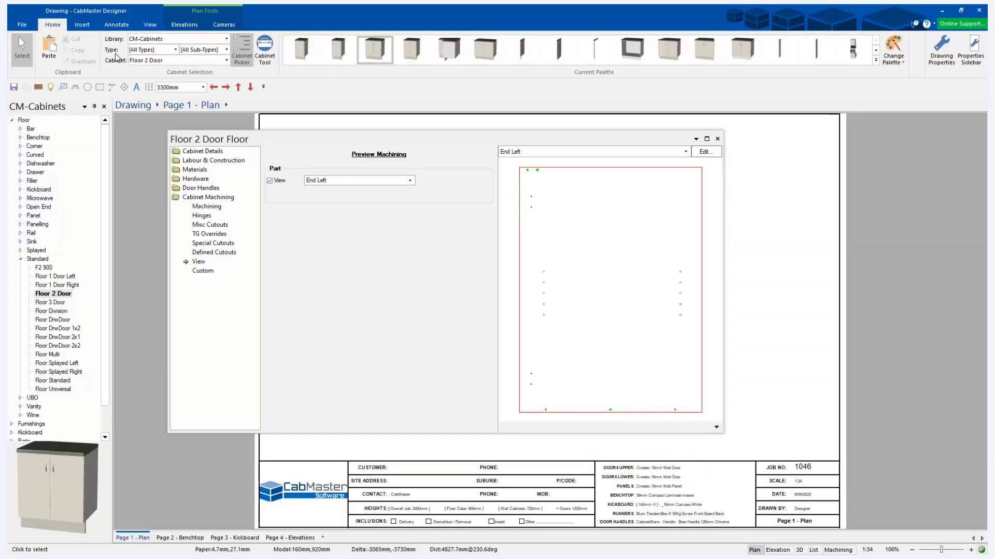
left_click_drag(466, 138, 503, 134)
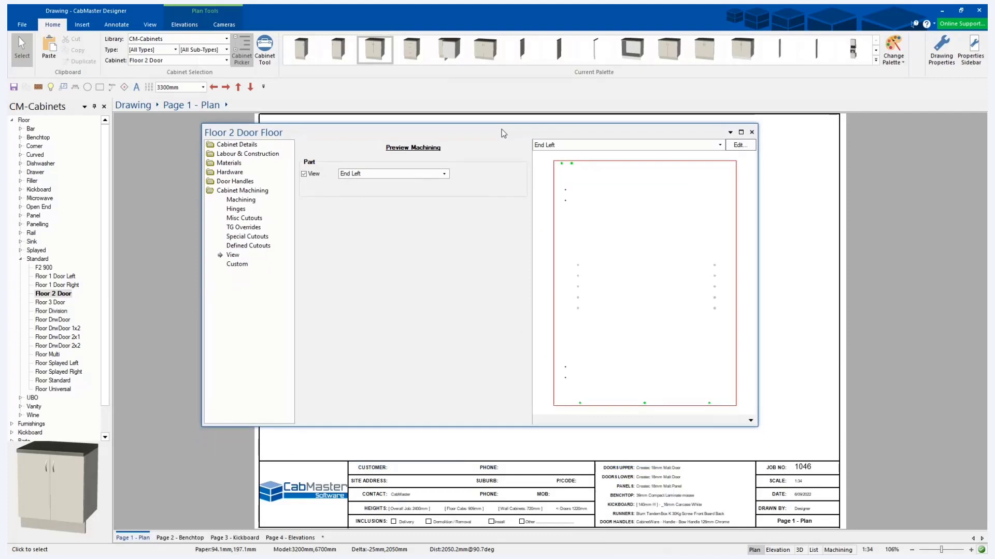
Edit the End Left part and move only the topmost shelf hole of its left column 50 mm to the right.
right_click(578, 267)
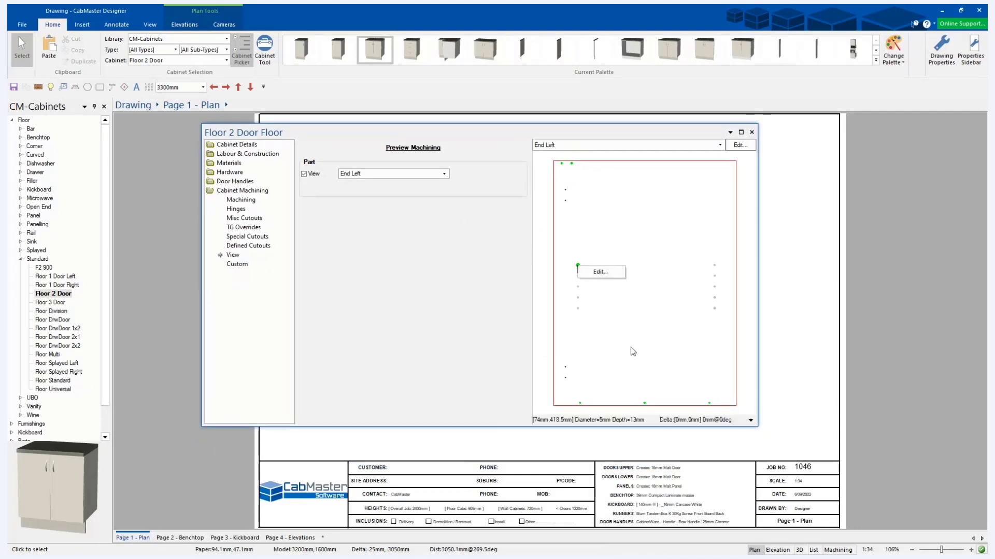
left_click(604, 275)
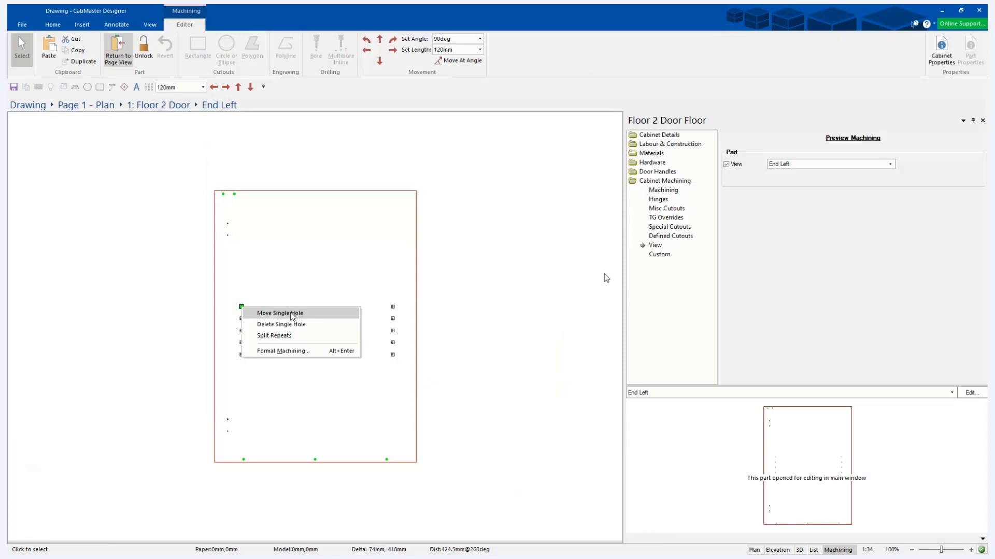
left_click(284, 313)
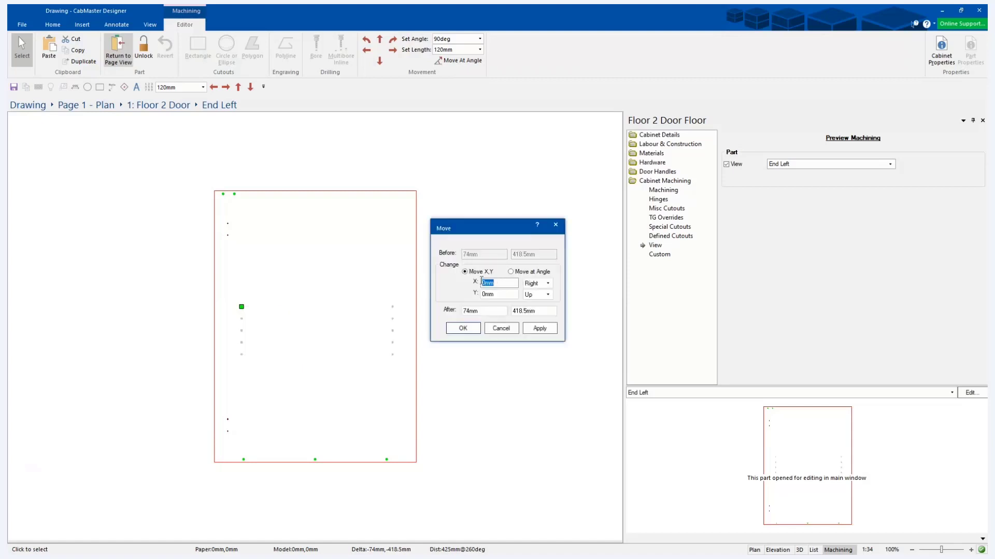
left_click(547, 283)
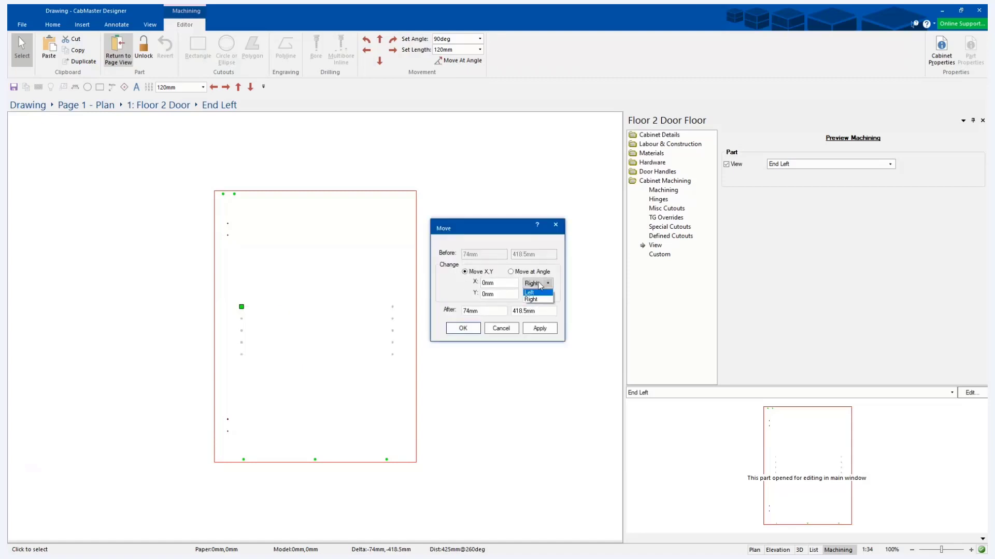
left_click(540, 286)
left_click_drag(510, 285, 465, 283)
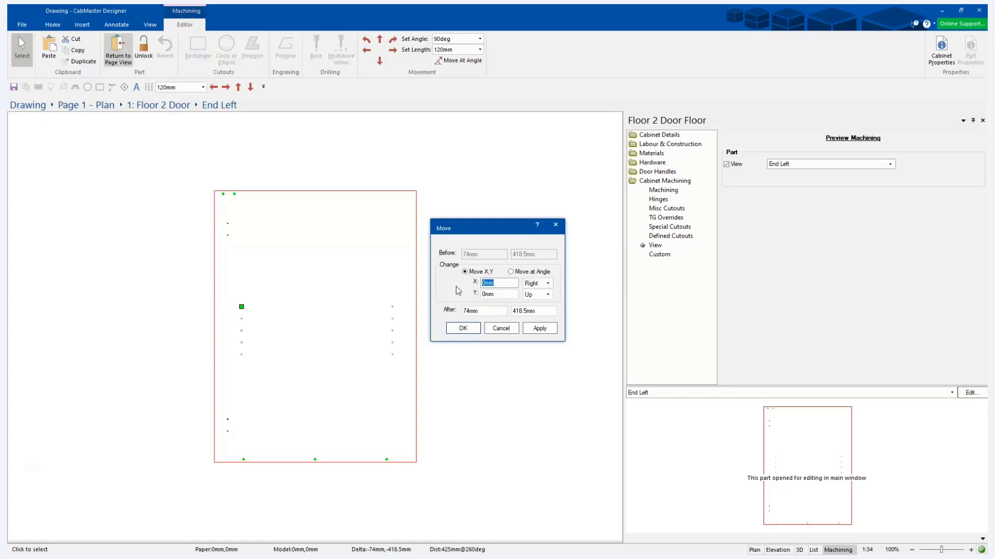
type("-50")
type("50")
key("Tab")
left_click(539, 330)
left_click(464, 329)
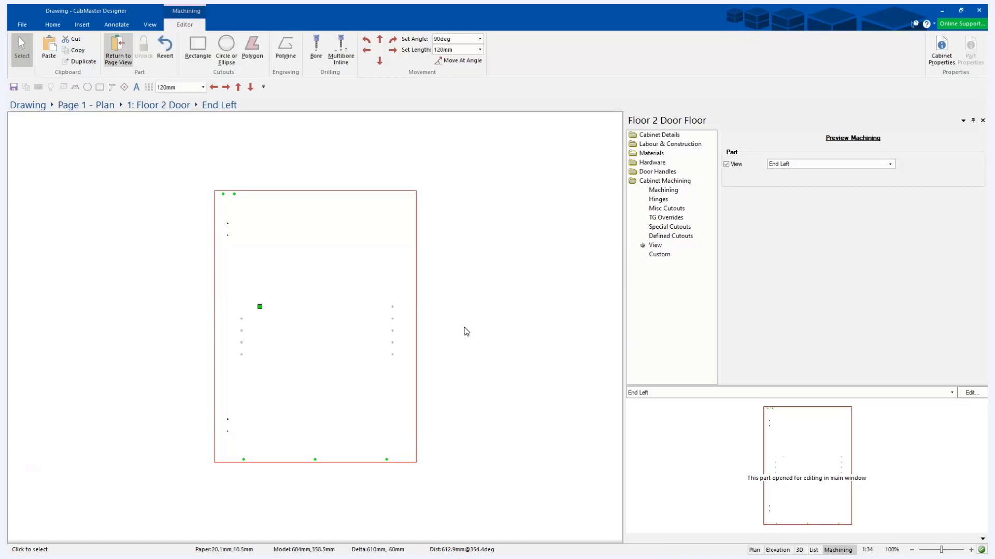
left_click(466, 332)
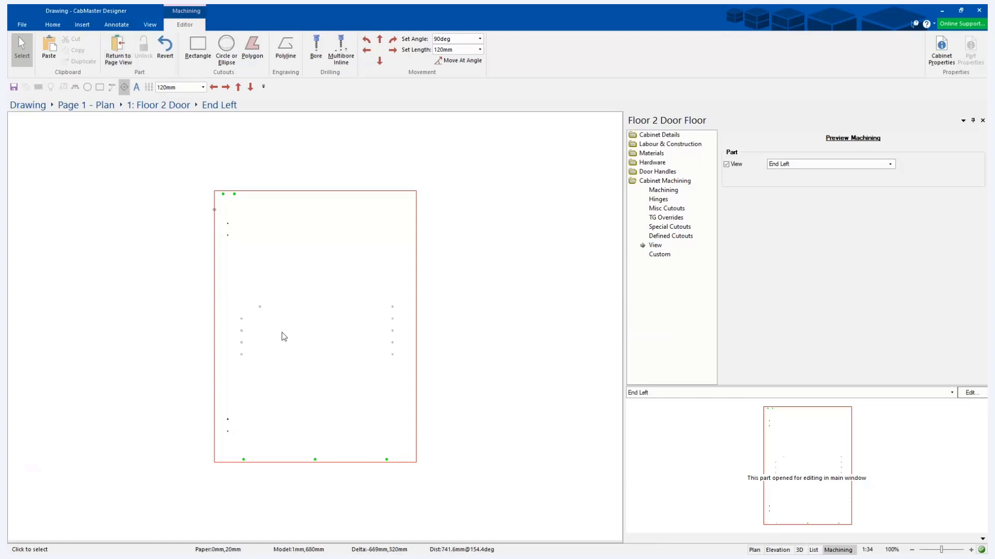
Draw a rectangular cutout about 180 × 170 mm in the upper middle of the End Left part and return to the plan.
left_click(197, 47)
left_click_drag(341, 291, 336, 295)
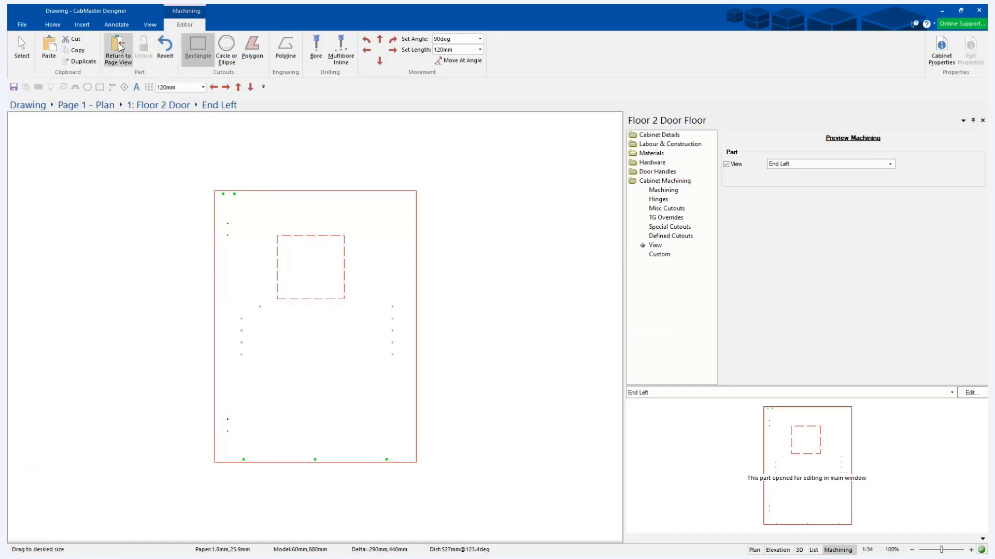
left_click(118, 51)
left_click(751, 132)
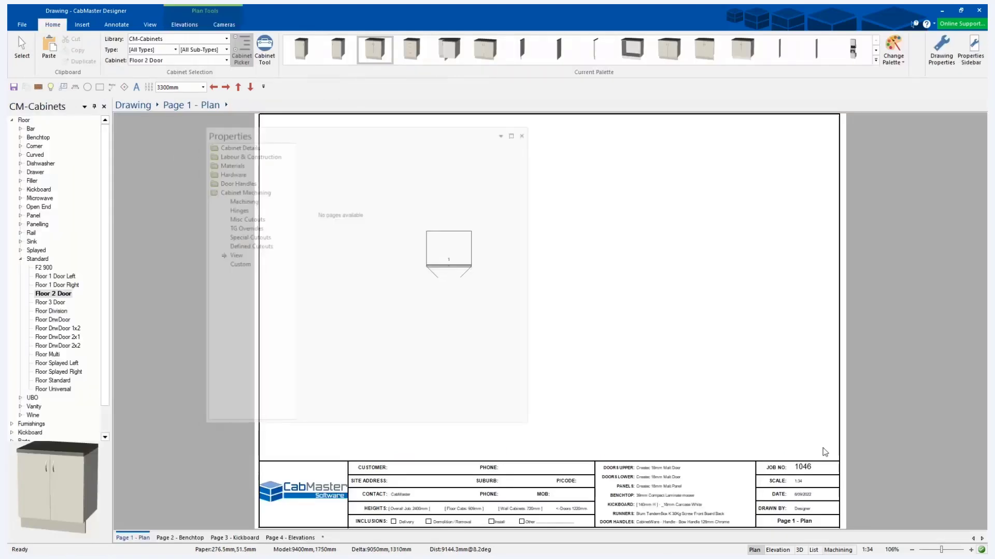
View the cabinet in 3D and examine the cutout in its left end.
left_click(801, 550)
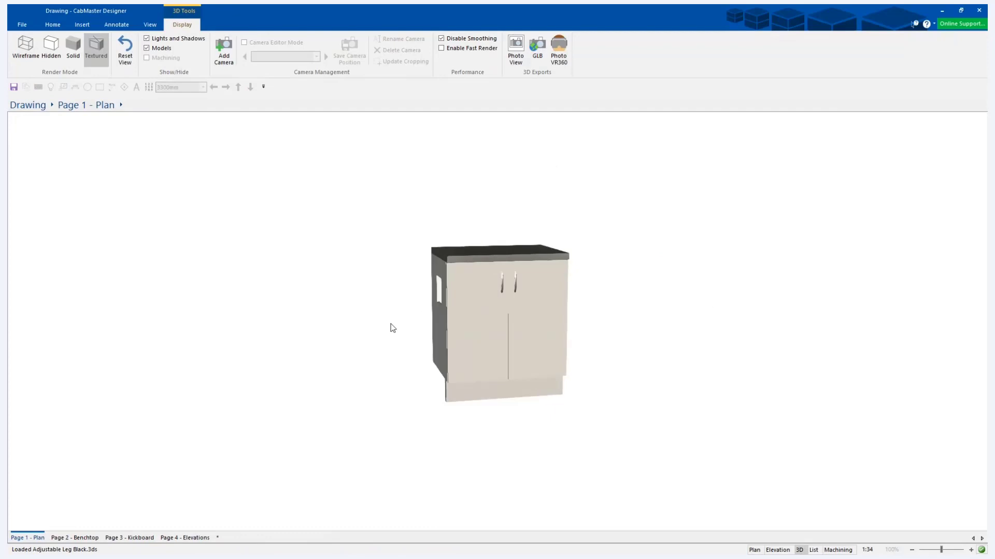
left_click_drag(390, 325, 487, 338)
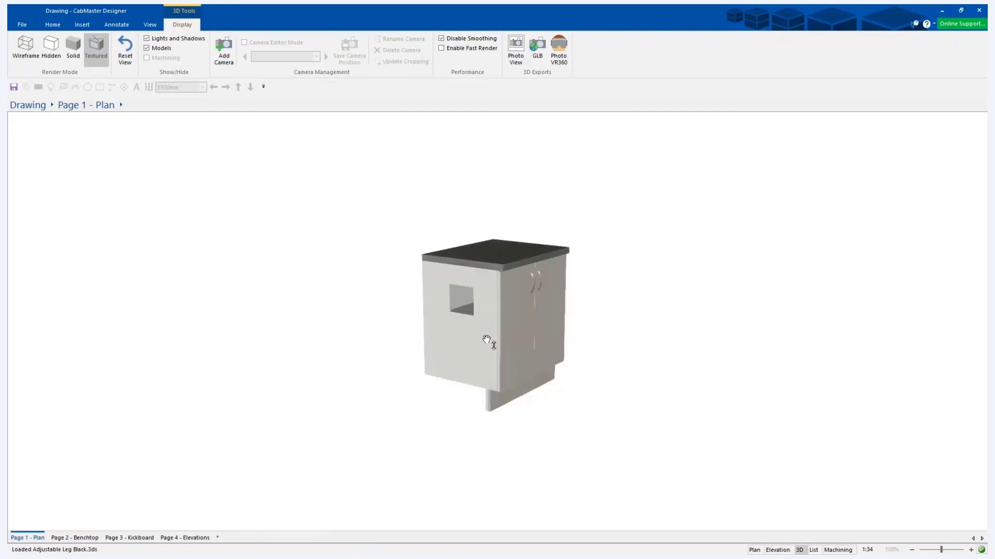
right_click_drag(487, 338, 438, 262)
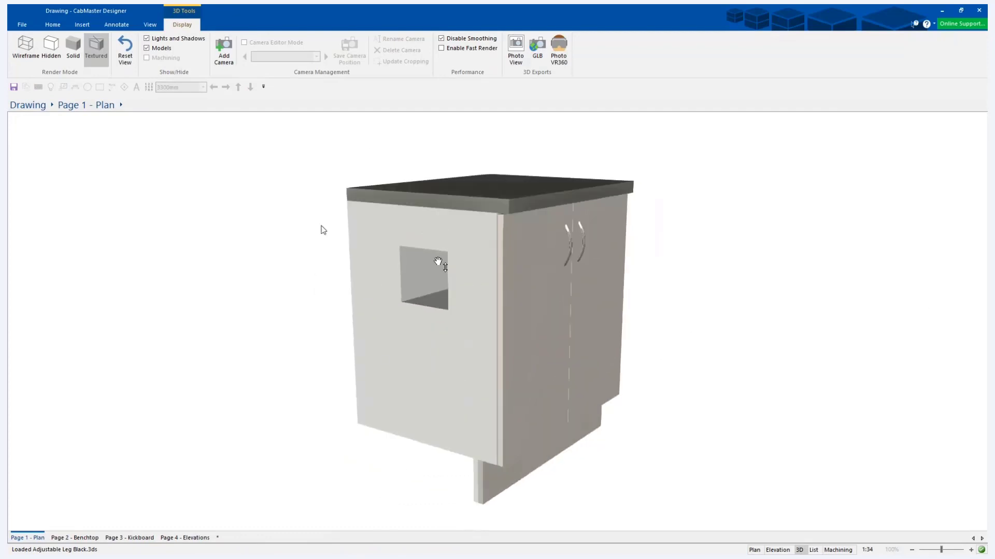
Return to the plan and reopen the cabinet's End Left part in the machining editor.
left_click(754, 549)
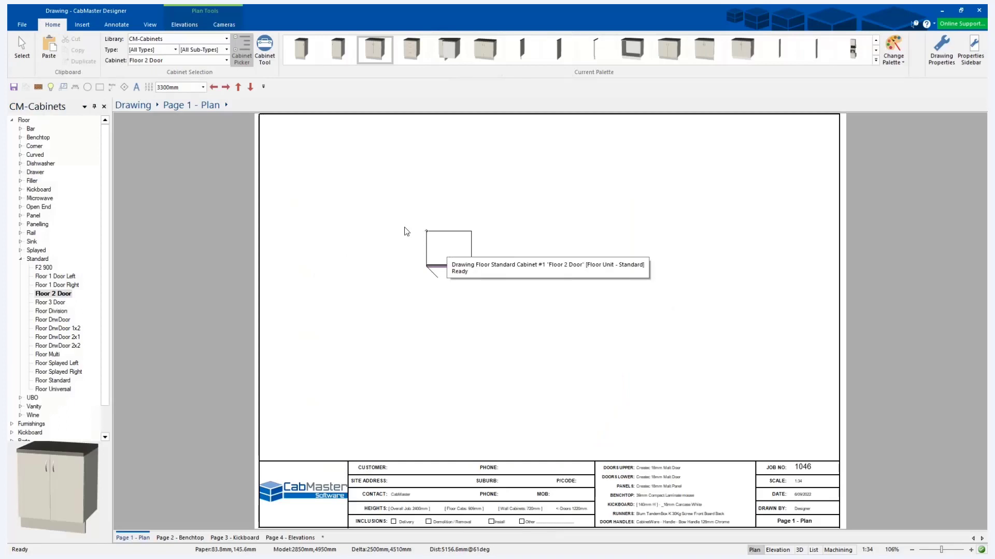
key("Escape")
double_click(449, 249)
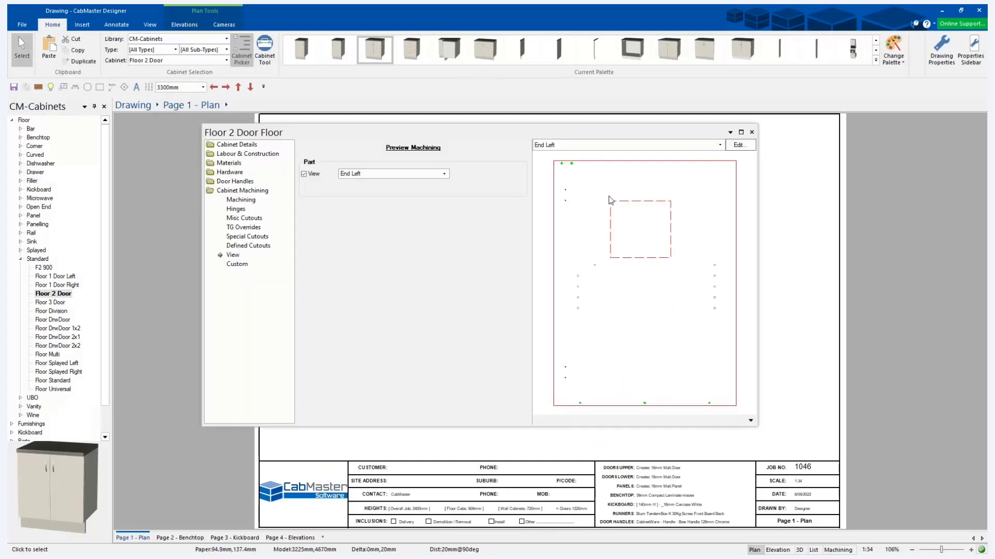
left_click(742, 147)
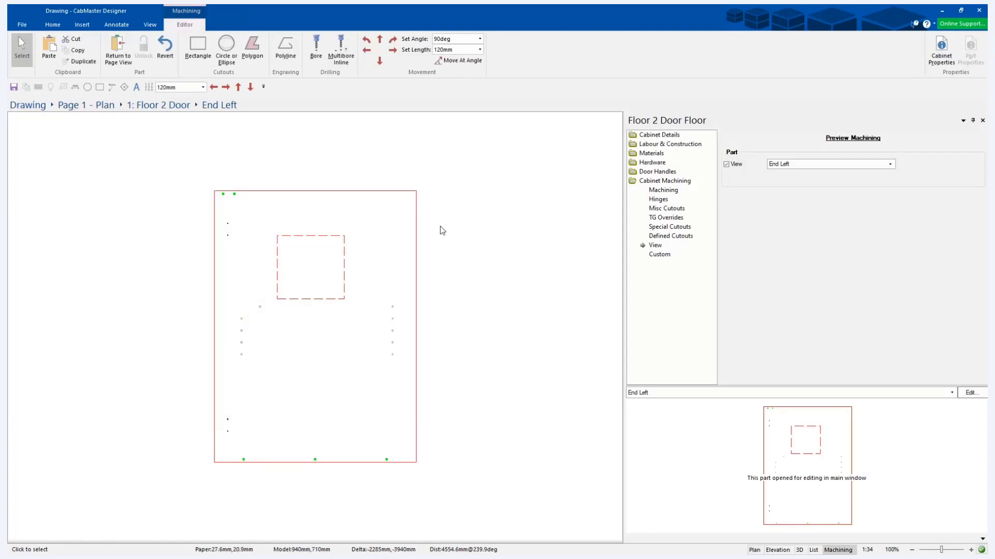
Unlock the rectangular cutout's properties and set its size to 200 mm in X and 100 mm in Y.
left_click(315, 236)
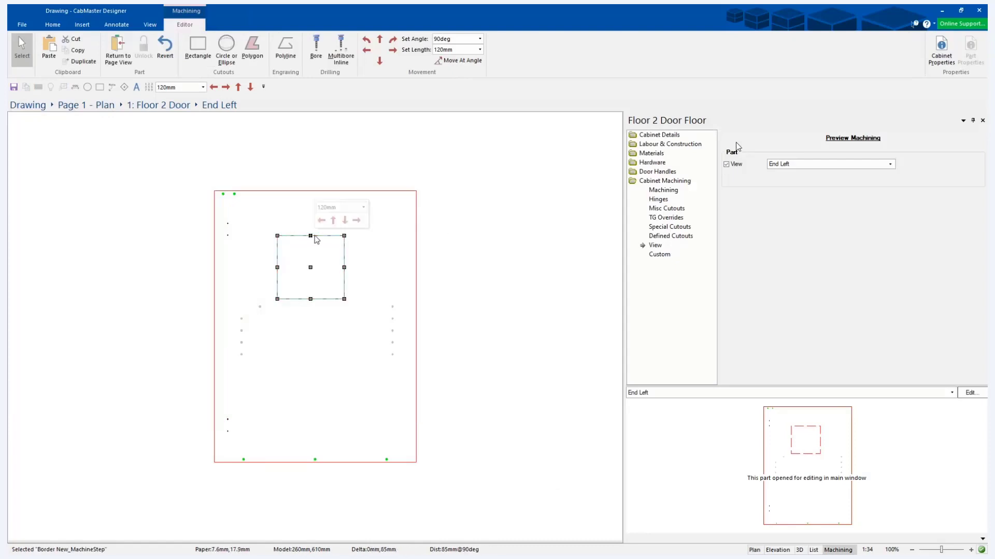
double_click(311, 267)
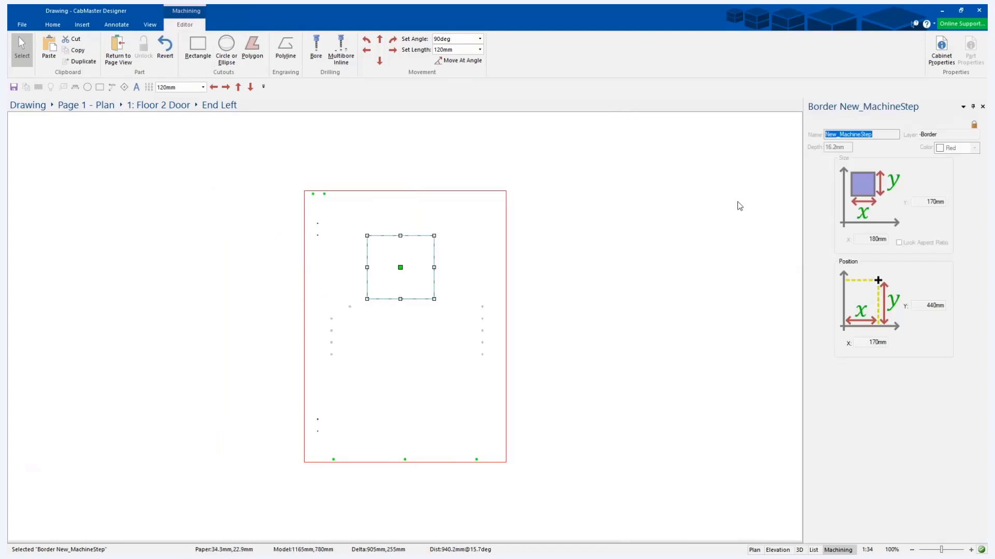
left_click(974, 125)
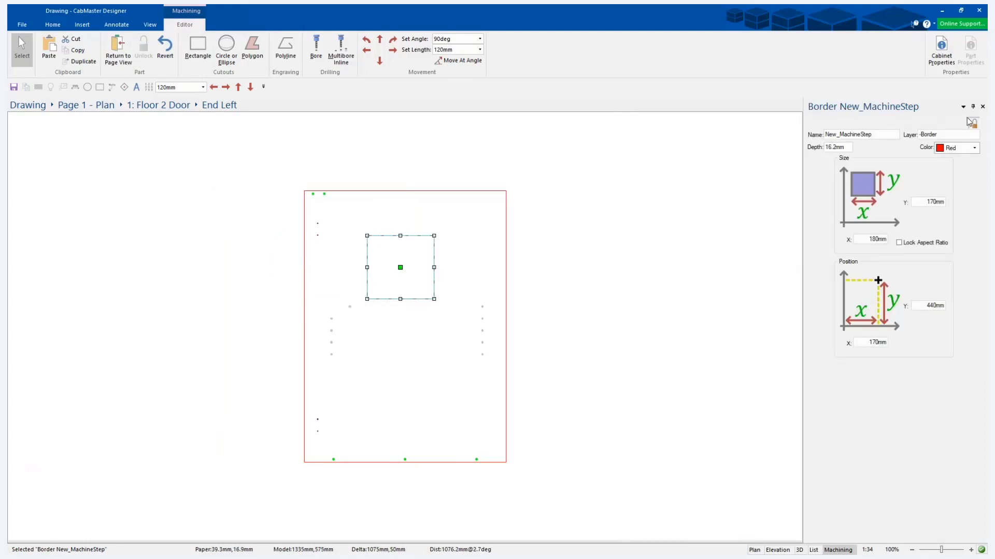
double_click(928, 202)
type("100")
key("Return")
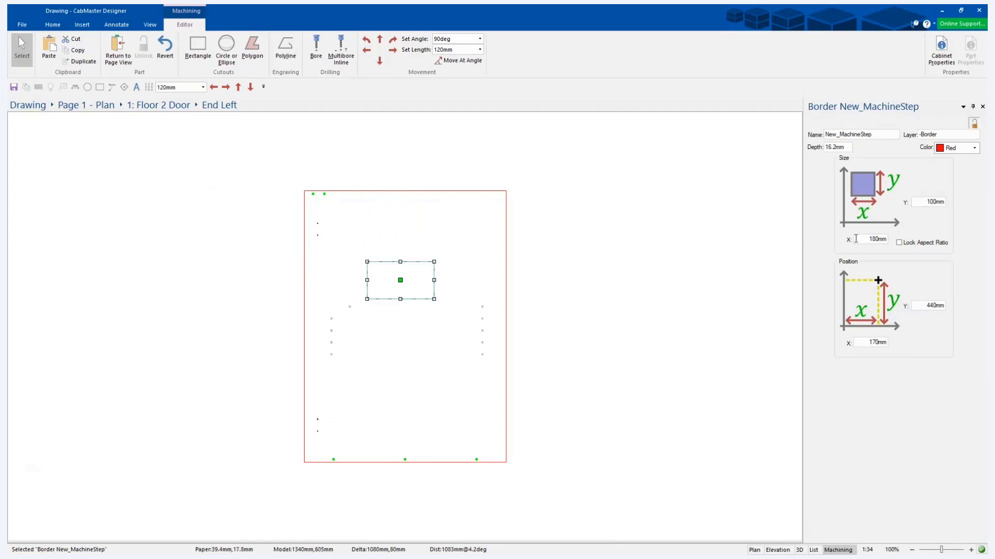
type("200")
key("Return")
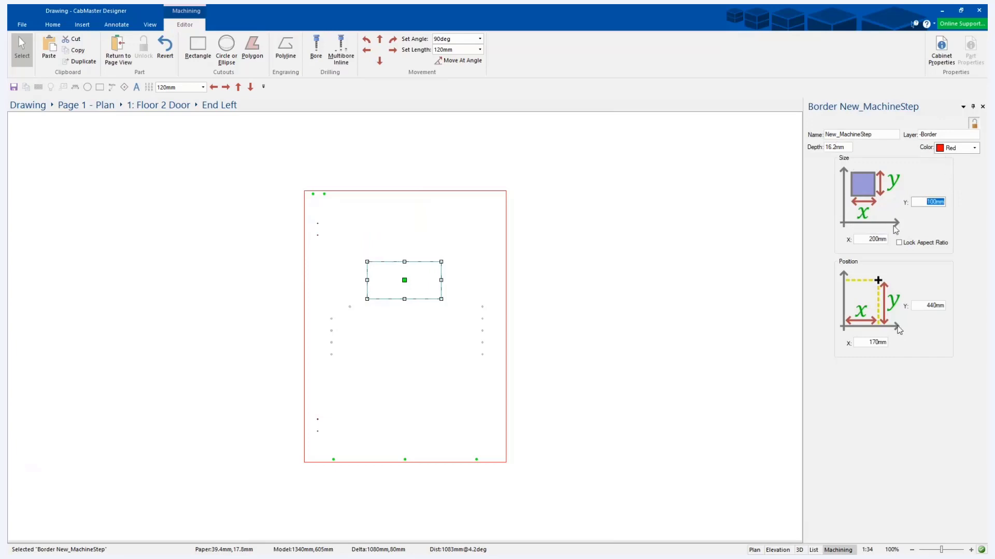
Set the cutout's position to X 0 mm and Y 0 mm.
left_click(871, 343)
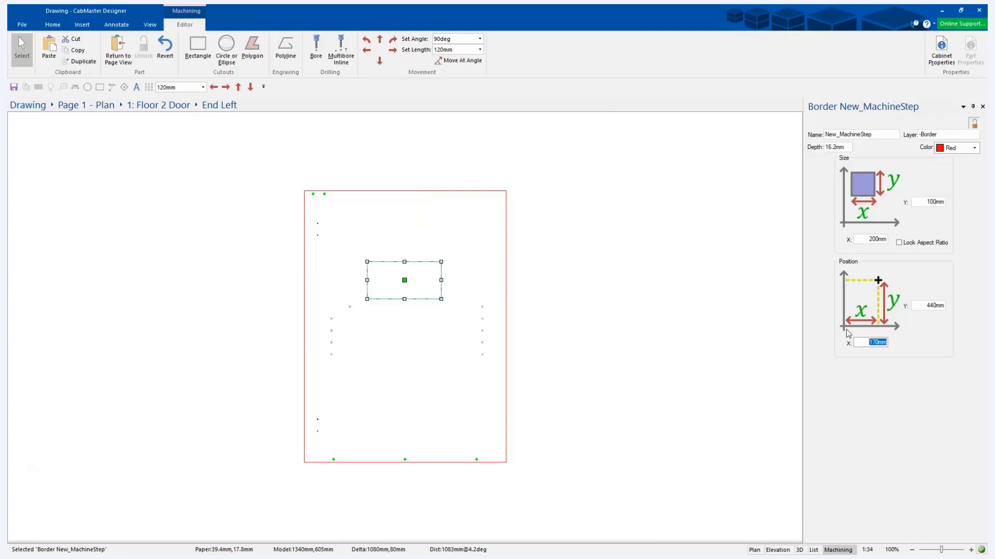
type("0")
key("Return")
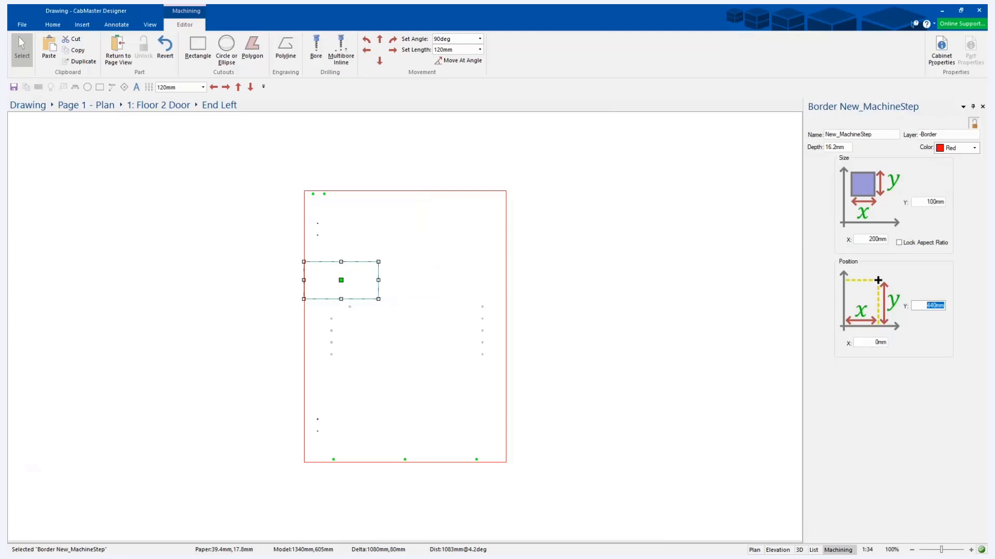
type("0")
key("Return")
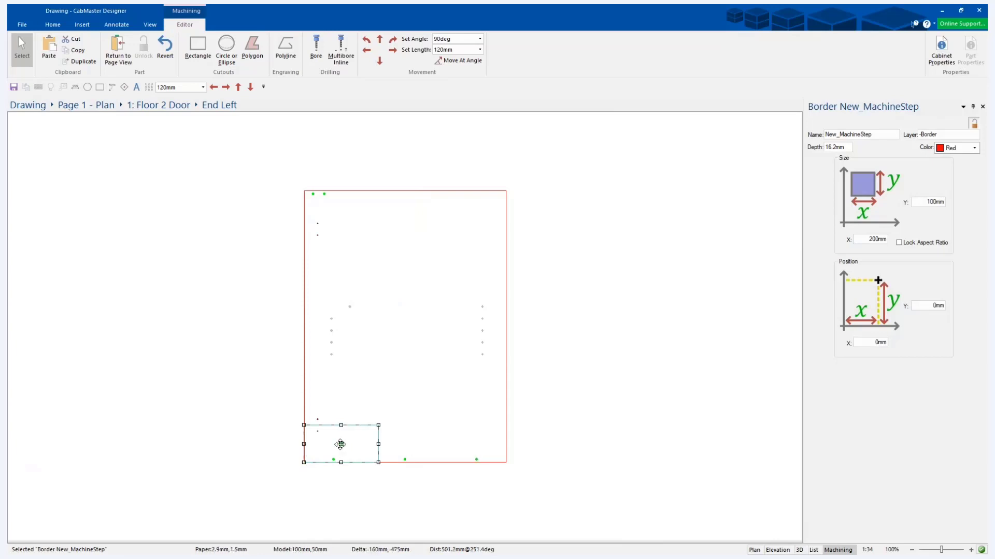
Move the cutout up the part so it overhangs the left edge, at about X -20 mm and Y 455 mm.
left_click_drag(340, 445, 333, 274)
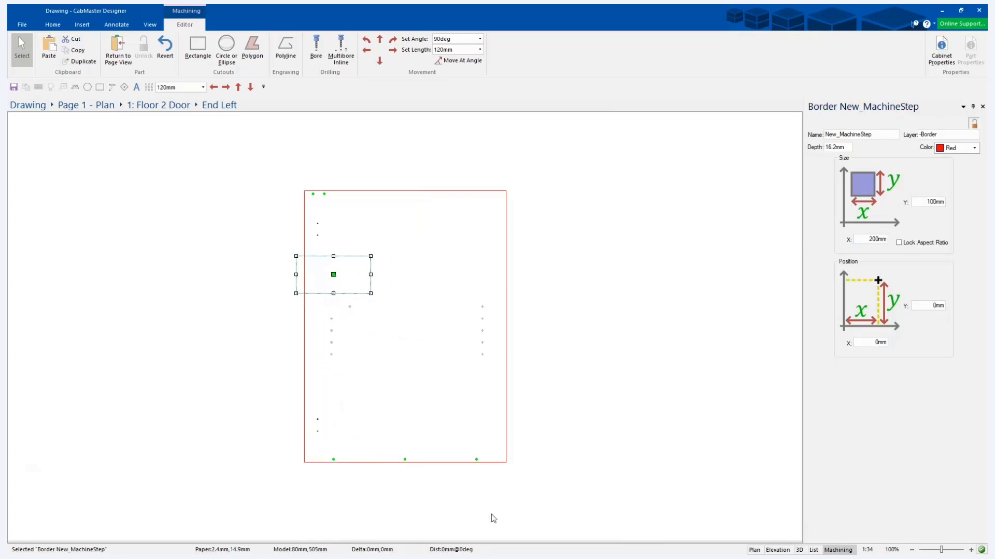
left_click(554, 410)
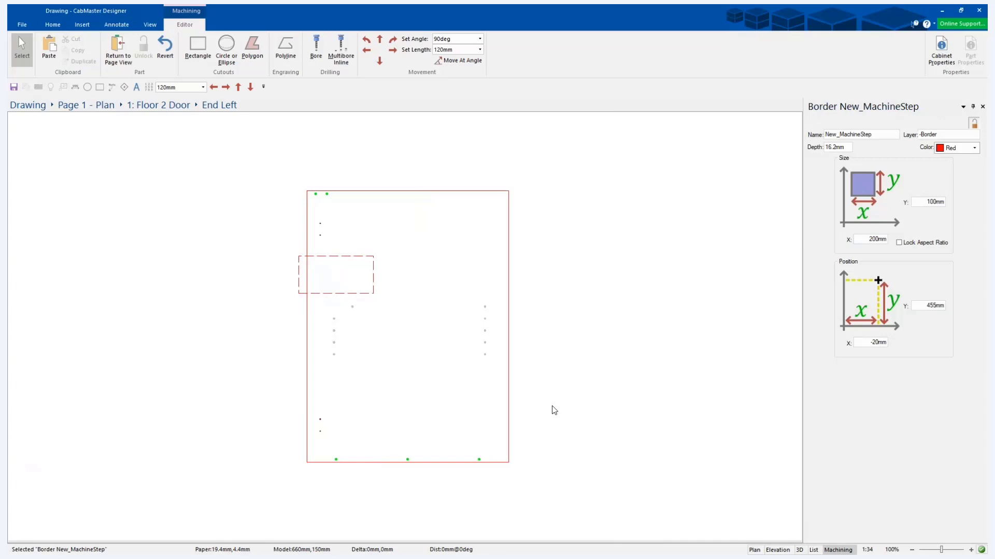
Compare the layer settings of the rectangular cutout and the End Left part's outer border.
left_click(339, 256)
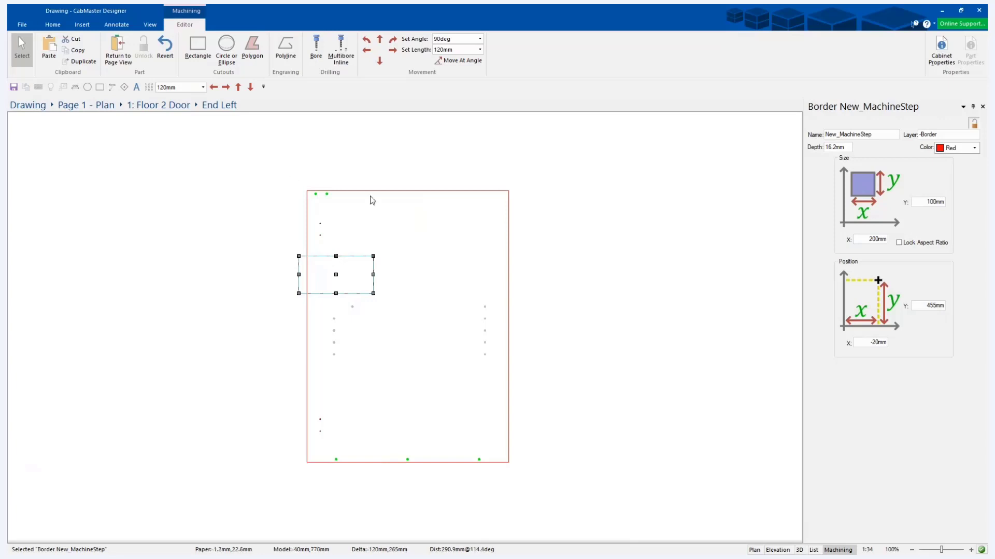
left_click(408, 192)
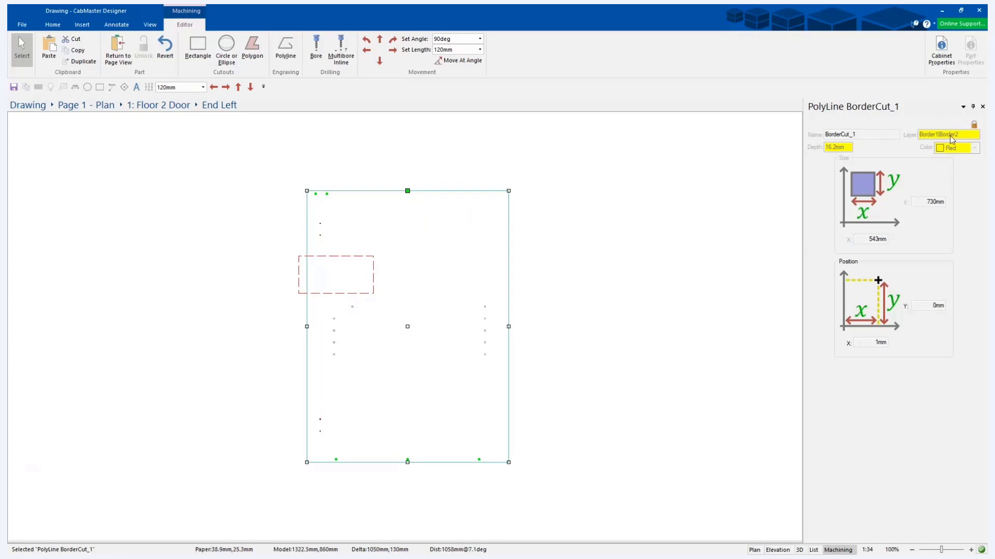
left_click(423, 160)
left_click(373, 256)
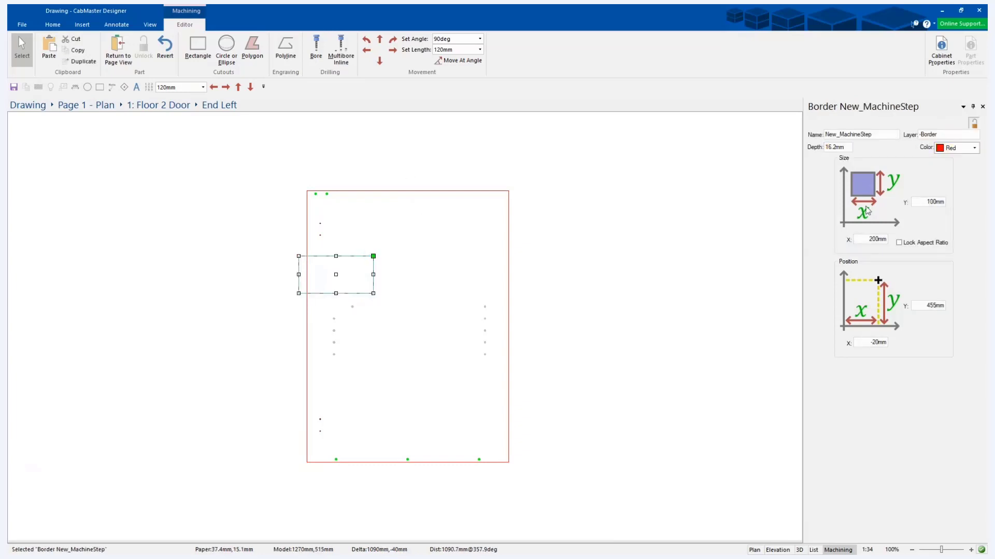
double_click(946, 135)
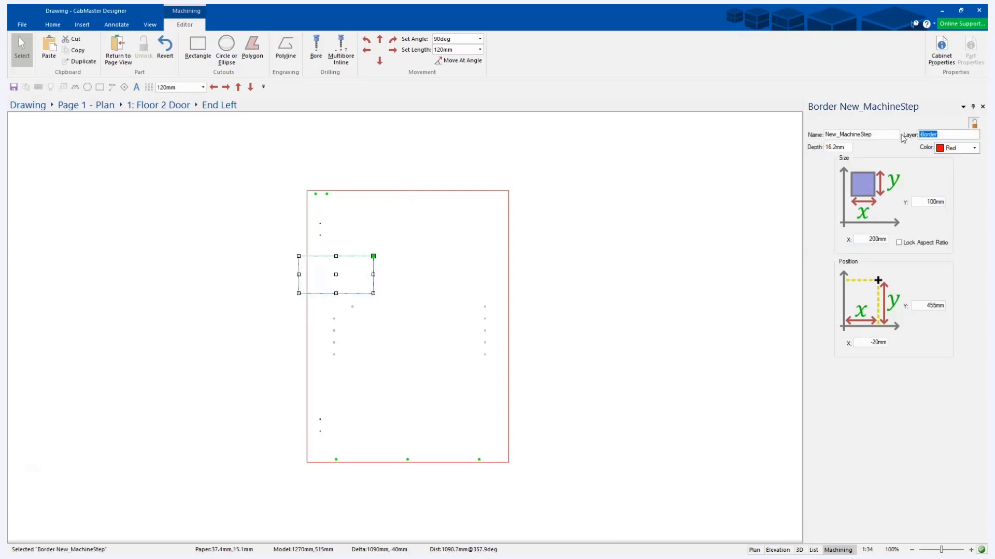
left_click(954, 134)
Return to the plan, close the cabinet properties and view the edge cutout on the cabinet in 3D.
left_click(118, 50)
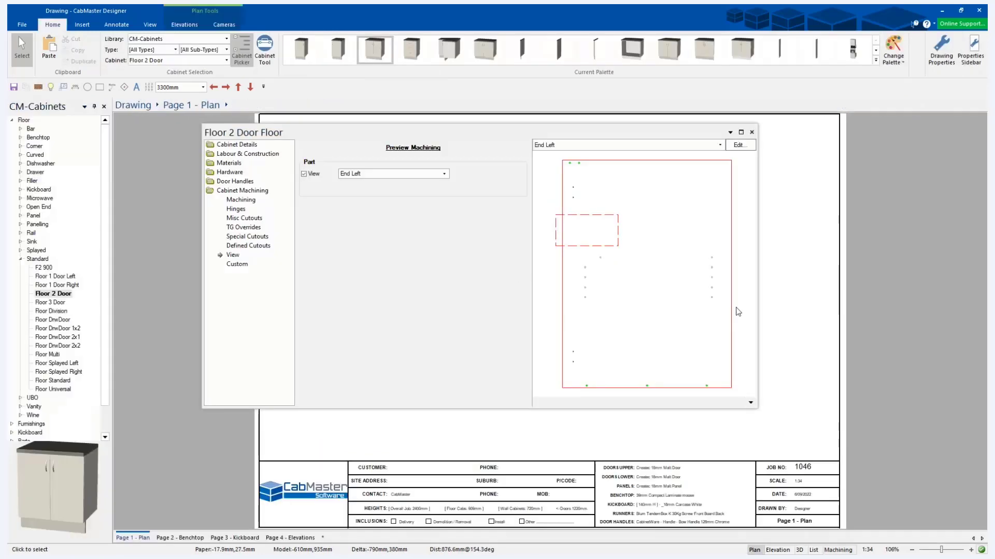
left_click(739, 200)
left_click(799, 550)
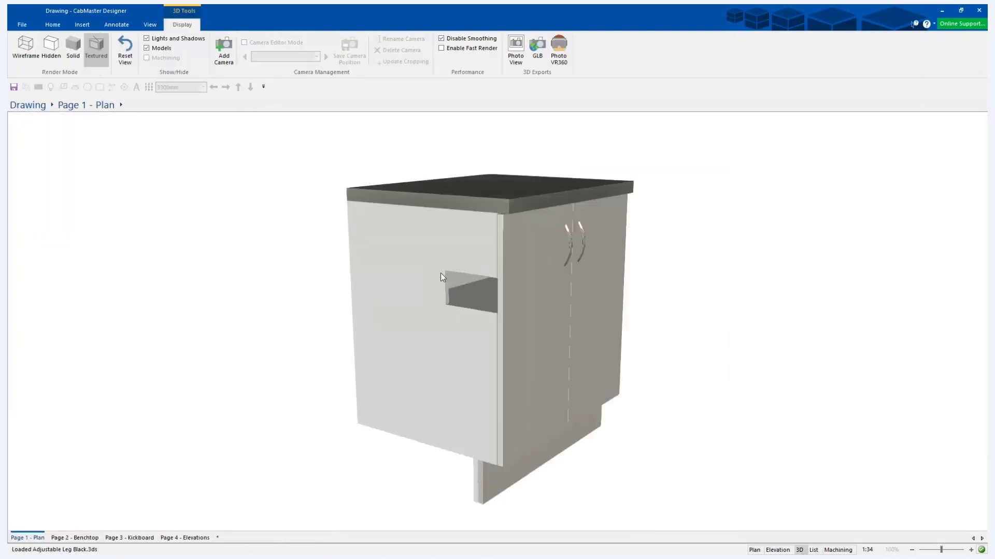
left_click_drag(440, 277, 344, 188)
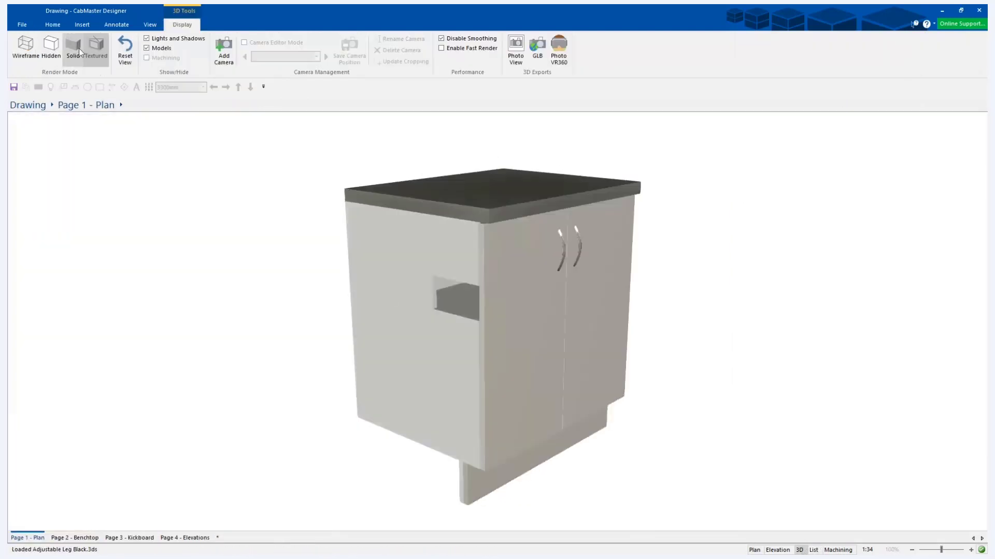
Set the cabinet's door quantity to 0 and view the open cabinet in 3D.
left_click(754, 551)
double_click(452, 256)
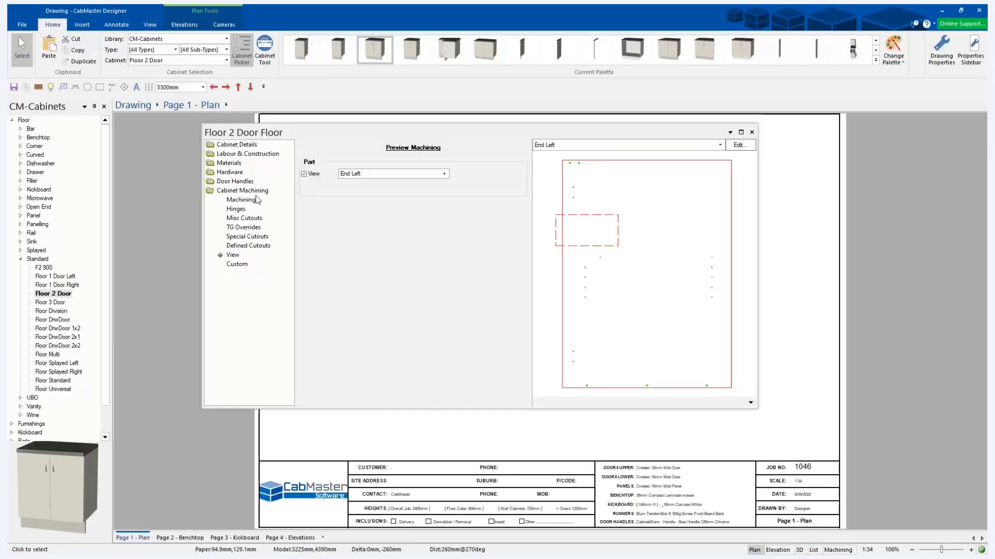
left_click(358, 262)
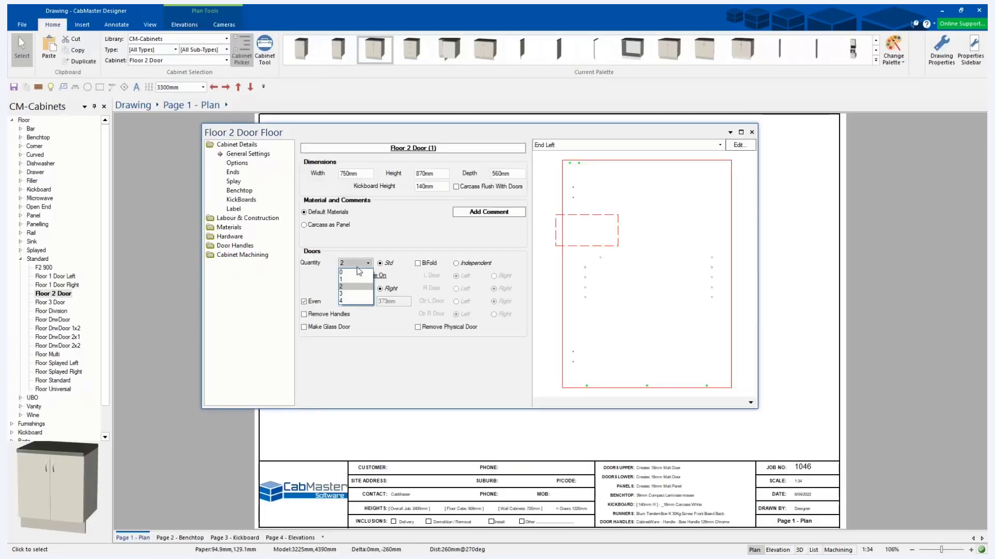
left_click(358, 272)
left_click(752, 132)
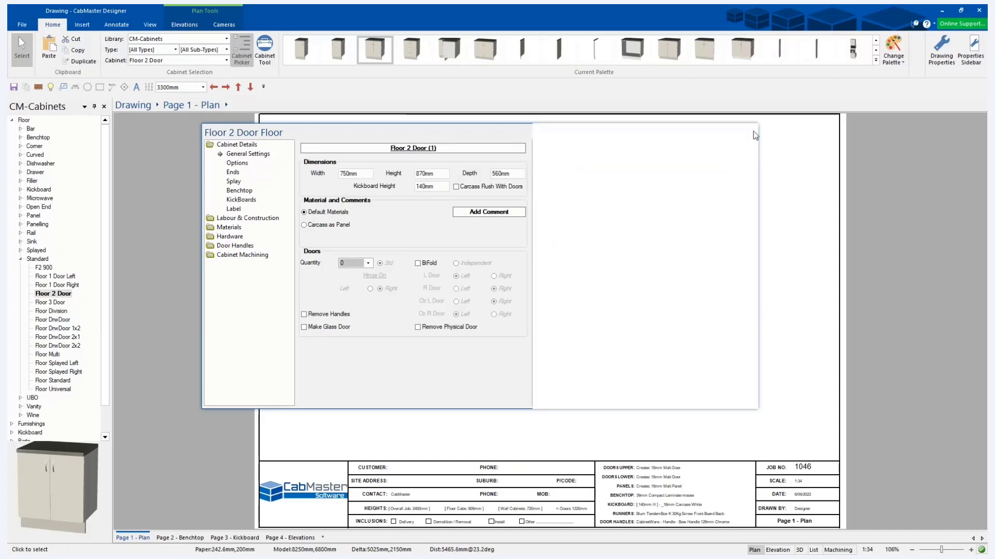
left_click(800, 550)
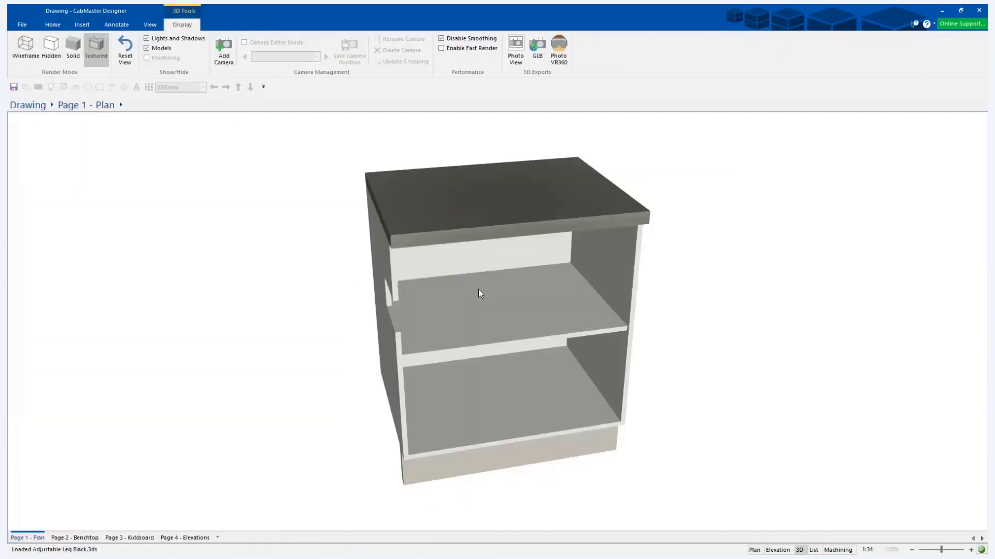
left_click_drag(477, 294, 102, 198)
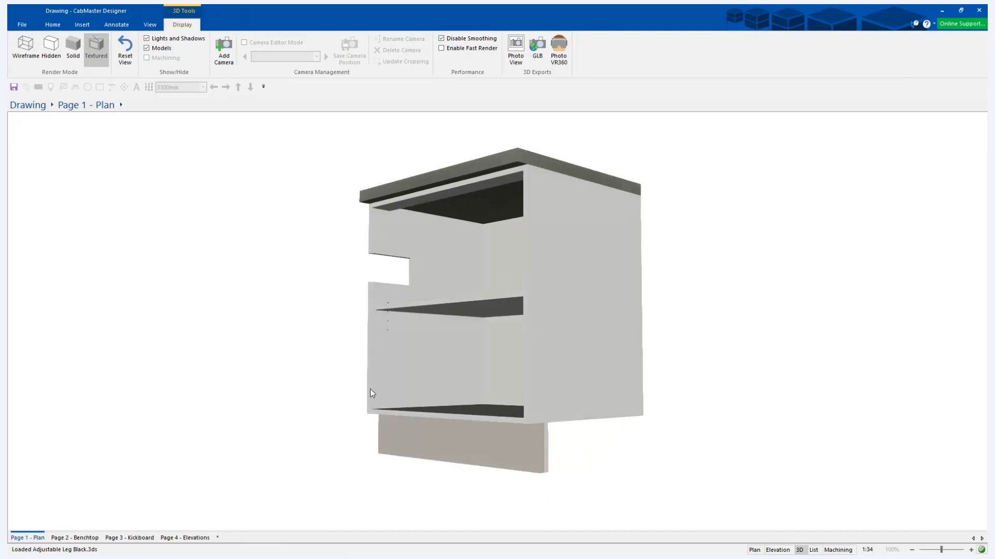
Return to the plan and open the cabinet's End Left part for machining editing.
left_click(754, 549)
double_click(458, 247)
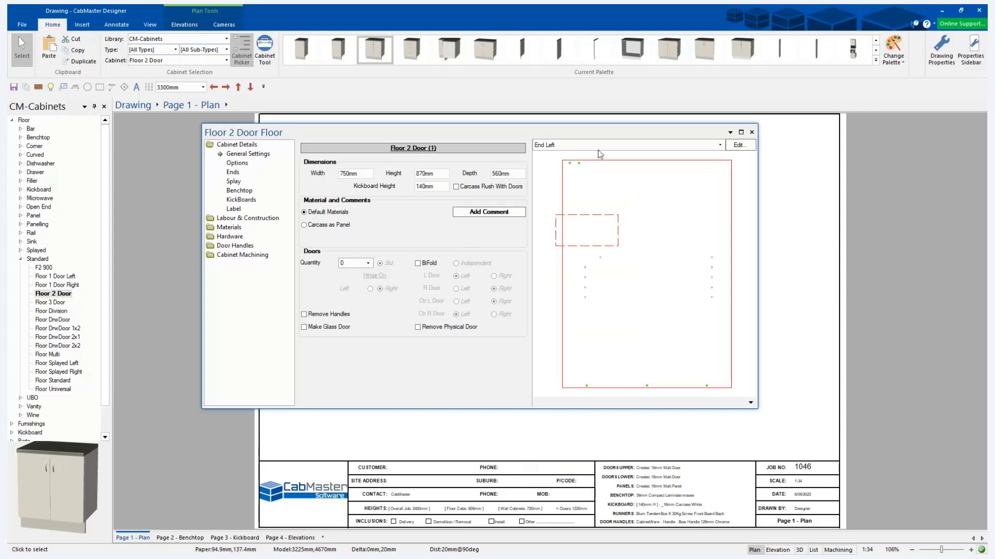
left_click(740, 145)
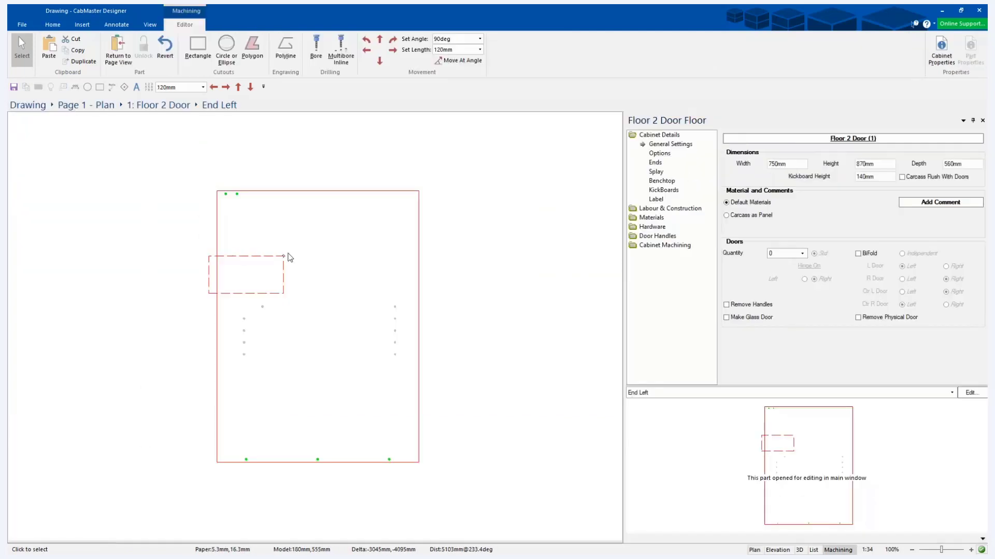
Change the rectangular cutout's layer to +Border.
left_click(223, 260)
left_click(203, 255)
left_click(284, 256)
double_click(284, 256)
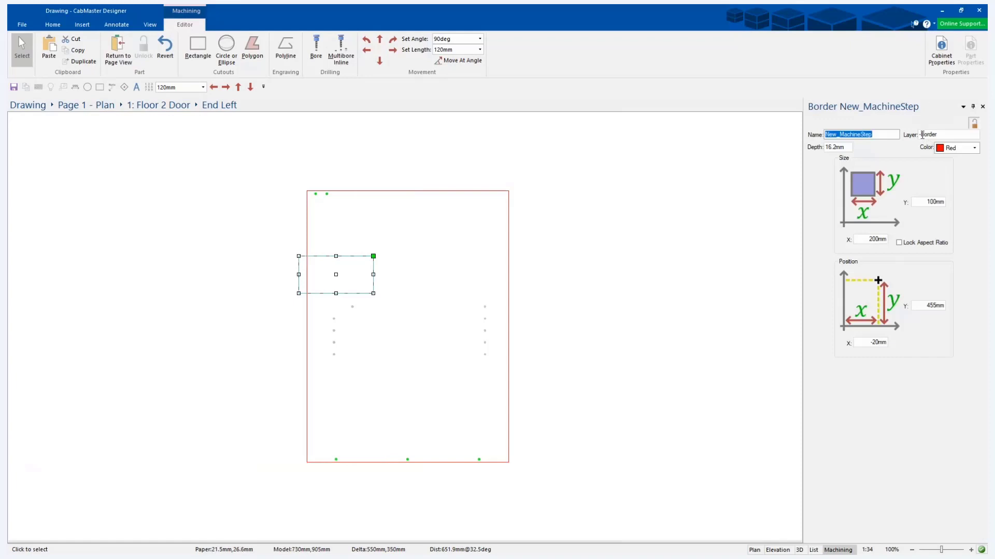
left_click(923, 135)
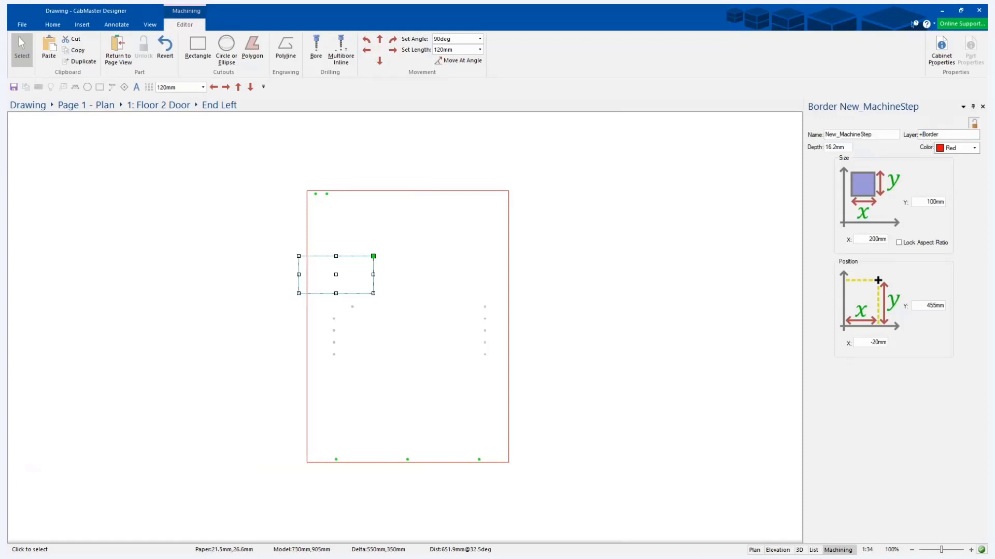
key("Tab")
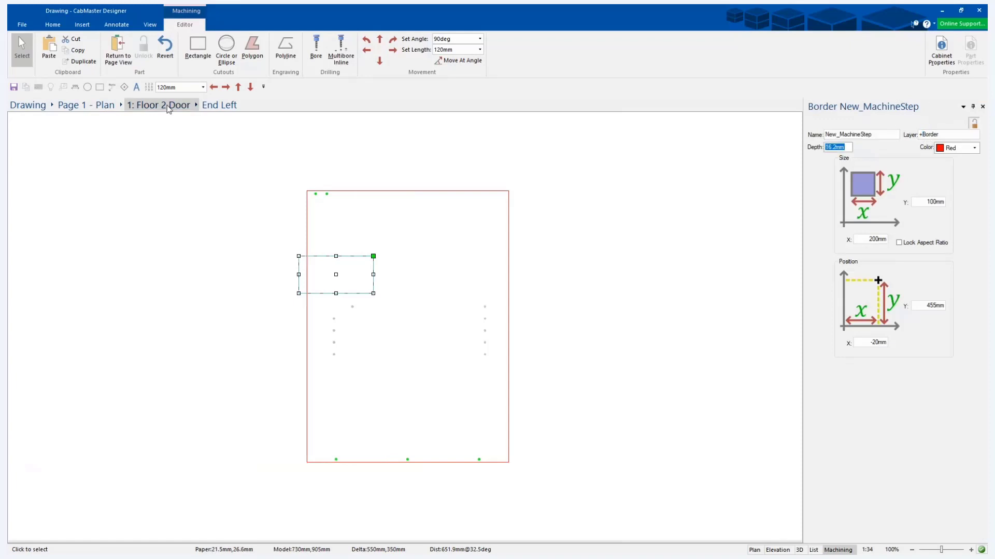
Return to the plan and examine the cutout on the cabinet's left end in a hidden-line 3D view.
left_click(123, 48)
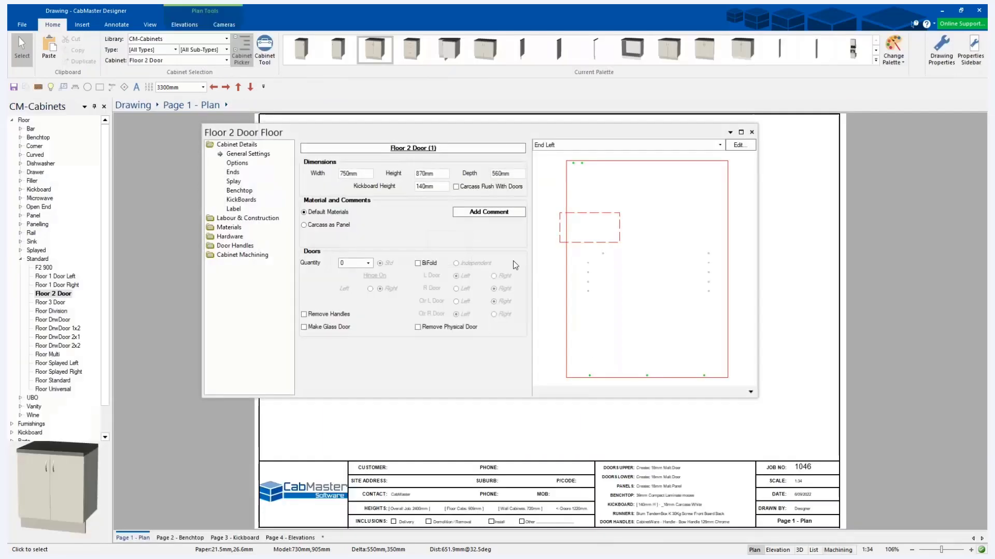
left_click(751, 132)
left_click(799, 550)
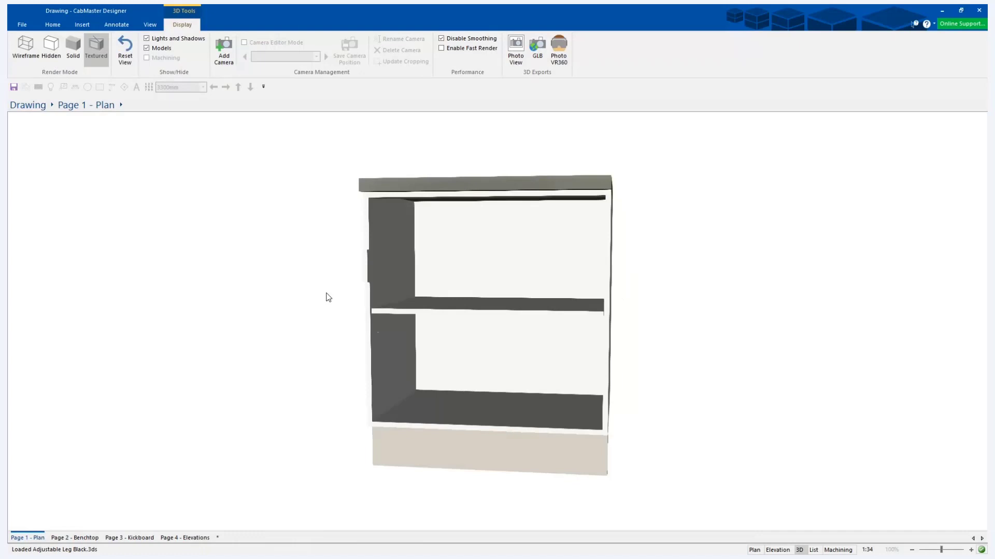
left_click_drag(328, 297, 139, 118)
left_click(59, 57)
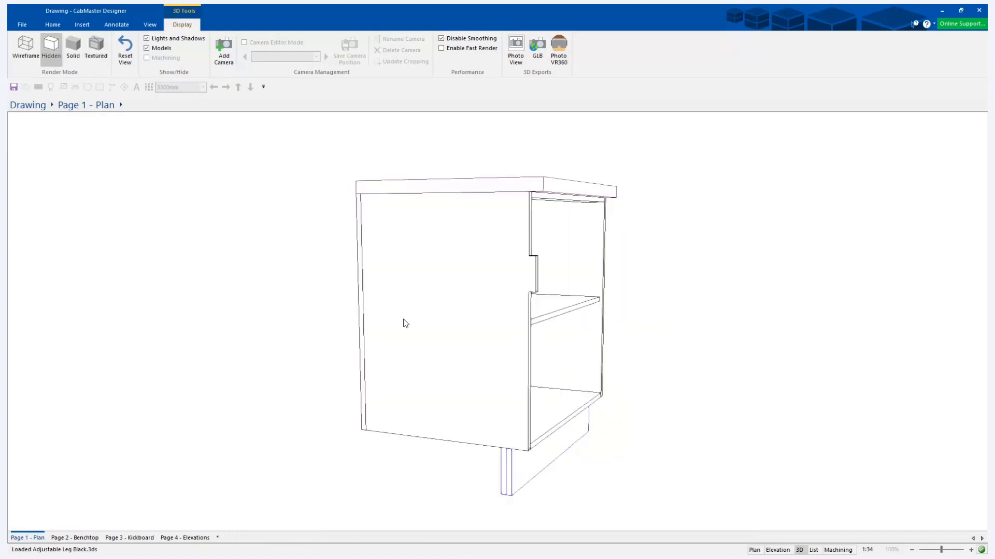
scroll(466, 290, "up", 5)
scroll(467, 306, "down", 3)
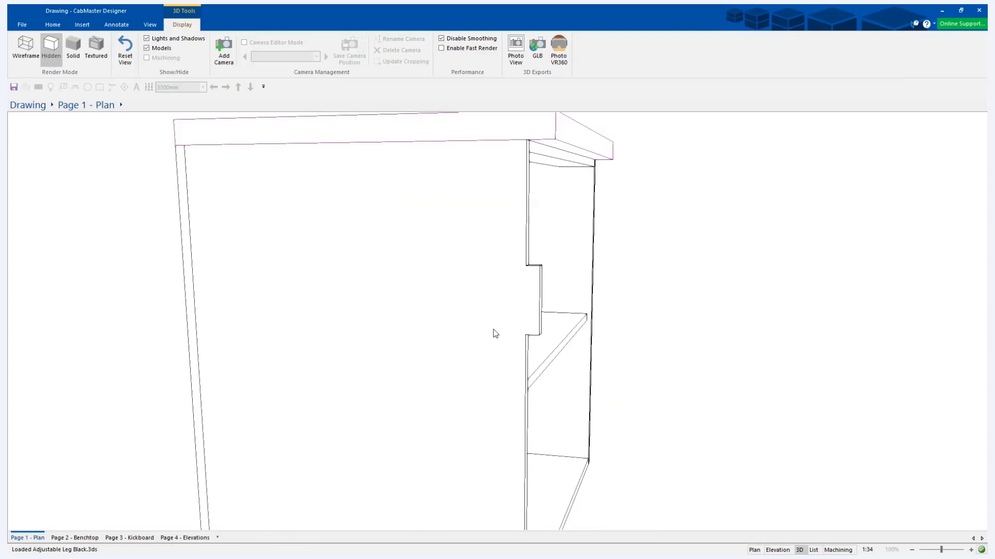
Reopen the End Left part in the machining editor from the plan and select the rectangular cutout.
left_click(755, 551)
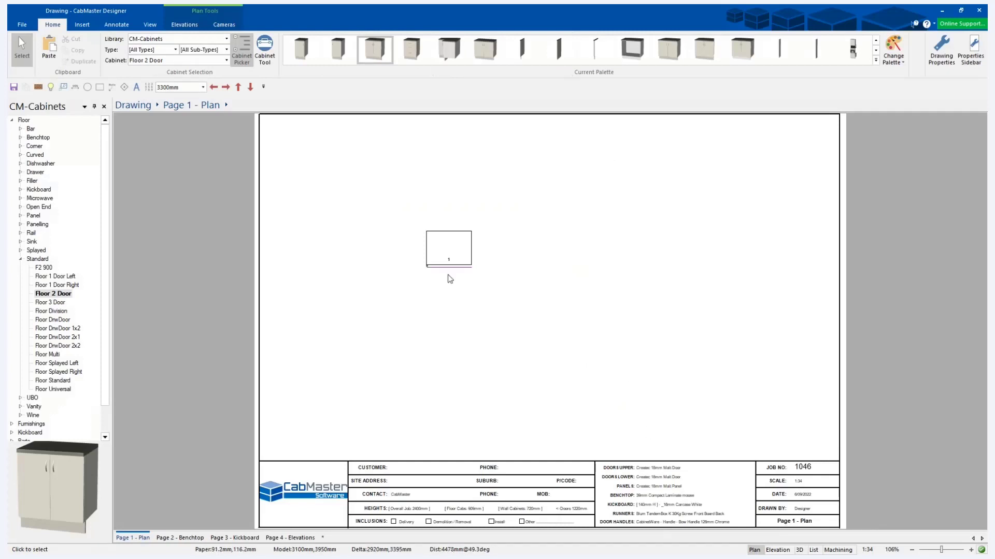
left_click(453, 244)
double_click(453, 244)
left_click(732, 147)
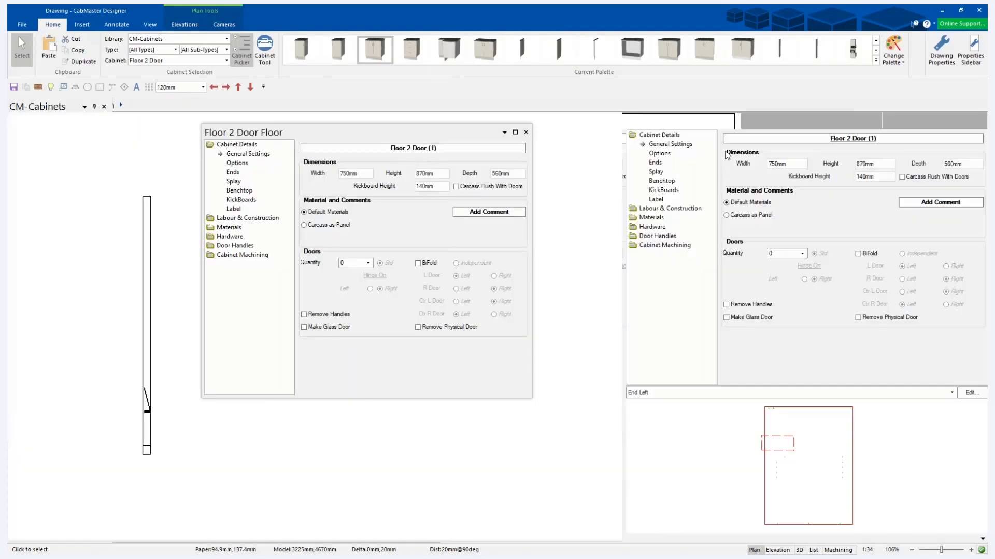
left_click(248, 278)
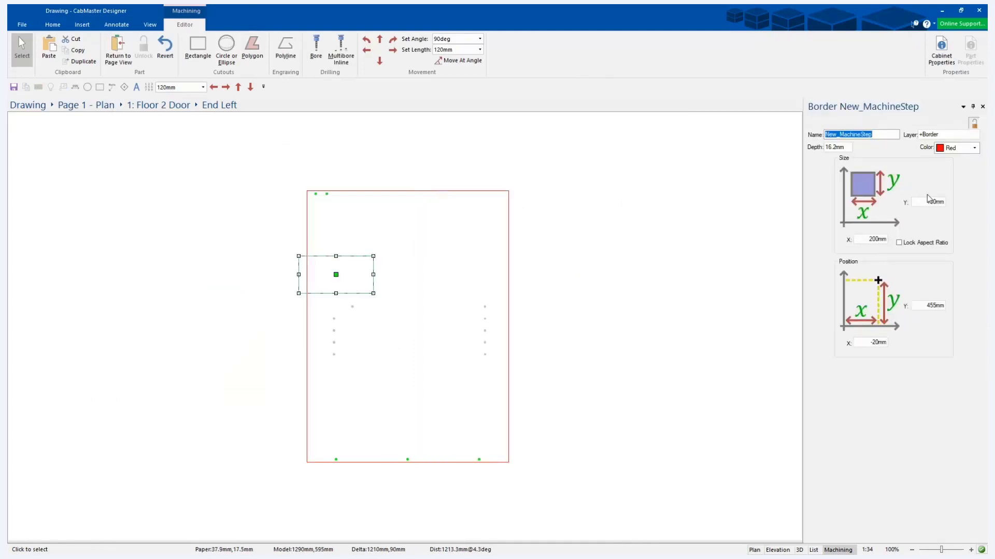
Try a Y size of 500 mm on the cutout.
left_click(928, 201)
type("500")
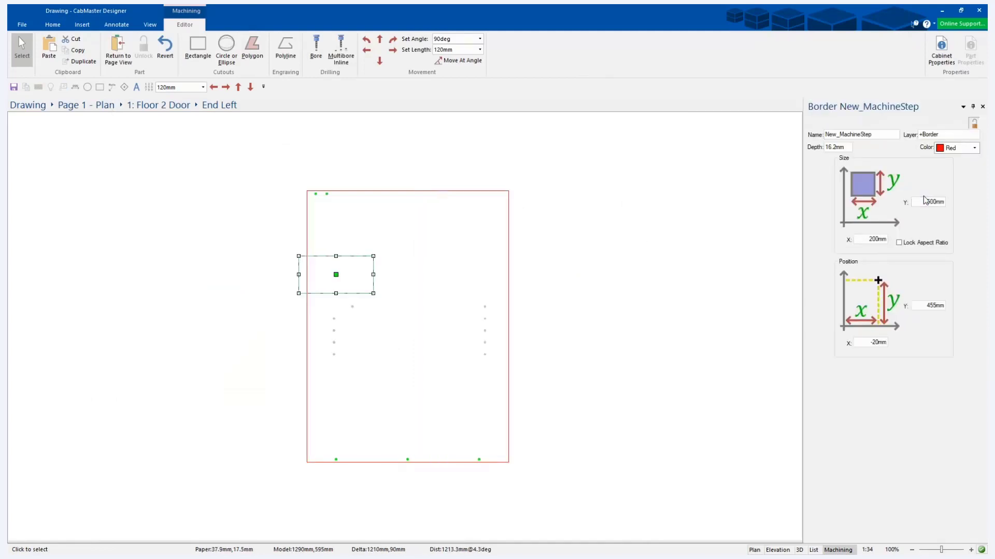
key("Return")
Set the cutout's Y size to 50 mm.
left_click(927, 202)
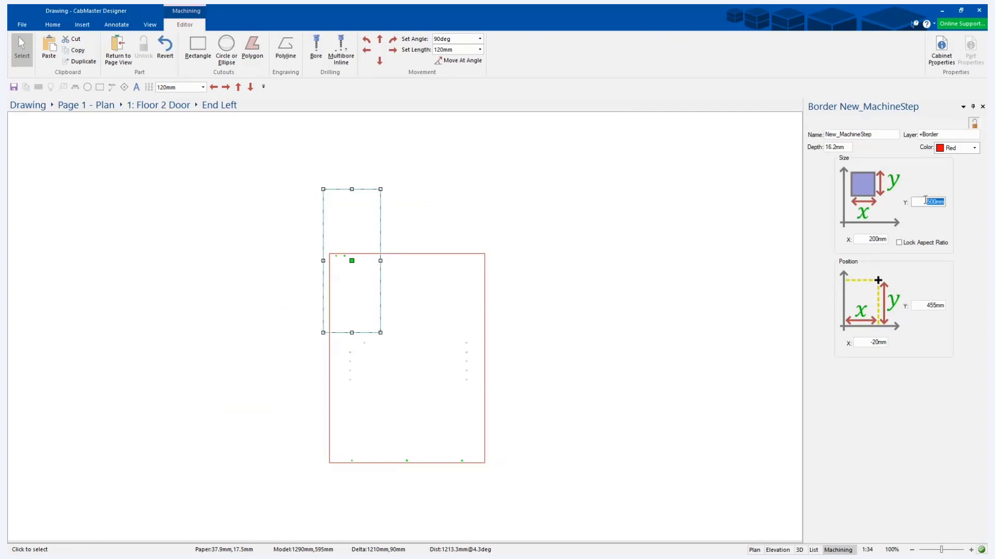
type("50")
key("Return")
key("Tab")
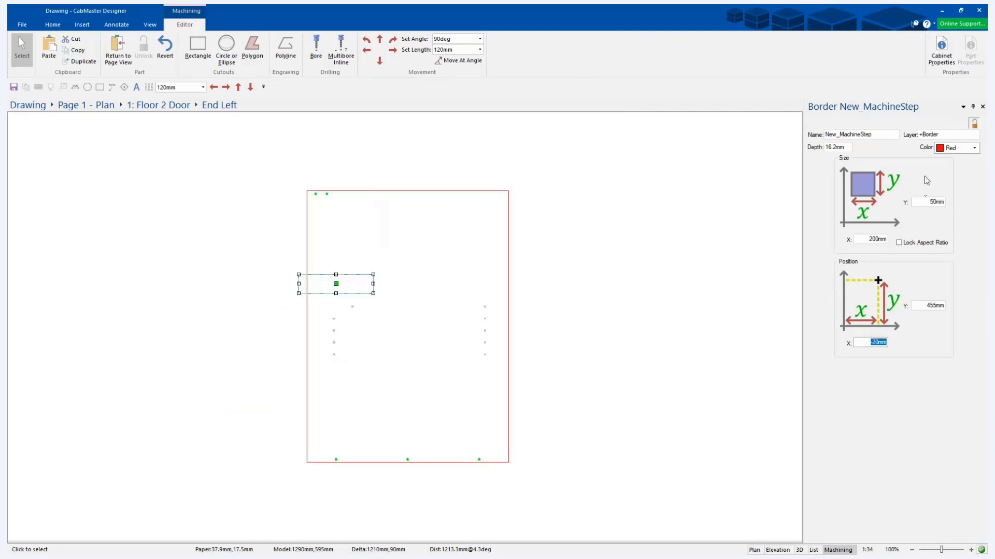
Try an X size of 500 mm on the cutout.
left_click(872, 239)
type("500")
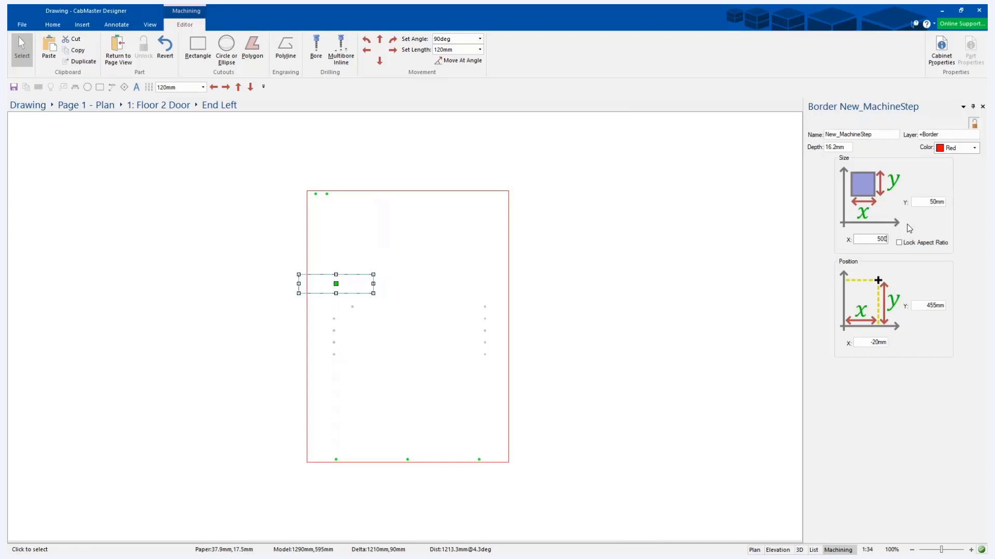
key("Tab")
Set the cutout's X size to 50 mm.
left_click(862, 239)
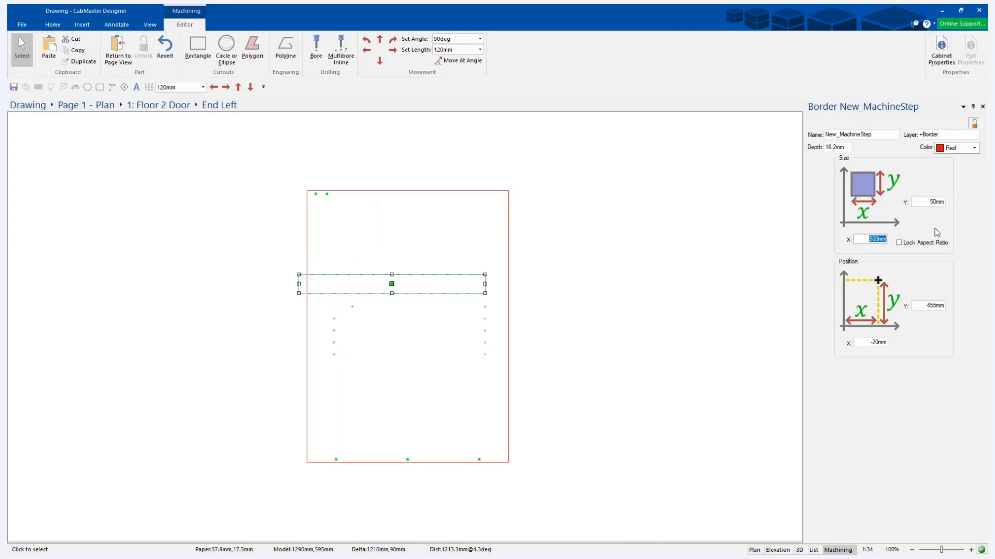
key("Tab")
left_click(866, 240)
type("50")
key("Tab")
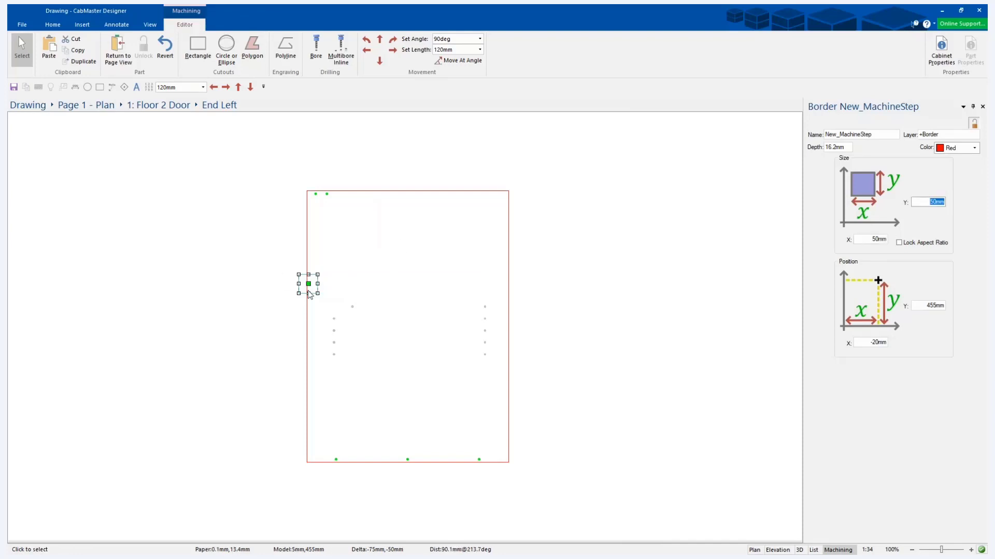
Move the cutout just outside the part's left edge, setting its position to X -50 mm and Y 200 mm.
left_click(307, 284)
left_click_drag(308, 284, 278, 360)
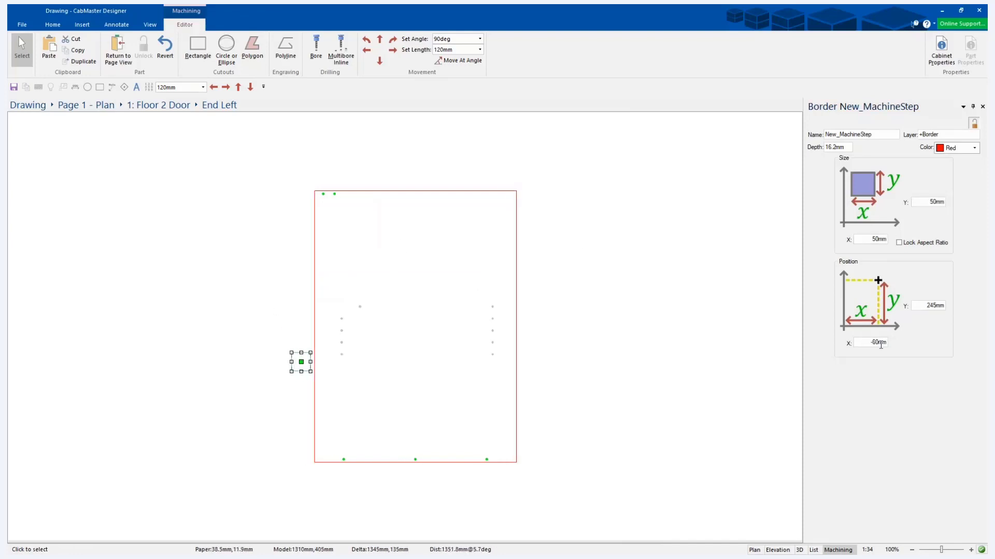
double_click(881, 343)
type("-50")
key("Tab")
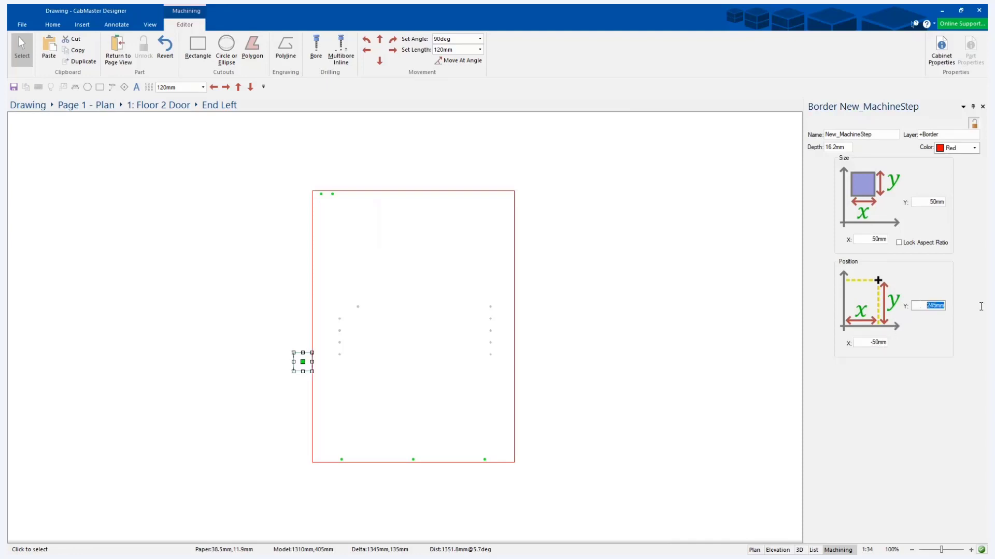
type("200")
key("Tab")
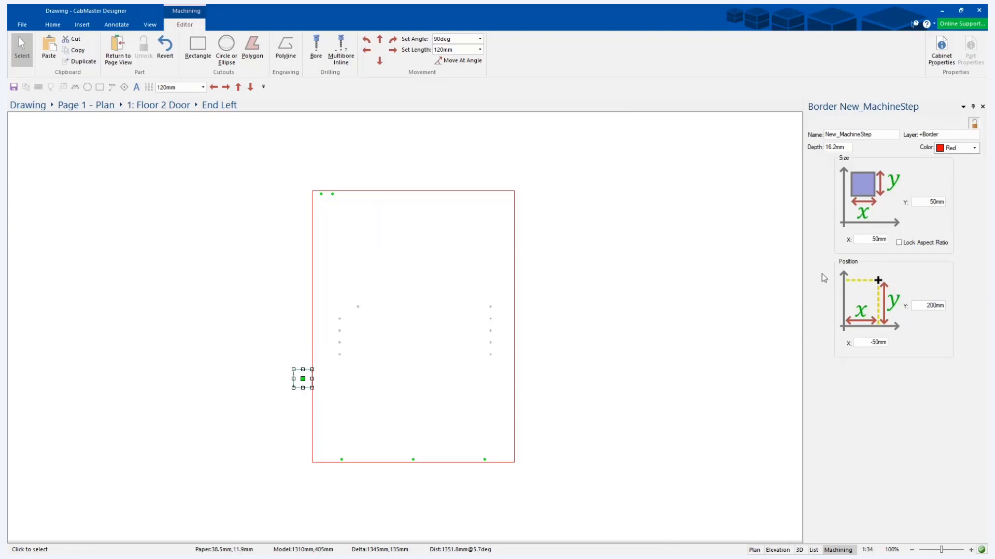
Deselect the cutout and set its X size to 51 mm so it overlaps the part's edge by 1 mm.
left_click(772, 284)
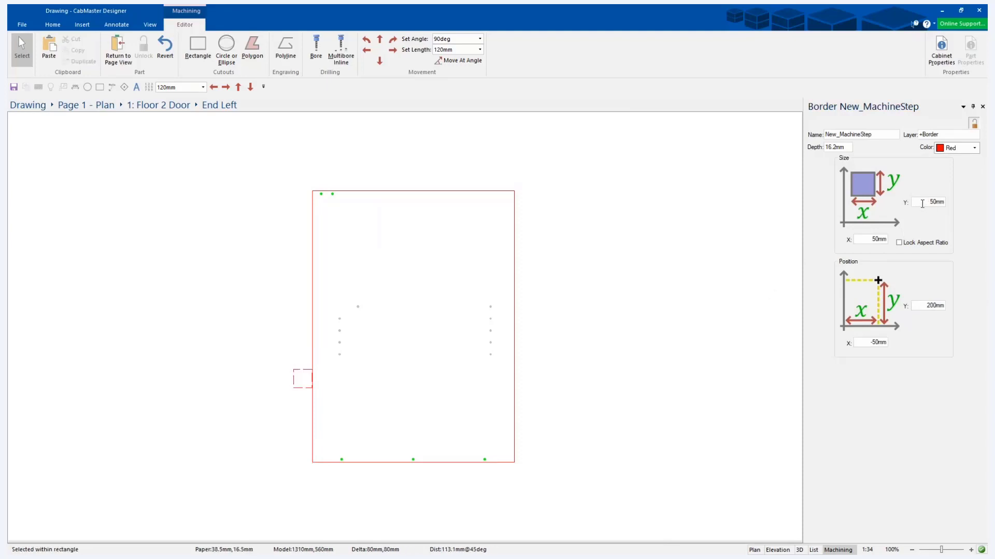
left_click_drag(868, 239, 906, 233)
type("51")
key("Tab")
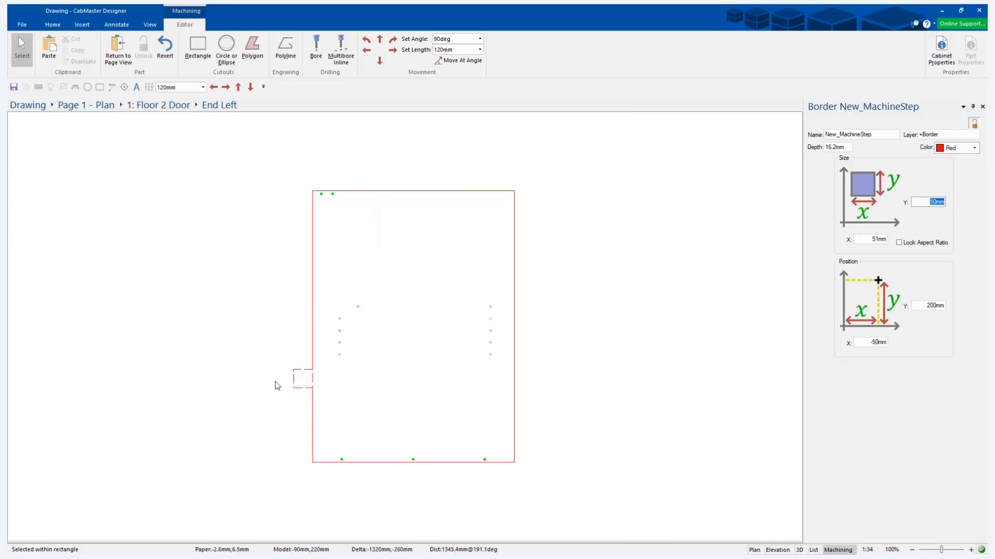
left_click(868, 342)
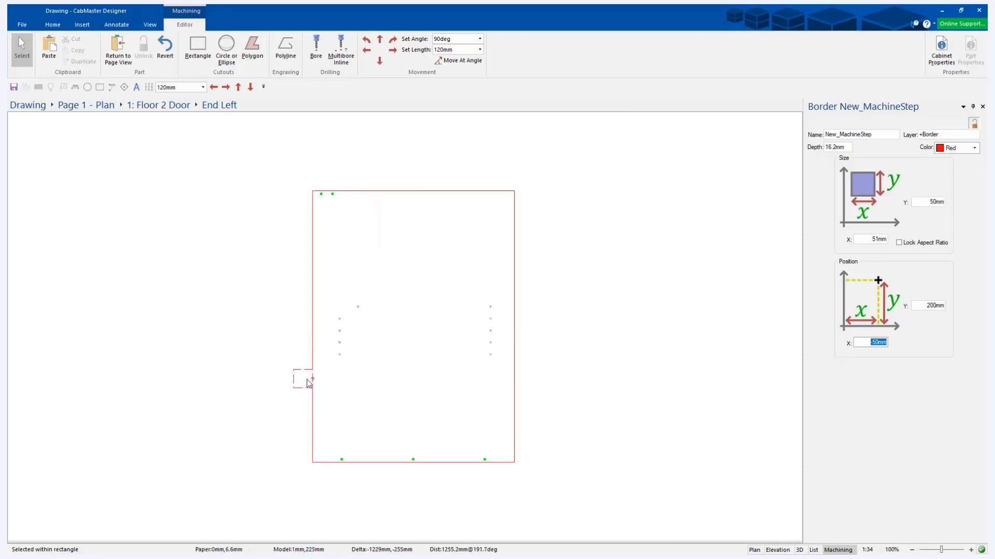
scroll(306, 378, "up", 3)
scroll(271, 356, "down", 2)
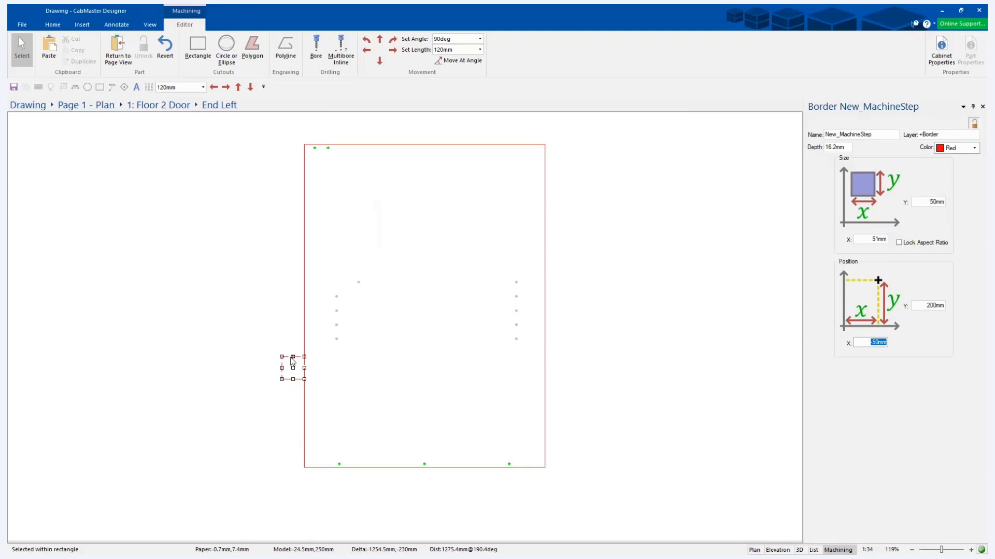
Draw a rectangular cutout about 115 mm by 145 mm across the part's upper edge and set its layer to cutout1.
left_click(198, 46)
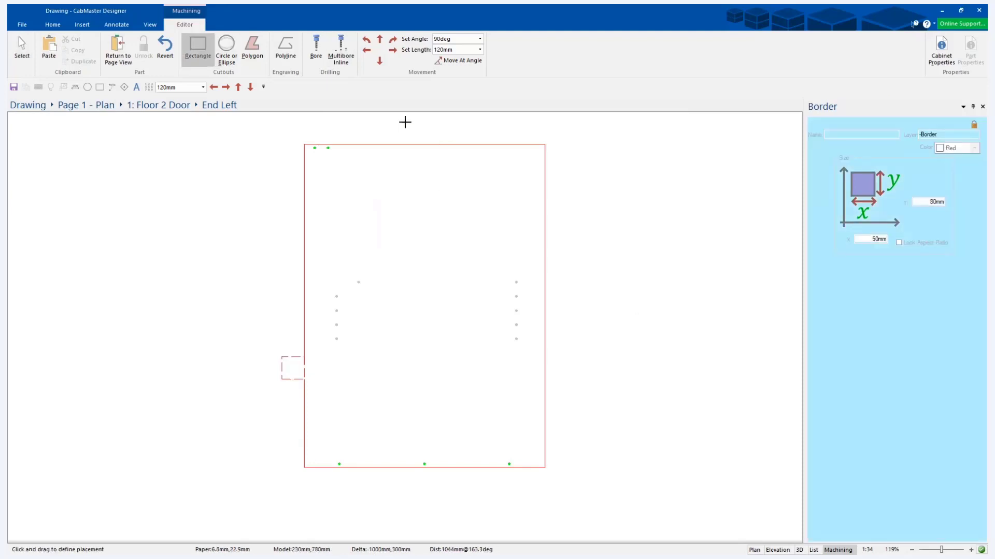
left_click_drag(405, 123, 459, 186)
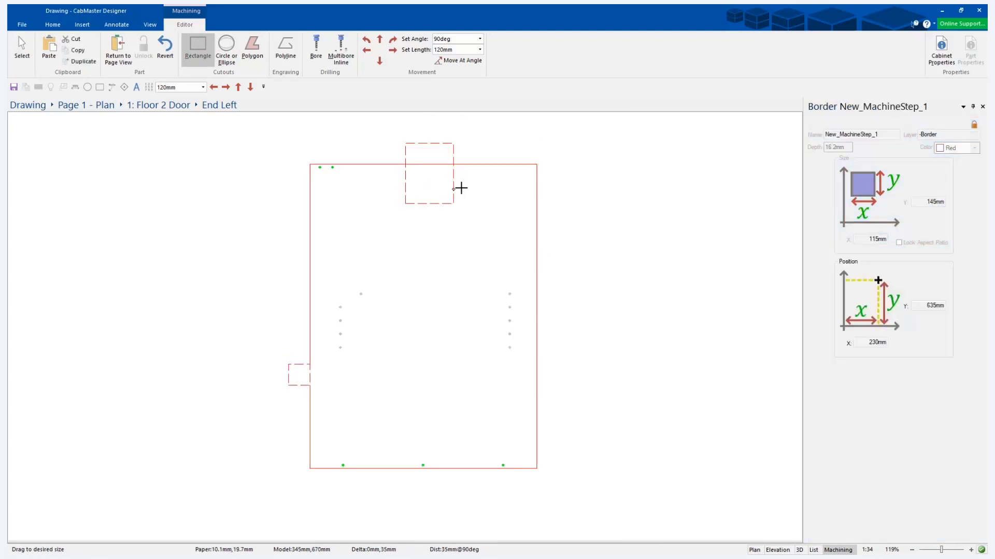
left_click(954, 134)
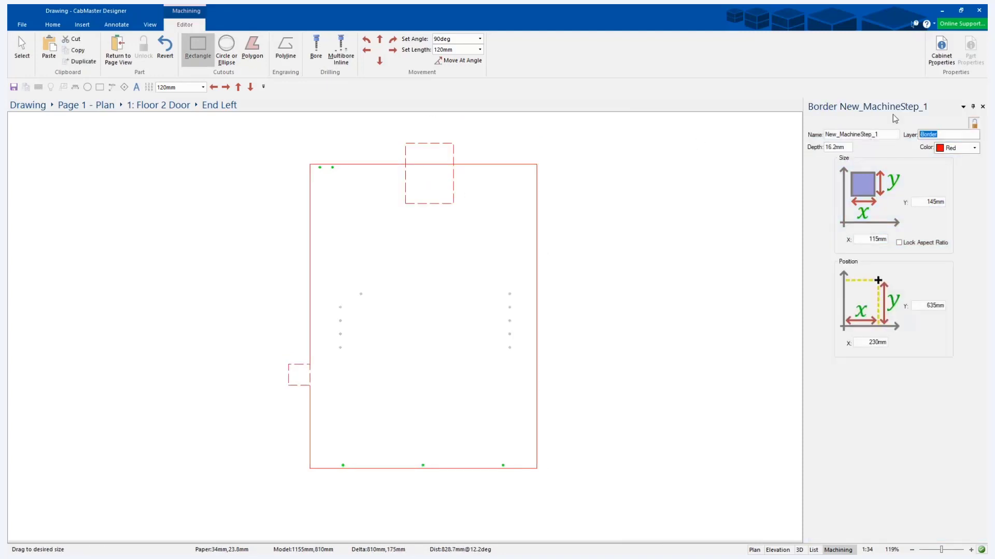
type("cutout1")
key("Tab")
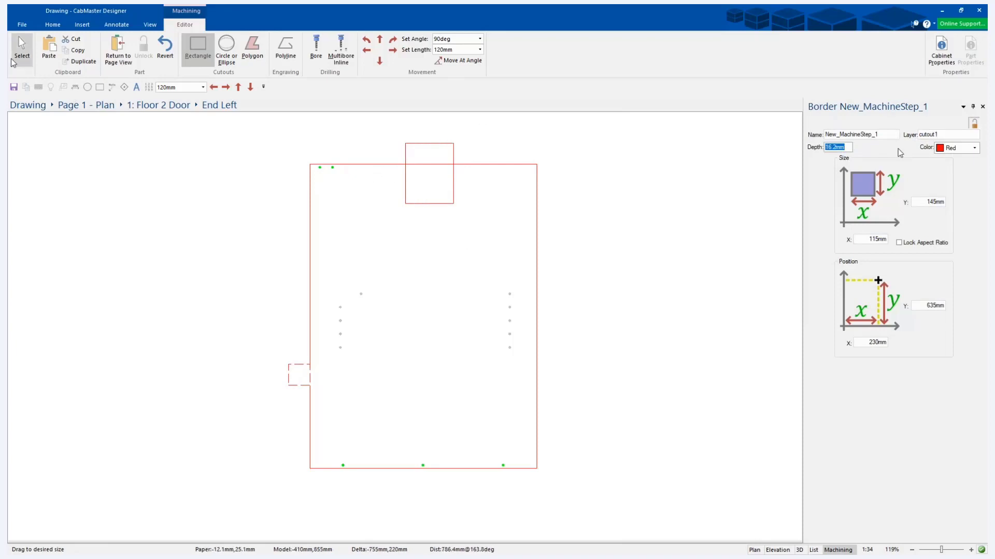
key("Escape")
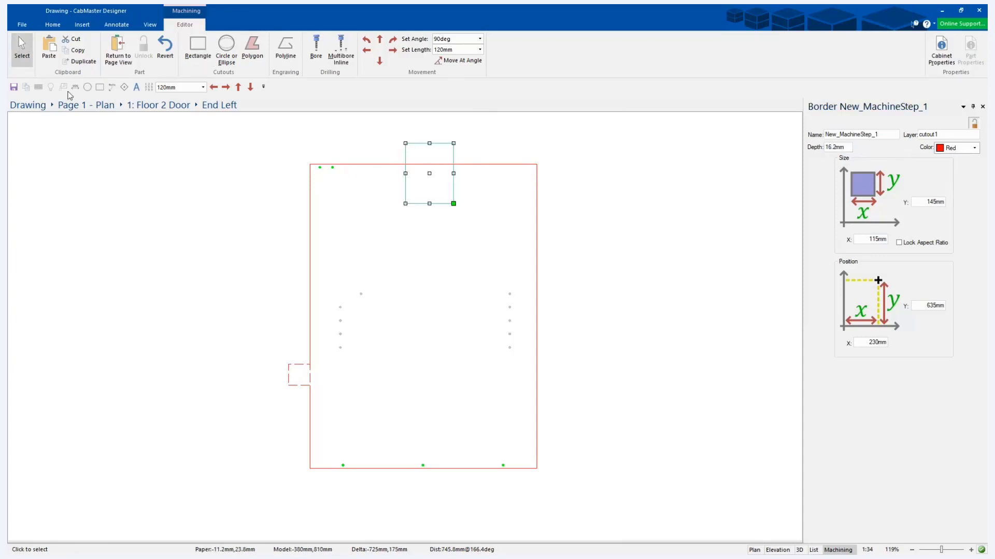
left_click(143, 187)
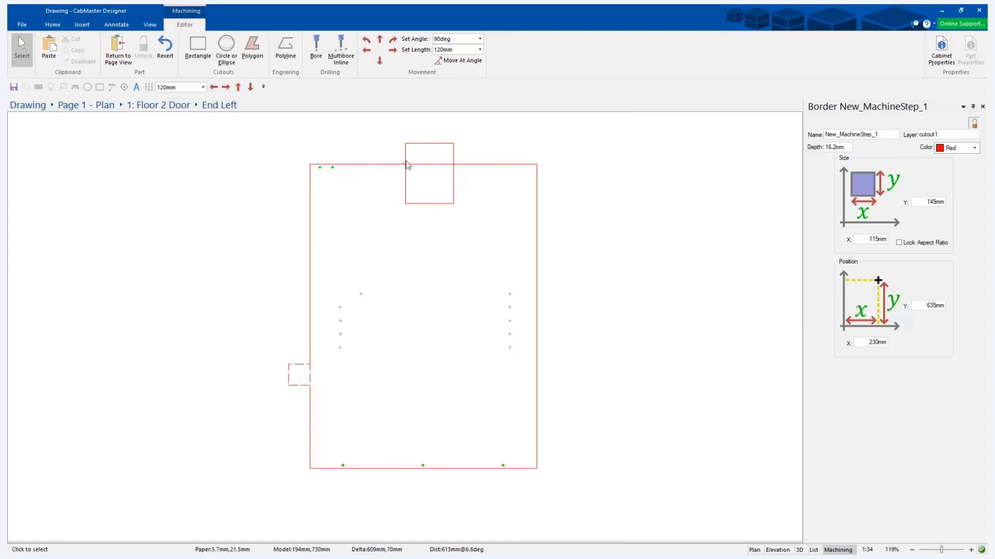
Rename the upper-edge cutout's layer to a personal first name followed by the number 1.
left_click(405, 199)
left_click(429, 143)
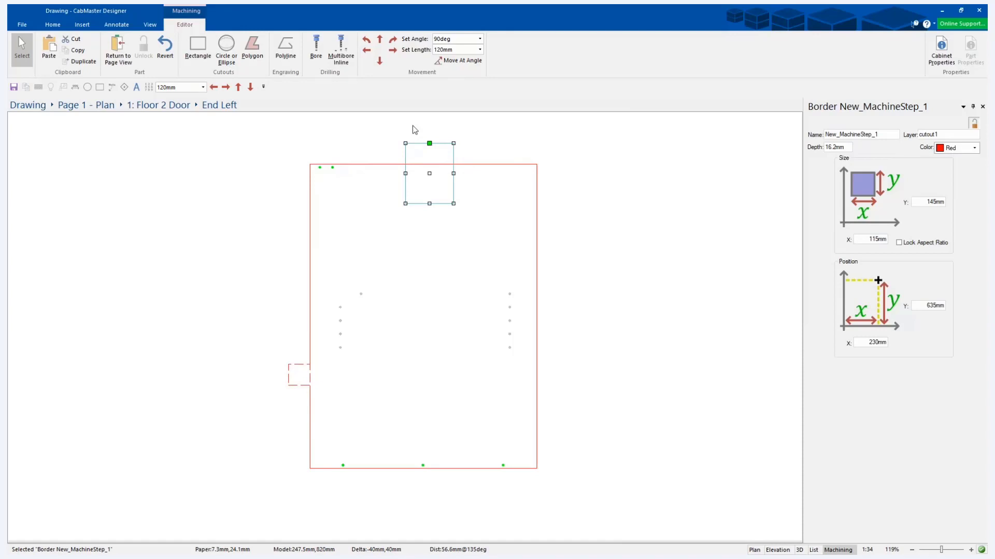
left_click_drag(938, 134, 920, 133)
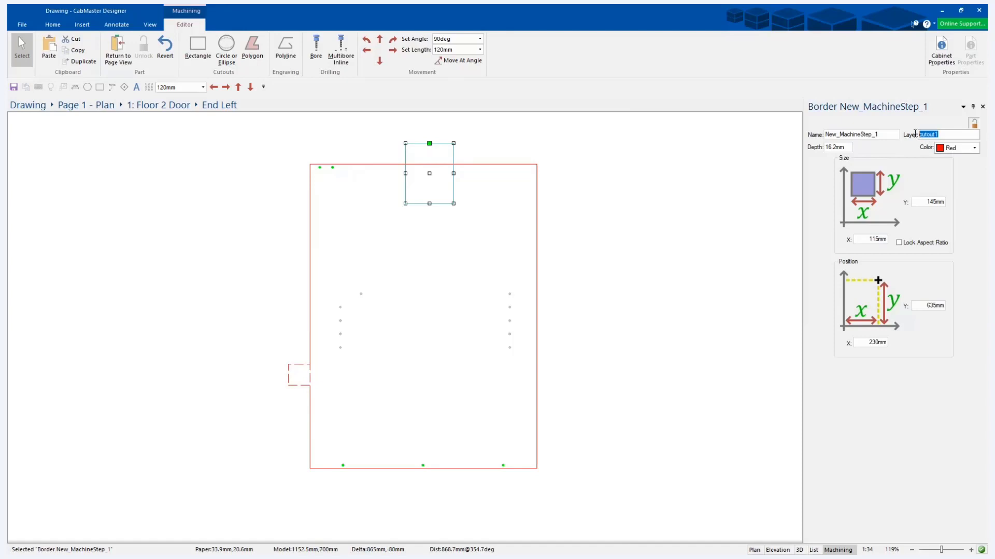
type("Mike1")
key("Tab")
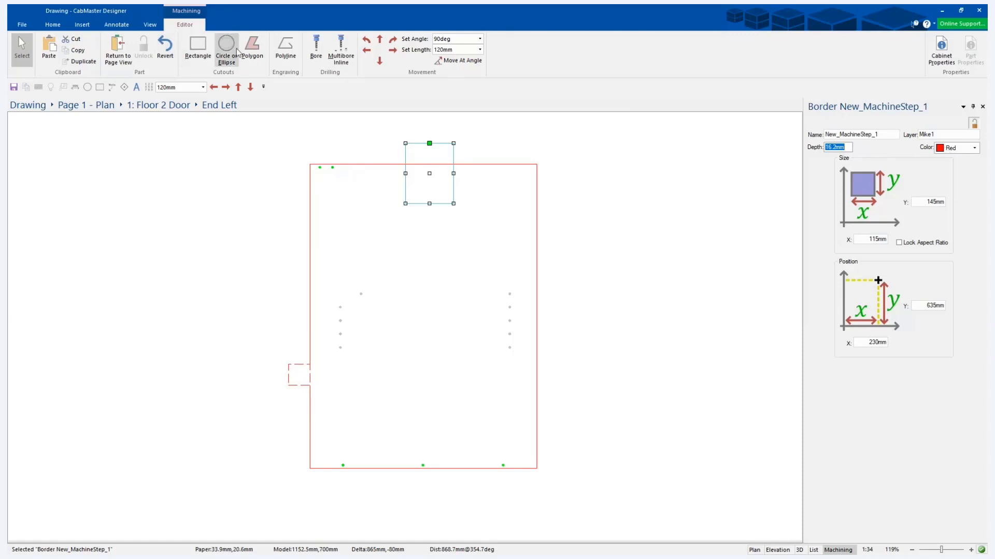
Place a bore in the lower left area of the part at about X 155 mm and Y 210 mm.
left_click(316, 47)
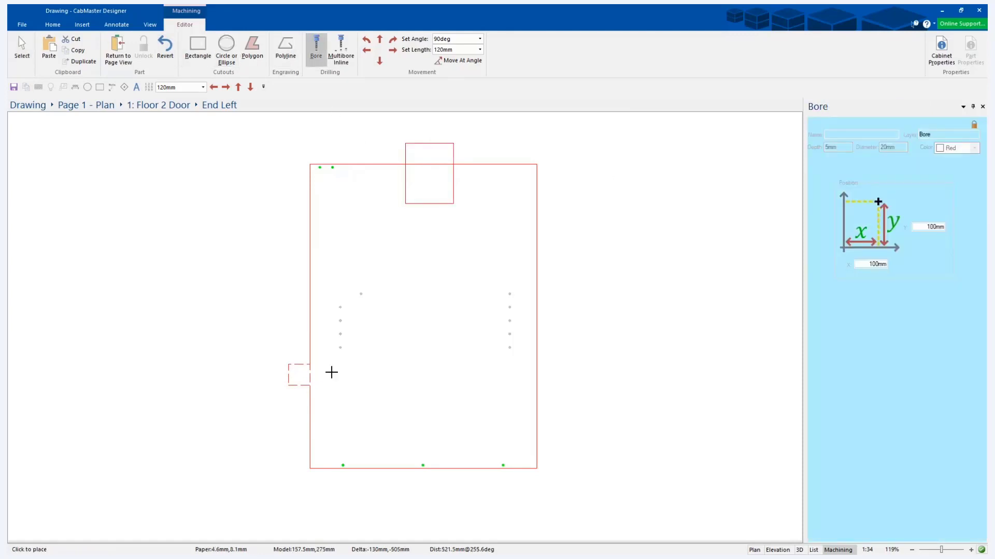
left_click(374, 381)
left_click(21, 50)
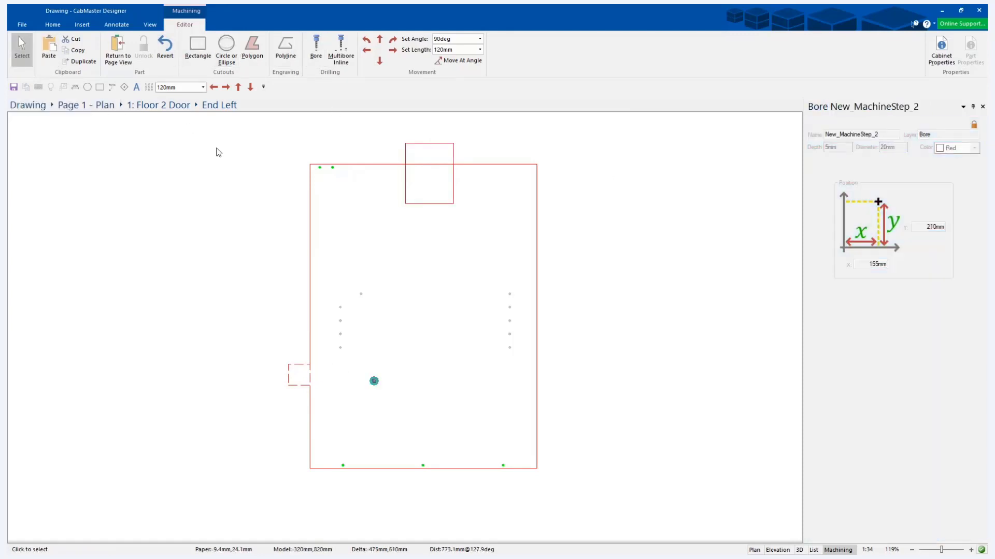
Unlock the new bore's properties and set its layer to Bore10mm.
left_click(374, 381)
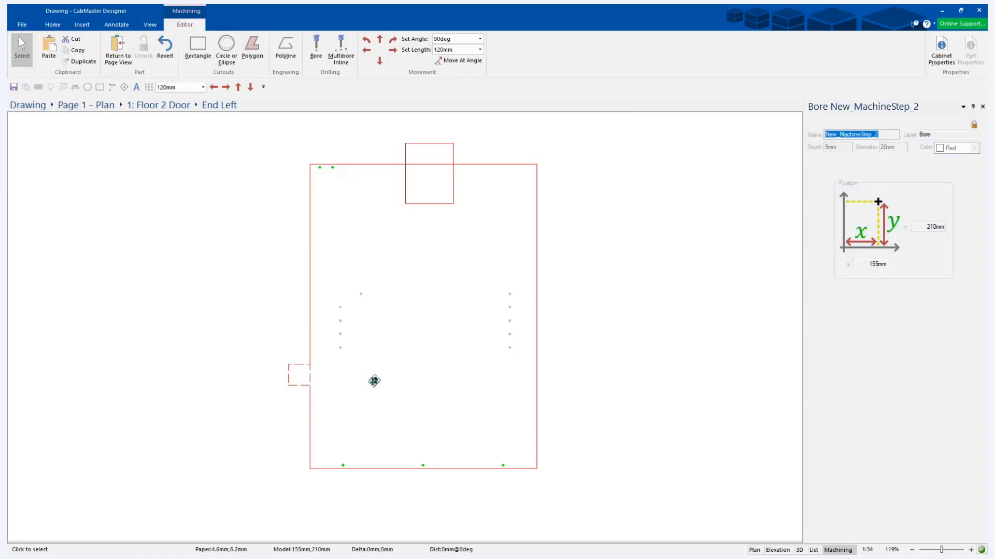
left_click(974, 126)
left_click(837, 147)
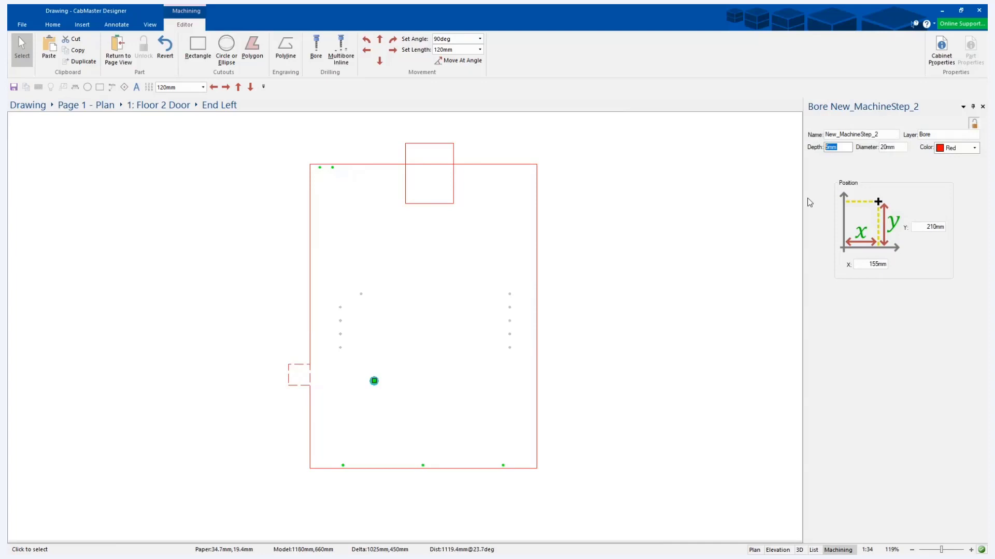
left_click(894, 147)
left_click(937, 134)
type("10mm")
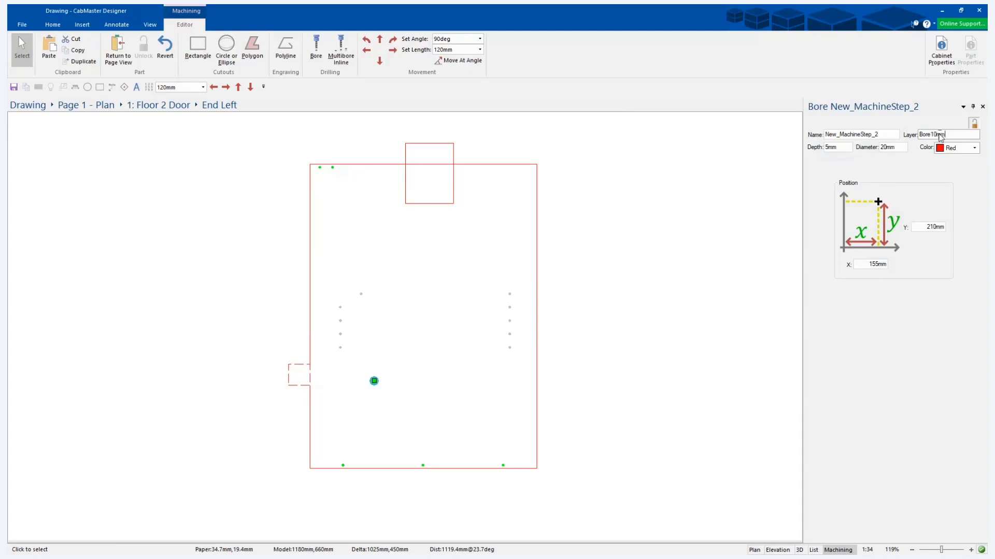
key("Tab")
key("shift+Tab")
Change the bore's layer name to Bore20mm.
left_click(872, 148)
left_click_drag(958, 136, 906, 135)
left_click(933, 134)
key("BackSpace")
type("2")
Set the bore's diameter to 10 mm and deselect it.
left_click_drag(950, 134, 910, 136)
double_click(901, 148)
type("10")
key("Tab")
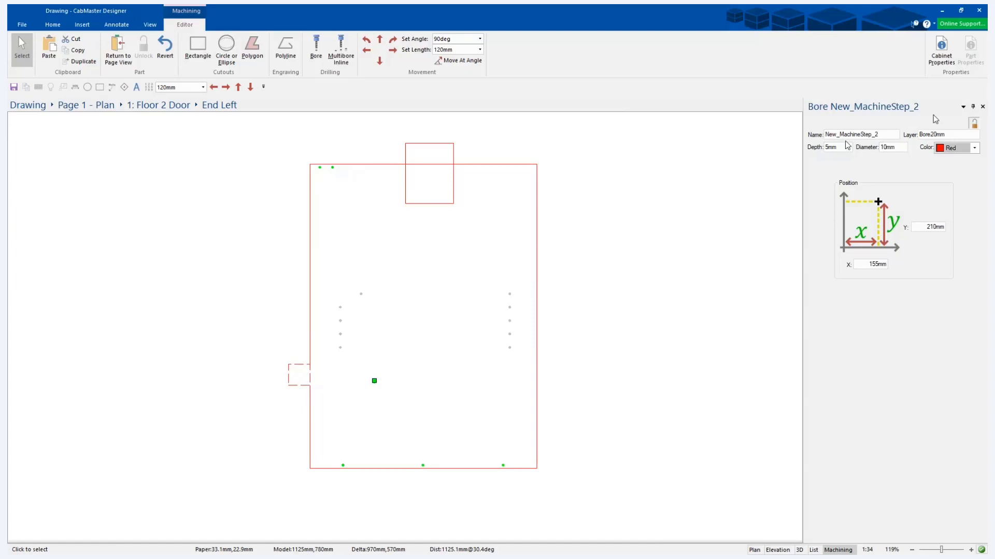
left_click_drag(948, 134, 909, 132)
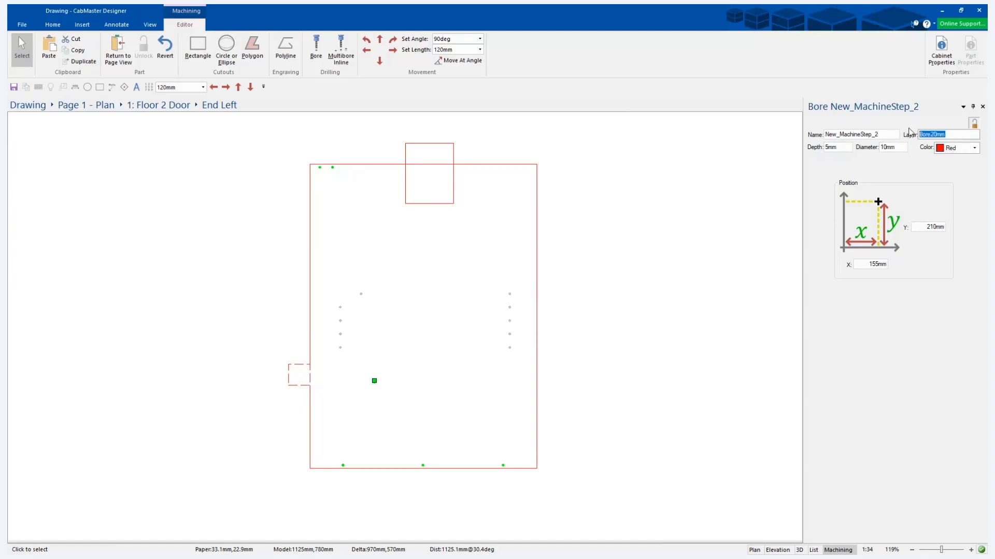
left_click(430, 393)
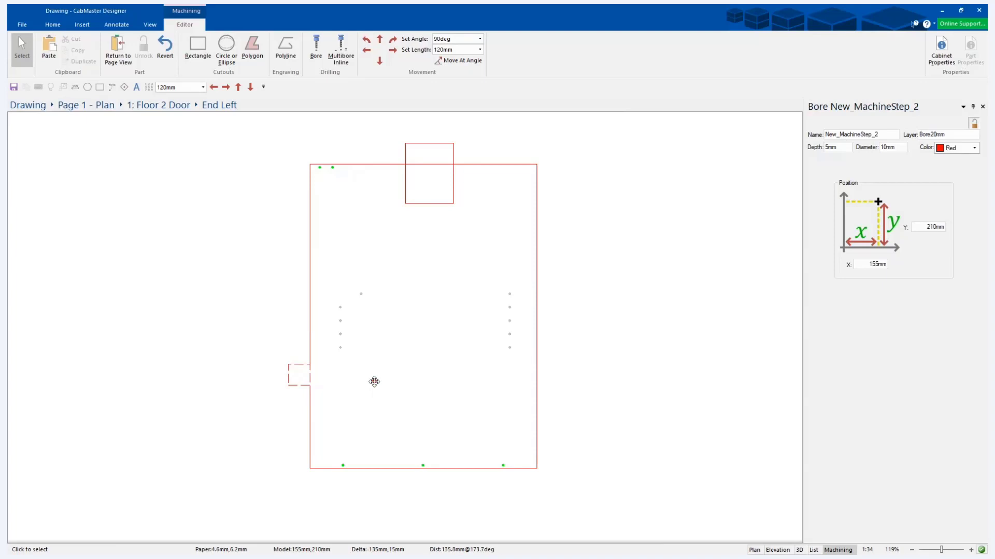
Reposition the bore to X 200 mm and Y 150 mm from the part's lower left corner.
left_click_drag(374, 381, 350, 399)
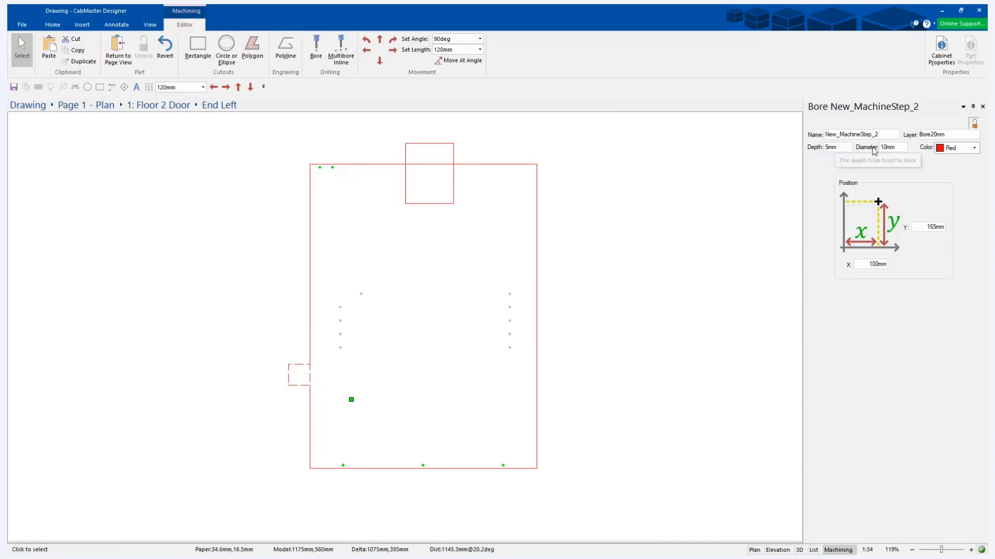
left_click(933, 226)
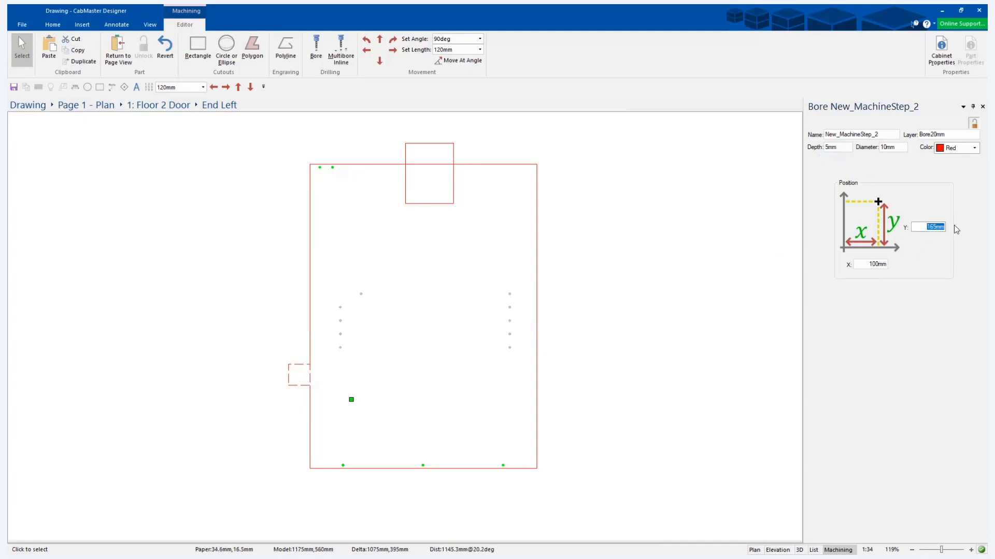
type("150")
key("Return")
left_click(870, 264)
double_click(887, 263)
type("200")
key("Tab")
left_click(431, 434)
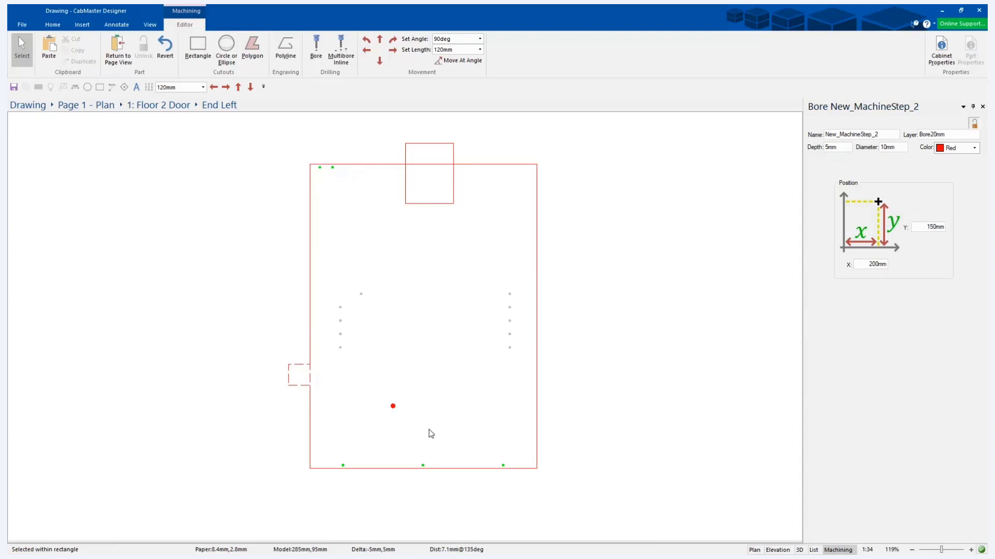
left_click(310, 469)
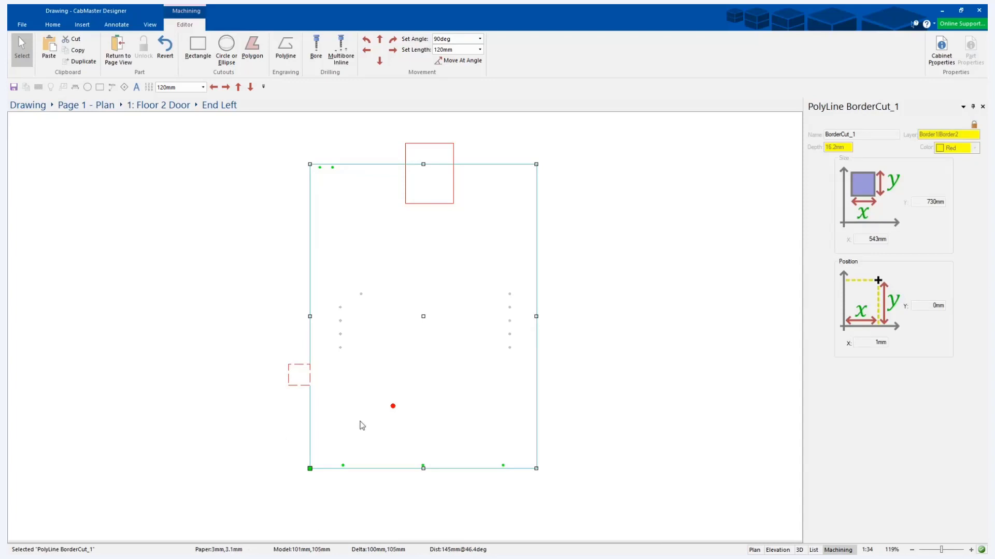
left_click(392, 407)
left_click(386, 429)
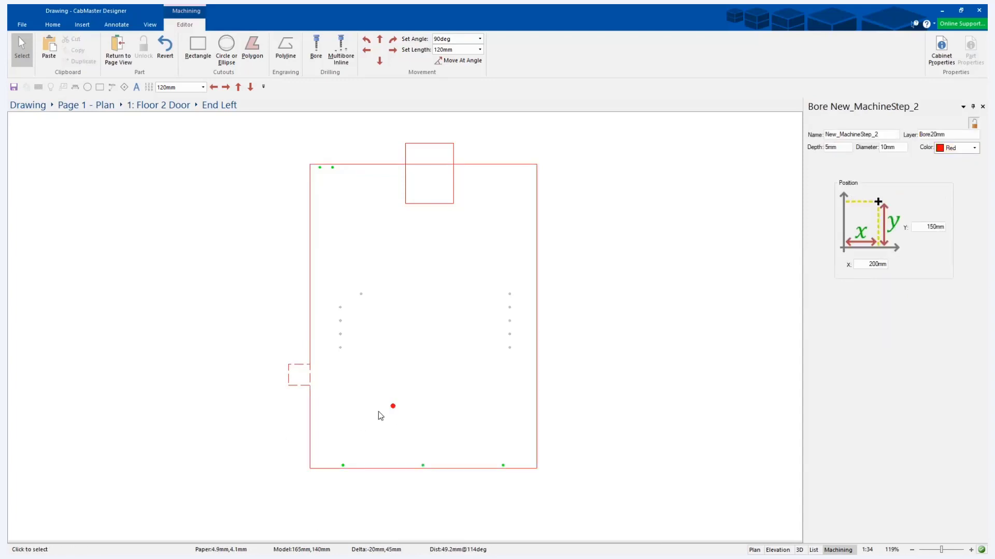
Delete the rectangular cutout that crosses the part's upper edge.
left_click(408, 144)
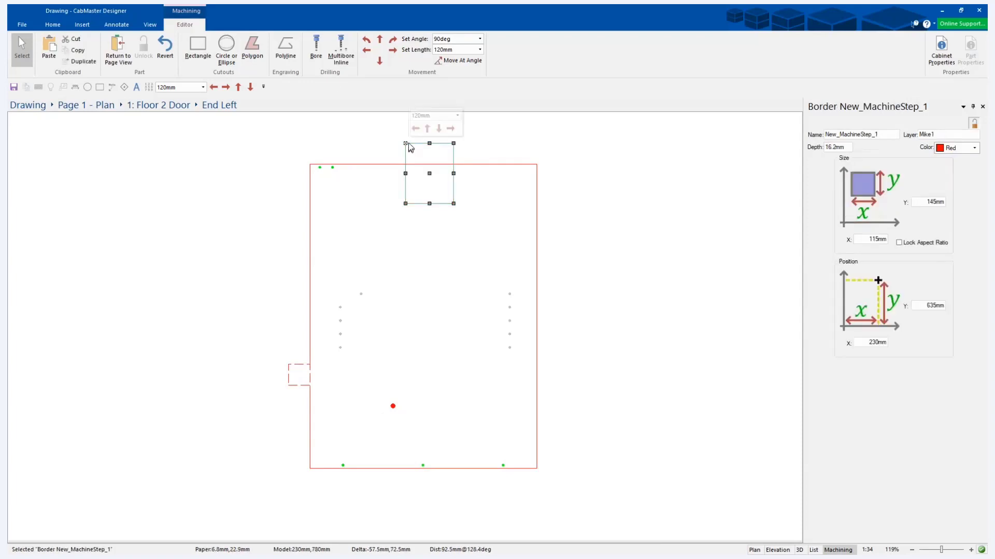
key("Delete")
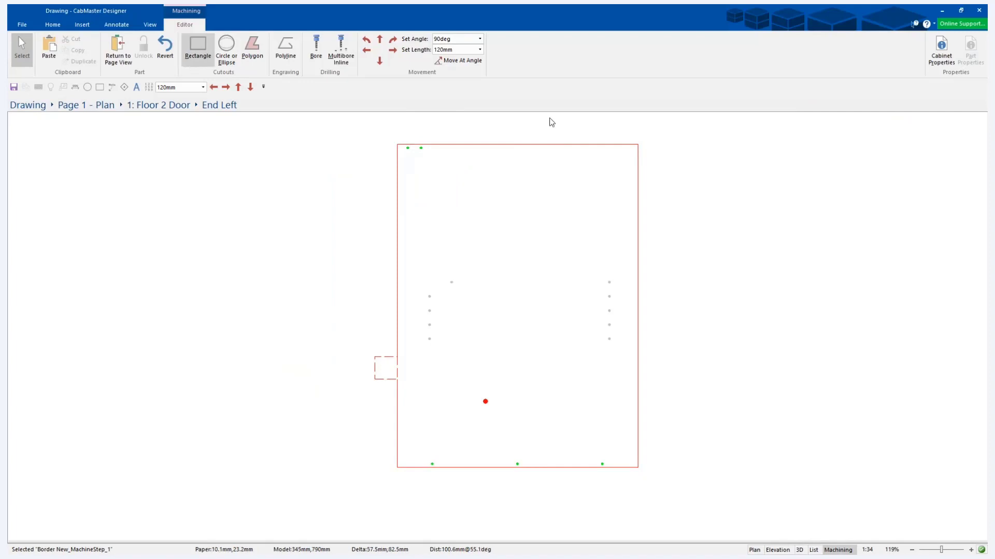
Draw a rectangular cutout about 175 mm by 170 mm inside the upper left area of the part and select it.
left_click(198, 46)
left_click_drag(442, 181, 521, 255)
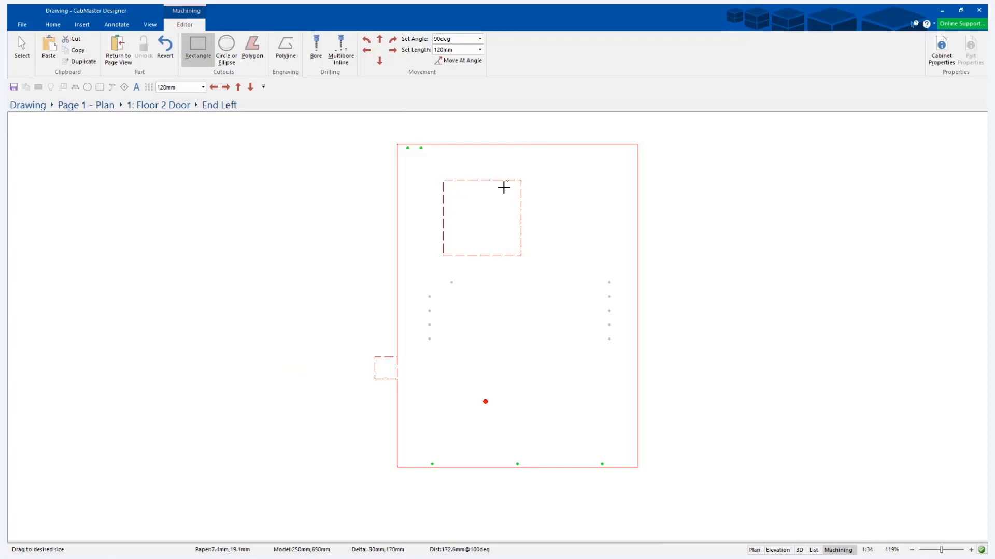
left_click(489, 181)
double_click(483, 181)
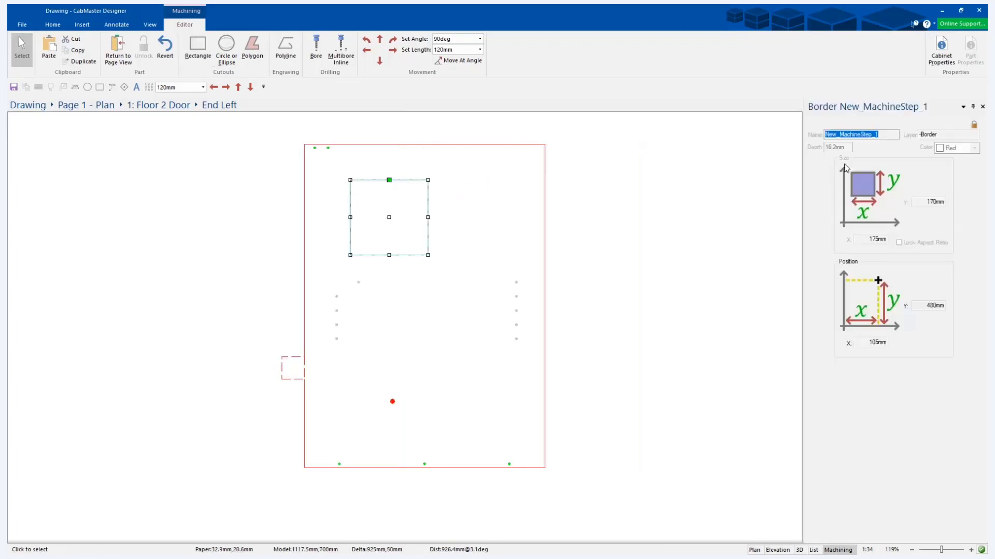
Unlock the selected rectangle's properties and set its layer to cutout.
double_click(936, 136)
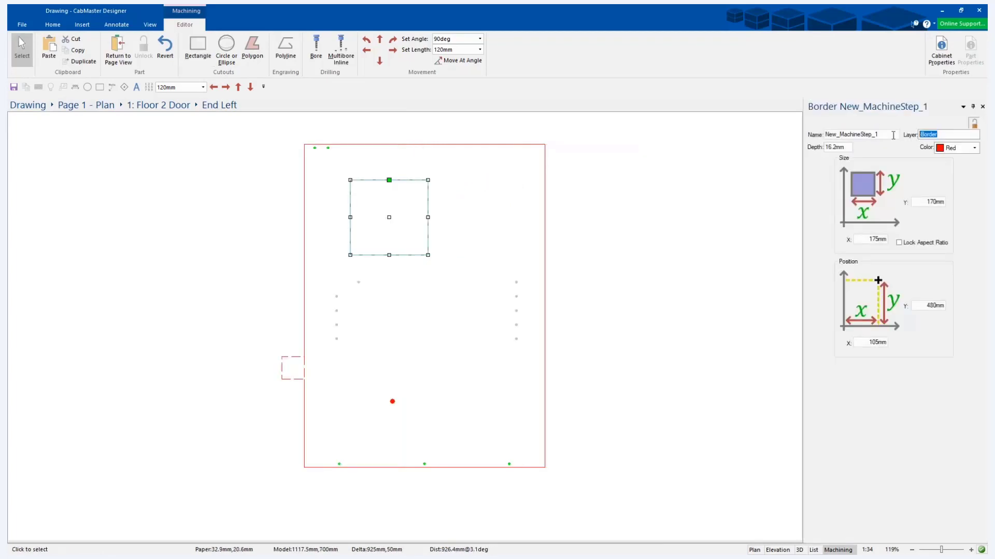
type("cutout")
key("Tab")
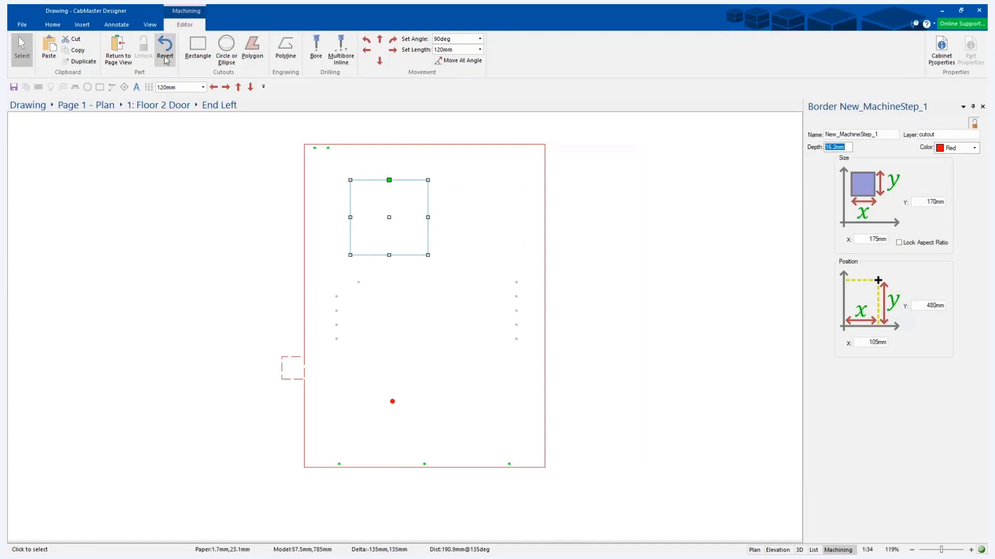
Draw a second rectangular cutout about 117.5 mm by 190 mm overlapping the lower right corner of the first.
left_click(194, 47)
left_click_drag(441, 302, 389, 211)
left_click(22, 47)
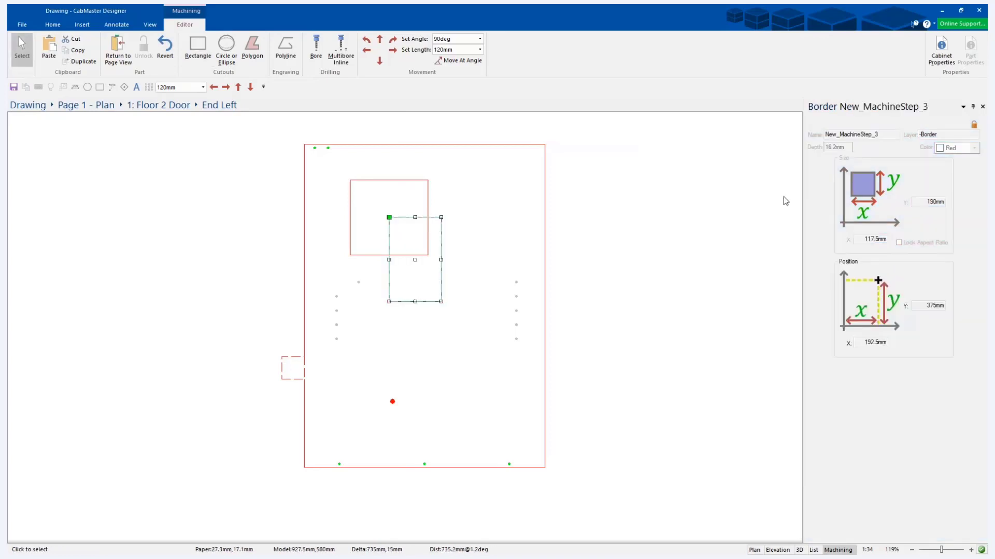
Unlock the second rectangle's properties and set its layer to Cutout.
left_click(969, 133)
type("Cutouy")
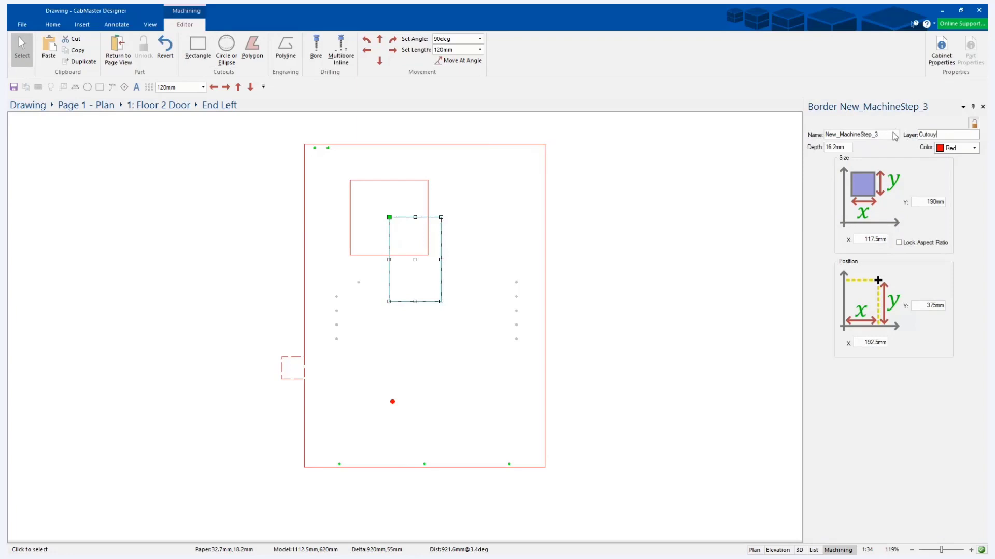
key("BackSpace")
type("tout")
key("Tab")
Move the second cutout down and to the right to about X 222.5 mm and Y 340 mm, still overlapping the first.
left_click(500, 349)
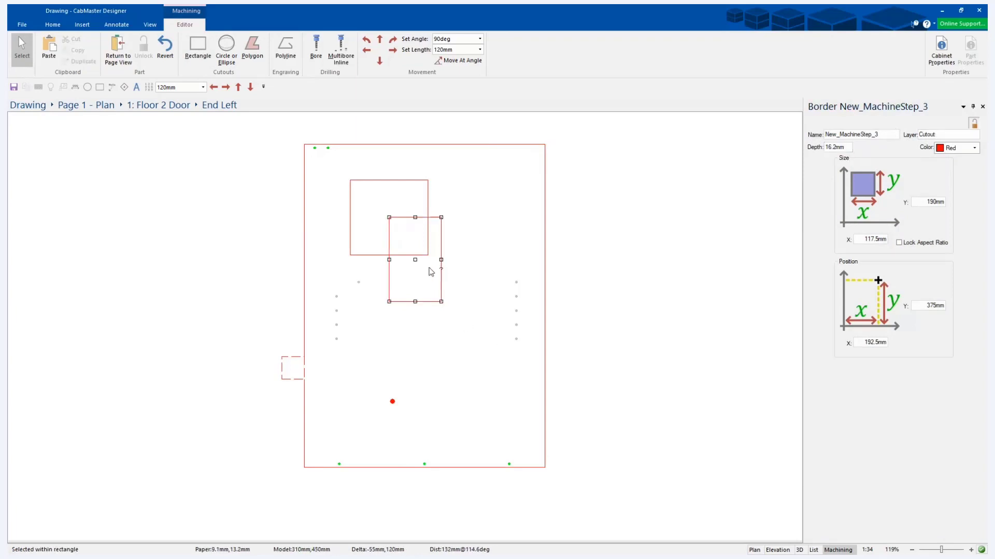
left_click_drag(419, 264, 432, 280)
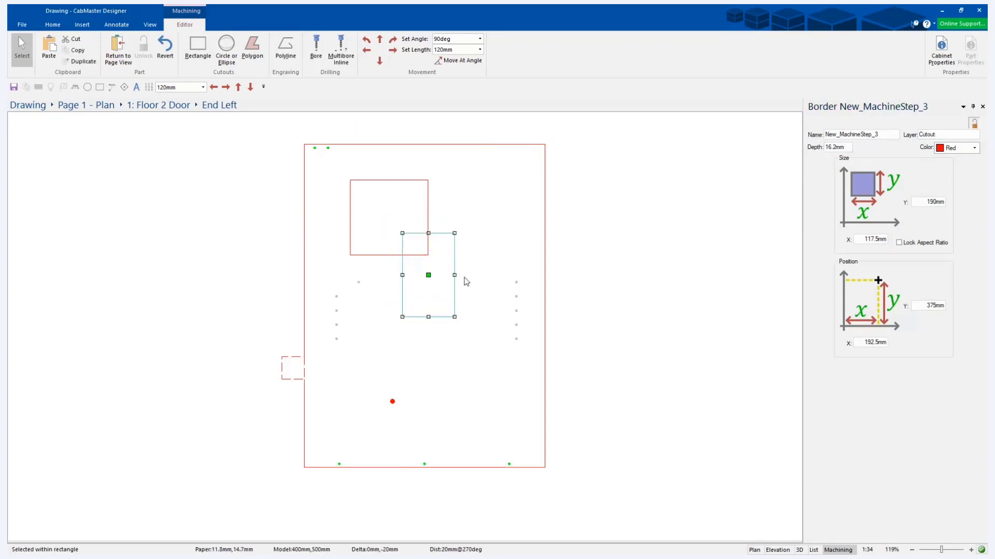
left_click(429, 190)
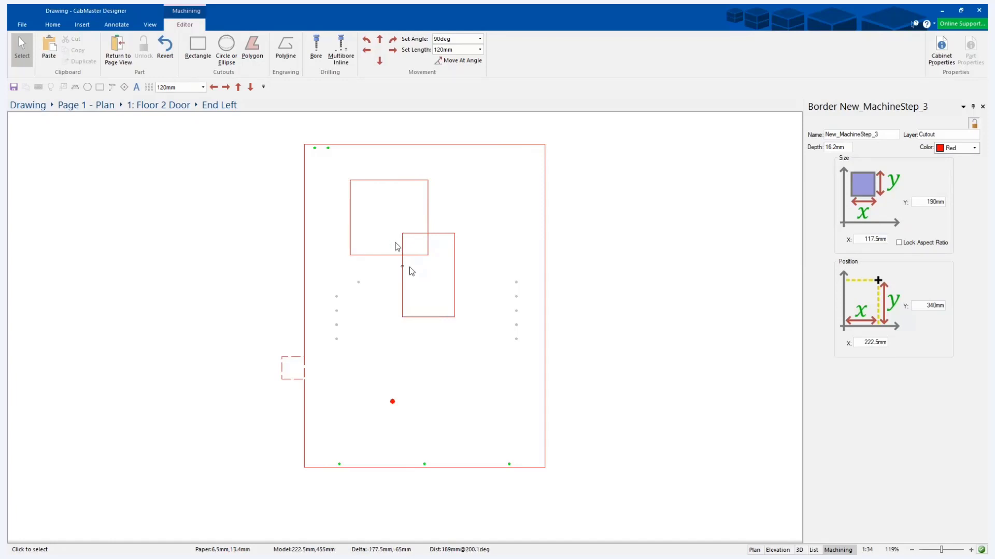
Change the second rectangular cutout's layer to Cutout2.
left_click(444, 244)
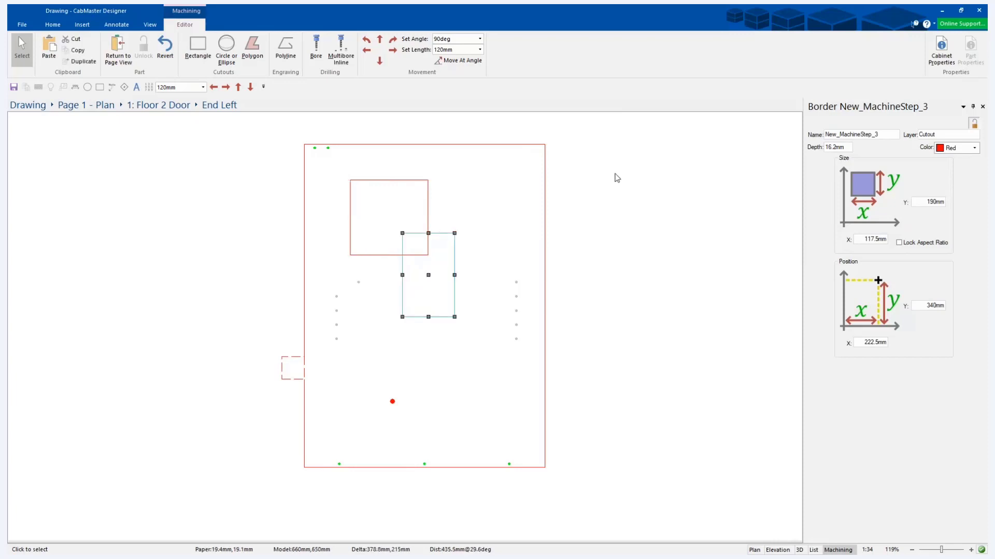
left_click(943, 135)
type("2")
key("Tab")
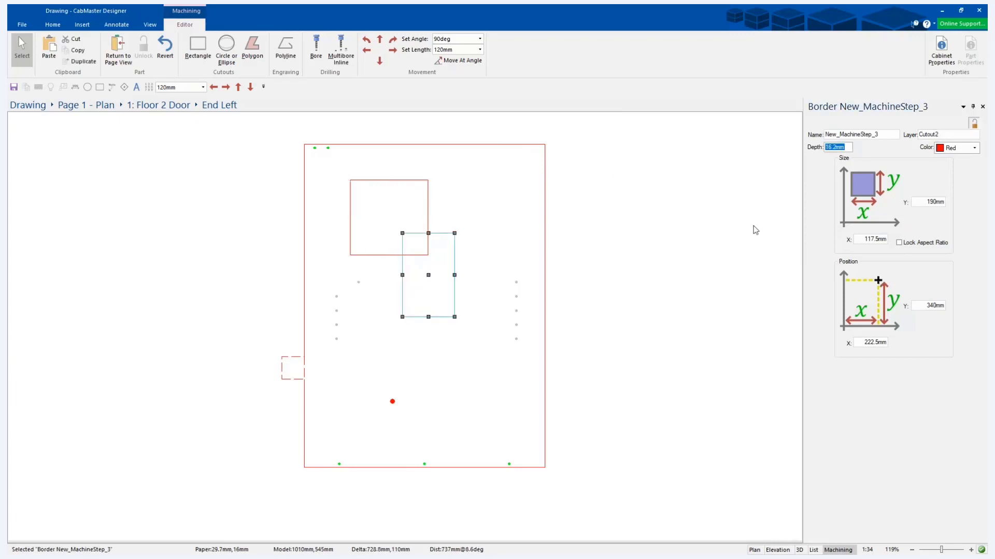
left_click(487, 234)
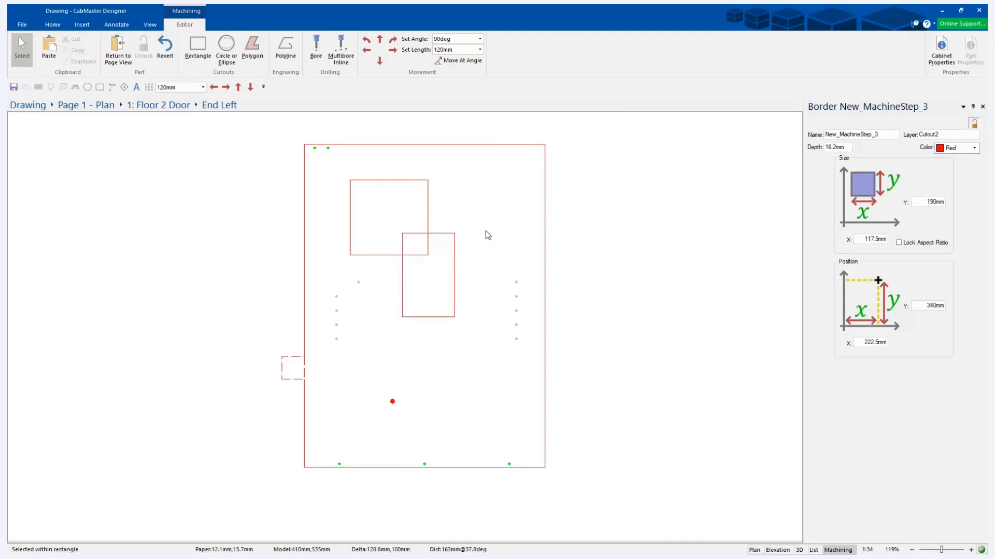
Lock the aspect ratio of the first rectangular cutout and set its X size to 100 mm.
left_click(388, 180)
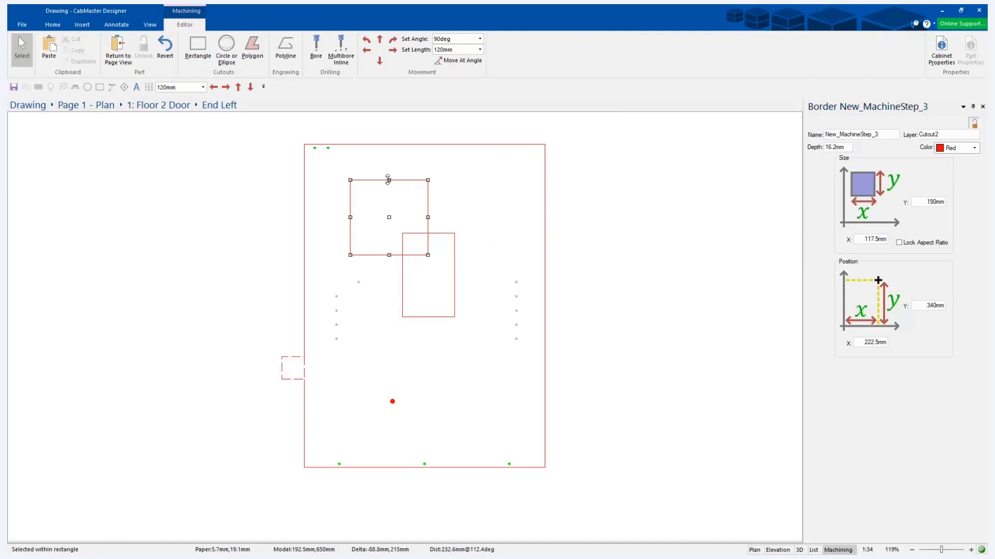
left_click(899, 243)
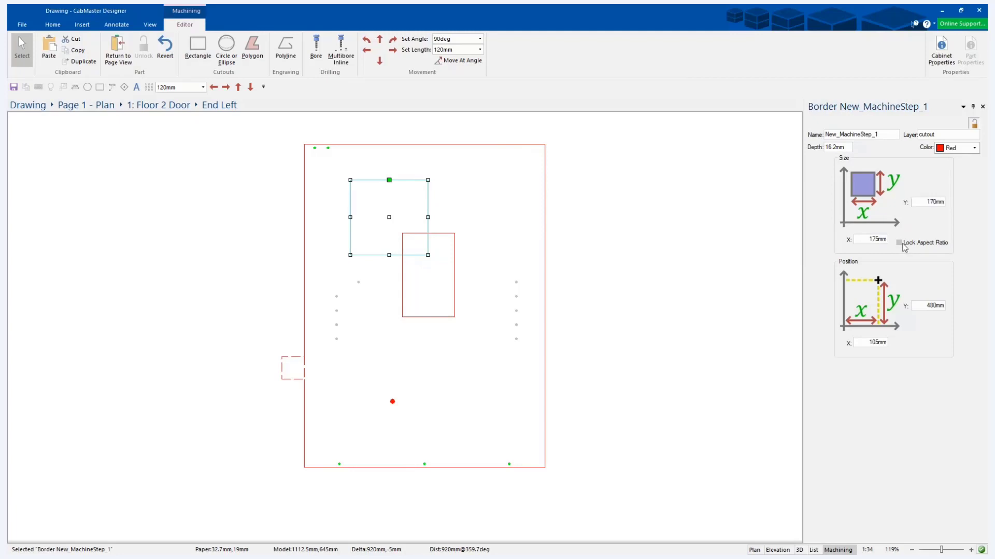
double_click(879, 239)
type("100")
key("Tab")
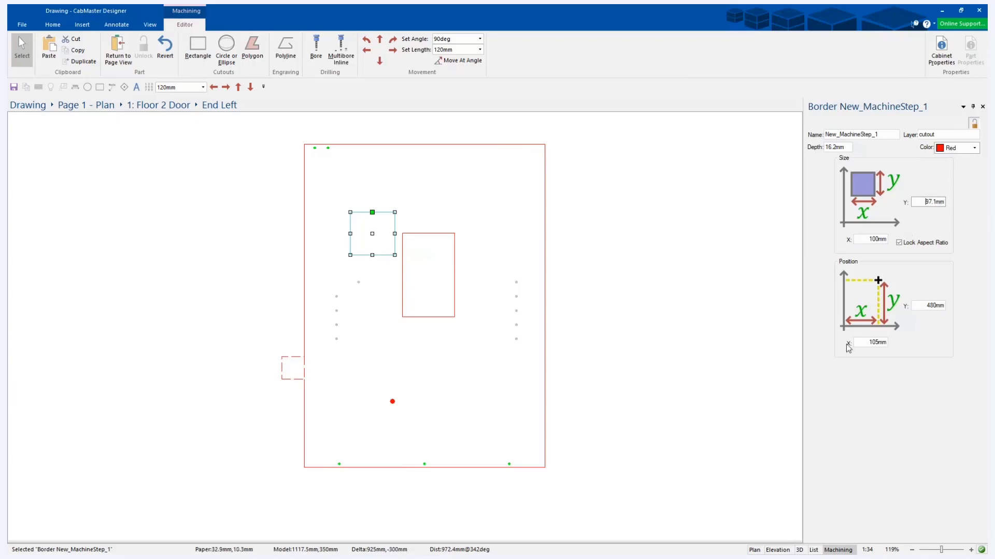
double_click(876, 343)
double_click(935, 305)
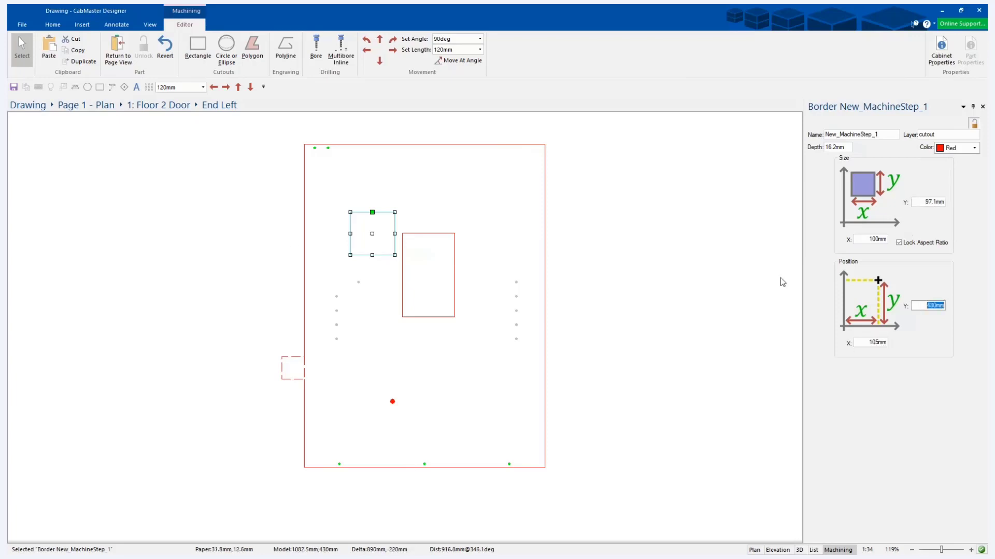
left_click(414, 361)
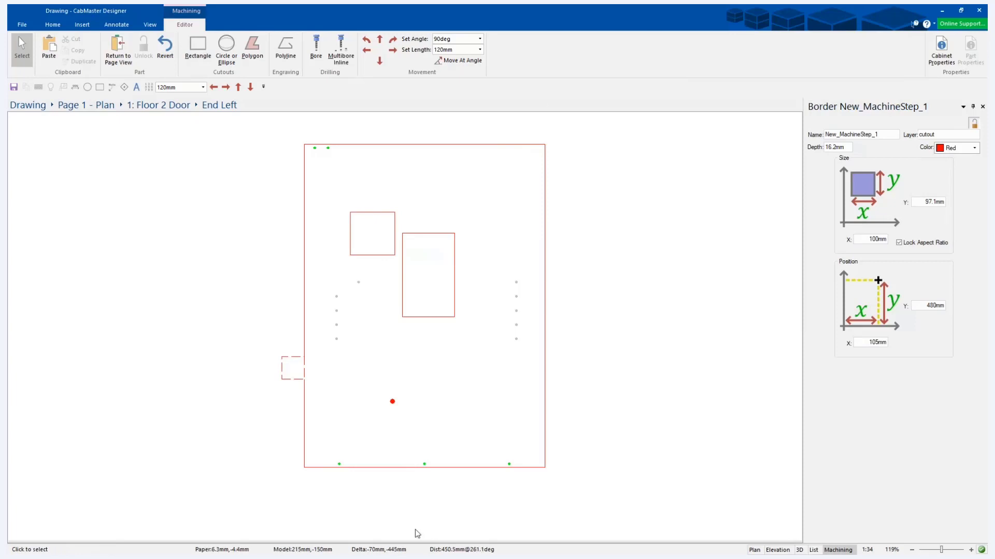
Move the 100 mm wide cutout freehand towards the panel's upper left corner, to about X 90 mm and Y 580 mm.
left_click(372, 231)
left_click_drag(372, 231, 365, 187)
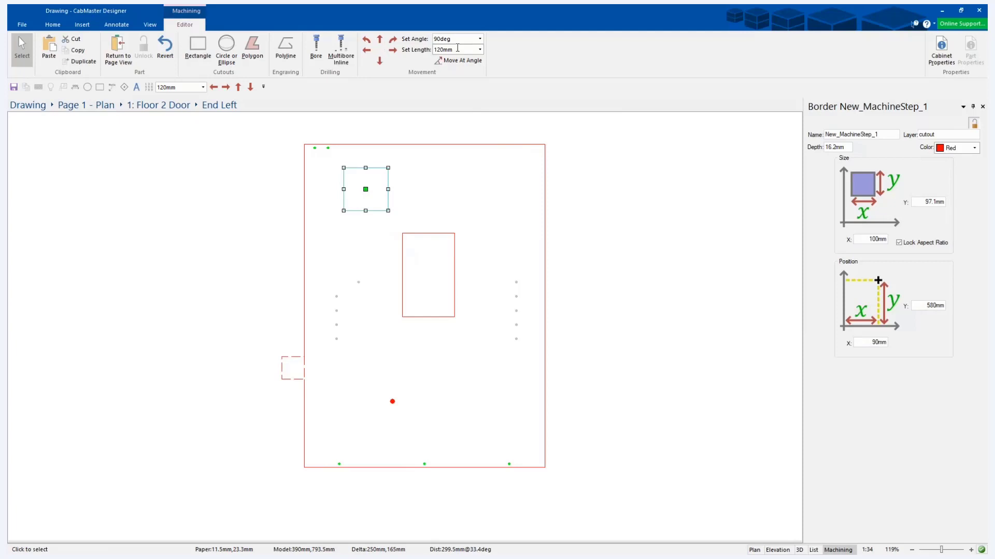
left_click_drag(457, 50, 422, 50)
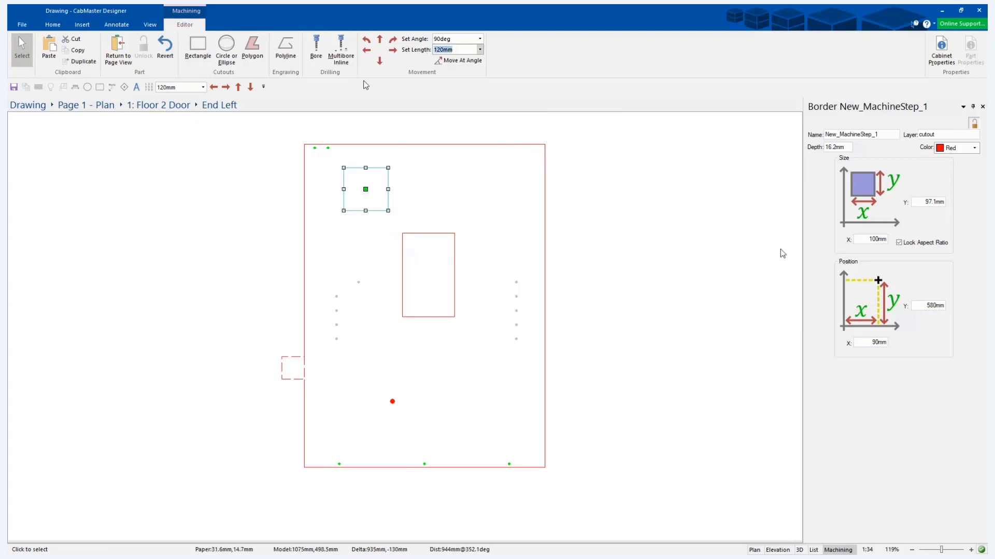
Set the 100 mm wide cutout's position to X 0 mm and Y 0 mm, at the panel's lower left corner.
left_click(856, 342)
type("0")
key("Tab")
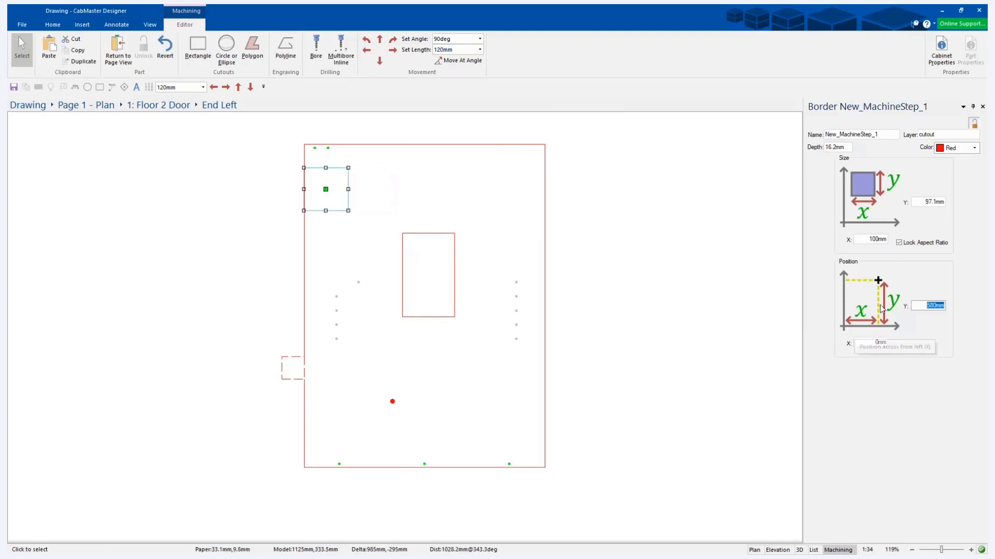
type("0")
key("Return")
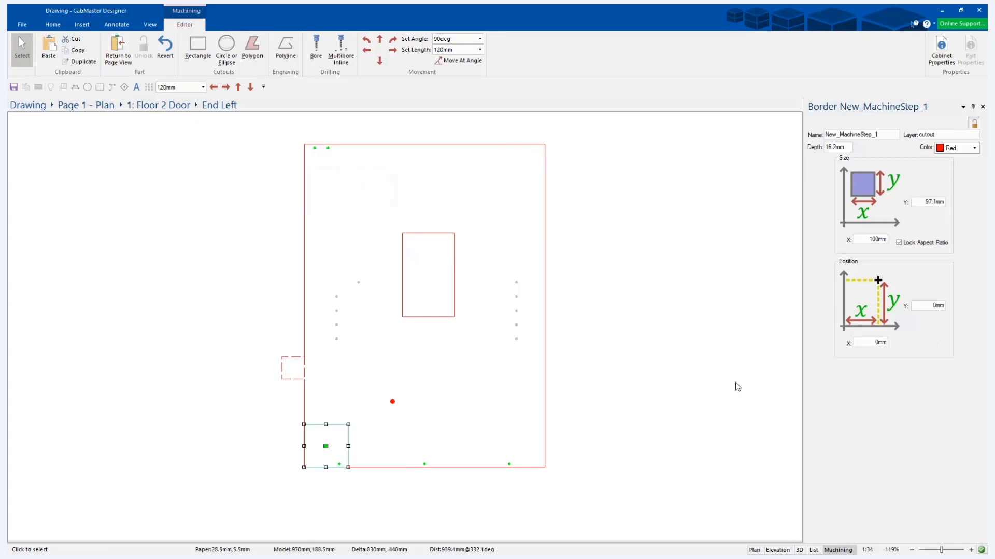
left_click(362, 503)
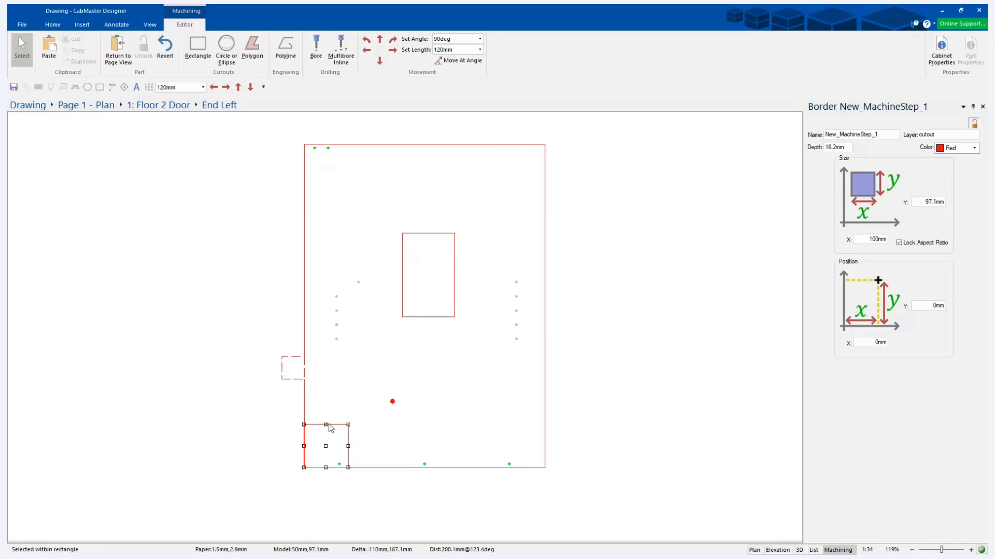
Shift the corner cutout 150 mm to the right and 150 mm up using a movement length of 150 mm.
left_click(325, 447)
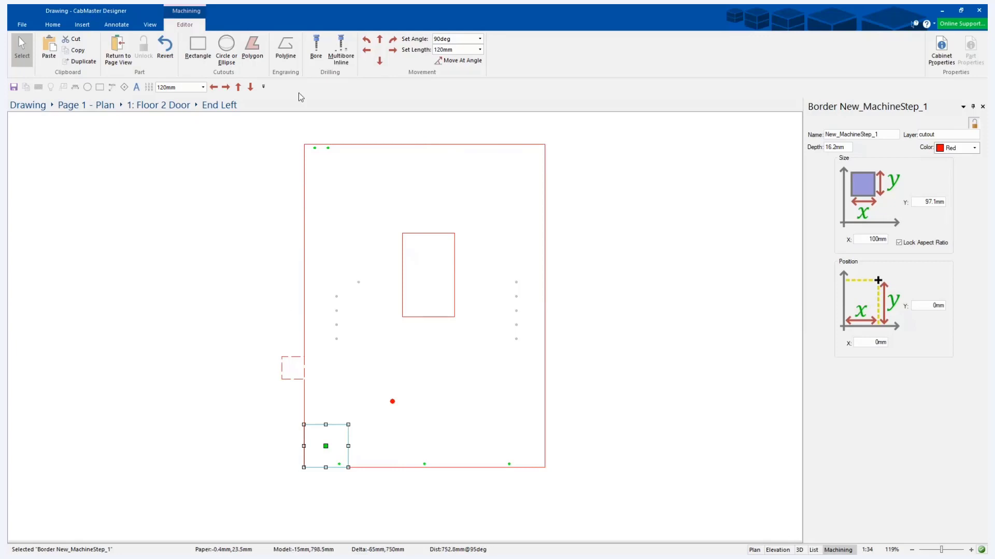
scroll(299, 450, "up", 5)
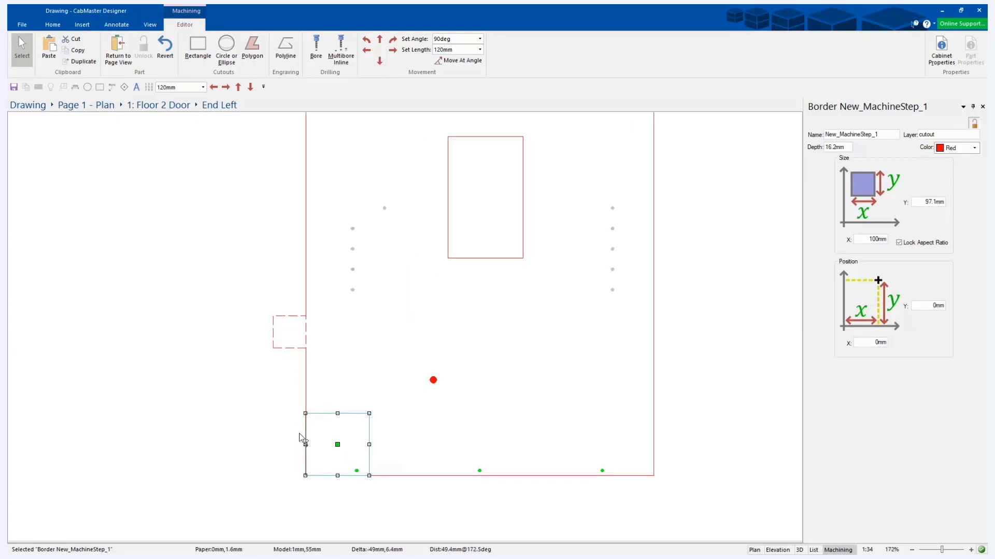
scroll(324, 404, "down", 2)
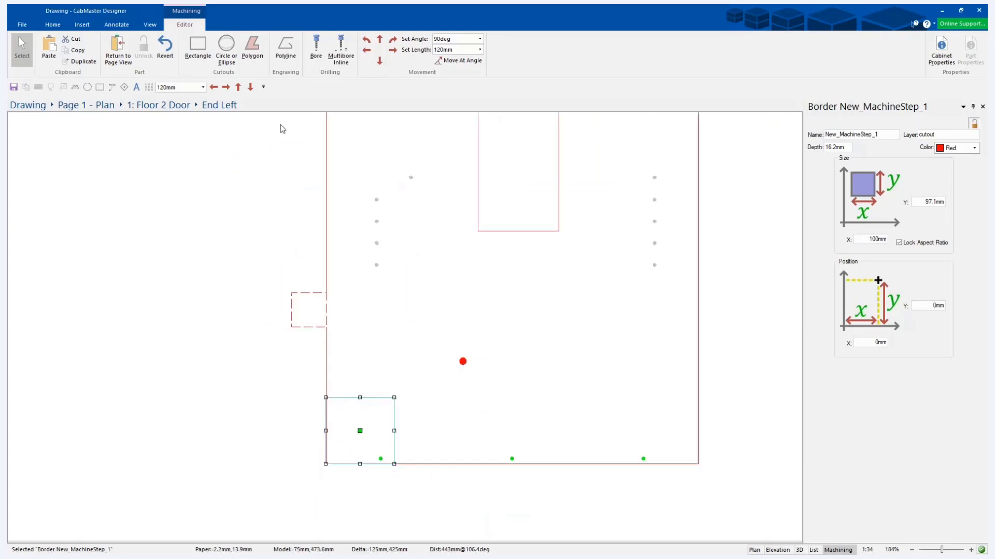
left_click(435, 50)
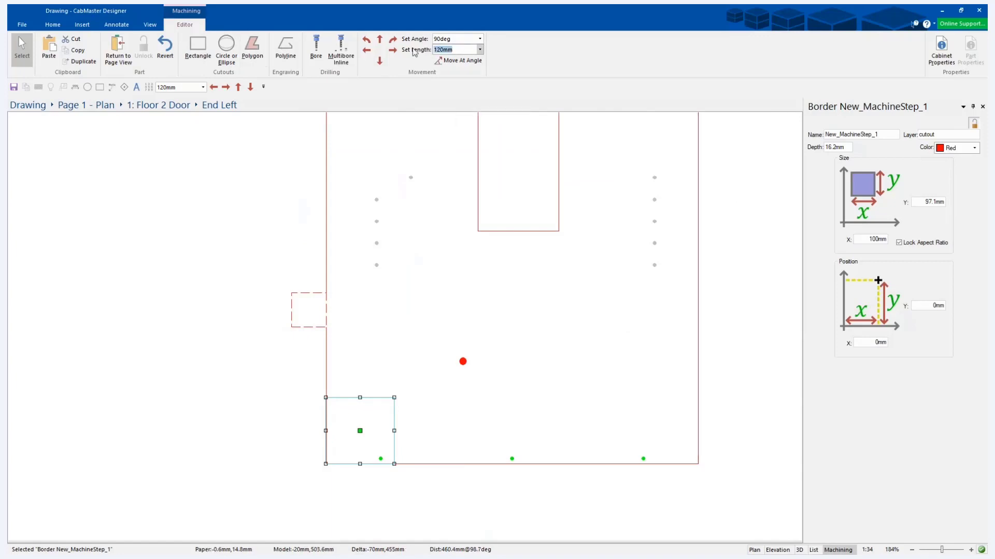
type("150")
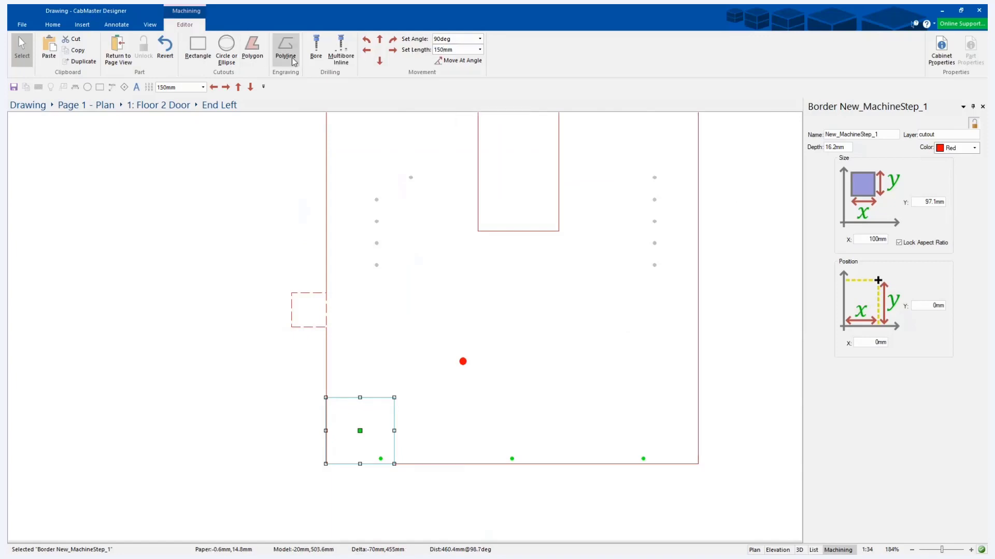
left_click(394, 50)
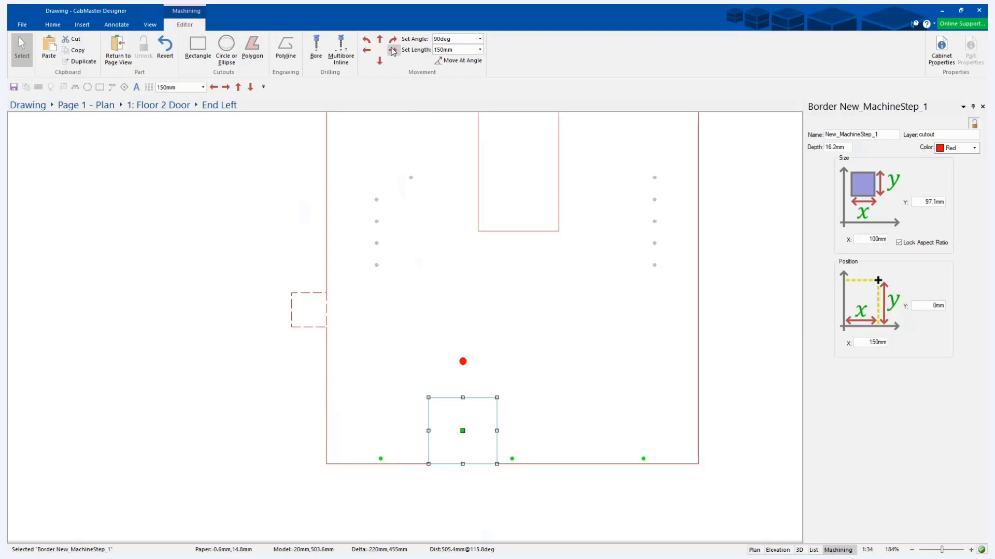
left_click(379, 40)
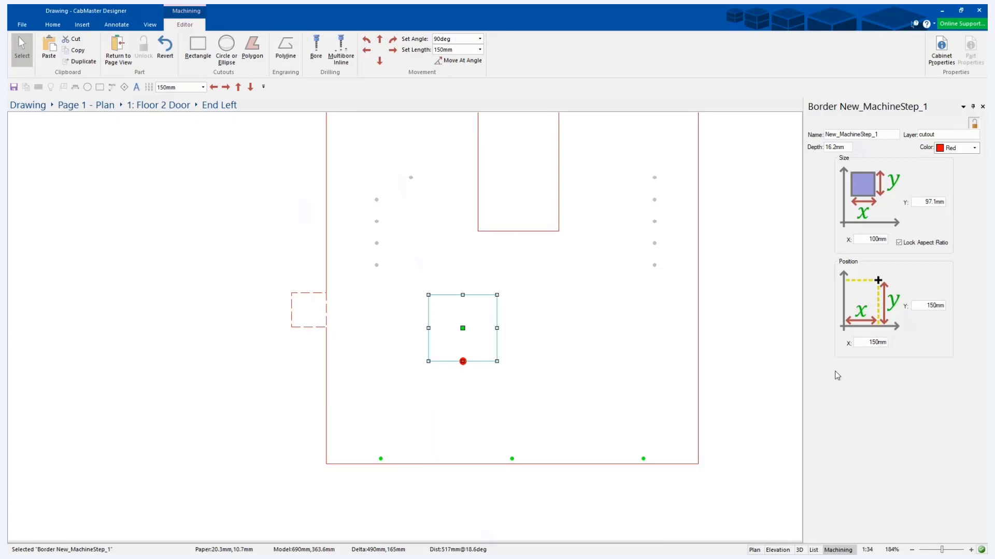
Centre the 100 mm wide cutout on the red bore and shift it 150 mm to the right of it.
left_click(462, 330)
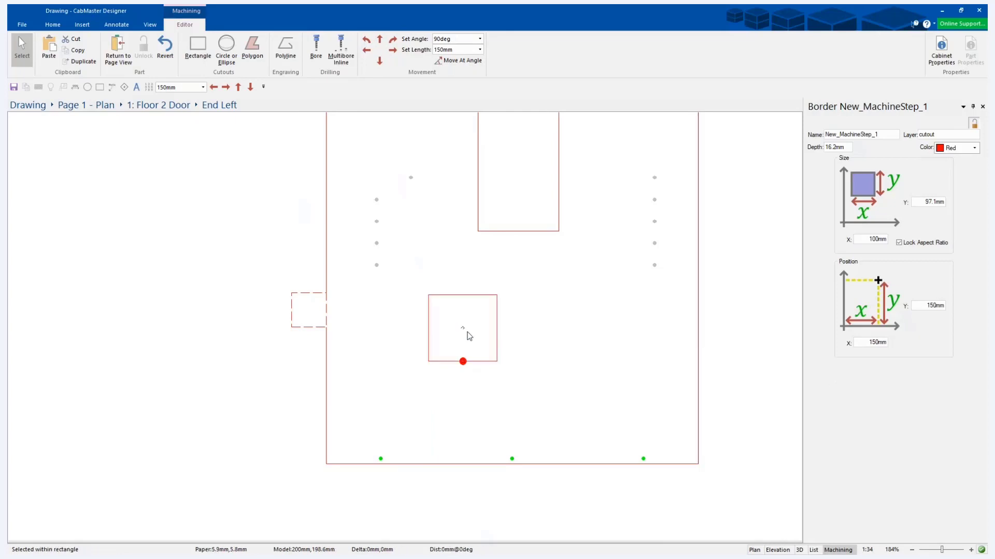
left_click_drag(461, 332, 462, 361)
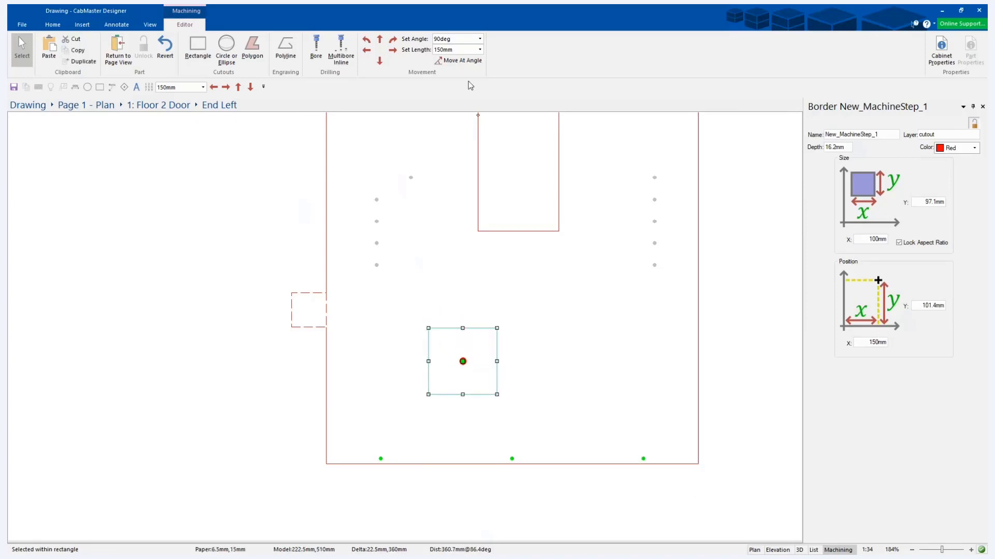
left_click(384, 63)
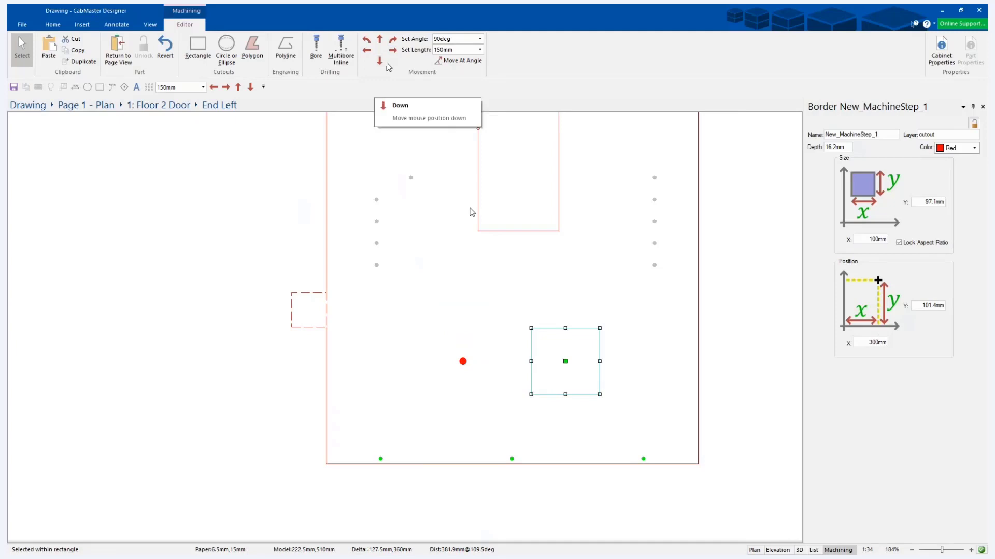
left_click(472, 322)
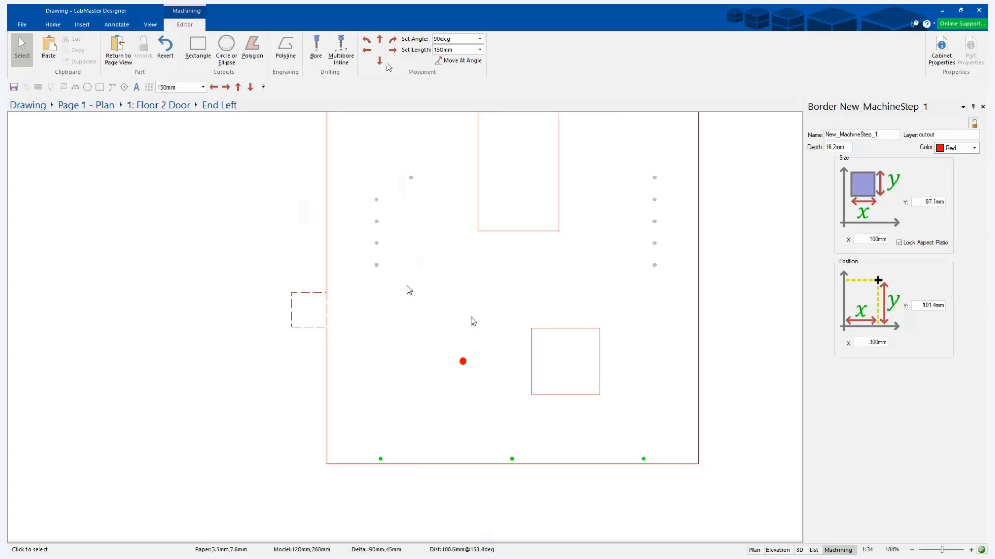
Draw a circular cutout about 130 mm across and an ellipse about 180 mm by 80 mm side by side near the panel's upper edge.
left_click(565, 362)
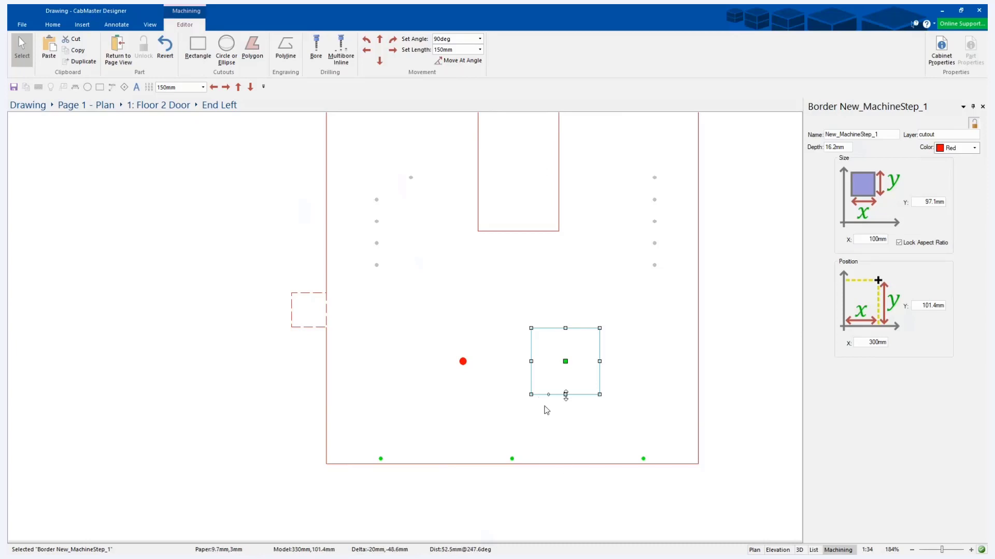
scroll(498, 471, "down", 2)
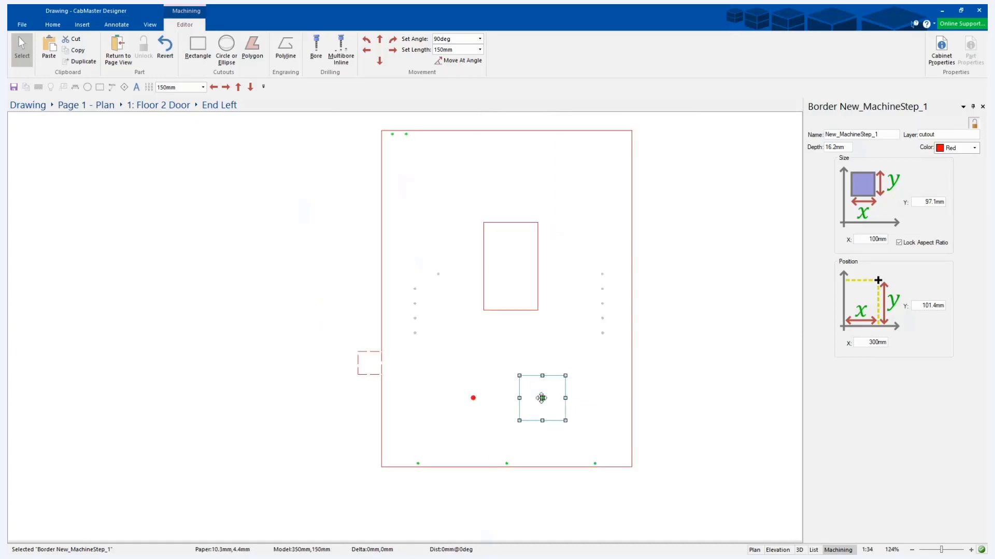
left_click(226, 49)
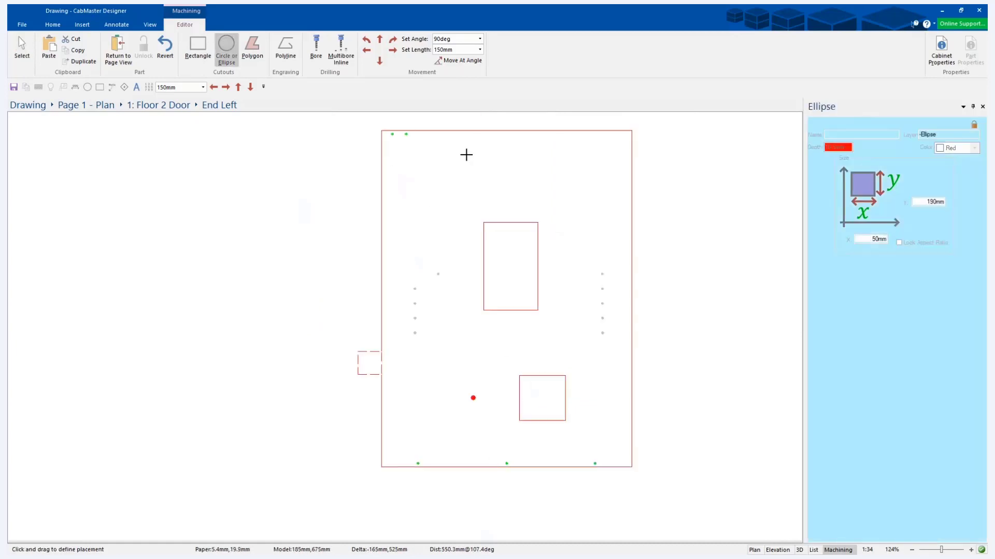
left_click_drag(448, 154, 508, 212)
left_click_drag(533, 165, 616, 202)
key("Escape")
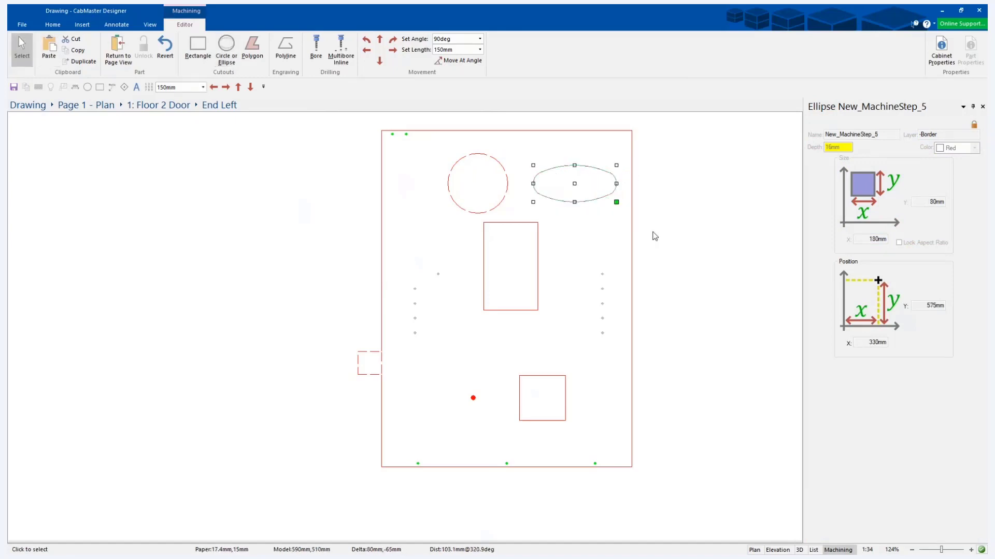
Unlock the ellipse's properties and set its size to 200 mm in X and 50 mm in Y.
left_click(574, 183)
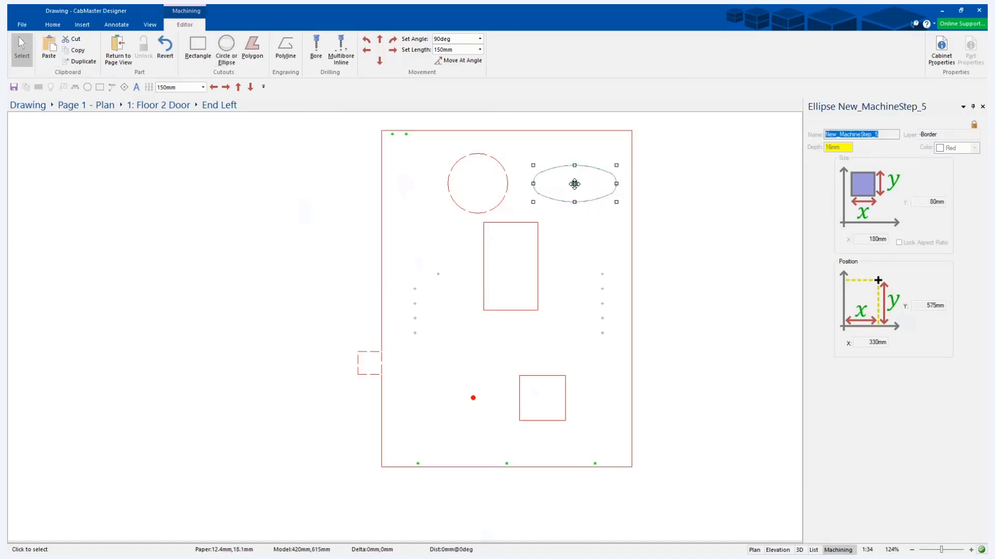
left_click(973, 126)
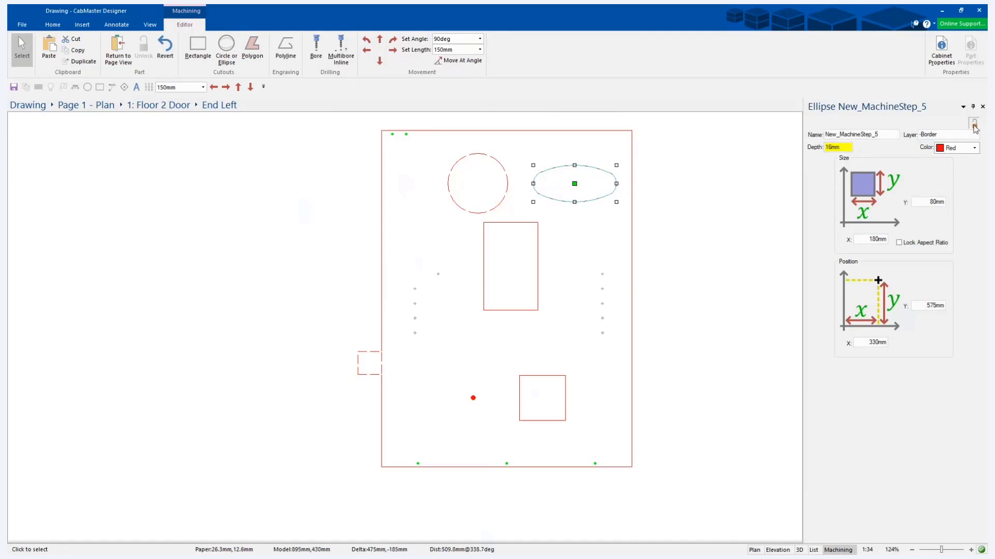
left_click(864, 239)
type("200")
key("Tab")
type("50")
key("Return")
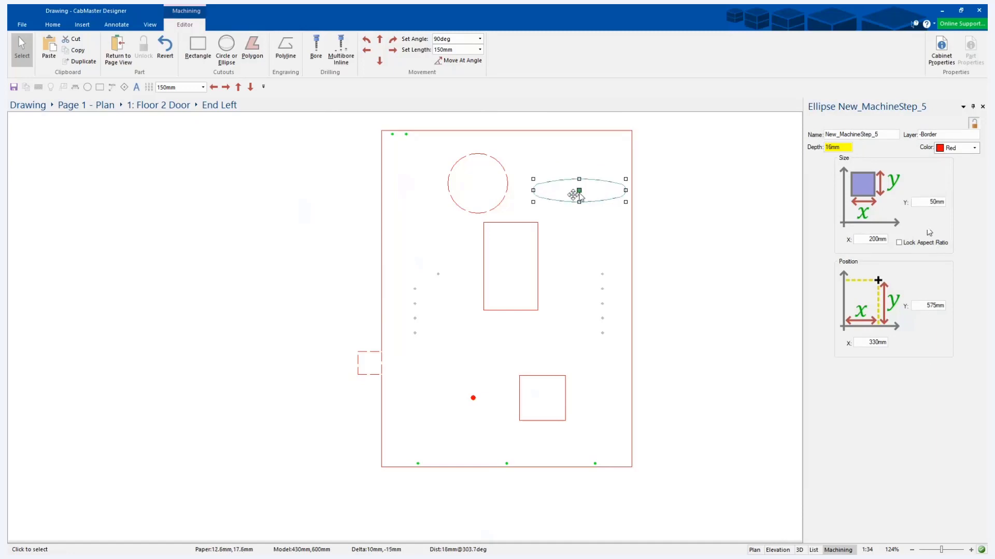
Centre the ellipse on the tall rectangle's upper edge and move the circle to about X 90 mm and Y 560 mm.
left_click_drag(579, 192, 514, 221)
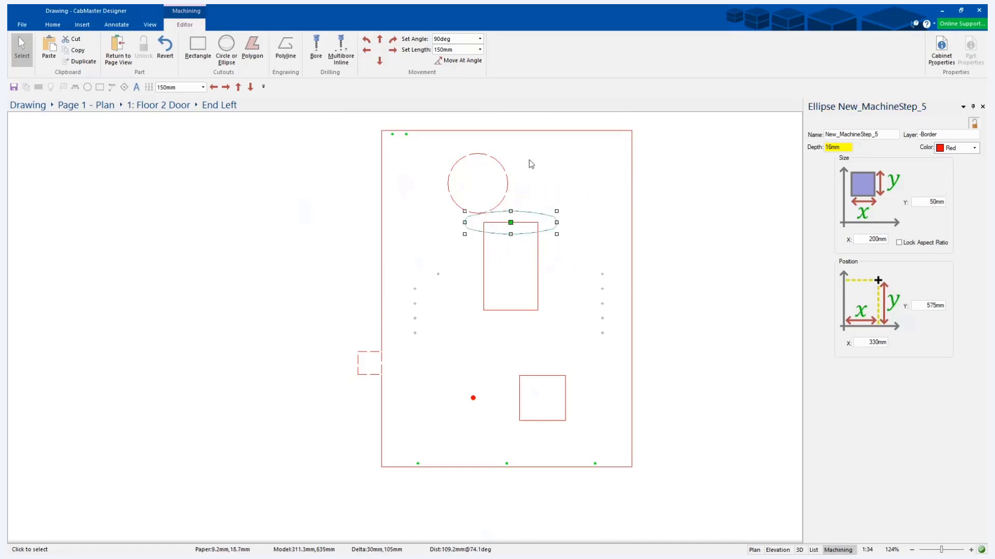
left_click(450, 165)
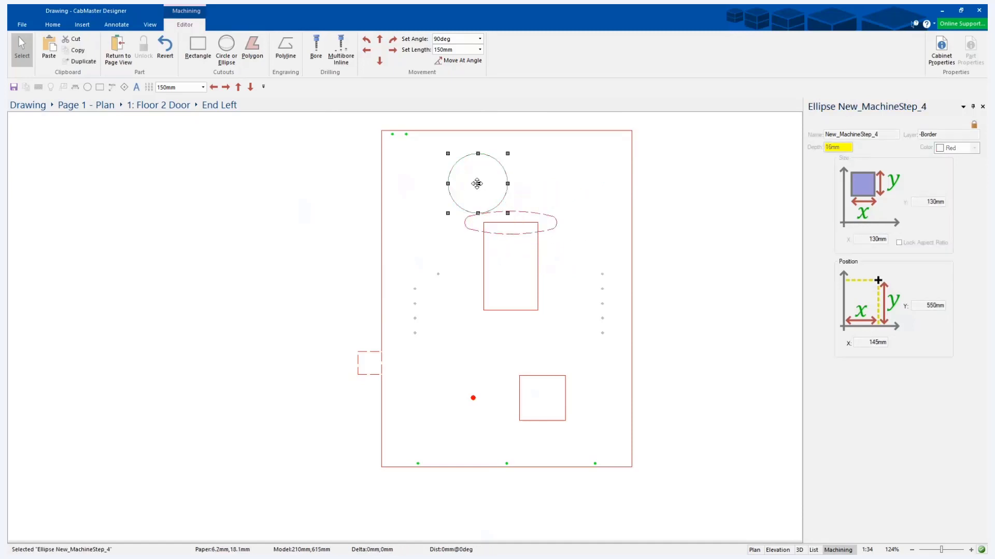
left_click_drag(478, 183, 453, 179)
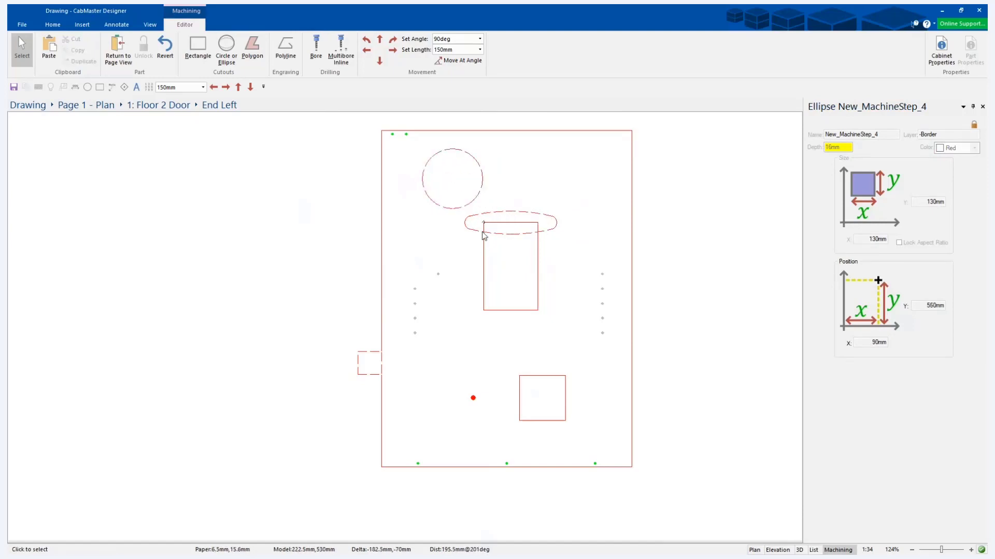
left_click(512, 221)
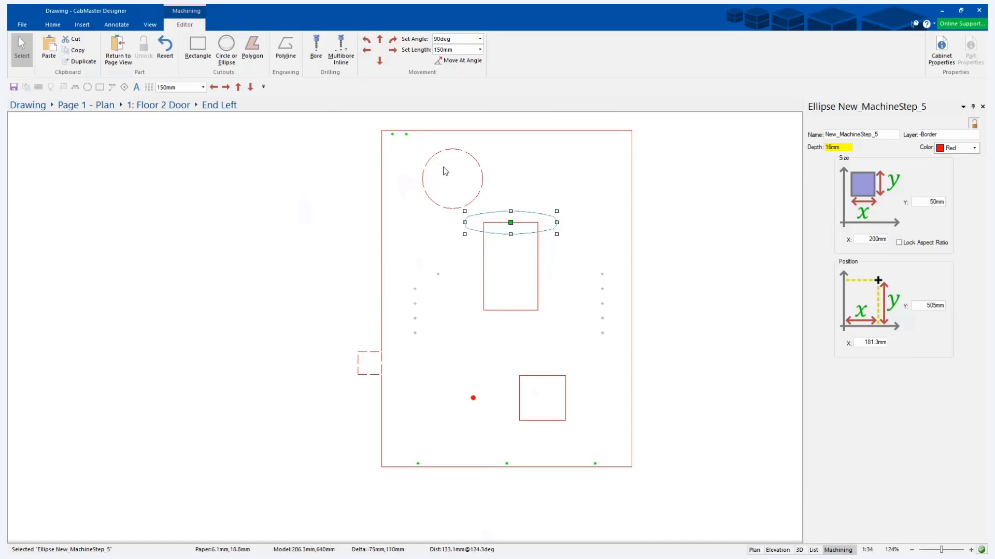
Begin a polygon cutout at about X 45 mm, Y 65 mm and give it a 150 mm upward first edge.
left_click(252, 49)
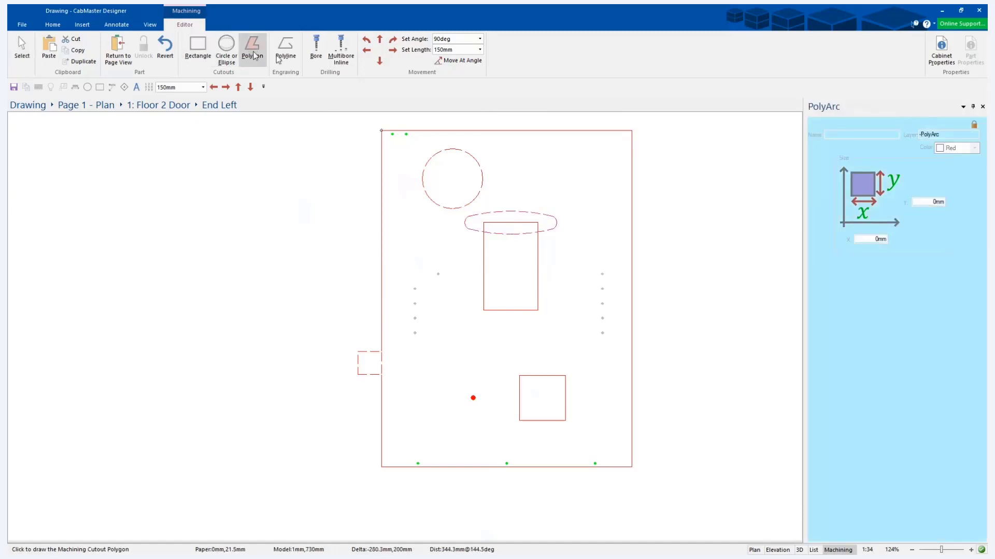
left_click(400, 437)
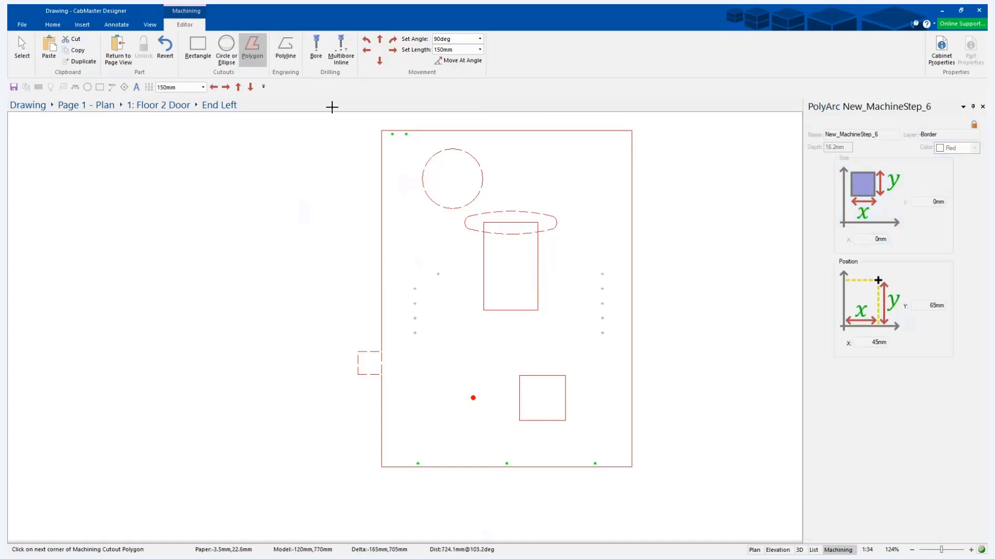
left_click(460, 50)
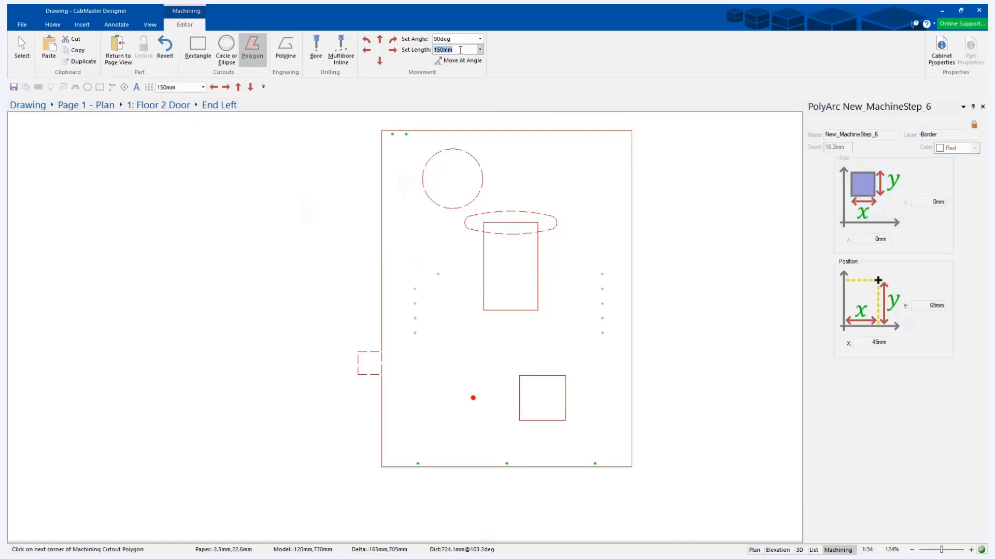
left_click(379, 39)
type("500mm")
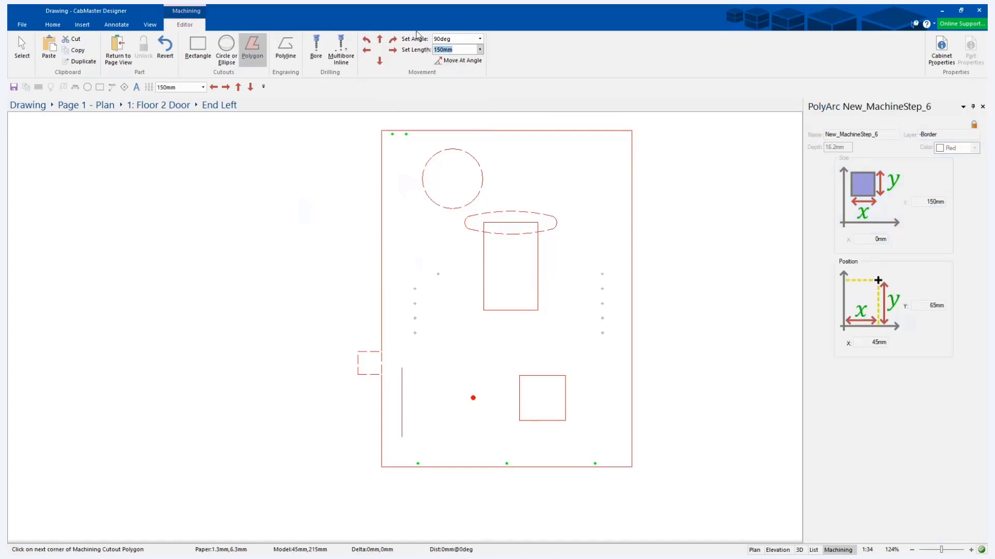
Finish the polygon as a C shape in 50 mm moves: right twice, down, left, down, right, down.
left_click(448, 48)
type("500")
key("Return")
left_click(394, 51)
left_click(393, 49)
left_click(380, 60)
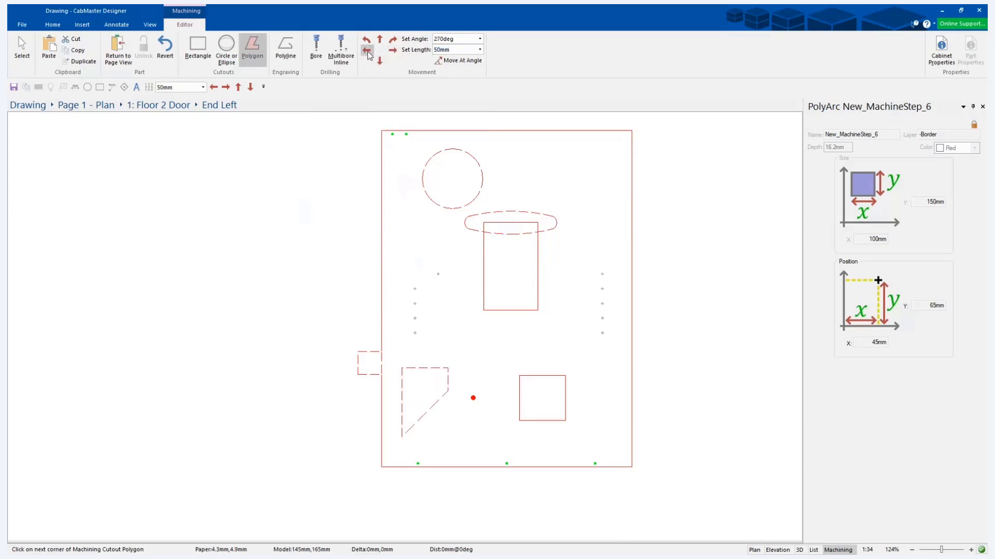
left_click(368, 51)
left_click(381, 61)
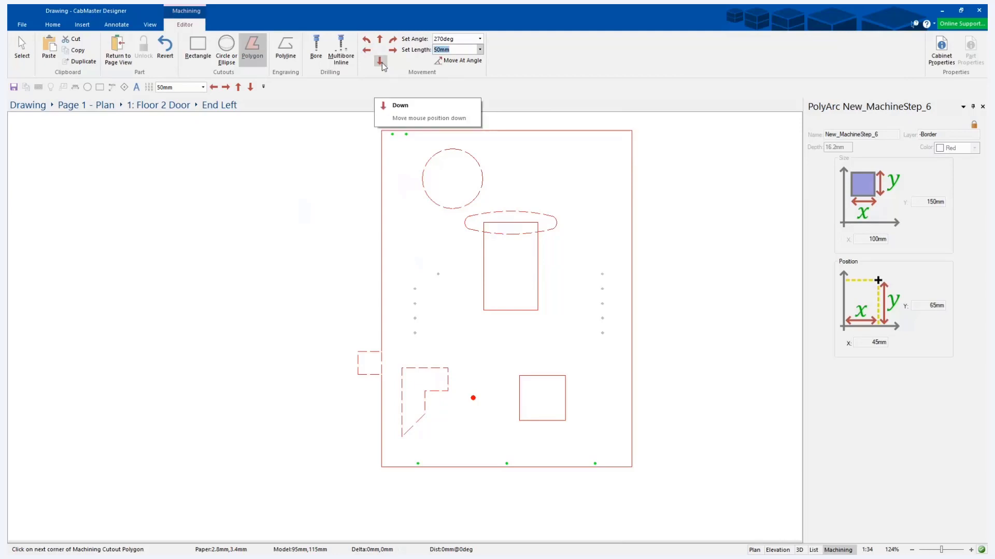
left_click(381, 62)
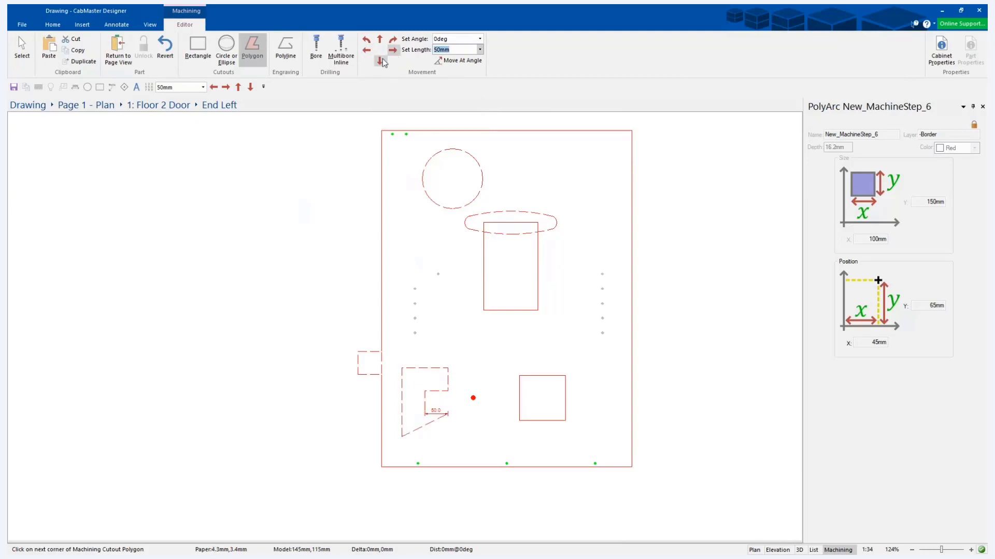
left_click(394, 49)
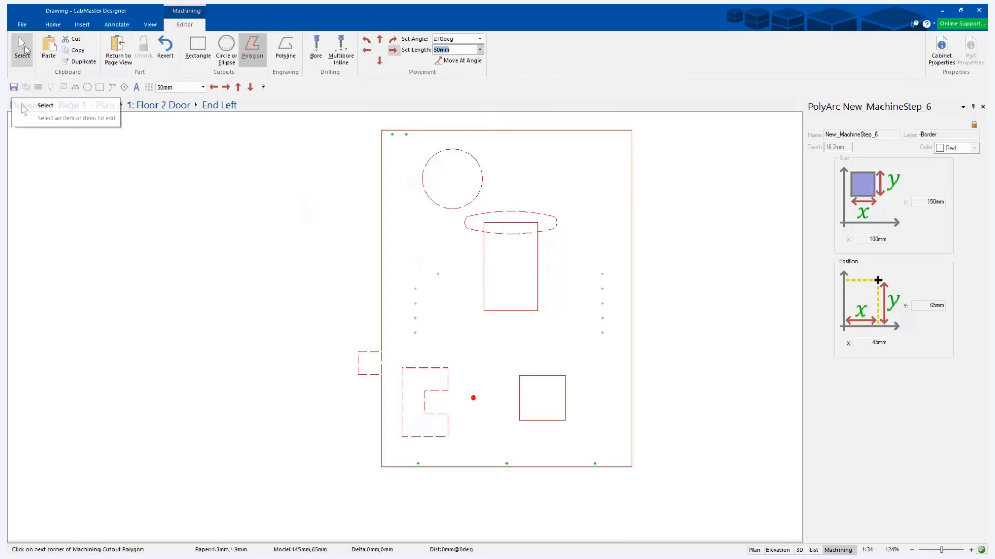
left_click(22, 49)
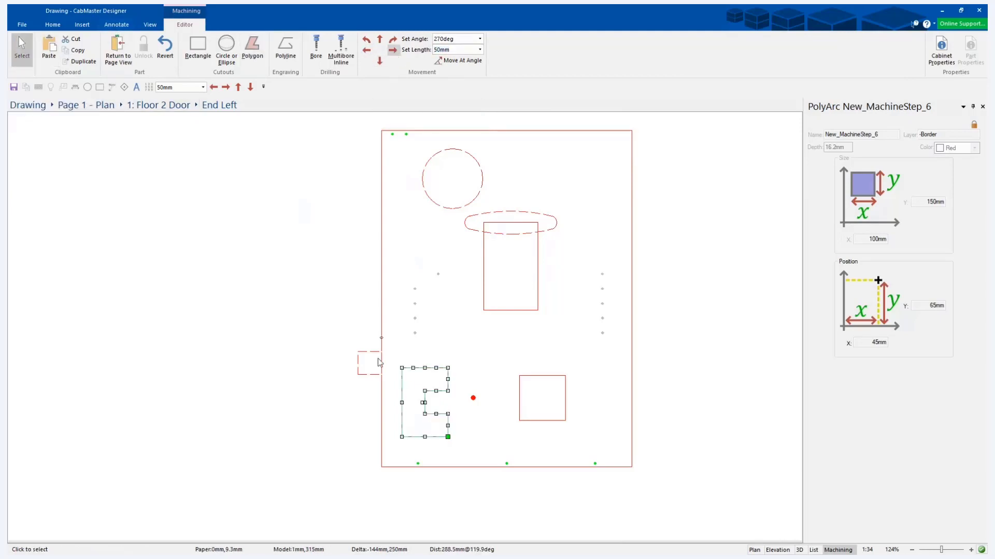
Draw a freehand eight-corner U-shaped polygon cutout about 300 mm by 210 mm around the tall rectangle's lower end.
left_click(252, 46)
left_click(515, 312)
left_click(473, 374)
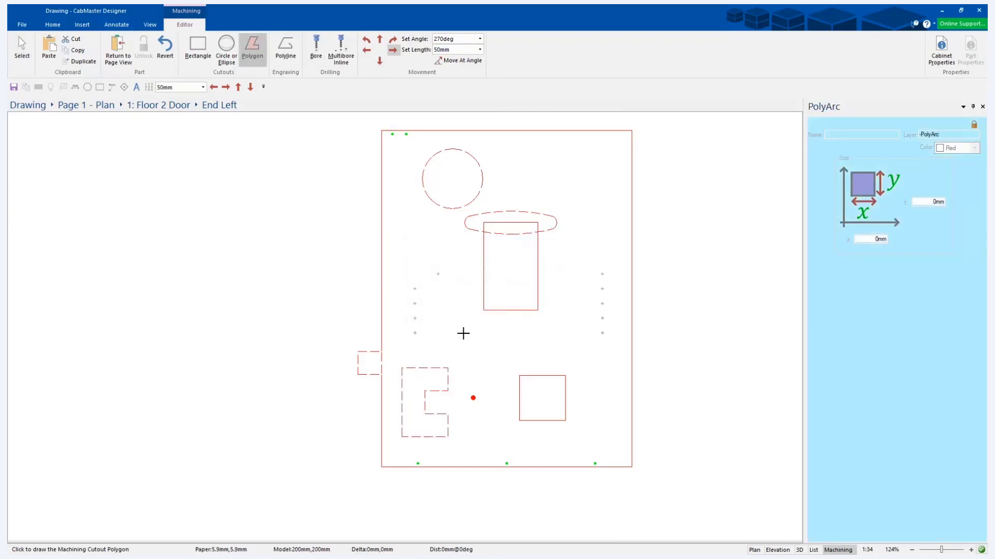
left_click(443, 306)
left_click(460, 278)
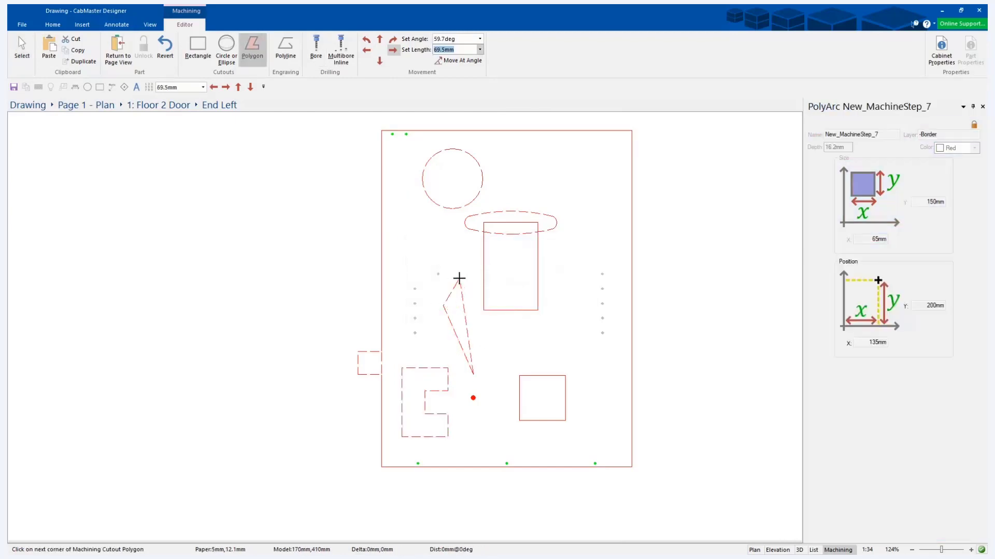
left_click(473, 279)
left_click(473, 327)
left_click(546, 322)
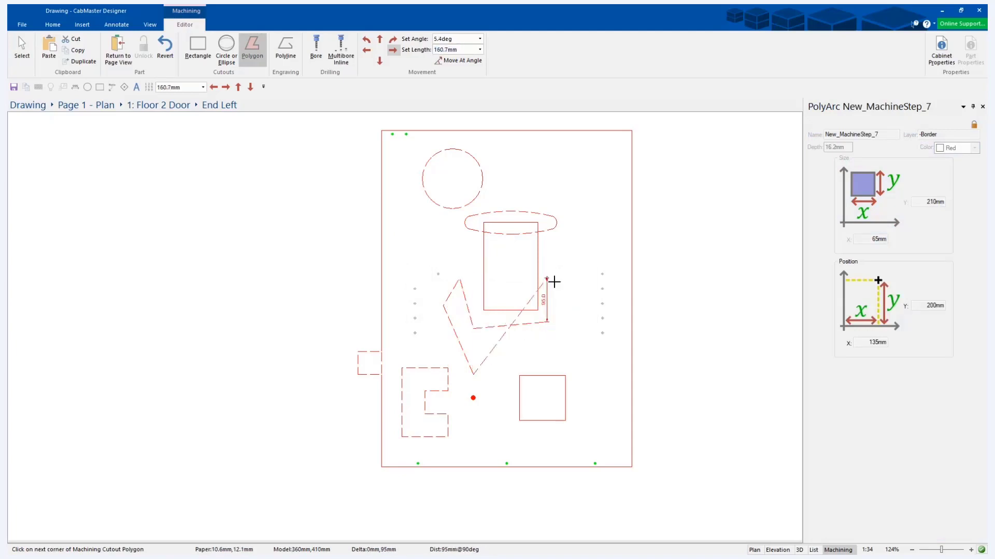
left_click(546, 277)
left_click(581, 283)
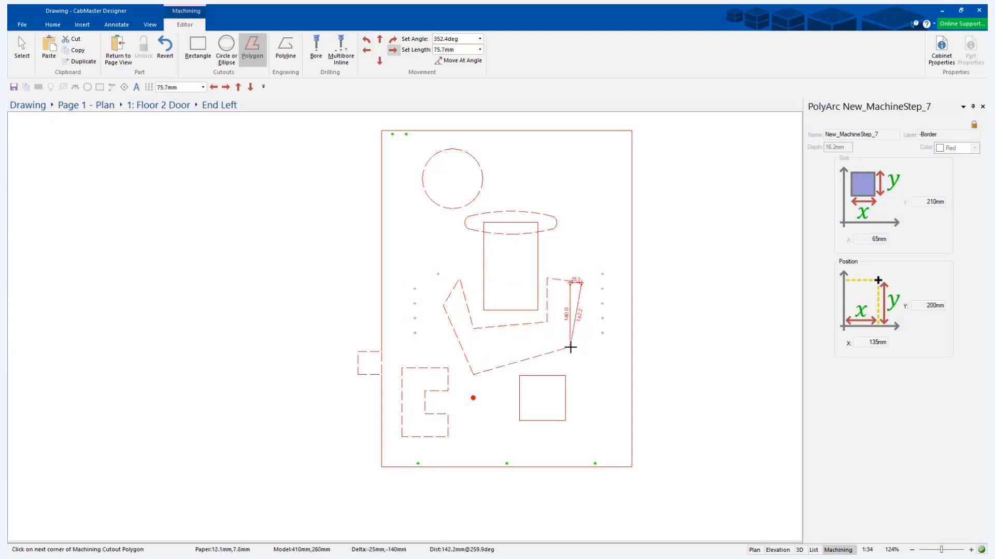
left_click(569, 348)
left_click(19, 41)
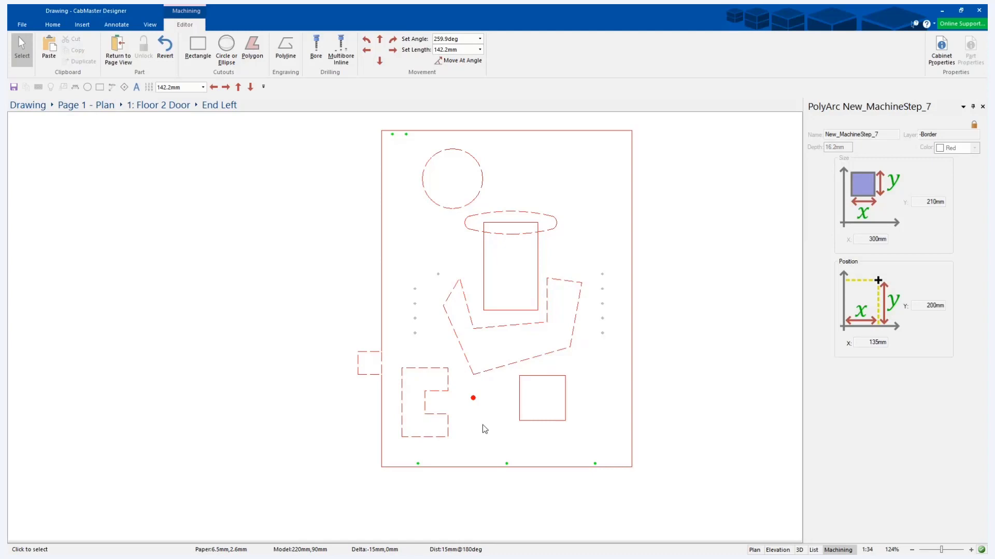
Unlock the U-shaped polygon's properties, then set its depth to 3.2 mm and its color to Green.
left_click(498, 369)
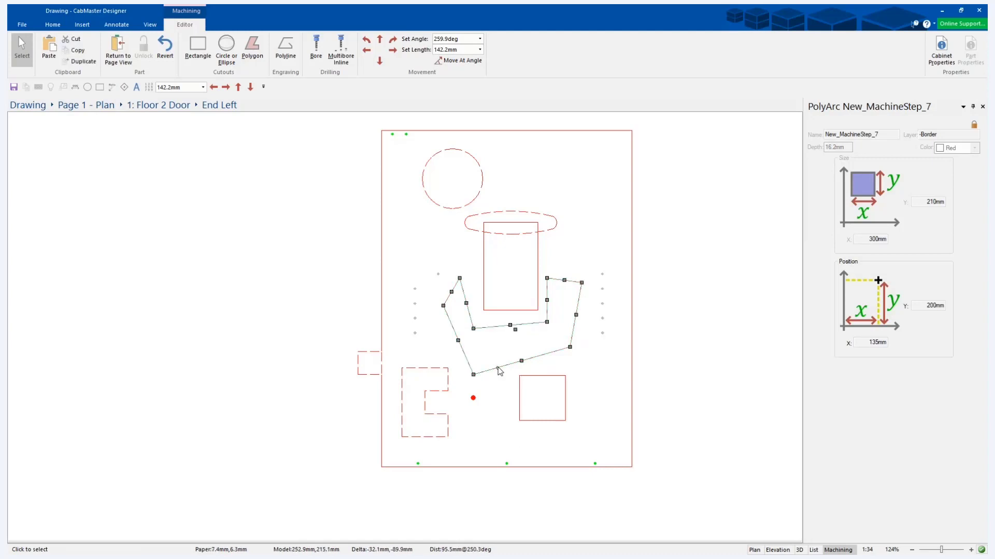
left_click(973, 125)
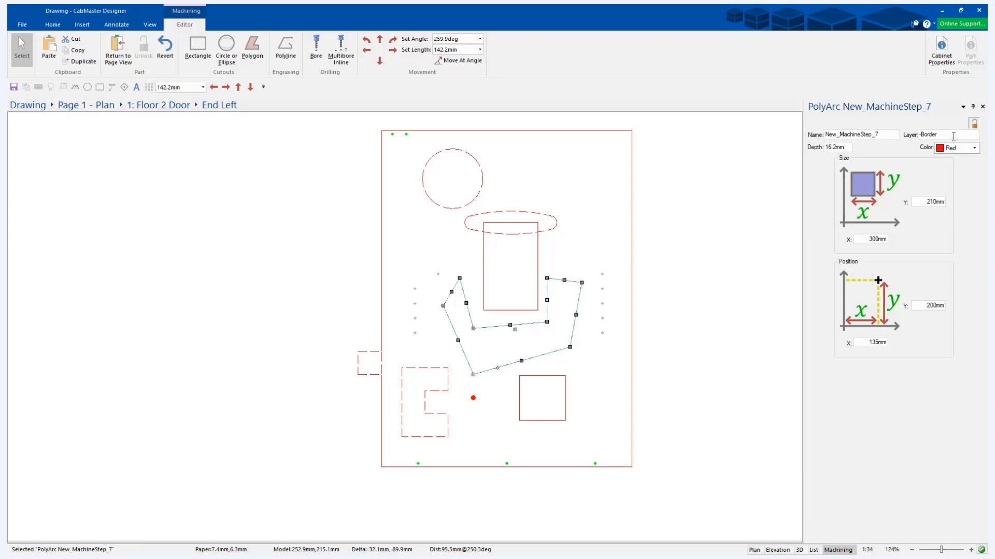
left_click_drag(846, 147, 806, 145)
type("3.2mm")
key("Tab")
left_click(974, 149)
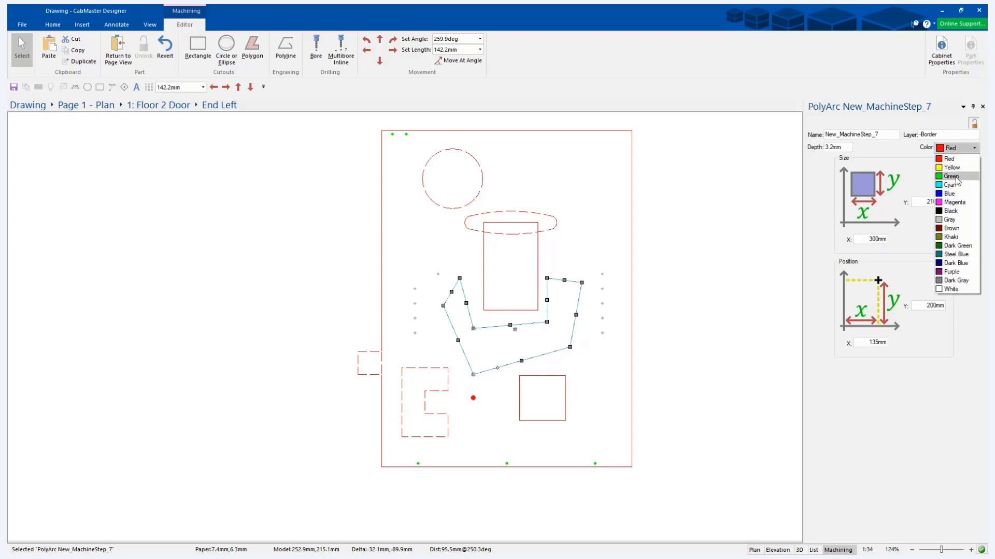
left_click(955, 186)
left_click(697, 296)
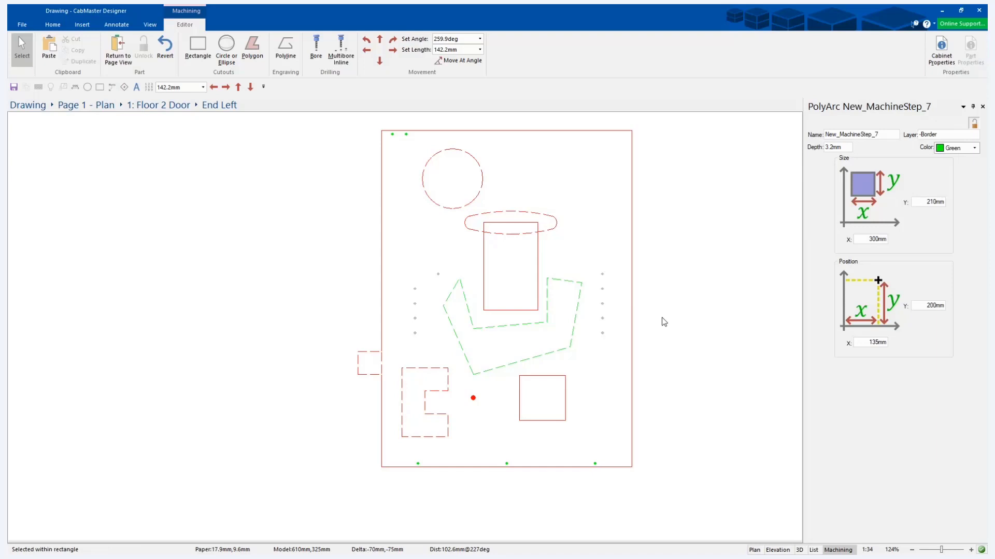
Delete the C-shaped polygon cutout.
left_click(447, 392)
key("Delete")
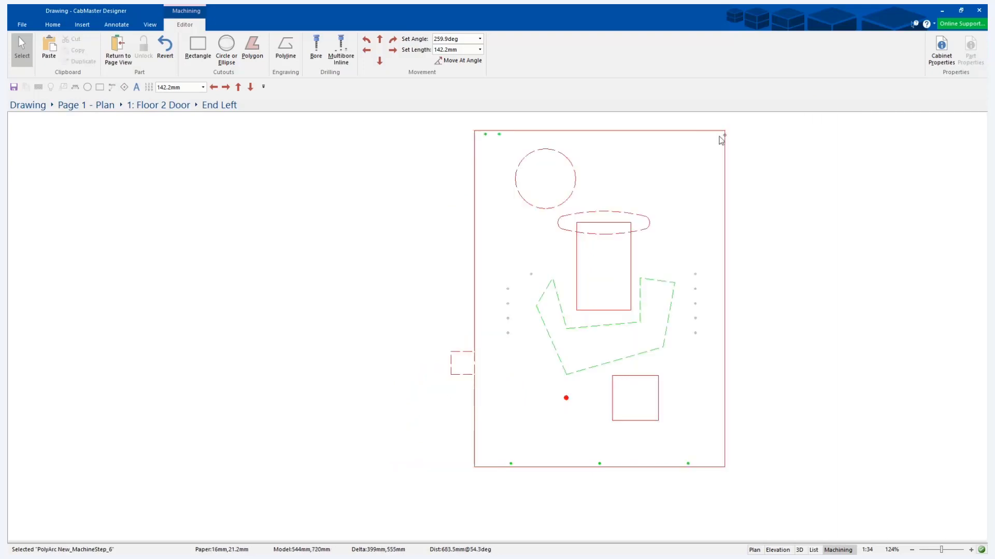
Draw an engraving polyline about 691 mm long down from the panel's upper-left corner and delete it.
left_click(286, 53)
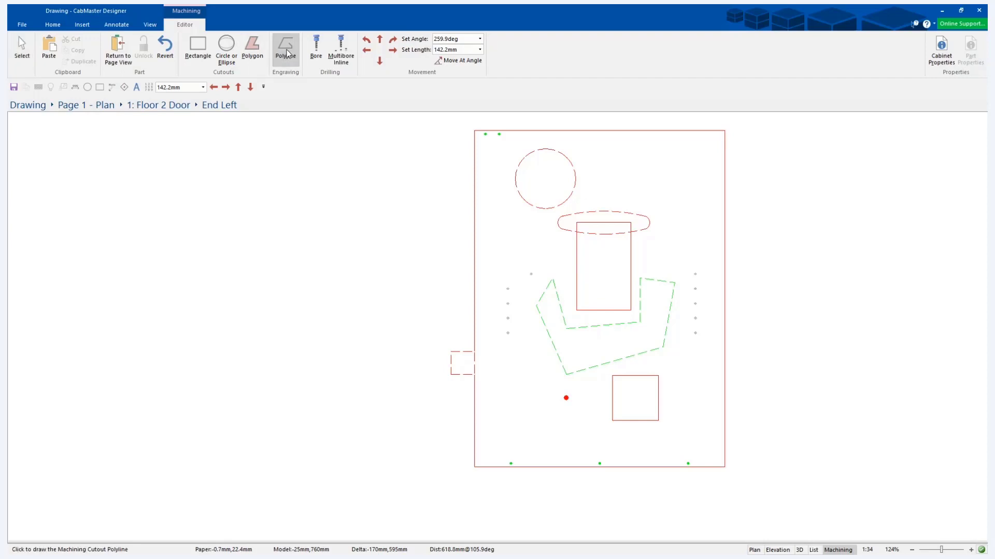
left_click(474, 131)
left_click(492, 448)
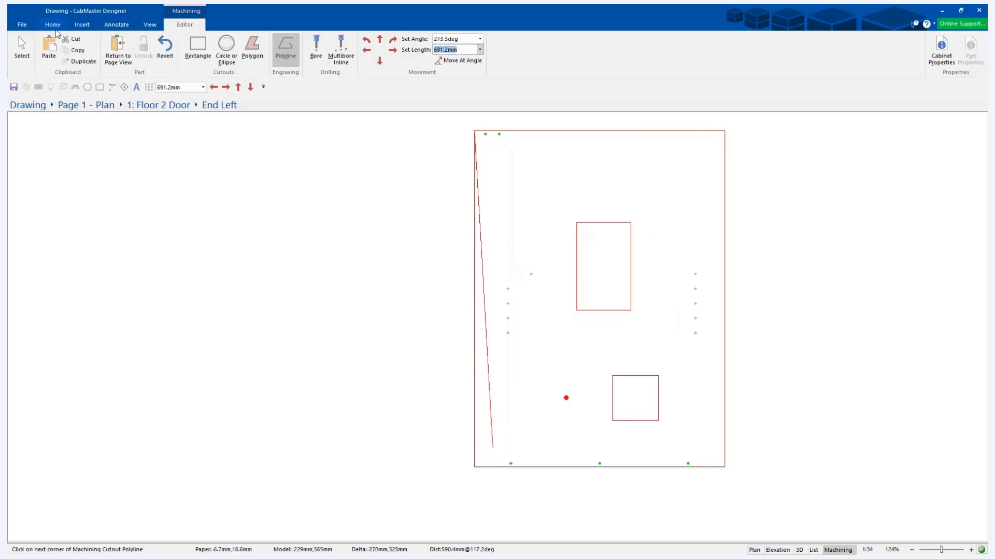
left_click(21, 50)
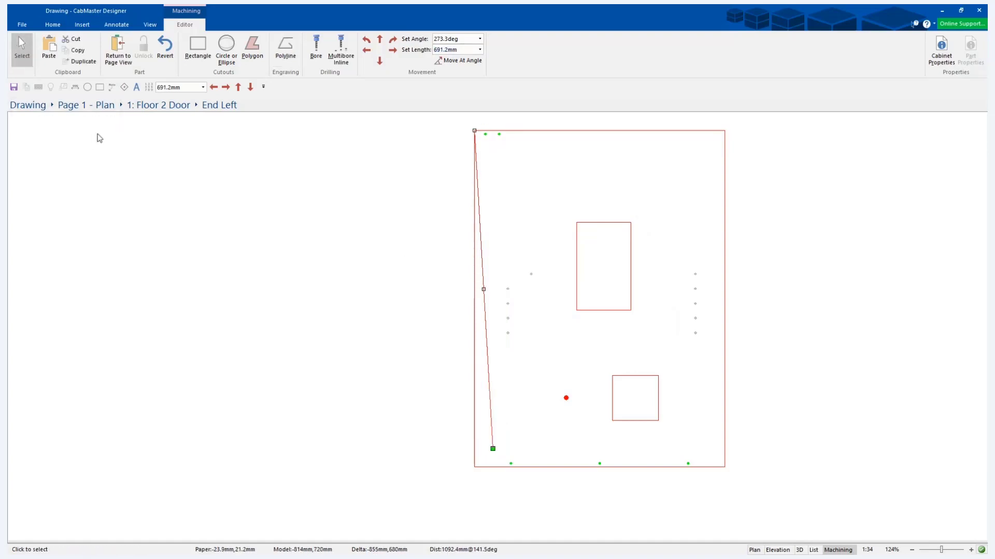
key("Delete")
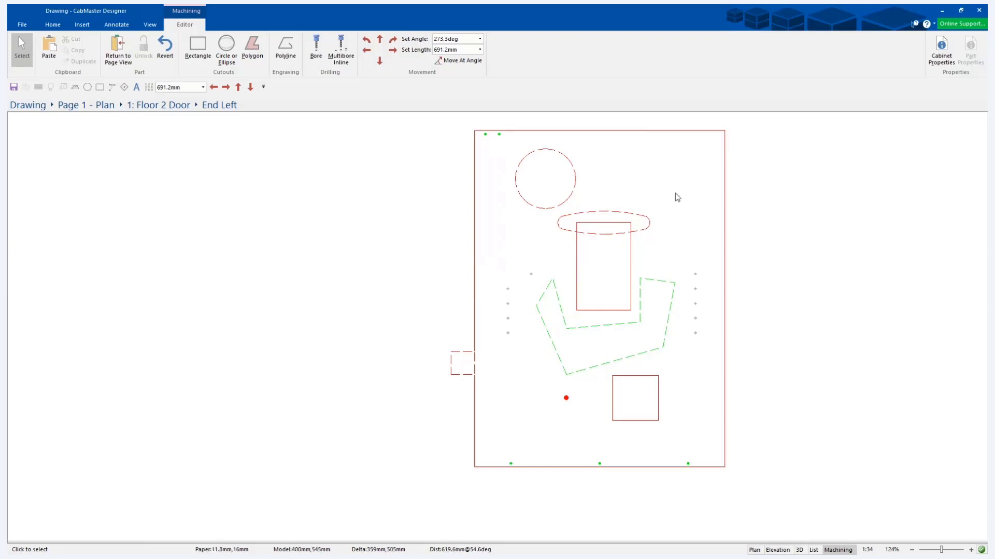
Start a chamfer on the panel outline's upper-right corner and set the chamfer's diagonal length to 150 mm.
left_click(724, 131)
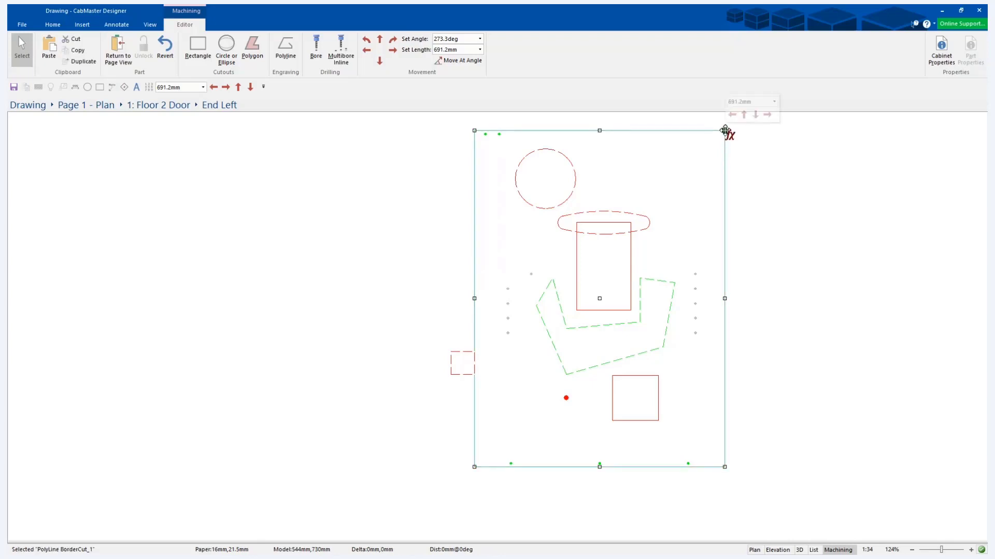
right_click(724, 131)
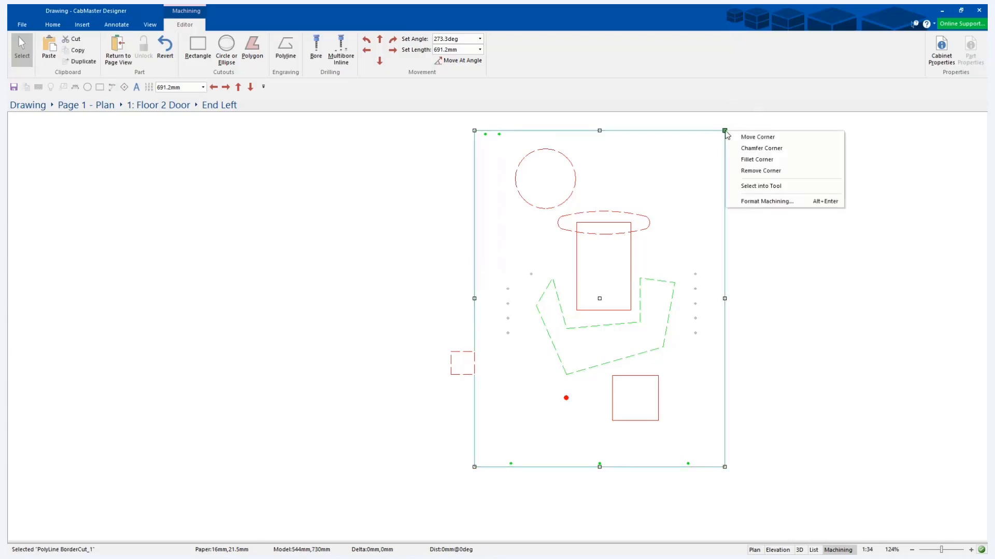
left_click(762, 148)
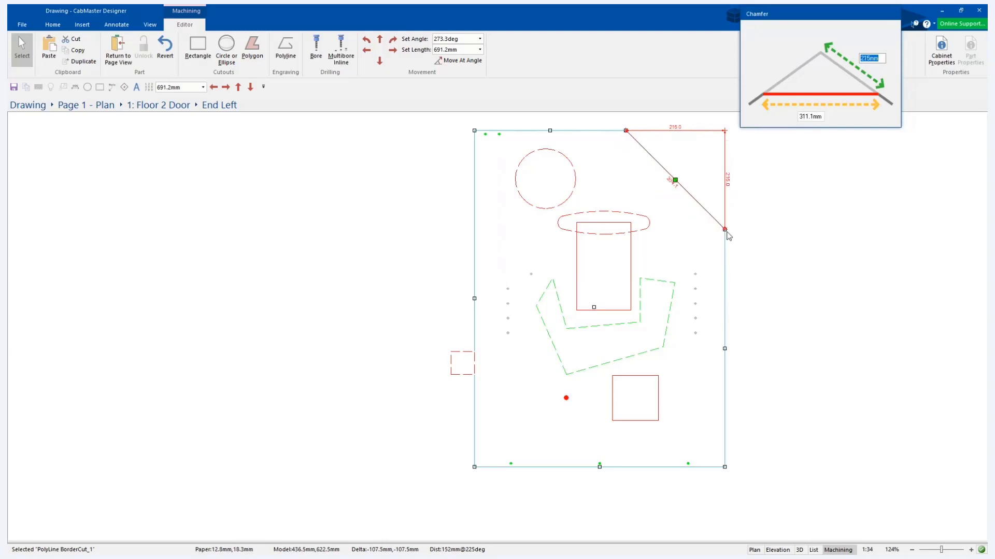
type("222222223")
double_click(863, 57)
key("BackSpace")
double_click(807, 115)
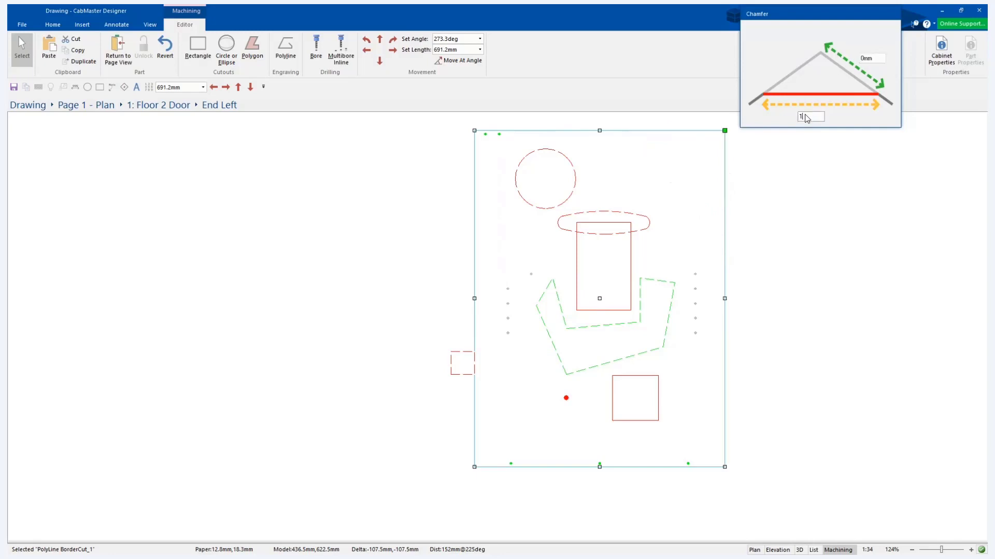
type("150")
key("Tab")
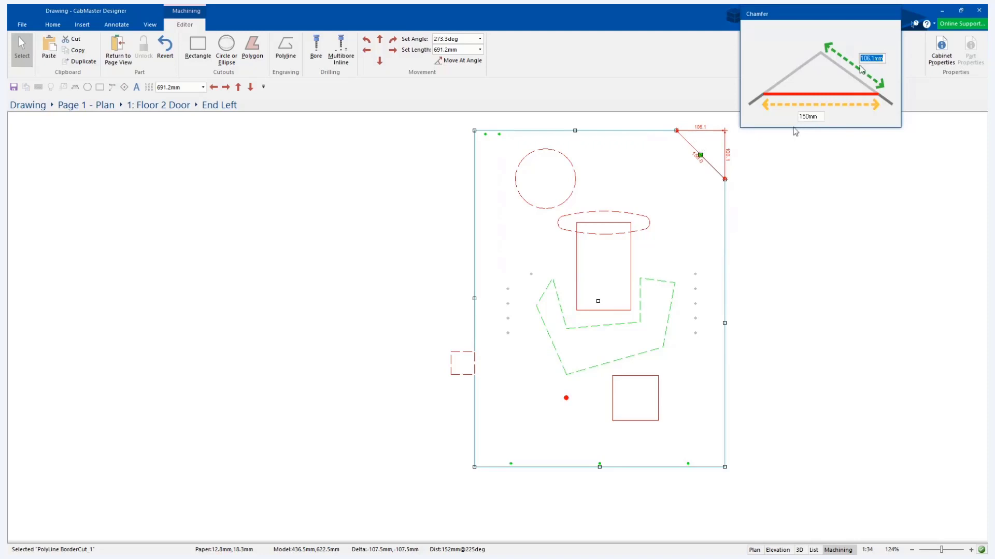
Set the corner chamfer's side length to 150 mm instead and apply the chamfer.
type("150")
key("Tab")
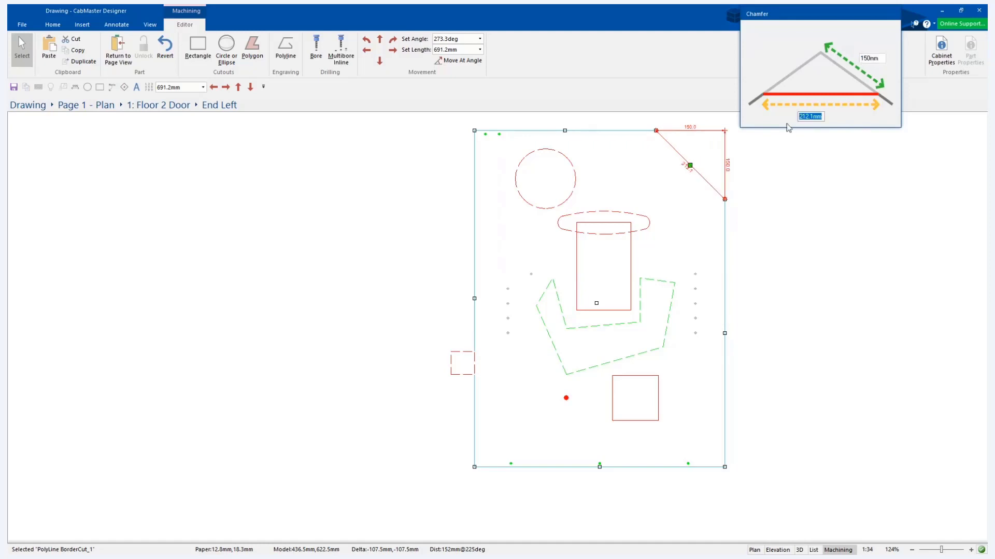
key("Return")
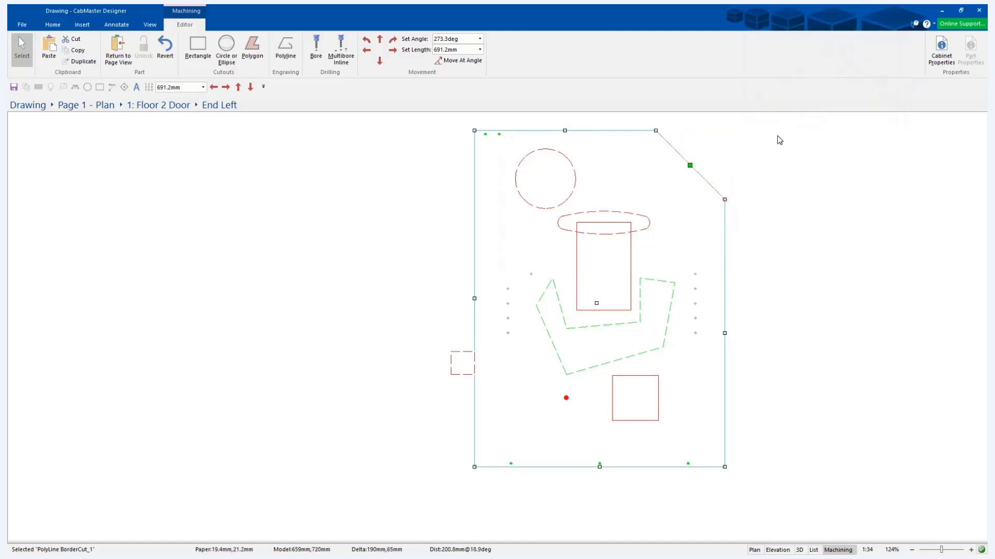
right_click(382, 61)
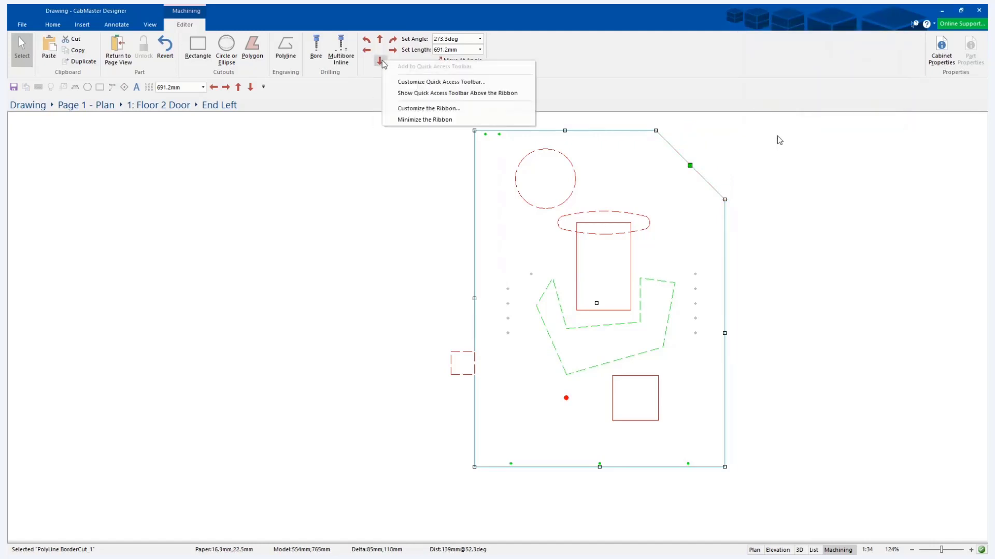
right_click(452, 51)
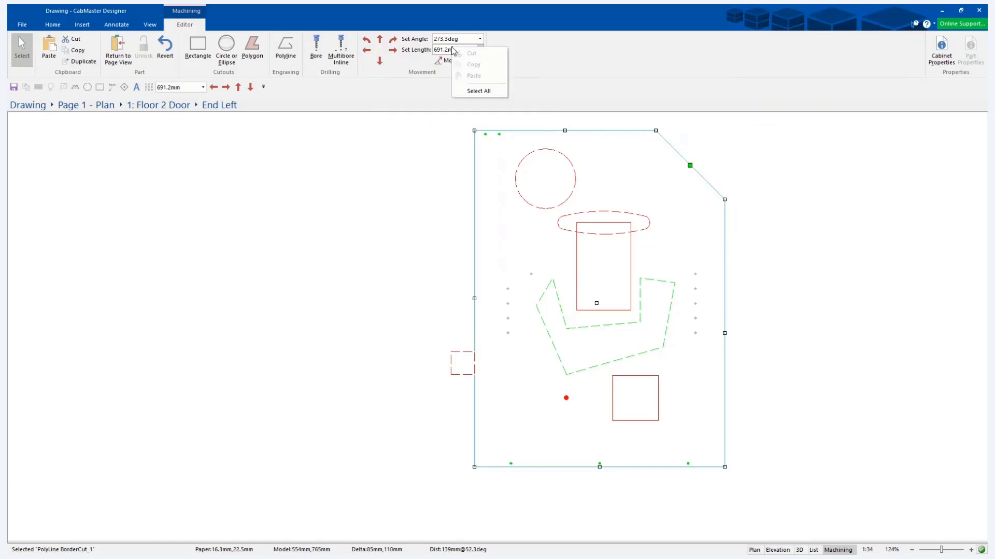
right_click(449, 40)
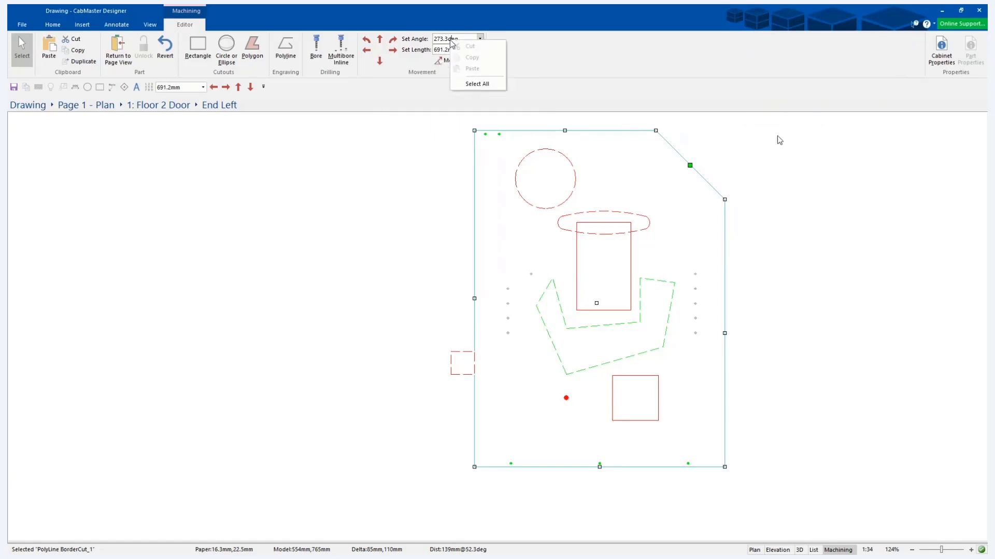
left_click(525, 58)
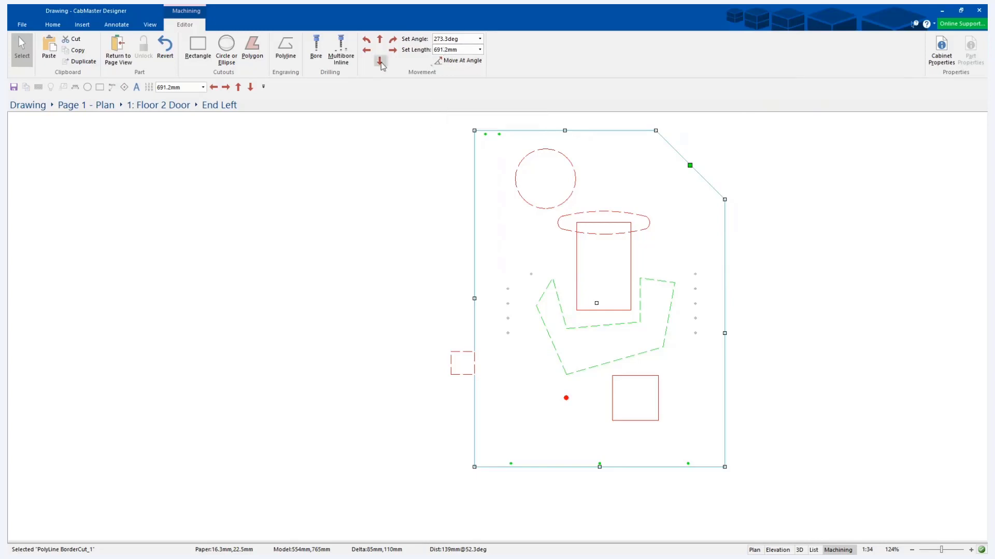
right_click(380, 40)
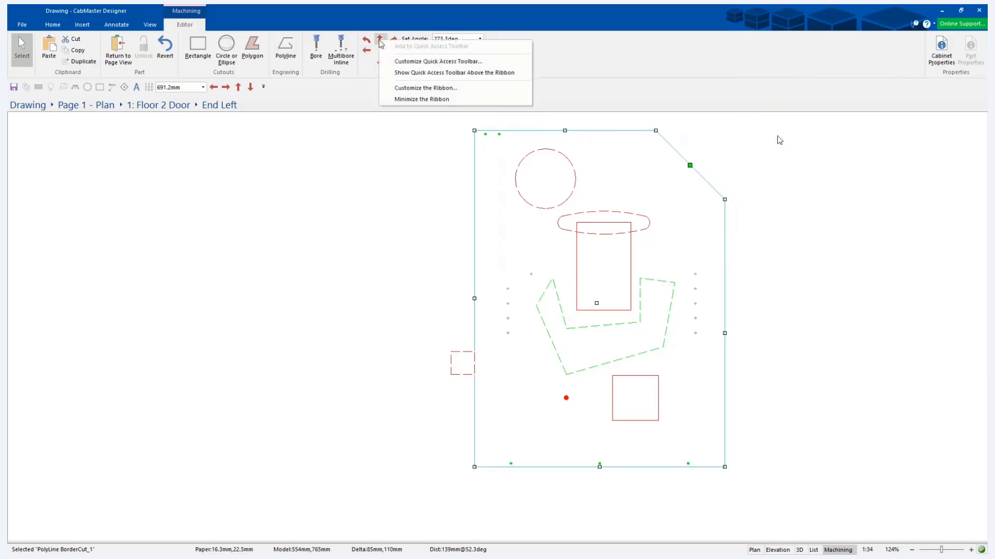
left_click(574, 78)
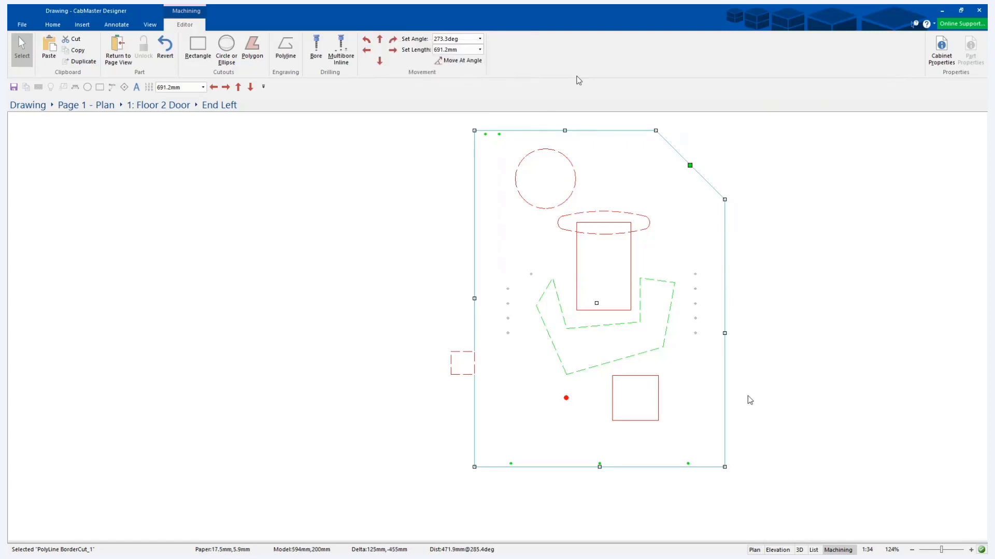
Start a fillet on the panel outline's lower-right corner and set its radius to 80 mm.
right_click(726, 466)
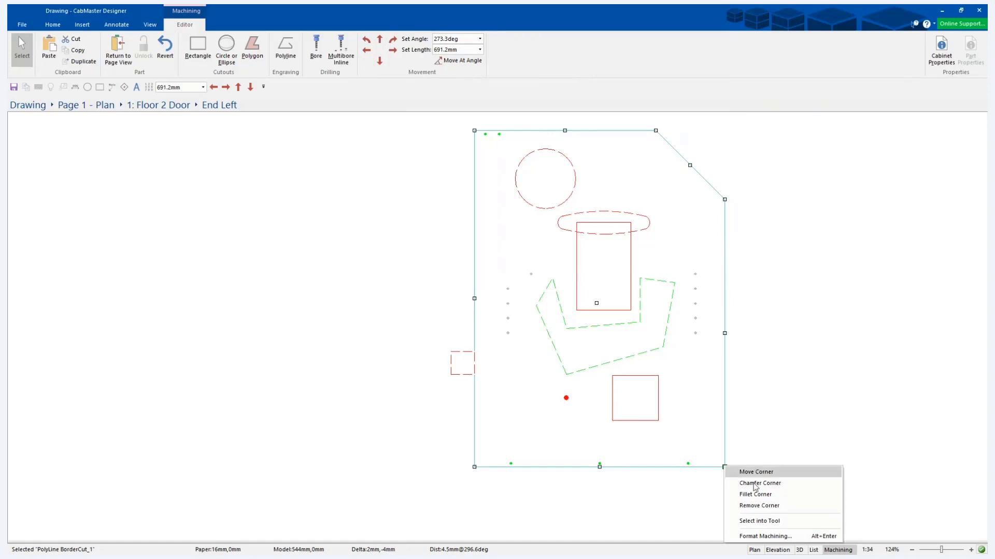
left_click(765, 495)
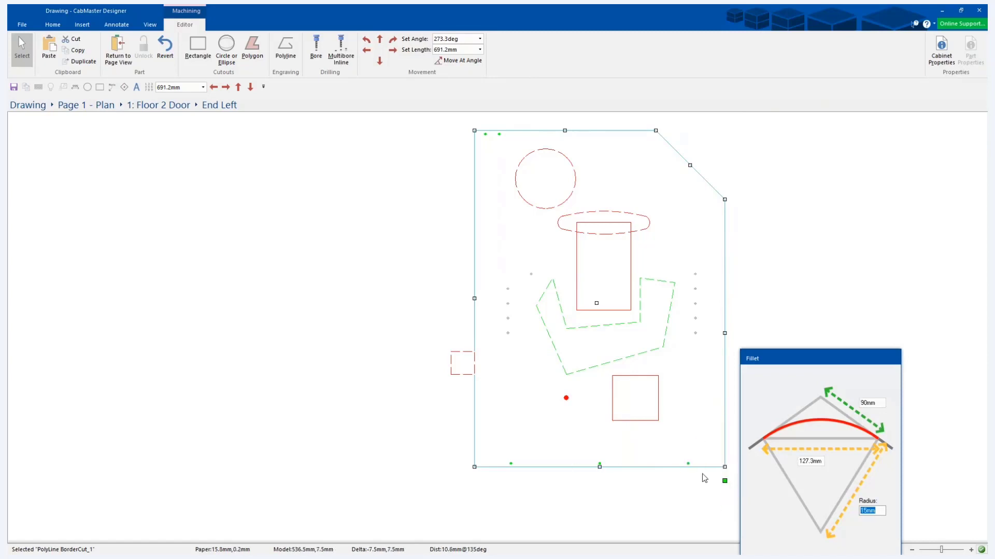
left_click(874, 511)
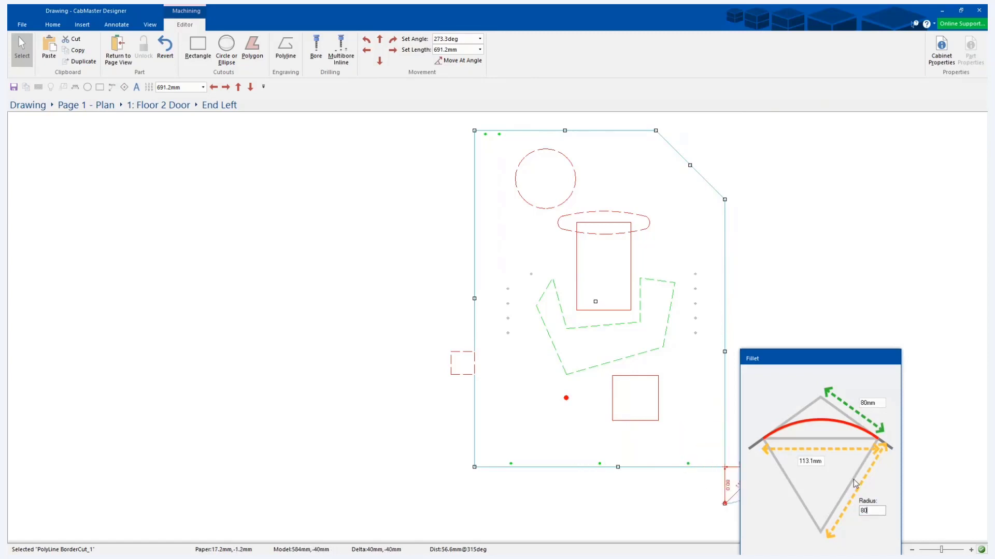
type("80")
key("Tab")
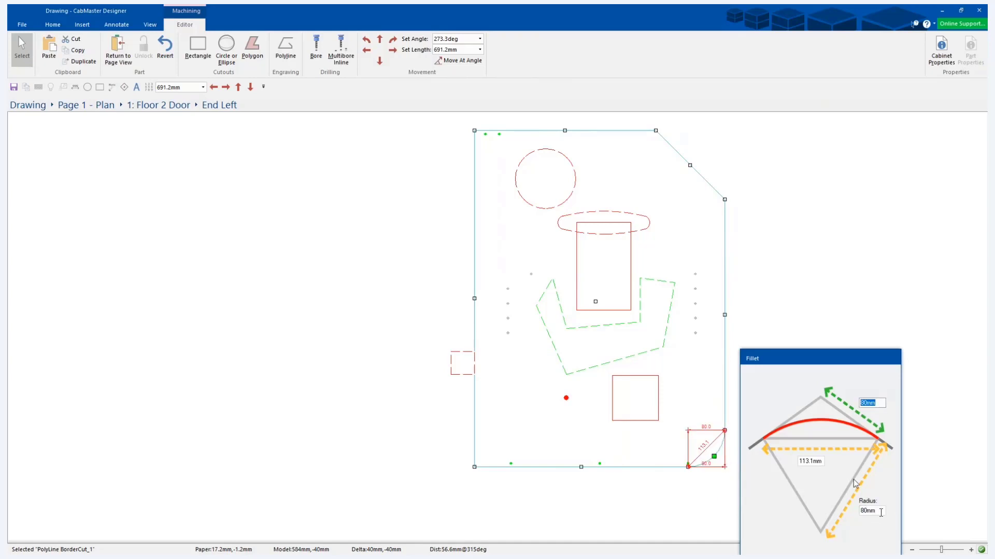
Set the corner fillet's radius to 154 mm instead and apply the fillet.
key("Tab")
type("154")
key("Tab")
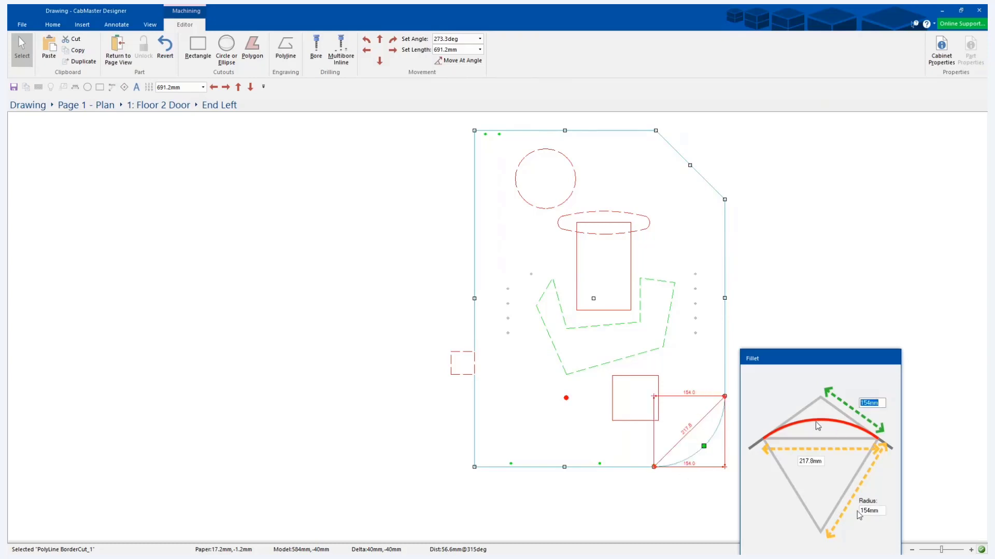
key("Return")
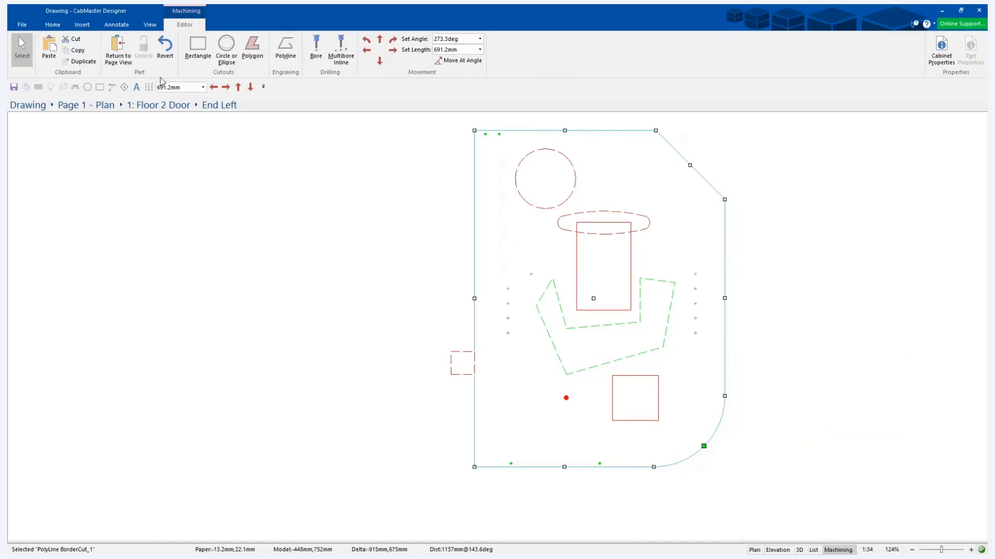
Return to the page view, close the cabinet's properties and show the cabinet in 3D.
left_click(118, 51)
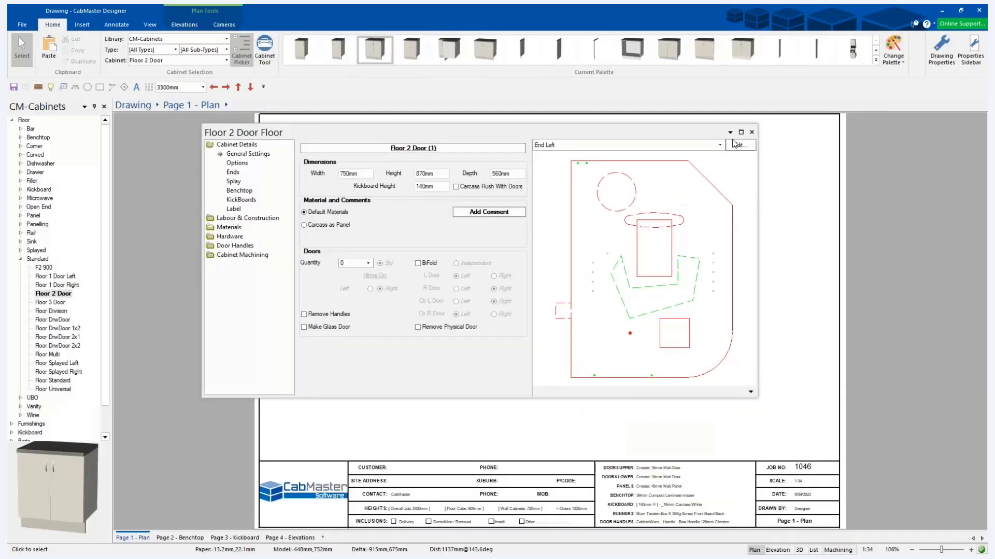
left_click(752, 133)
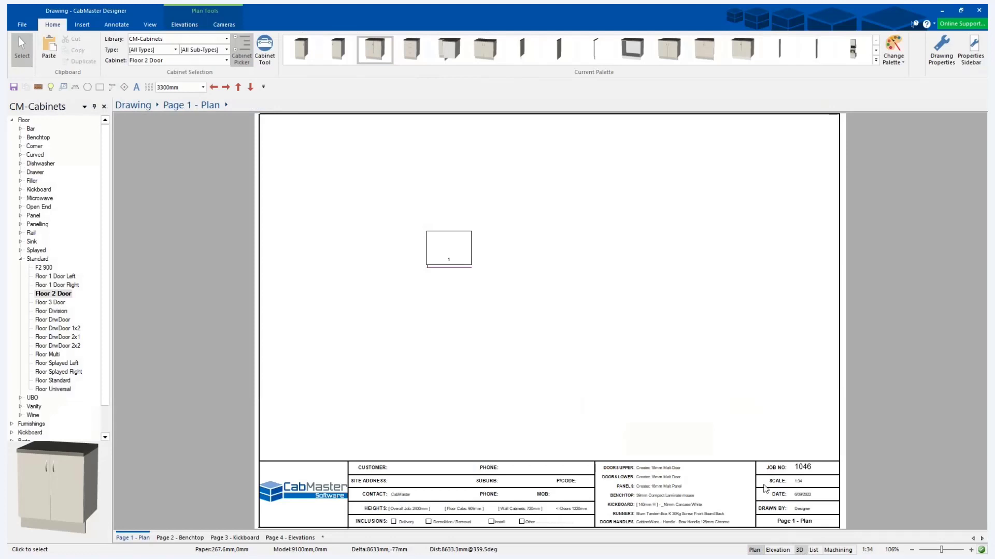
scroll(464, 270, "down", 5)
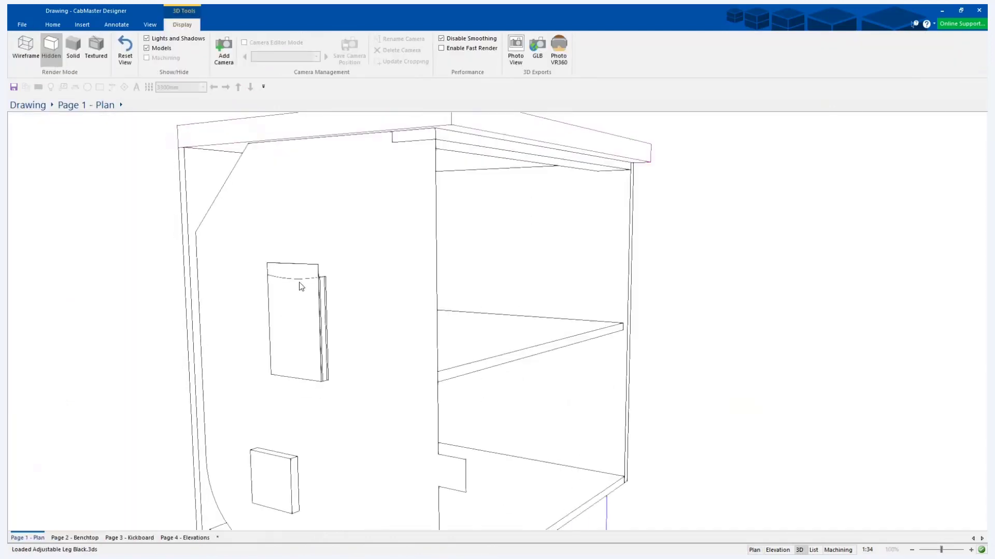
Examine the cabinet's machined left end in textured and hidden-line 3D rendering, and return to the plan.
left_click(96, 46)
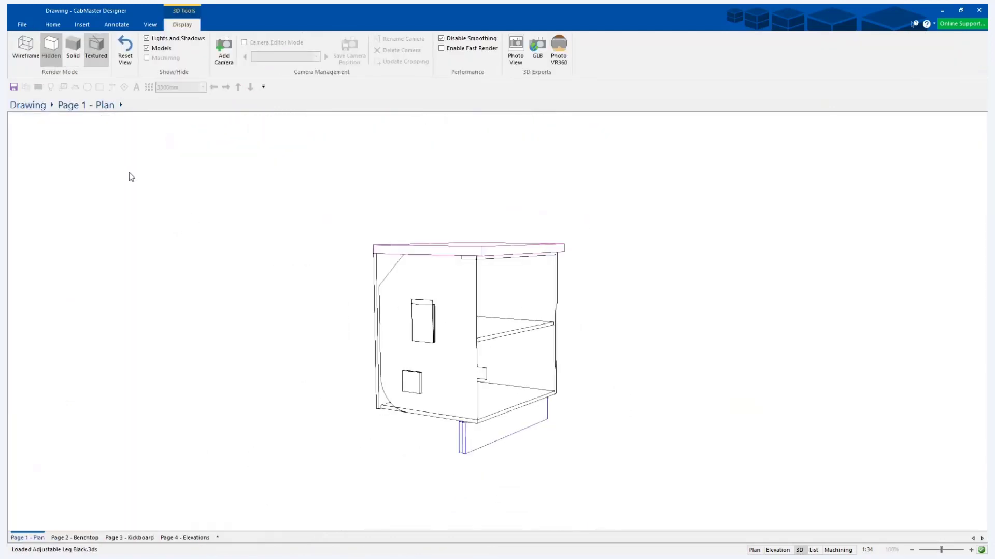
left_click_drag(327, 383, 434, 334)
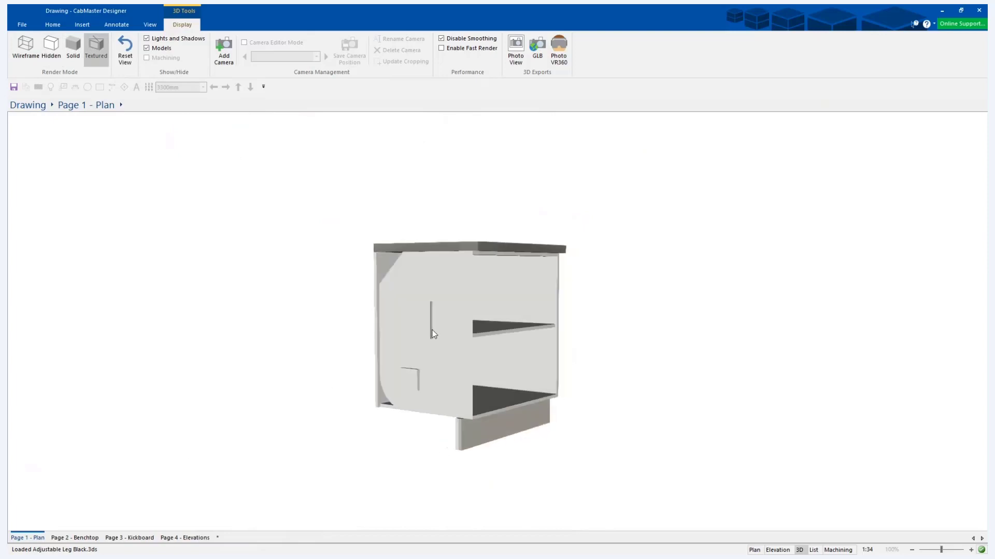
left_click(44, 52)
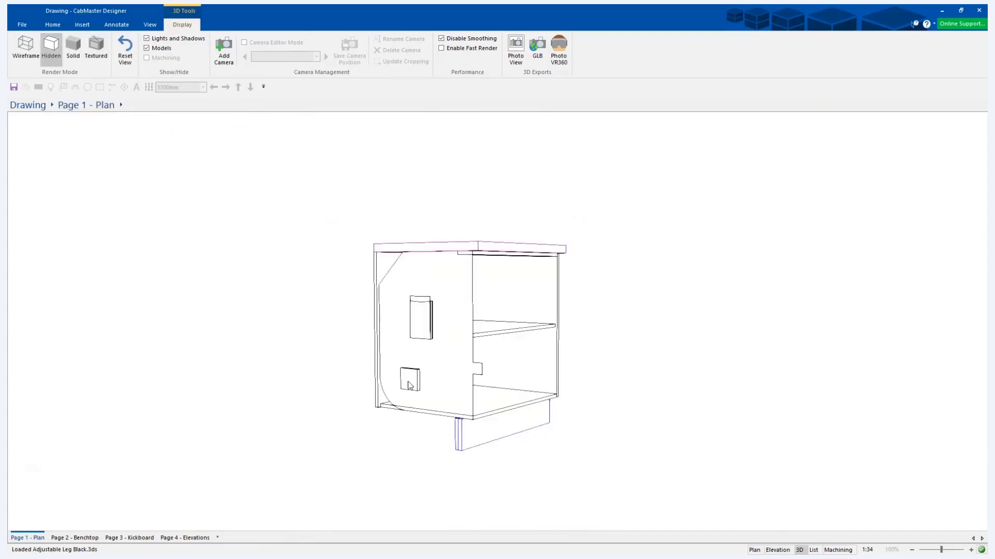
left_click(754, 550)
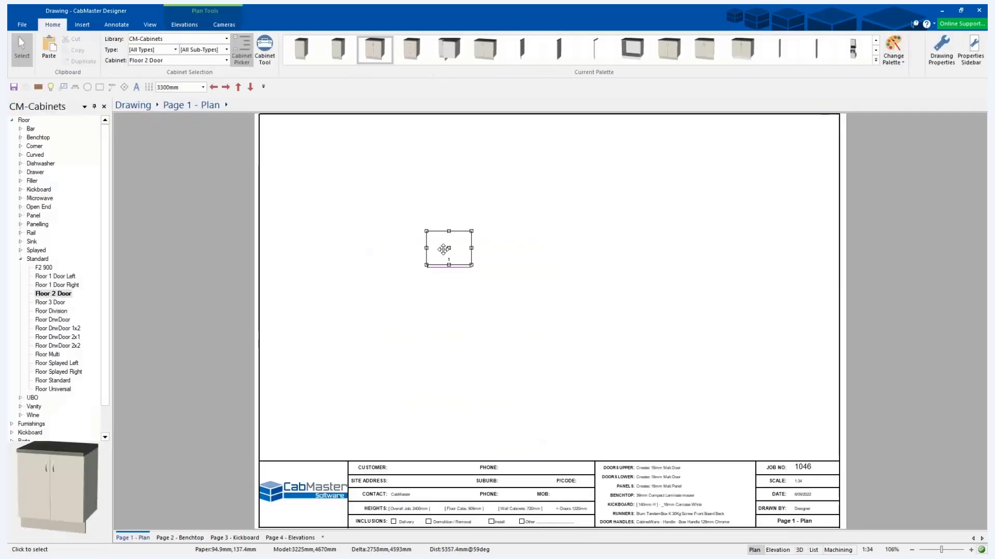
Find the plan view's movement length setting and look at its quick lengths.
right_click(197, 86)
left_click(122, 26)
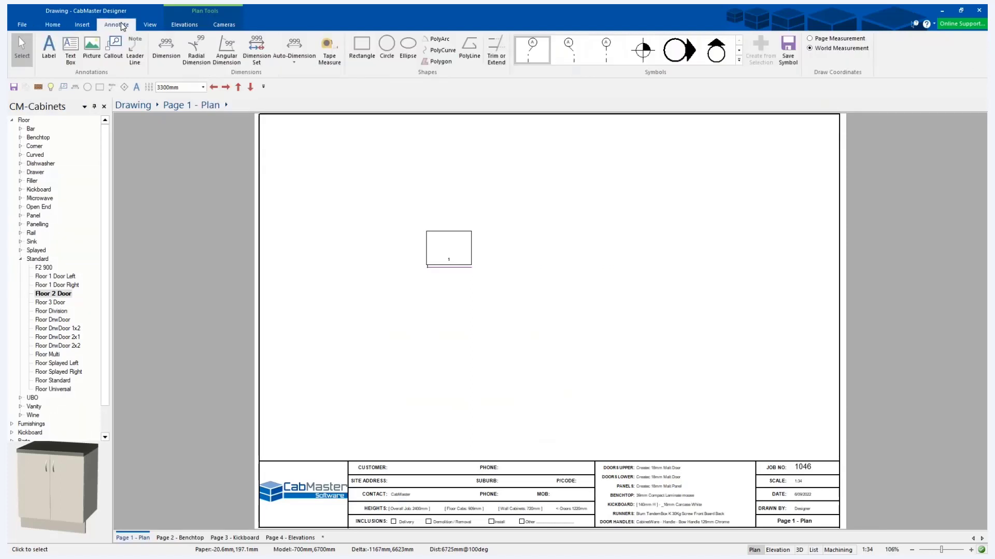
left_click(83, 26)
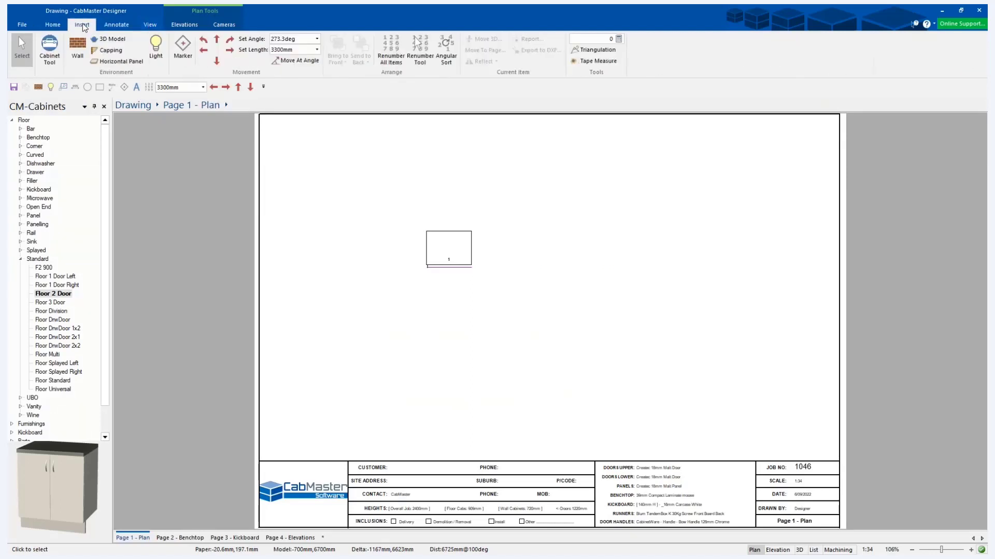
right_click(212, 57)
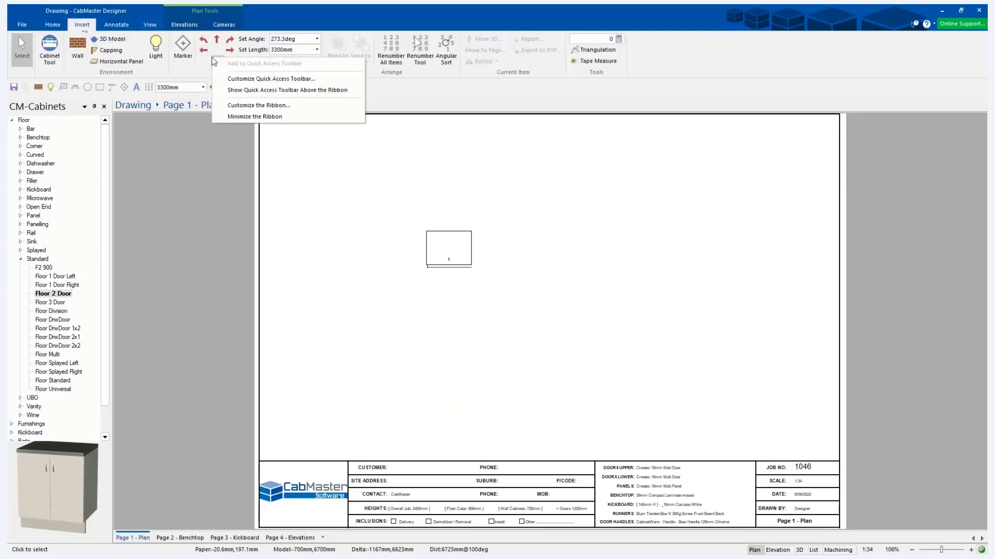
left_click(288, 49)
right_click(293, 49)
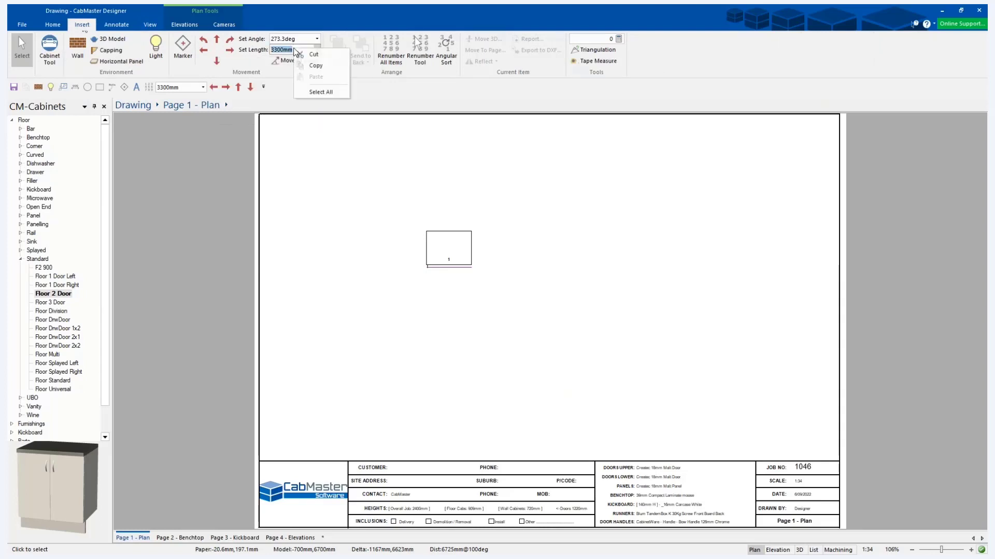
left_click(316, 49)
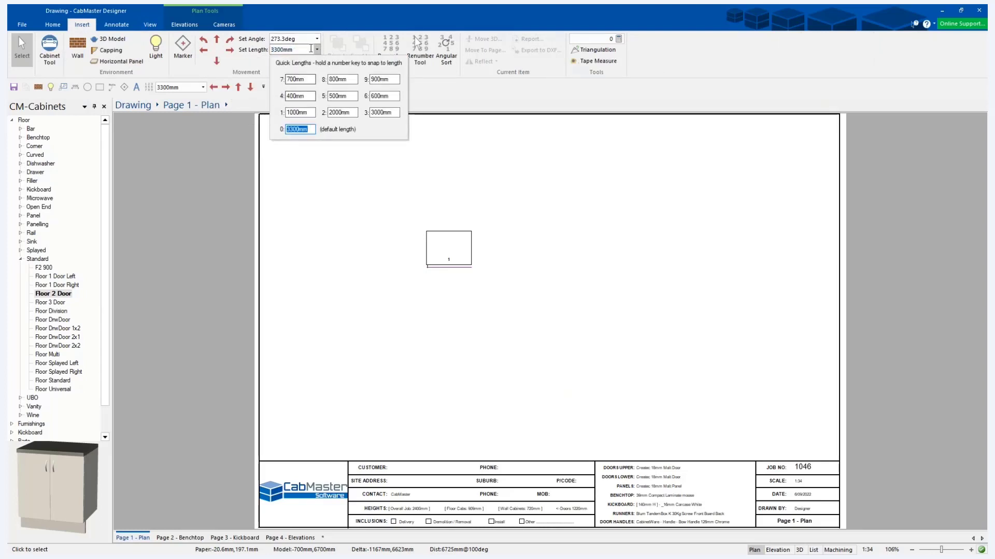
left_click(318, 50)
Open the floor cabinet's properties and open its End Right part for editing.
double_click(449, 241)
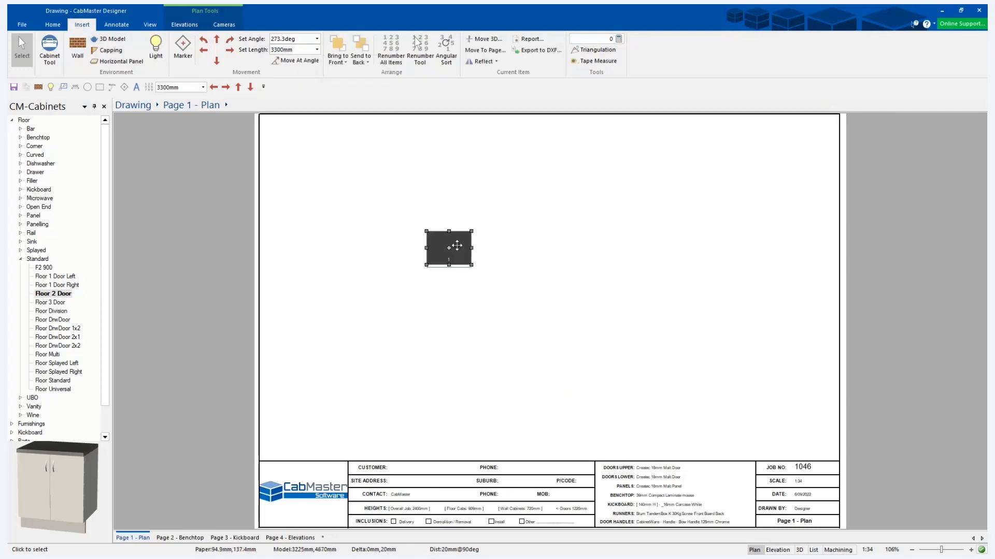
left_click(661, 147)
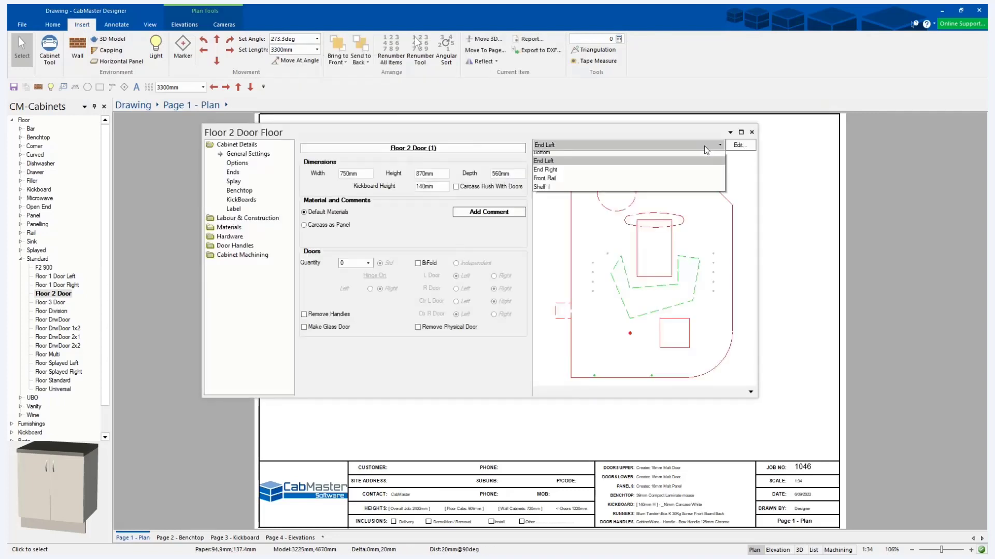
left_click(668, 189)
left_click(738, 146)
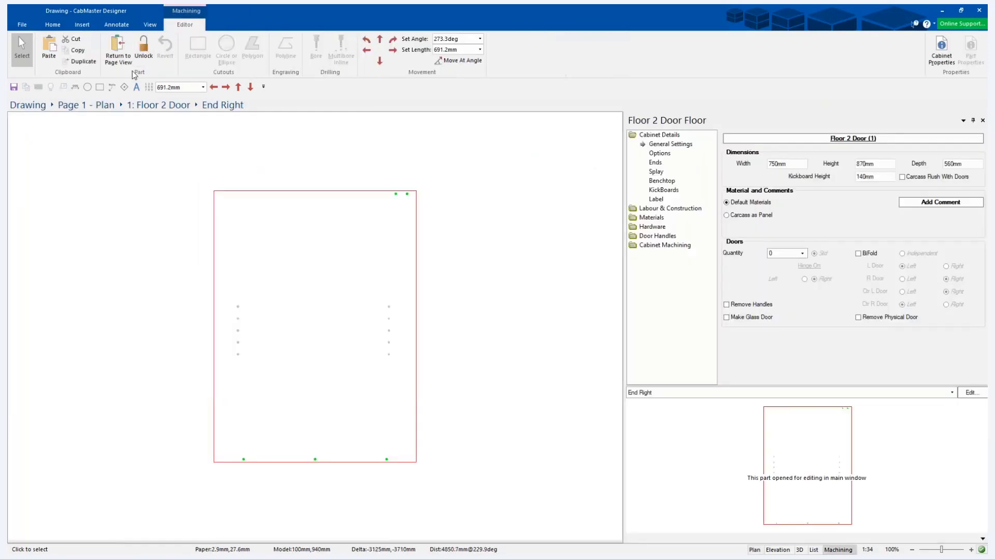
left_click(297, 311)
Unlock the End Right part and draw a rectangular cutout in the upper middle of the panel.
left_click(141, 52)
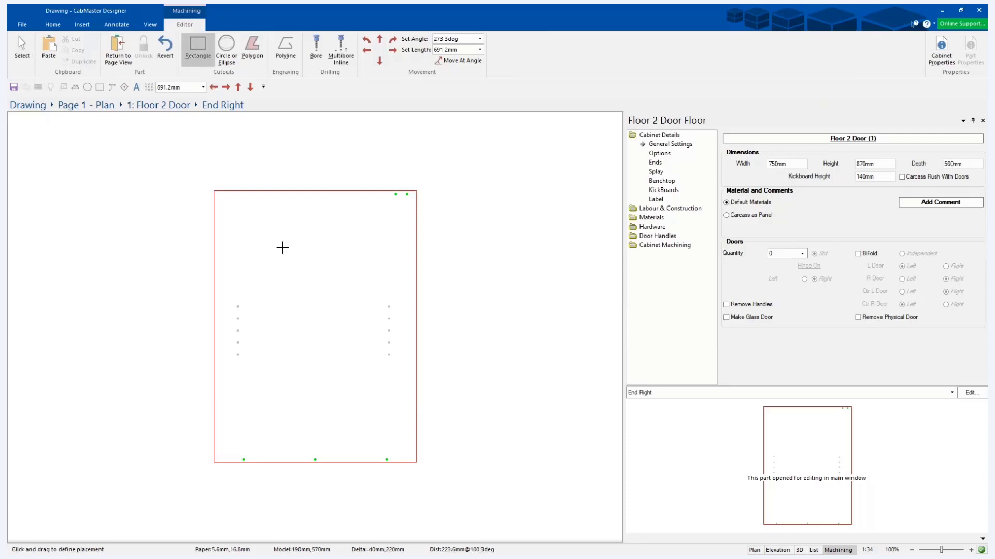
left_click_drag(277, 240, 347, 291)
left_click(22, 47)
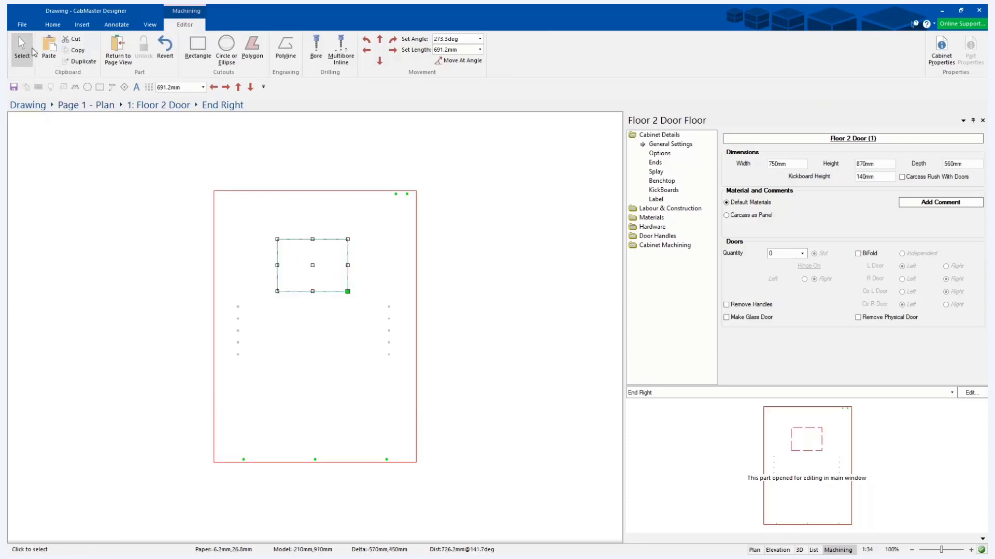
Look at the quick lengths available in the machining editor.
left_click(479, 49)
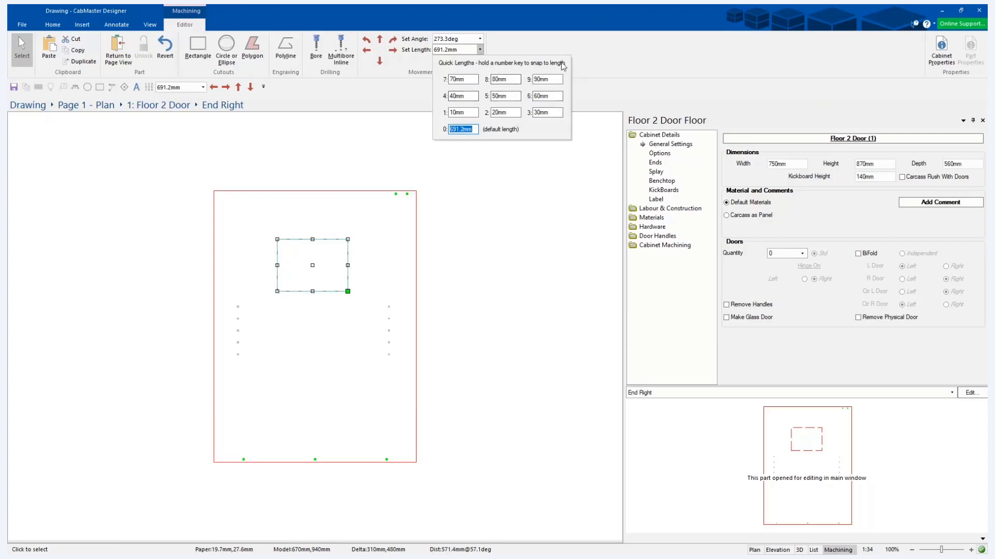
left_click(480, 51)
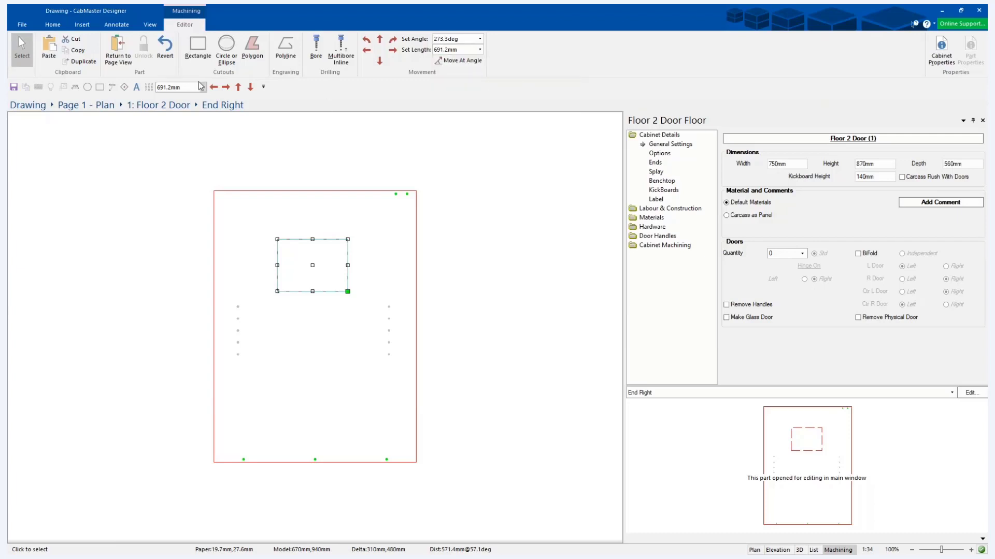
Draw a new triangular polygon cutout about 60 mm wide and 50 mm high near the panel's lower-left corner, using quick lengths.
left_click(247, 53)
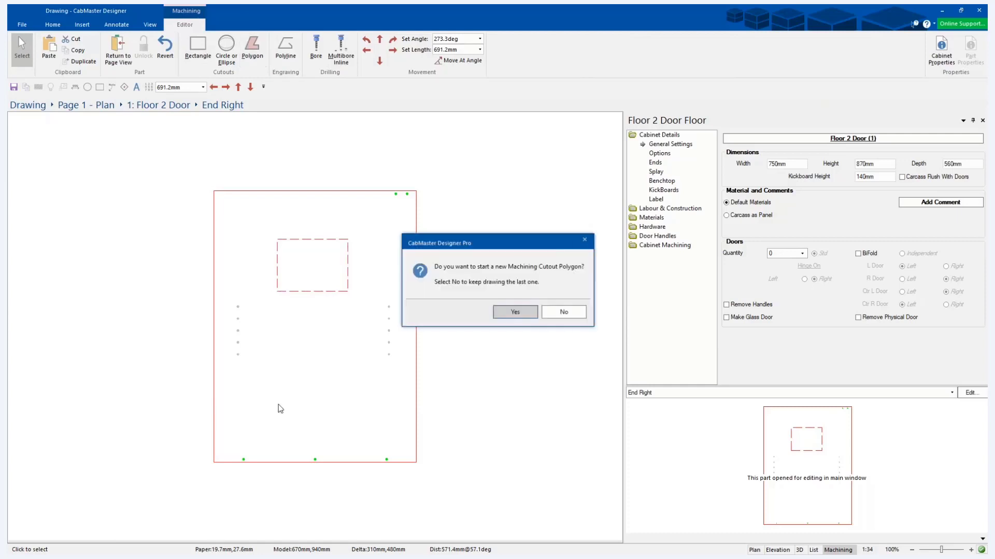
left_click(513, 313)
left_click(251, 433)
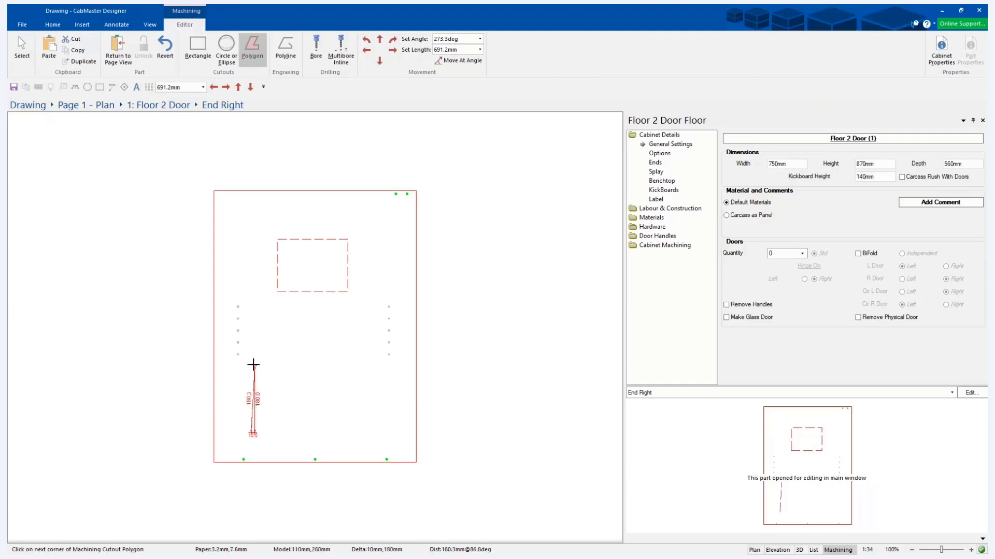
key("Up")
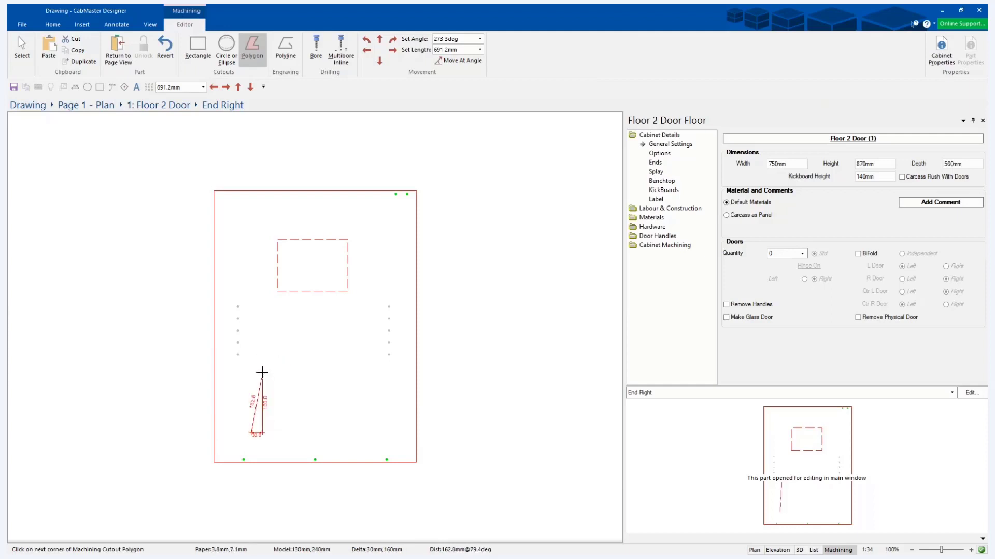
key("Up")
key("Up")
key("Up")
key("Up")
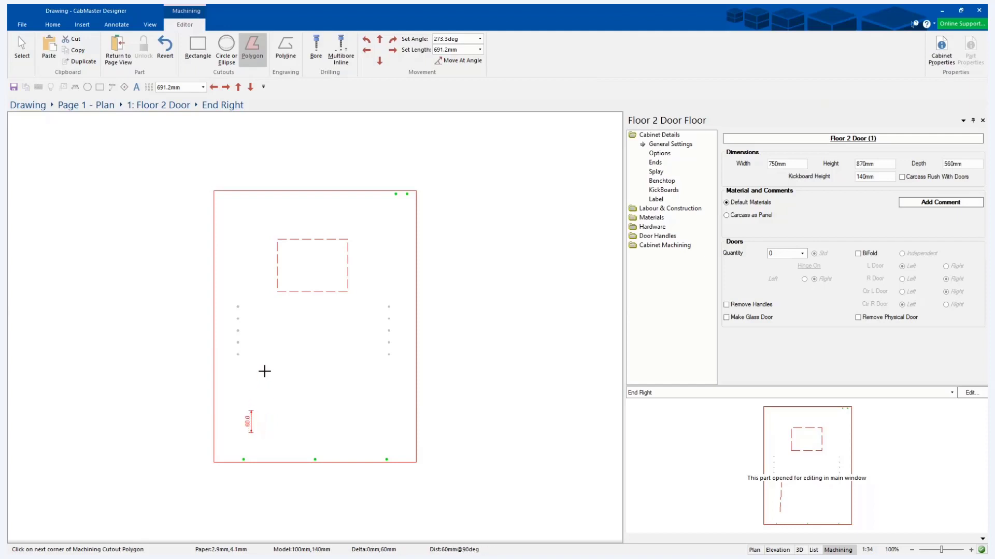
key("Up")
key("Up")
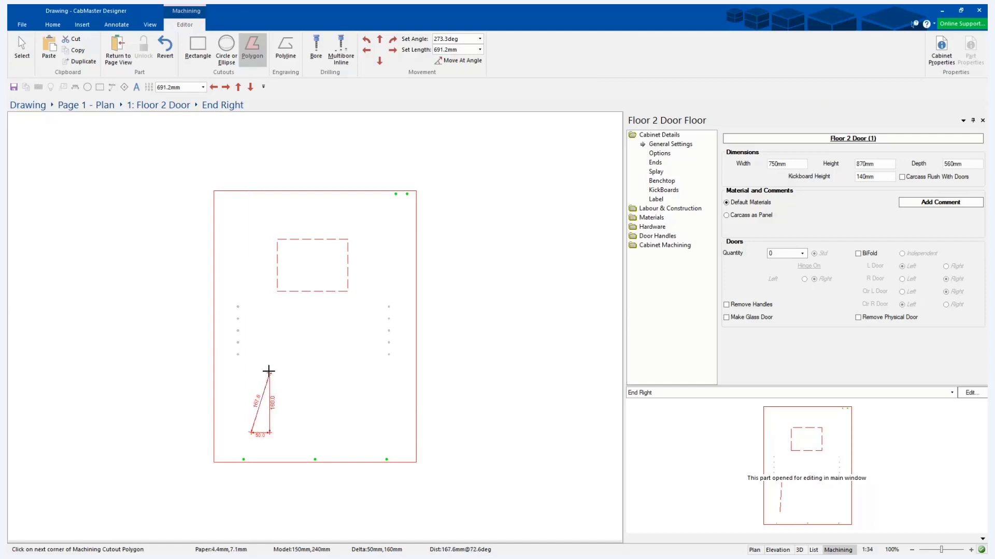
left_click(254, 335)
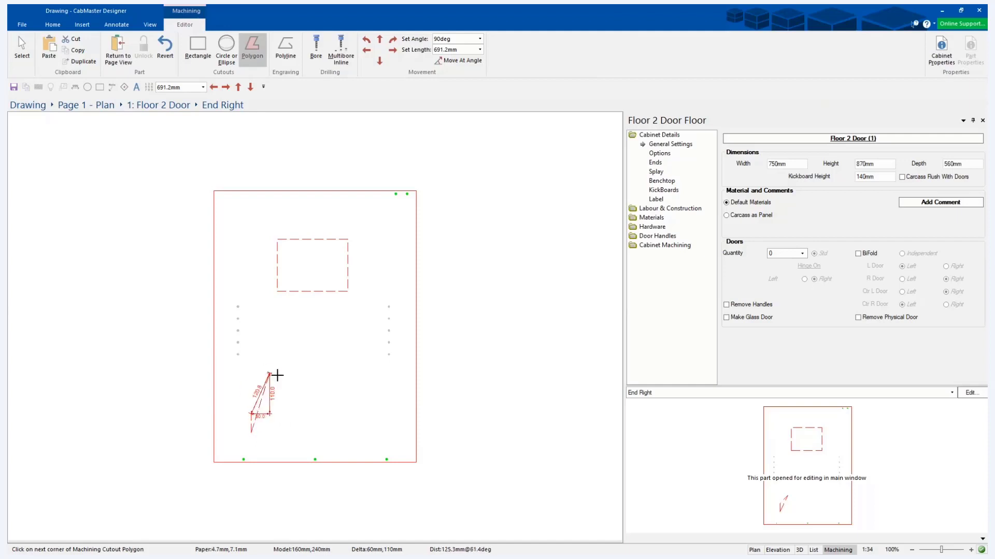
left_click(280, 406)
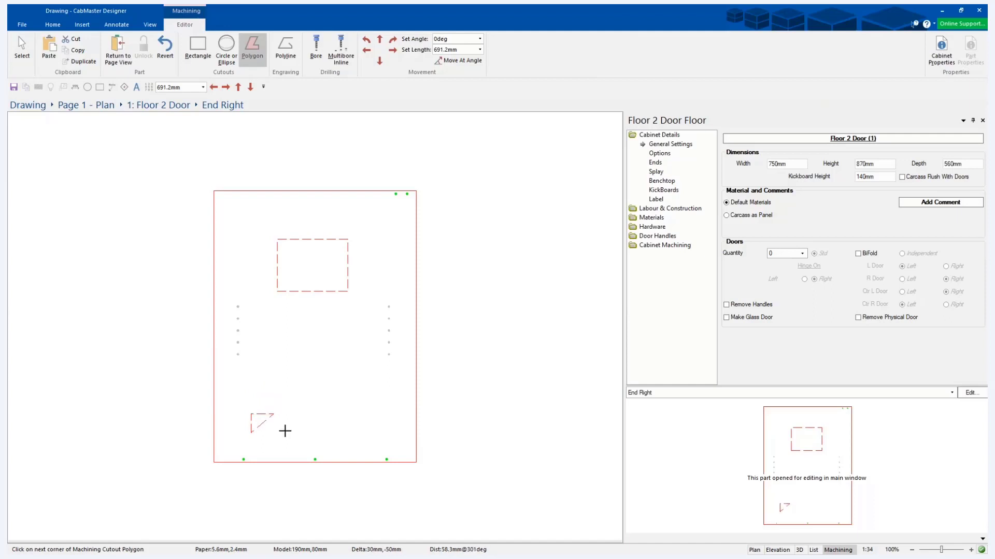
left_click(16, 44)
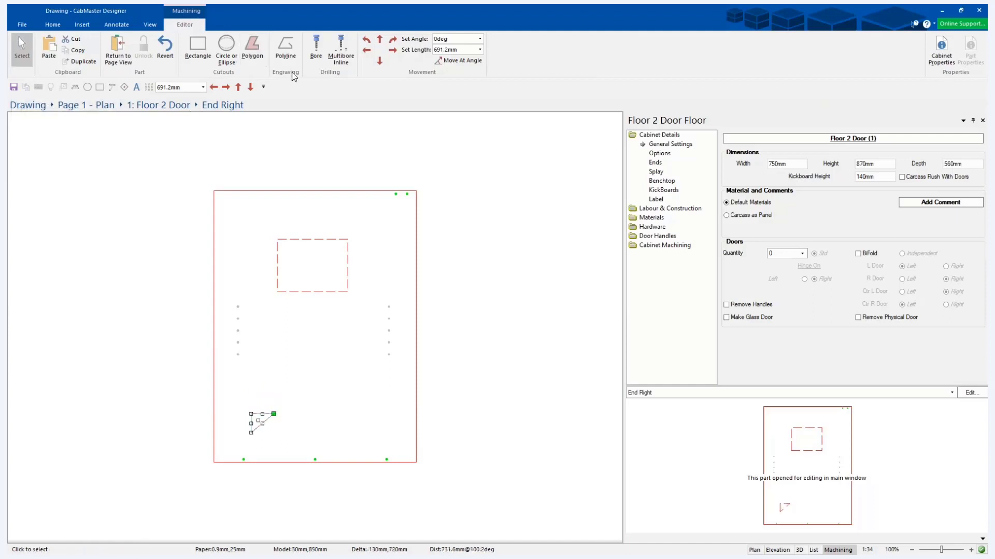
Set quick length 1 to 100 mm and quick length 2 to 250 mm.
left_click(480, 50)
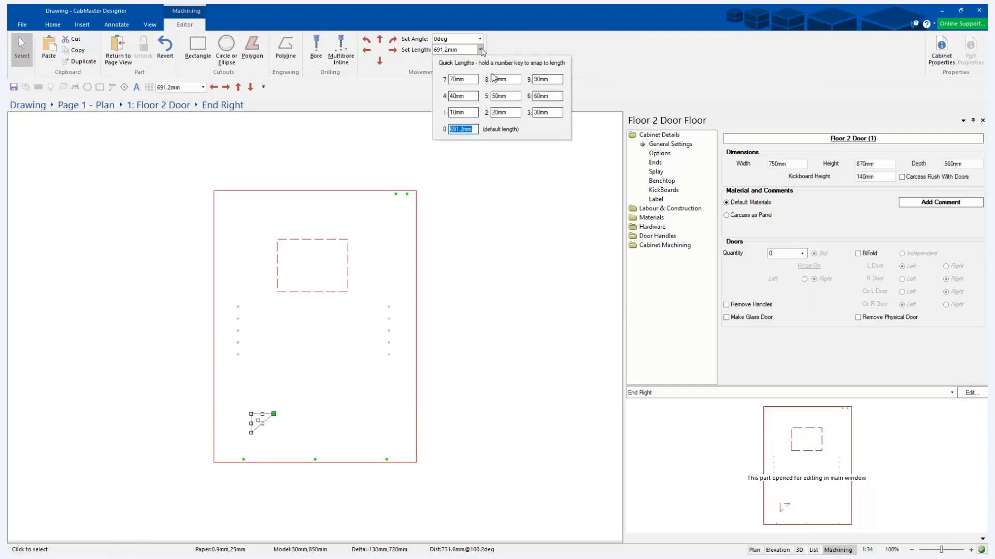
left_click(450, 112)
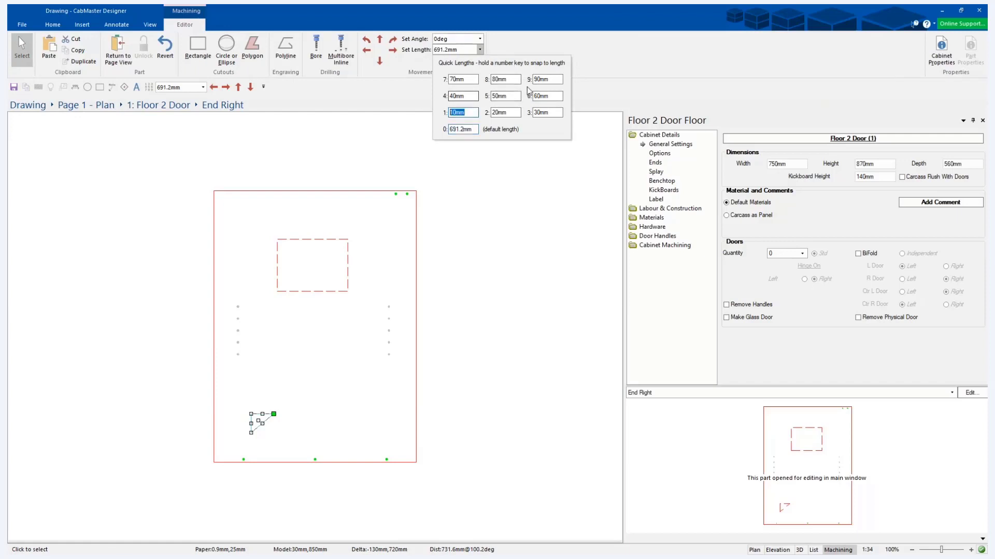
type("100")
key("Tab")
type("250")
key("Tab")
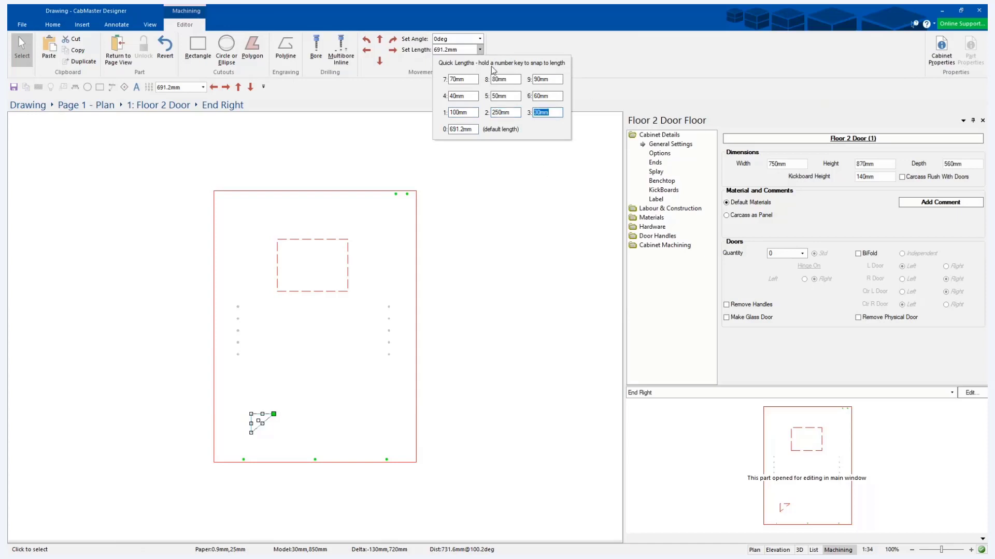
left_click(480, 52)
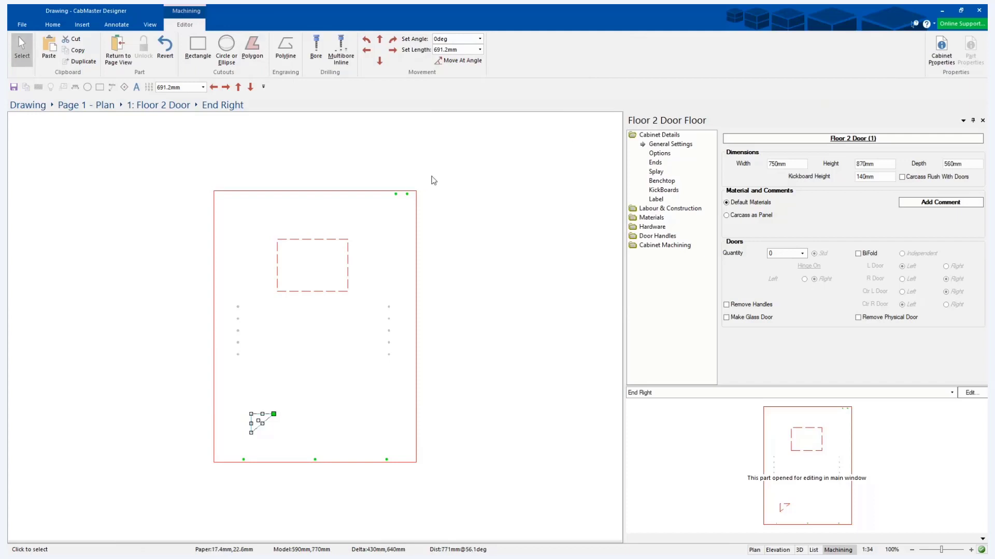
right_click(416, 192)
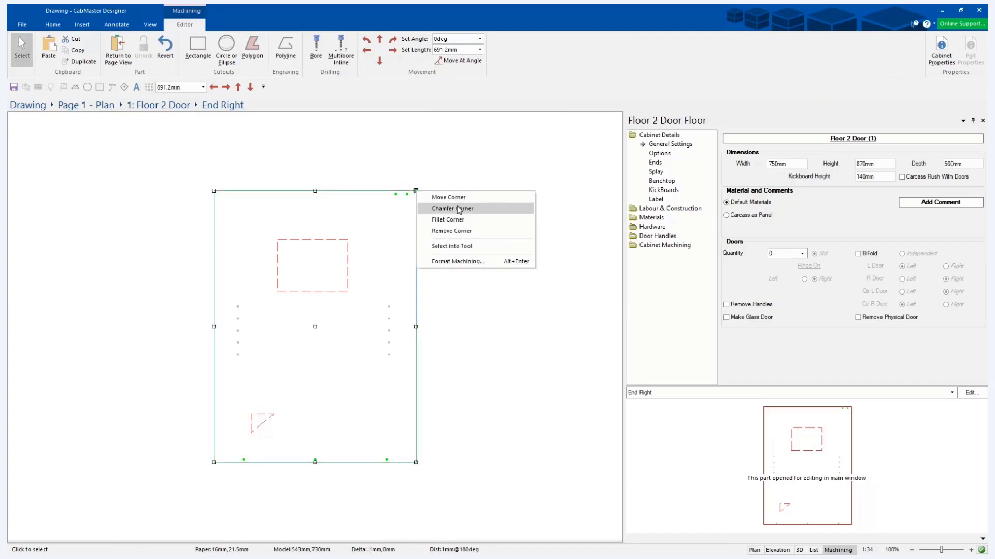
left_click(450, 220)
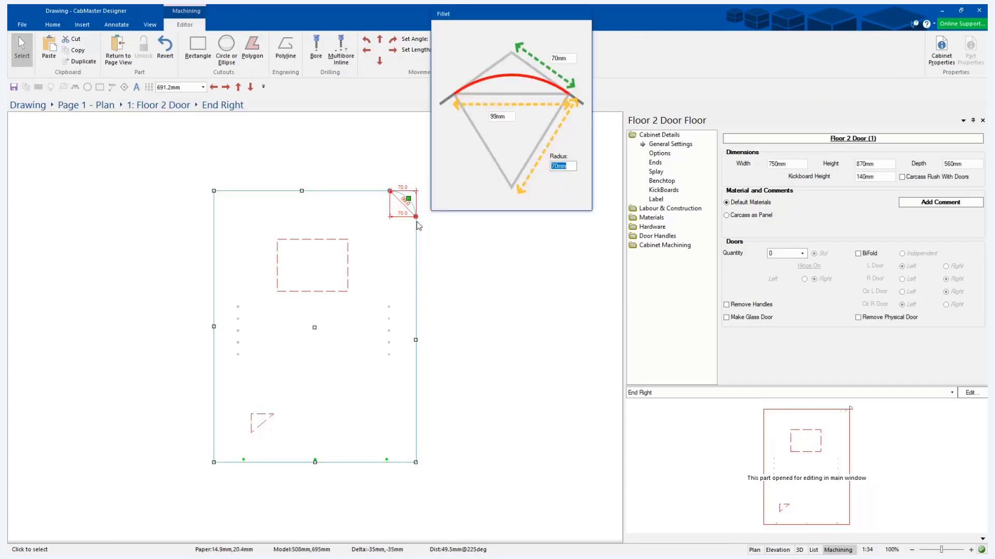
type("2")
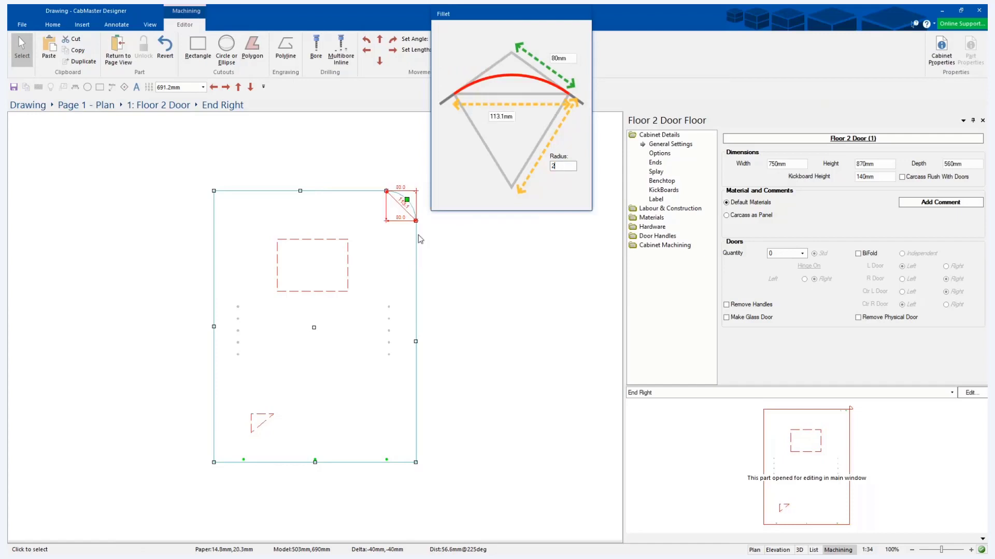
type("2222222")
key("Escape")
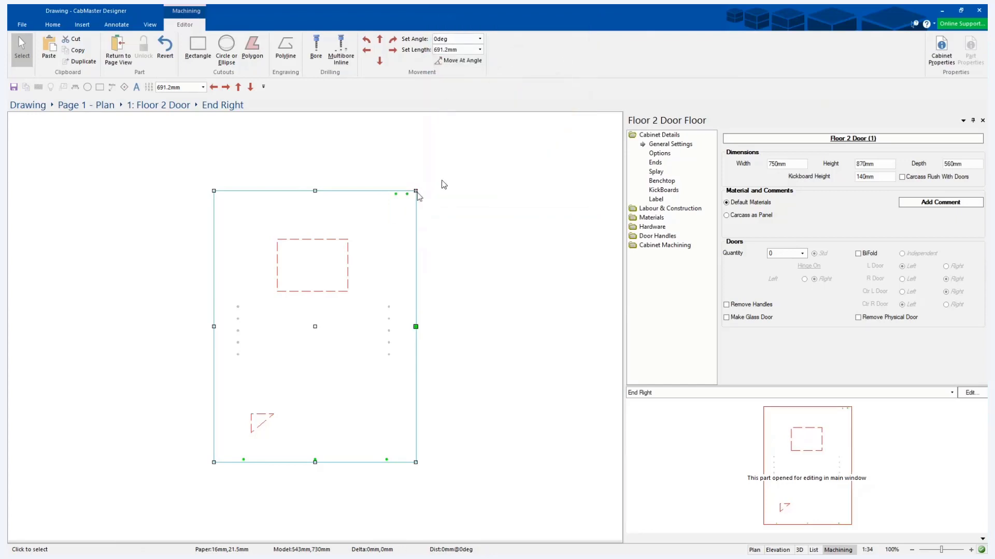
left_click_drag(415, 190, 416, 191)
right_click(417, 192)
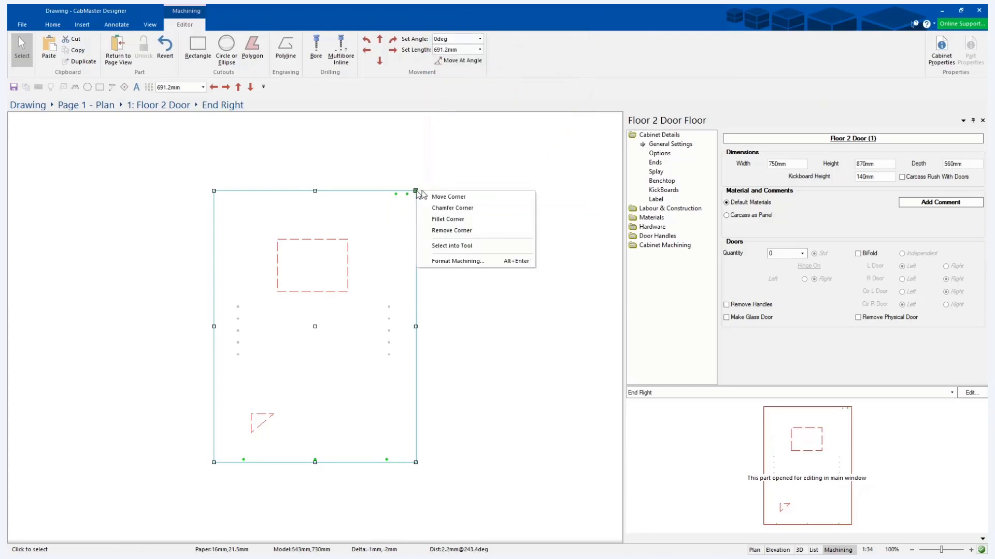
left_click(452, 208)
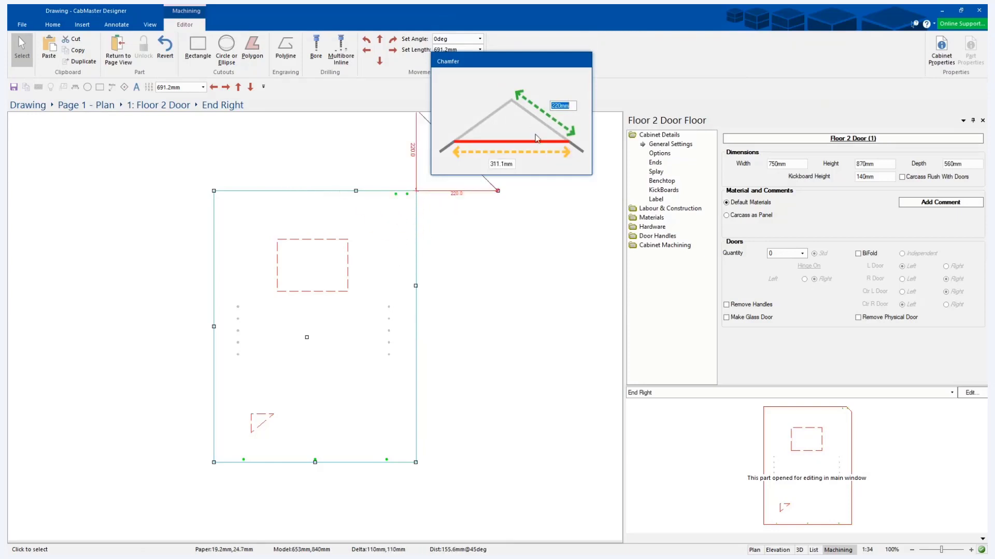
key("Escape")
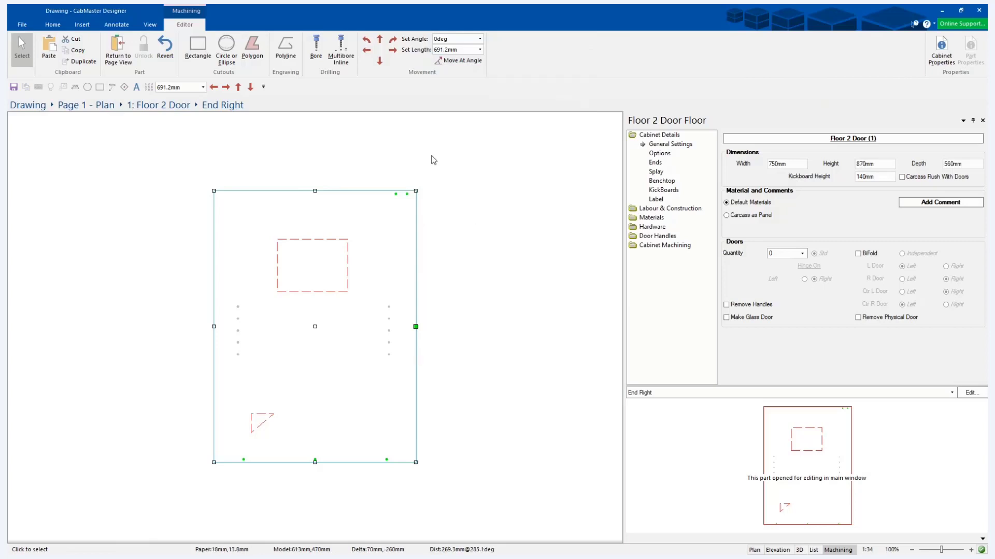
Move the topmost shelf hole in the panel's left column 33 mm to the right.
left_click(238, 306)
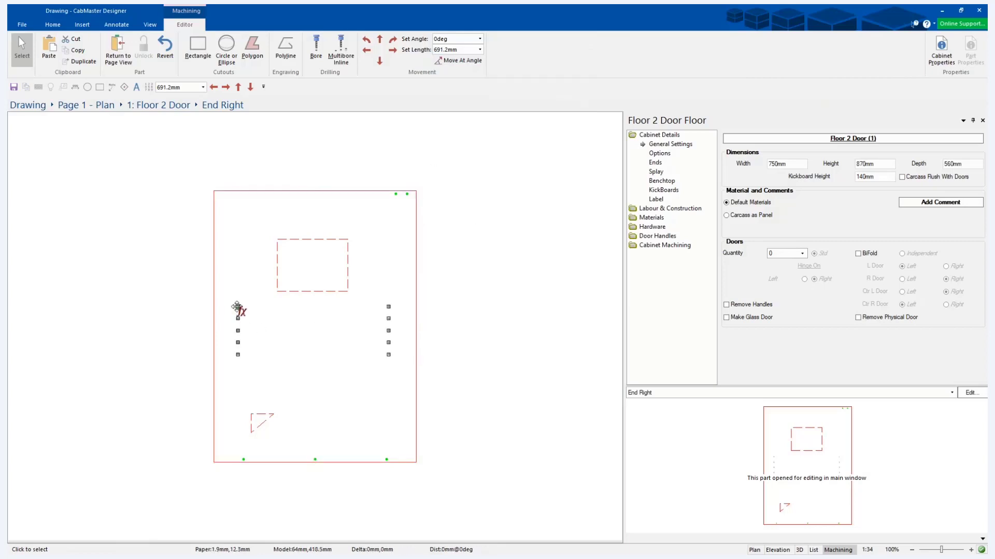
right_click(238, 306)
left_click(285, 312)
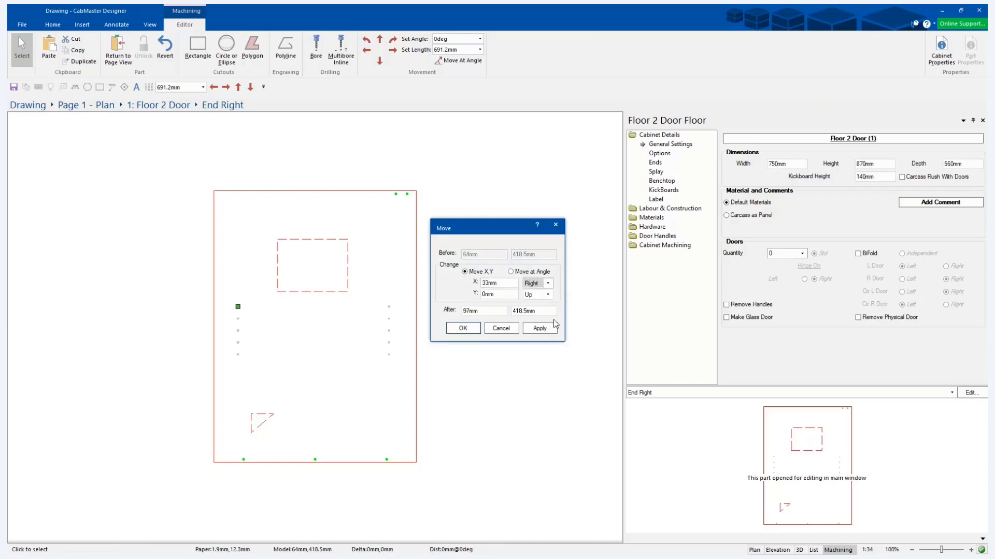
left_click(539, 328)
left_click(462, 328)
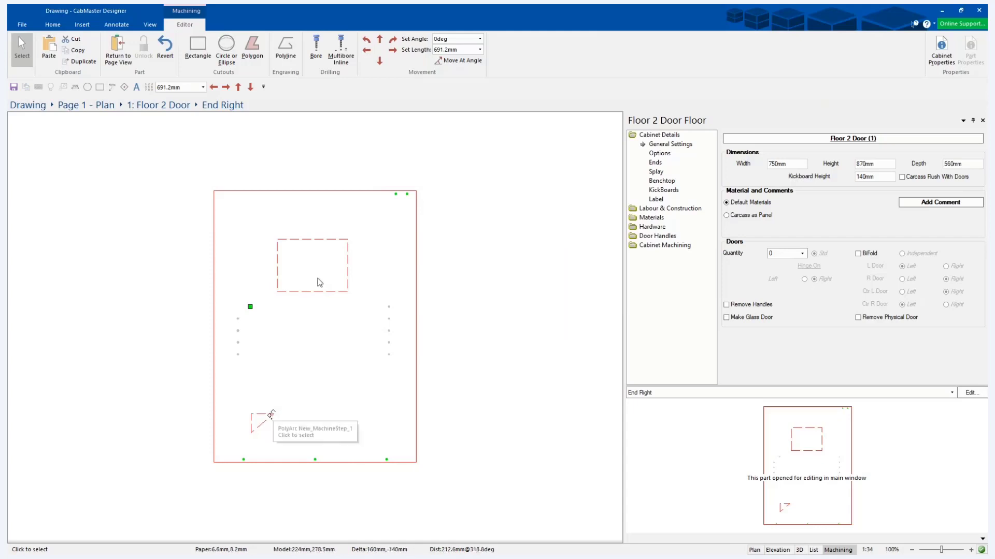
left_click(346, 239)
right_click(347, 239)
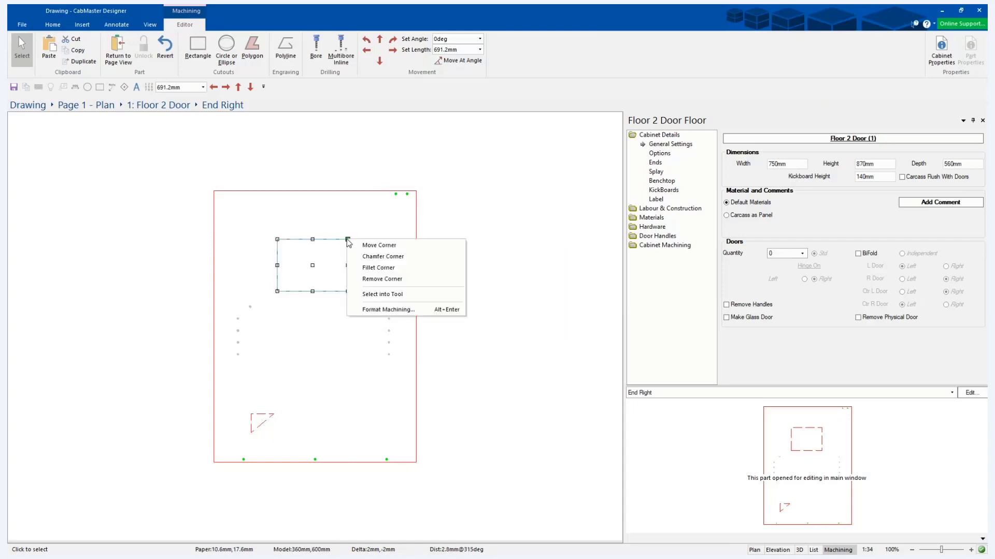
left_click(379, 245)
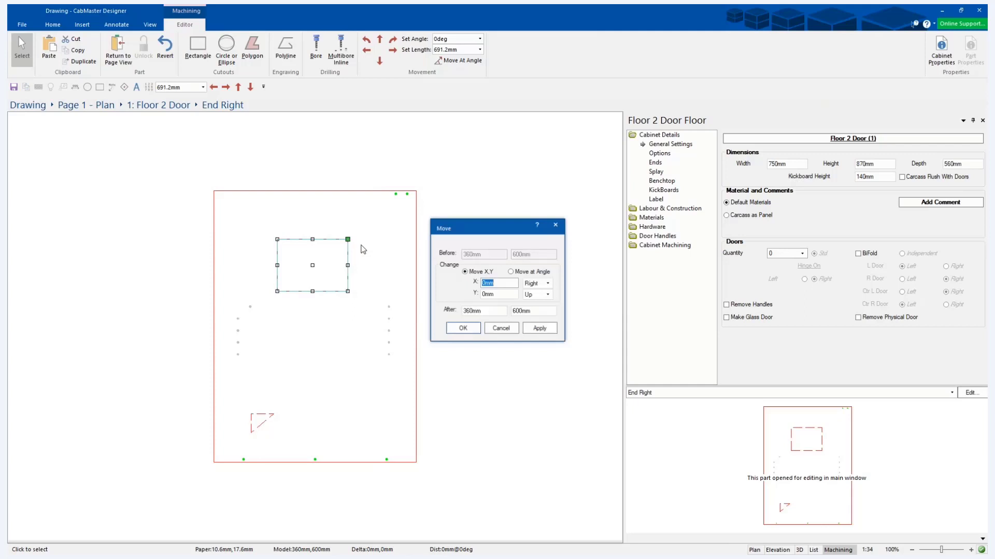
left_click(507, 331)
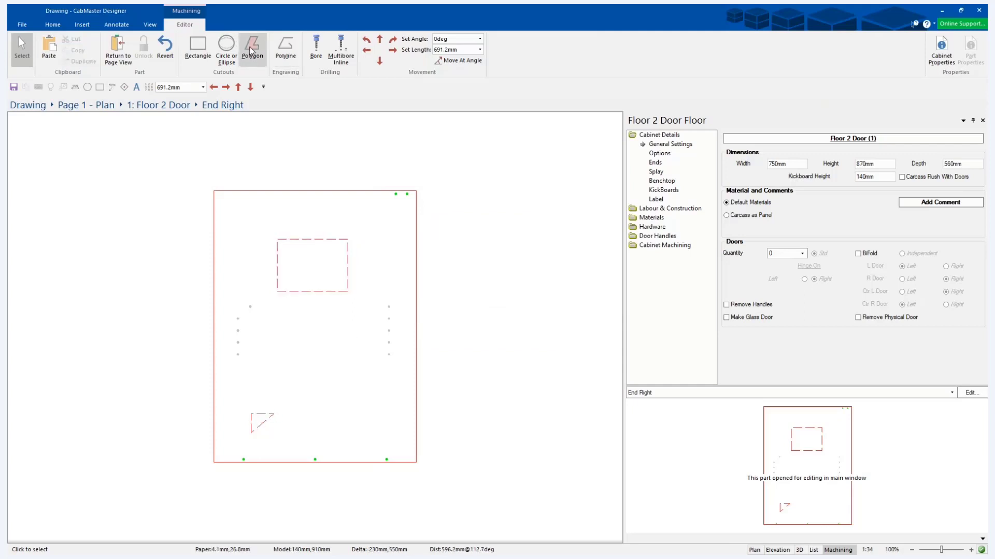
Draw a four-sided polygon cutout below the rectangular cutout using quick lengths, 250 mm high, about 100 mm wide and about 40 mm on its short right side.
left_click(480, 50)
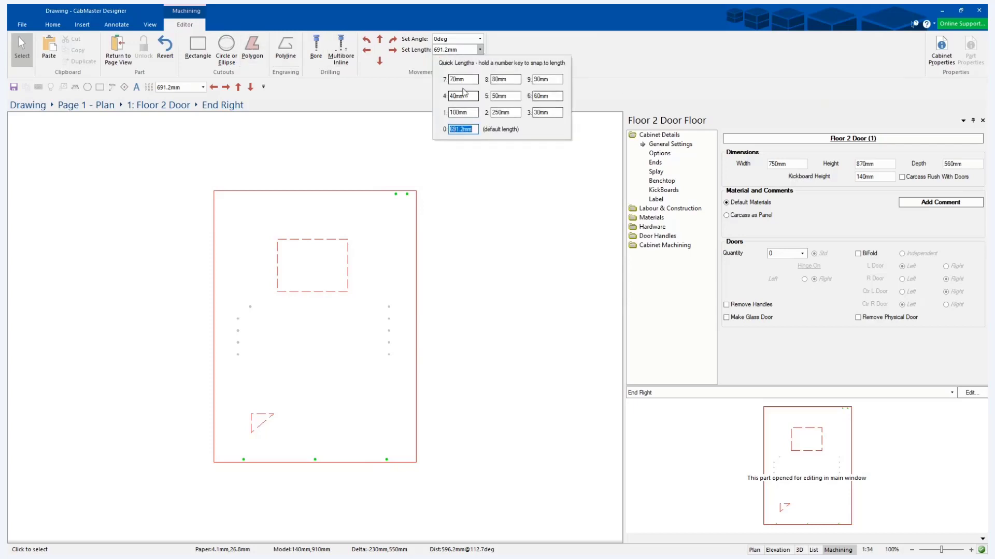
left_click(480, 50)
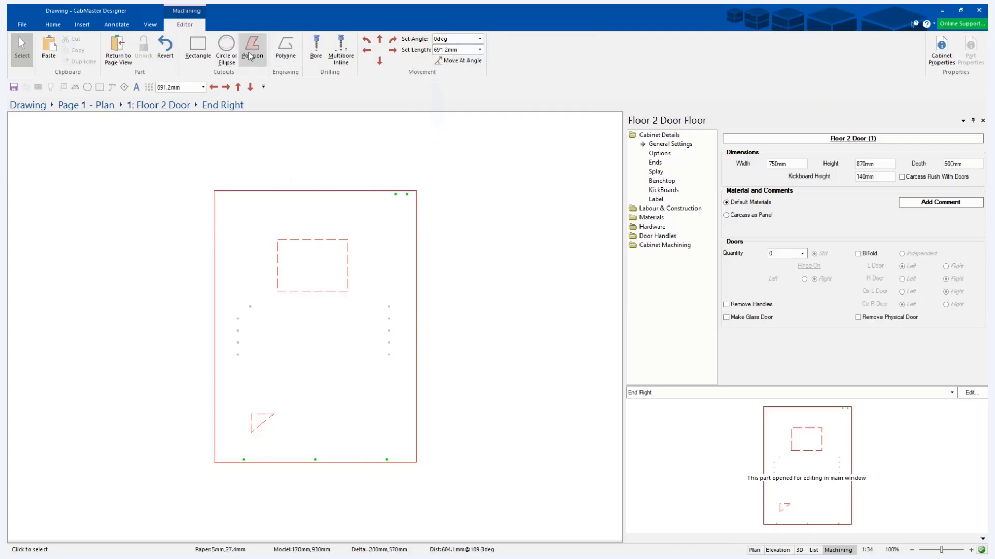
left_click(252, 47)
left_click(515, 312)
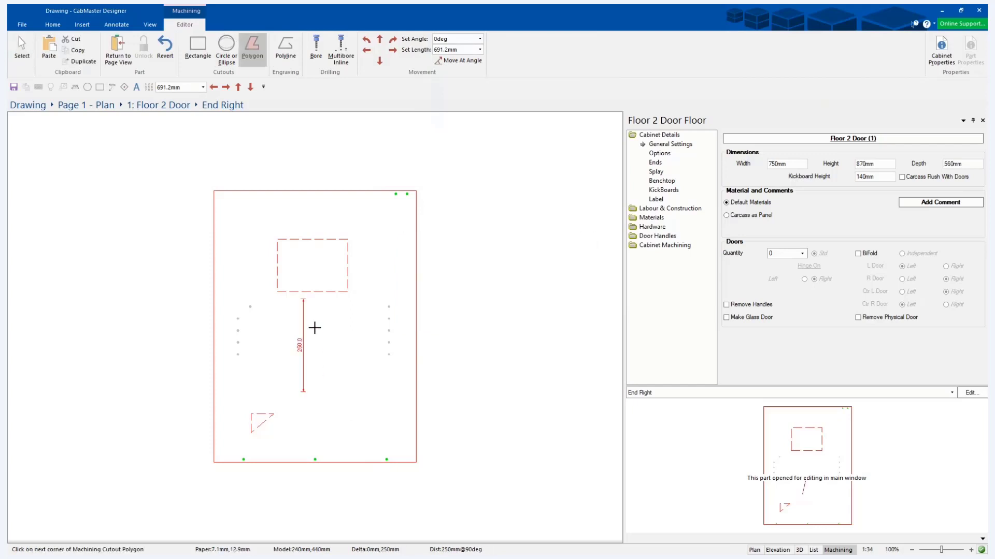
left_click(315, 327)
left_click(348, 345)
left_click(351, 351)
left_click(22, 50)
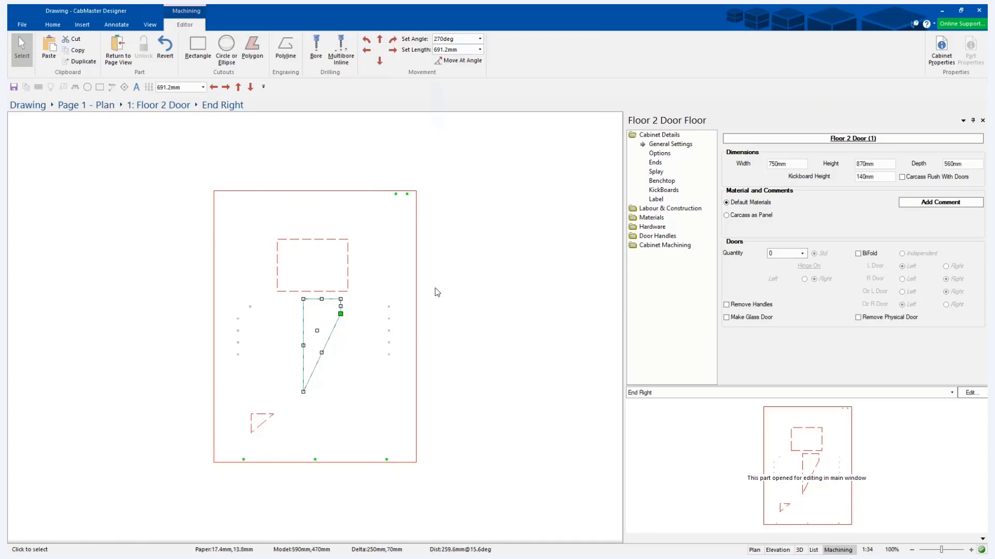
Open the list of quick lengths in the machining editor.
left_click(480, 49)
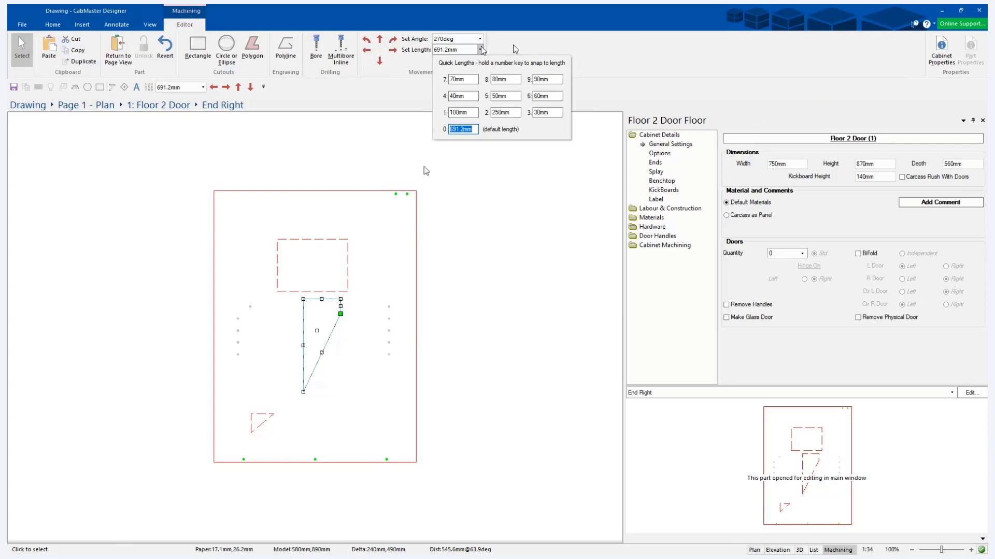
Return from the machining editor to the plan page and open the list of quick lengths there.
left_click(115, 52)
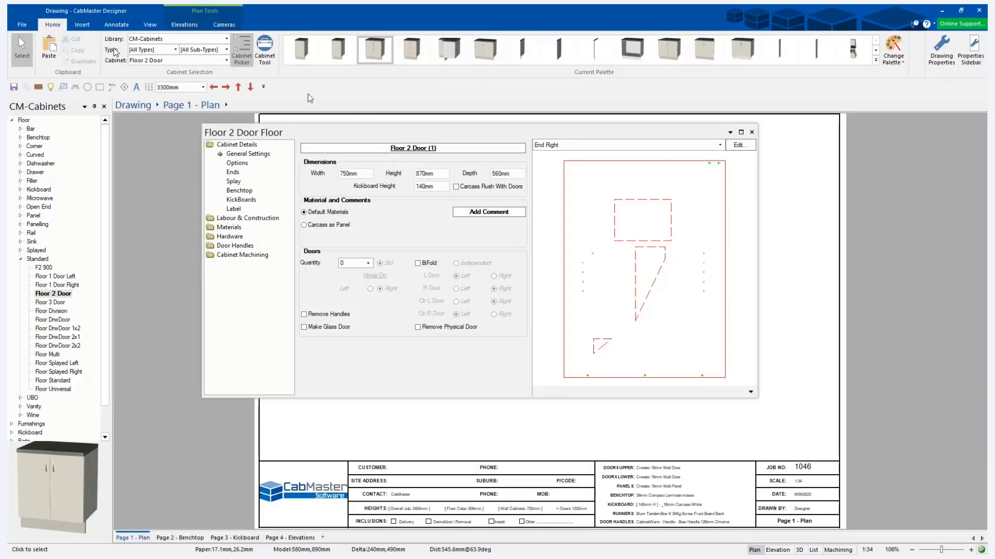
left_click(82, 25)
left_click(316, 49)
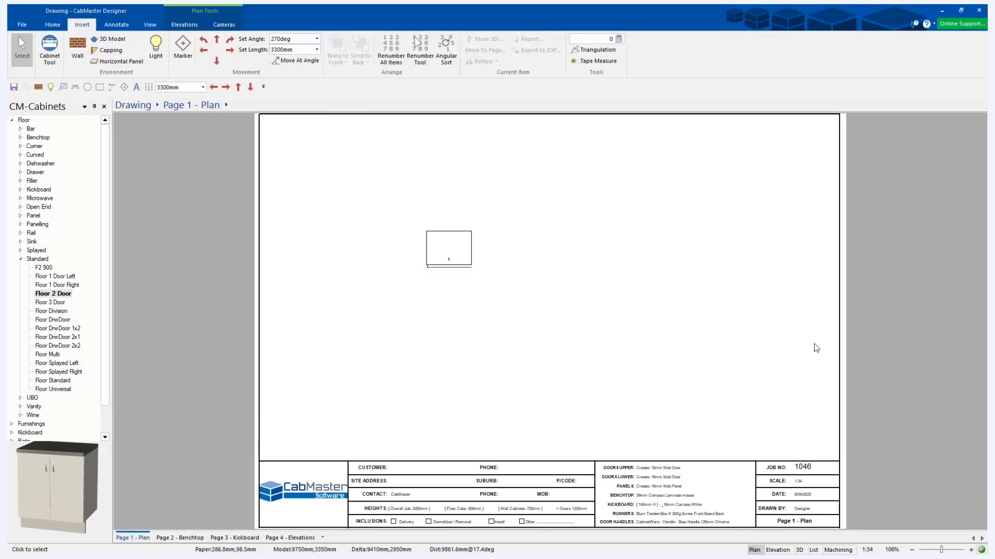
Open the properties of the Floor 2 Door cabinet and bring its End Right part into the machining editor.
left_click(436, 243)
double_click(437, 243)
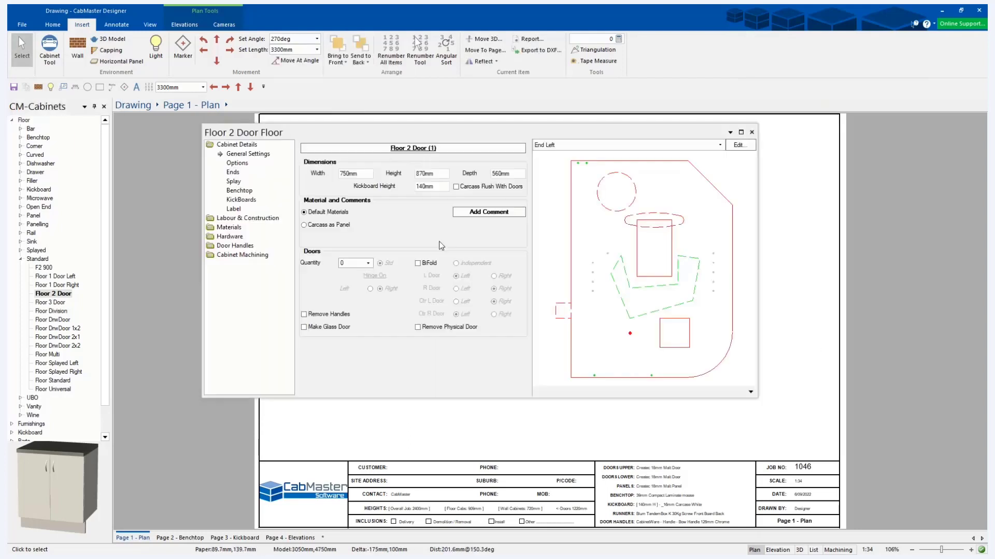
left_click(721, 146)
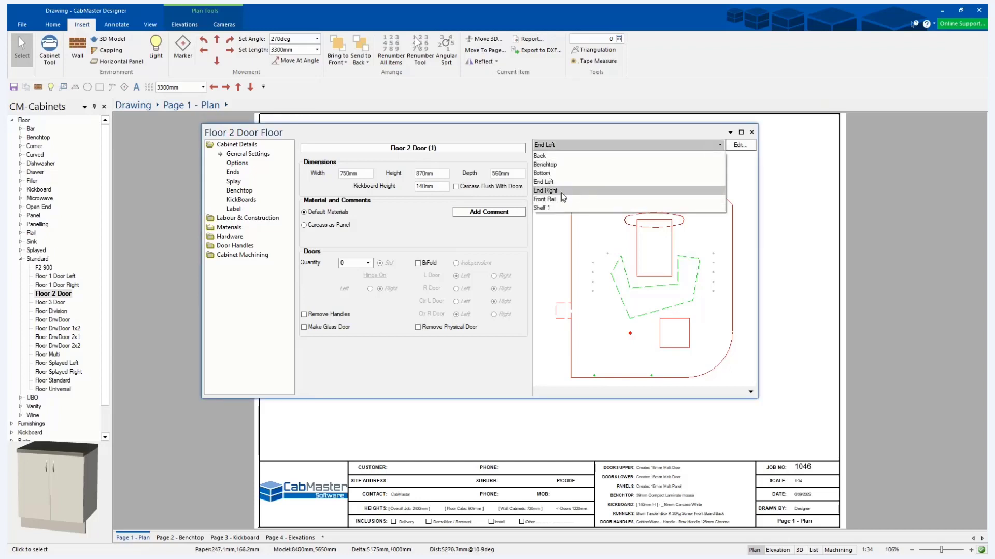
left_click(768, 253)
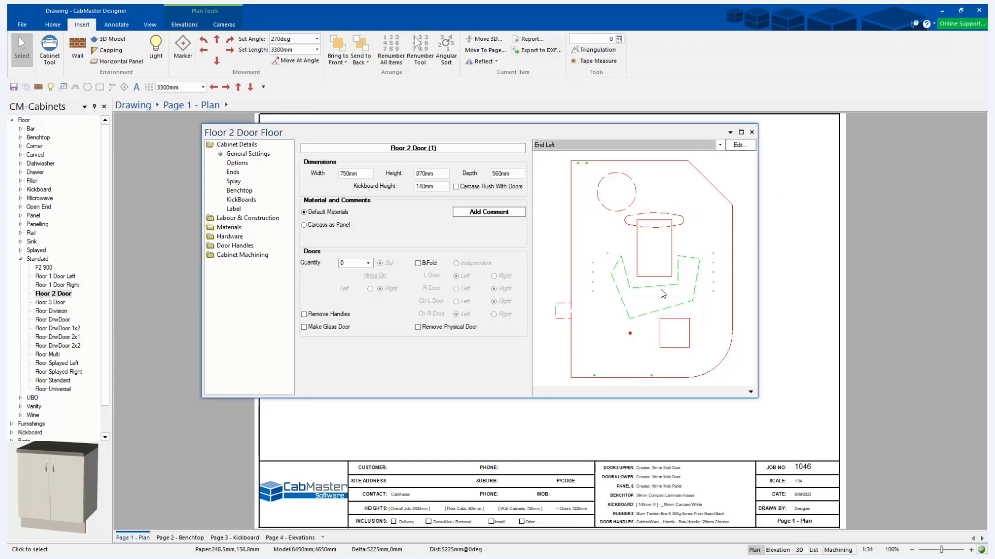
left_click(558, 144)
left_click(554, 191)
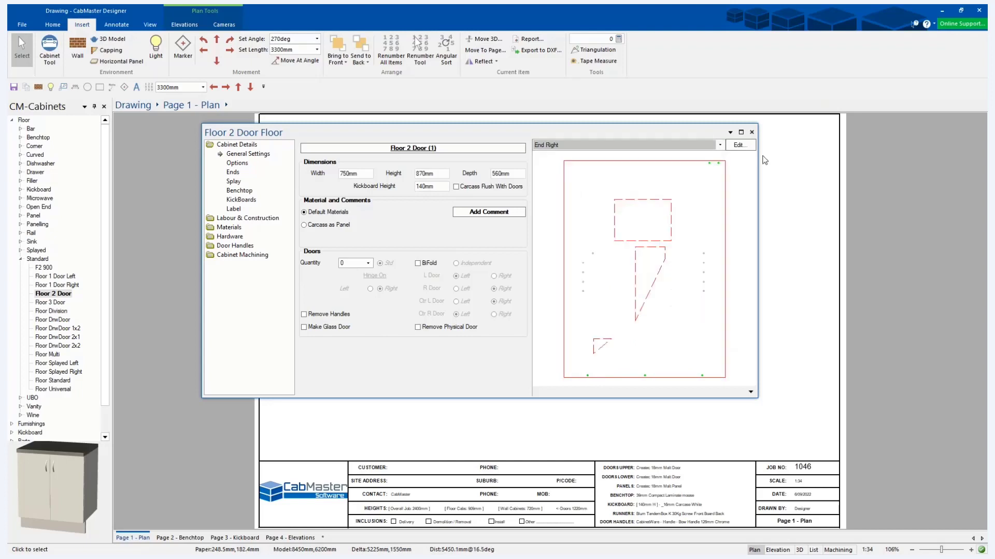
left_click(740, 145)
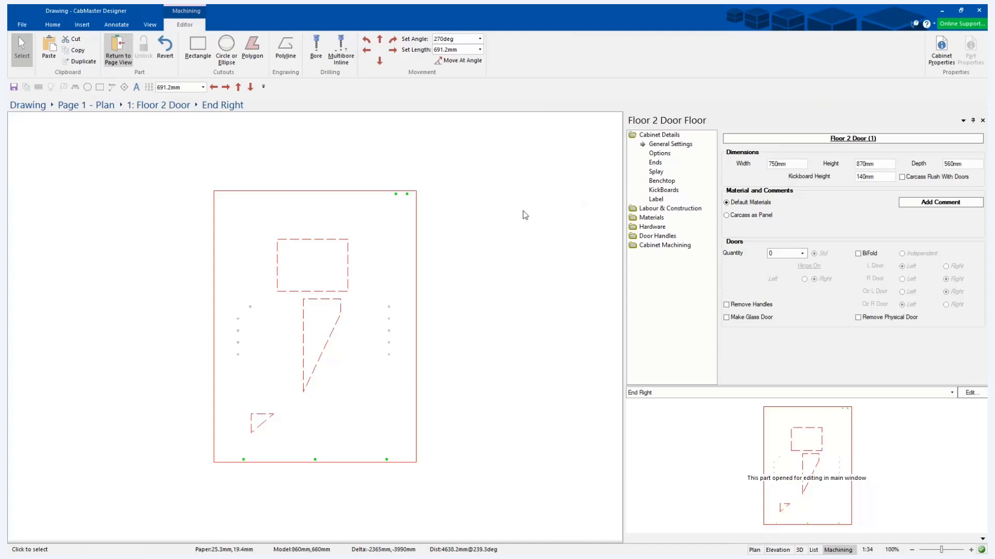
Add two corners on the panel's left edge, 230 mm and about 530 mm above the bottom-left corner.
left_click(214, 191)
left_click(213, 191)
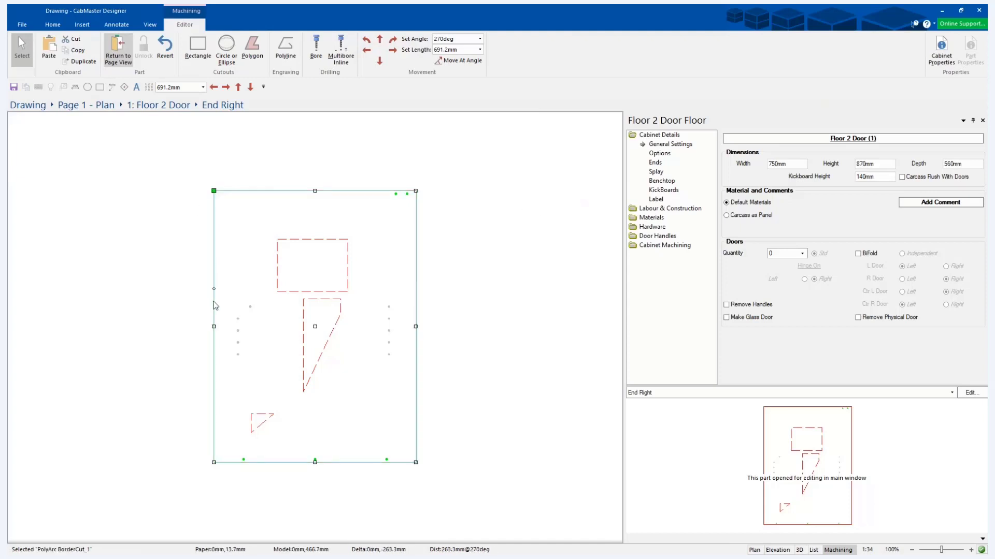
right_click(213, 327)
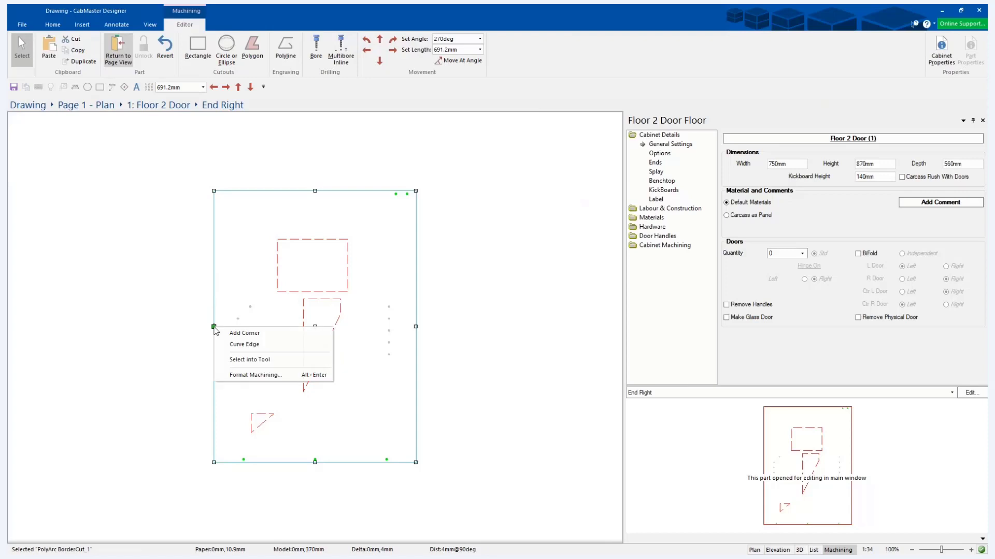
left_click(262, 332)
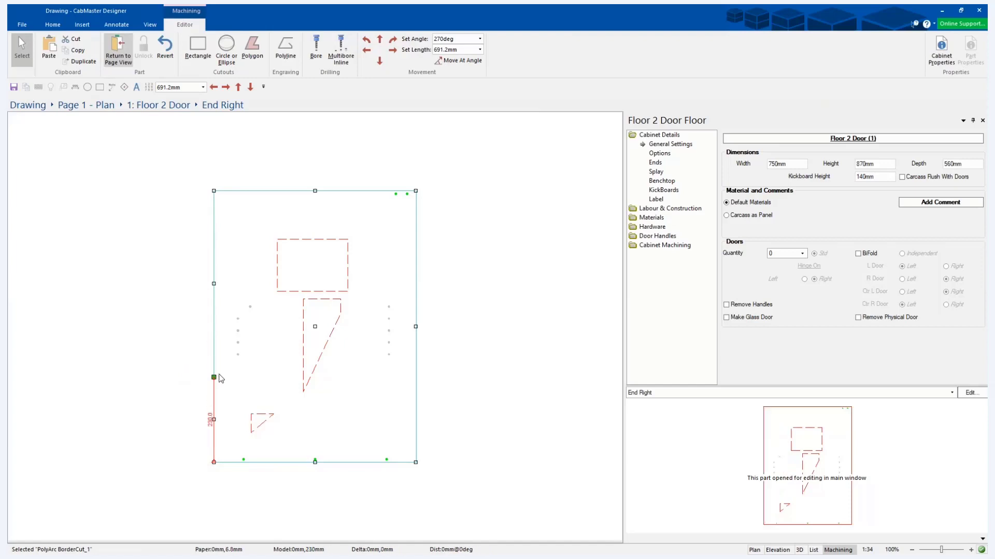
left_click(214, 377)
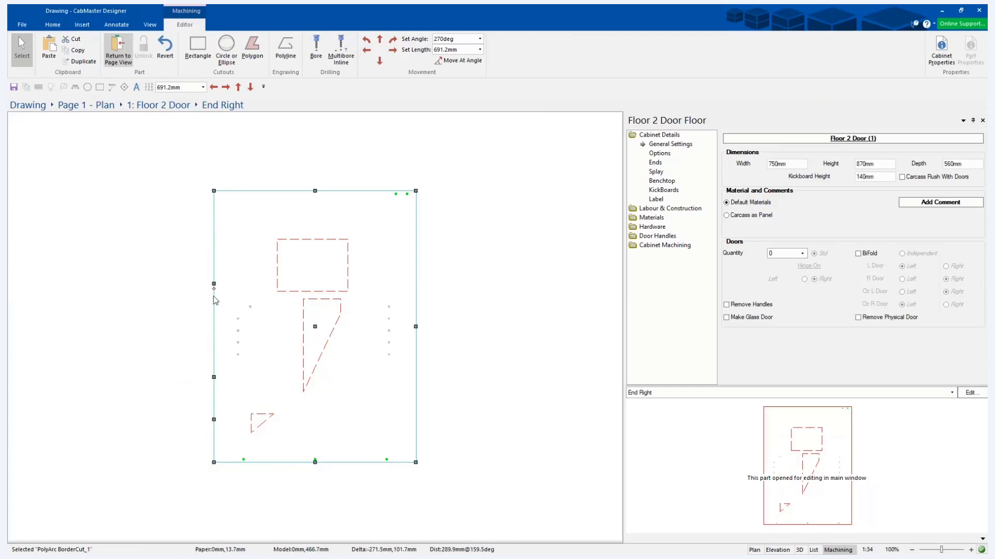
right_click(214, 295)
left_click(236, 299)
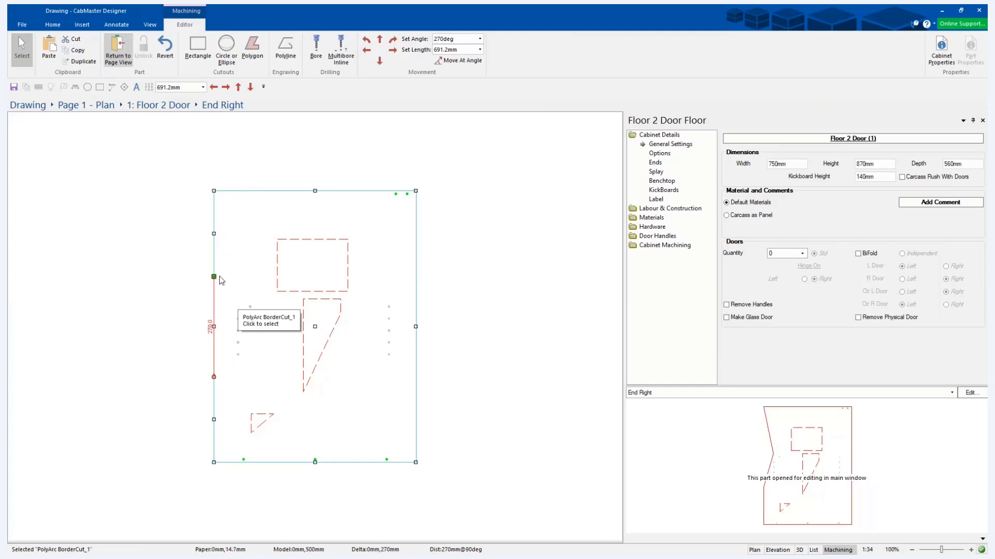
left_click(215, 276)
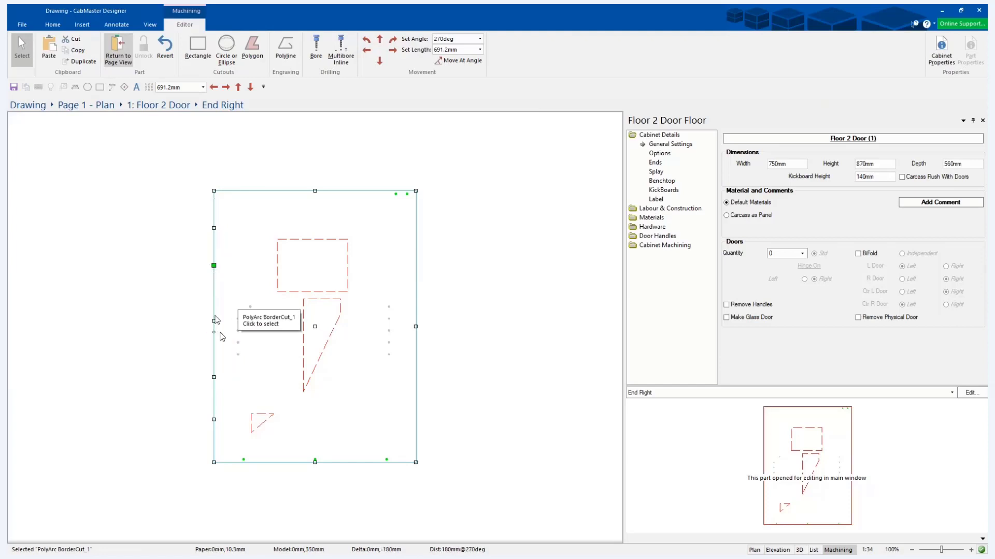
Add two more corners between them and pull these out about 100 mm to the left to form a rectangular tab.
left_click(216, 321)
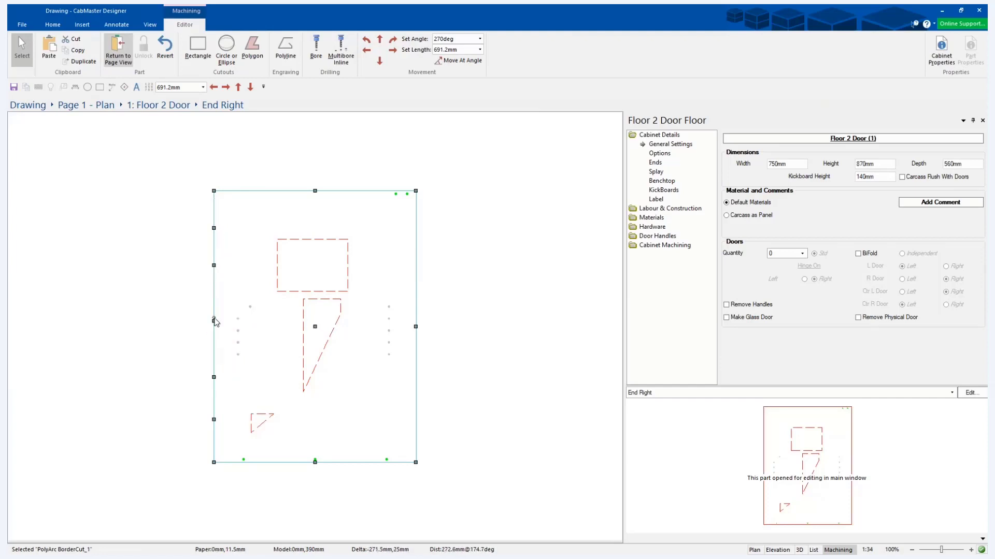
right_click(216, 322)
left_click(228, 334)
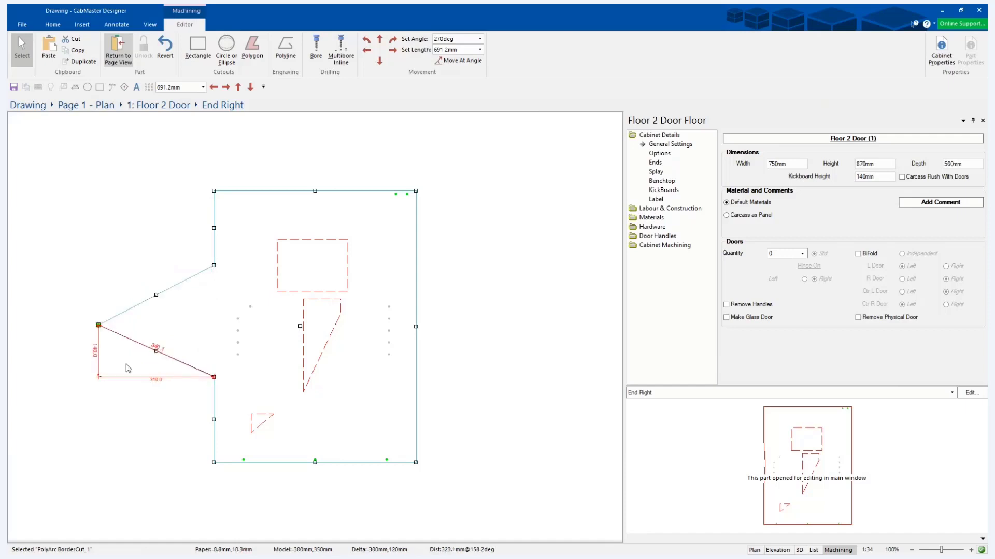
left_click(153, 385)
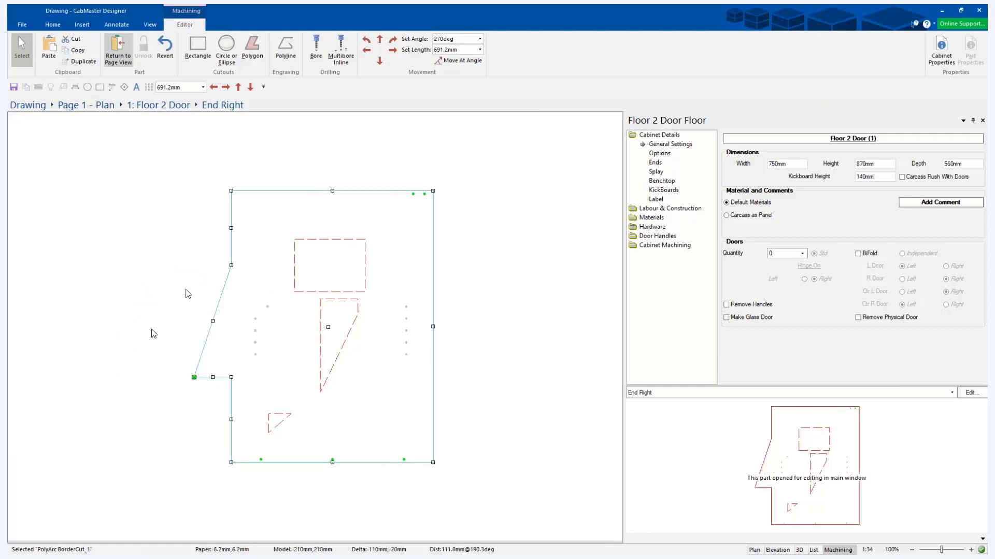
right_click(217, 307)
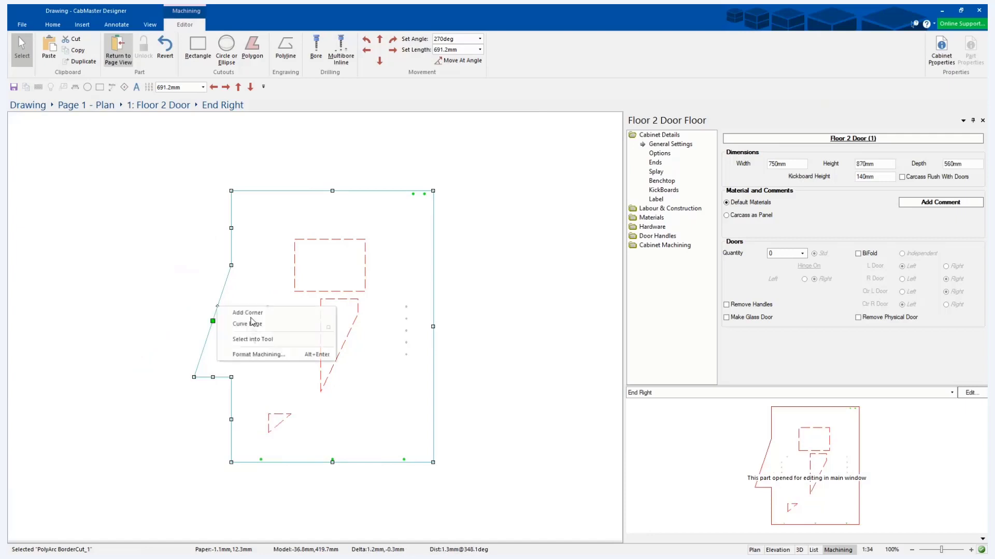
left_click(250, 315)
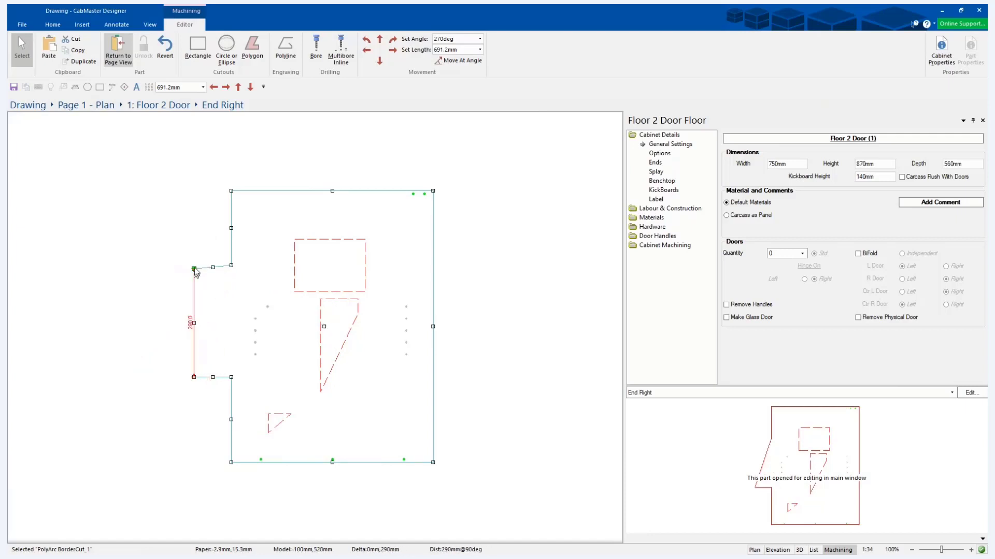
left_click(194, 266)
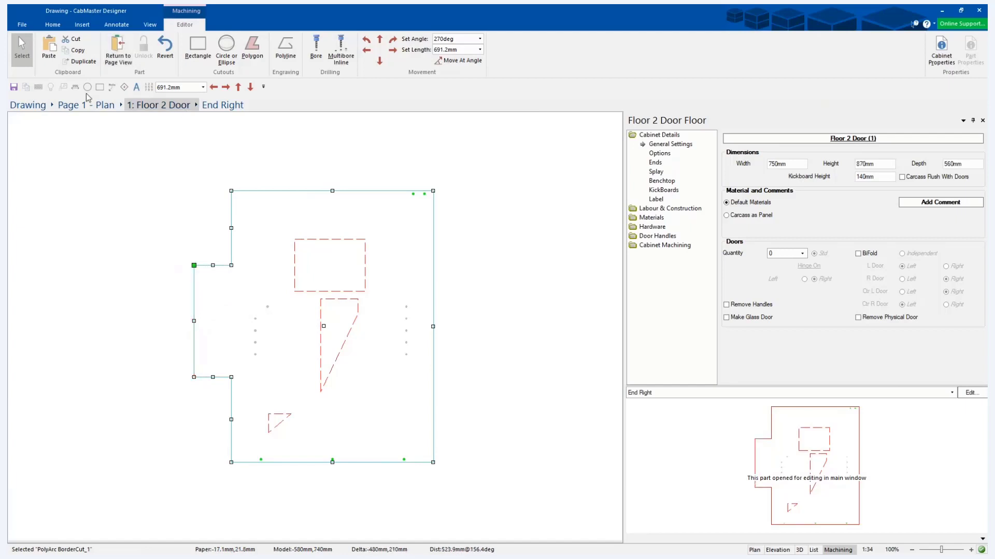
left_click(92, 201)
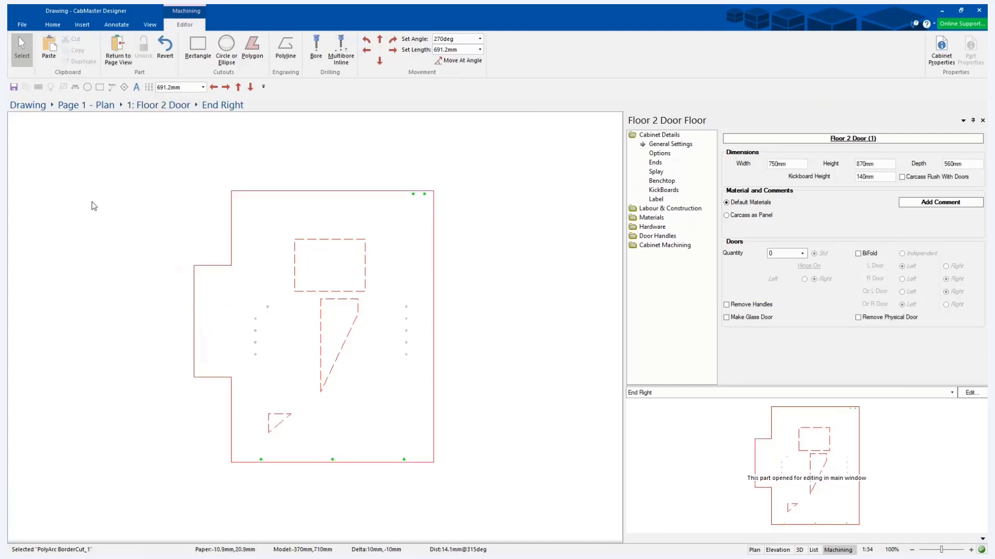
Fillet the tab's upper inner corner and chamfer its lower outer corner.
right_click(231, 266)
left_click(265, 294)
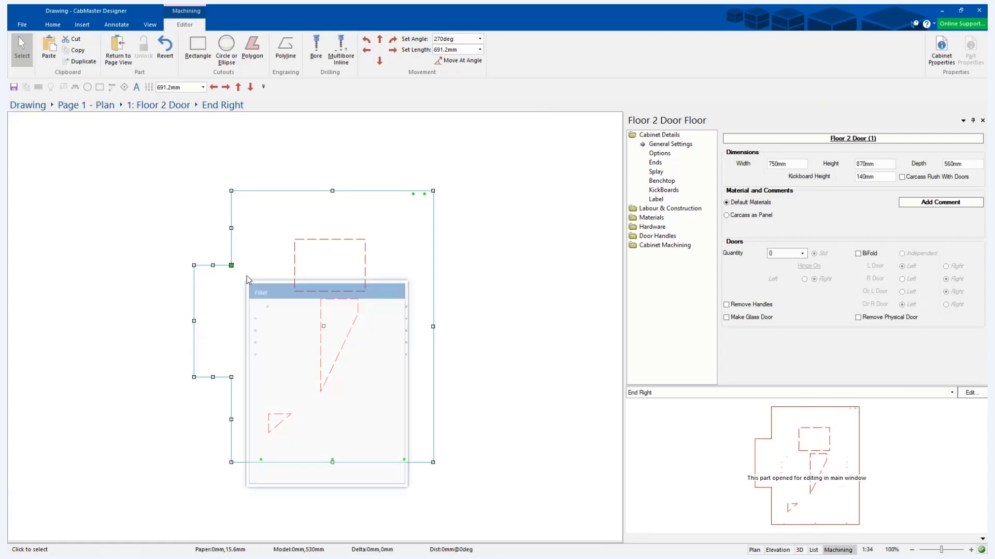
key("Return")
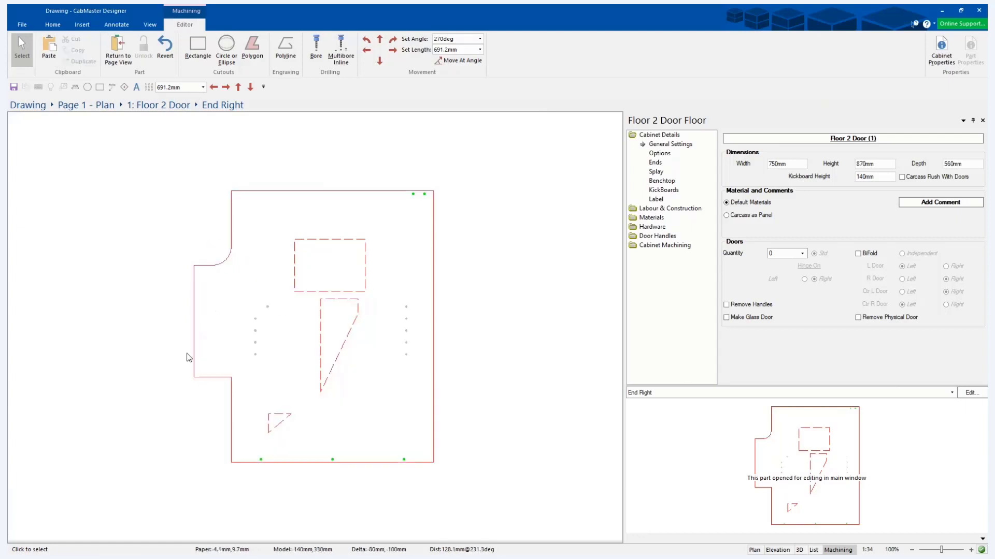
right_click(194, 377)
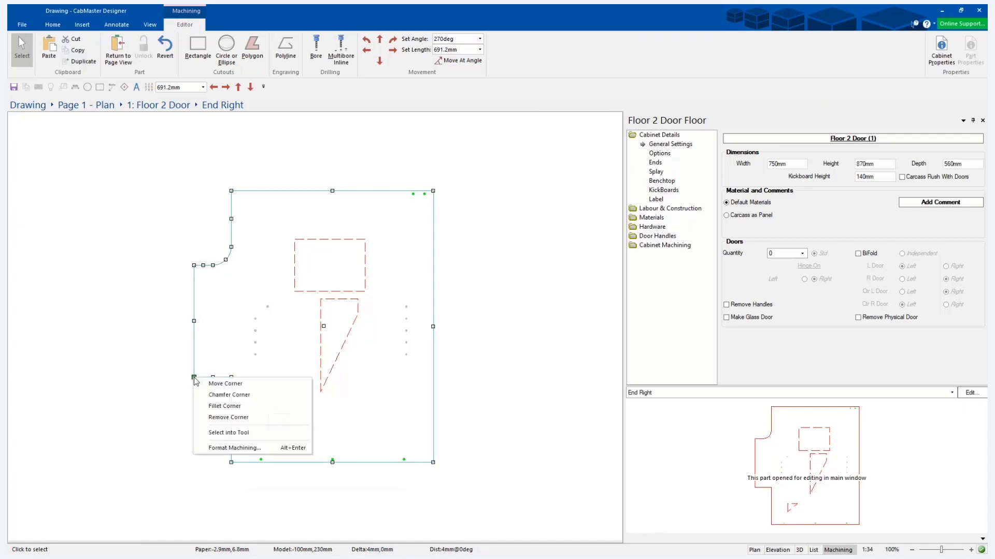
left_click(225, 394)
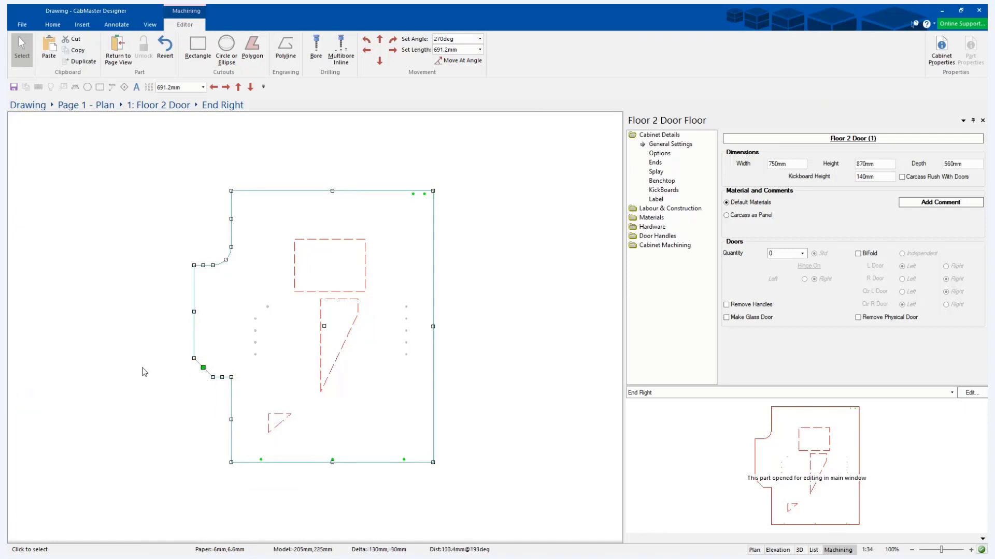
left_click(113, 180)
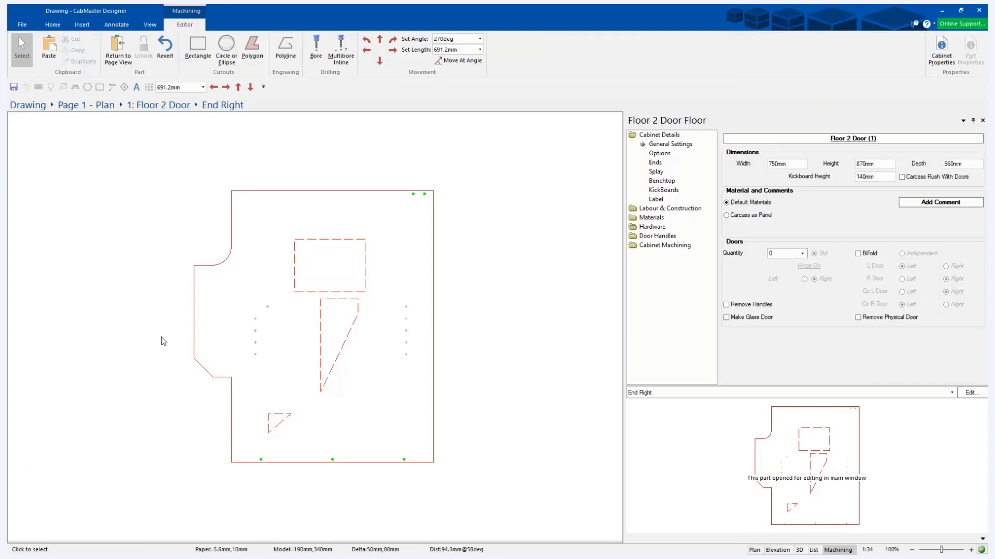
Add two corners on the tab's vertical outer edge, one in its lower part and one in its upper part.
left_click(194, 312)
right_click(194, 311)
left_click(217, 320)
left_click_drag(203, 313, 194, 340)
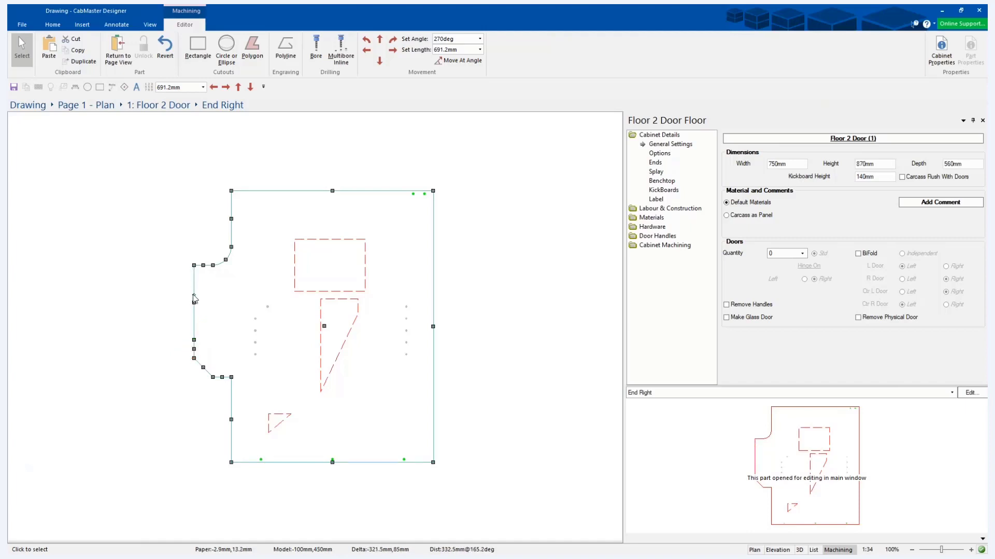
right_click(194, 296)
left_click(206, 303)
left_click_drag(195, 303, 199, 293)
Add two further corners between those on the tab's outer edge and pull them left into a smaller rectangular projection.
right_click(194, 314)
left_click(207, 320)
left_click_drag(193, 340, 158, 344)
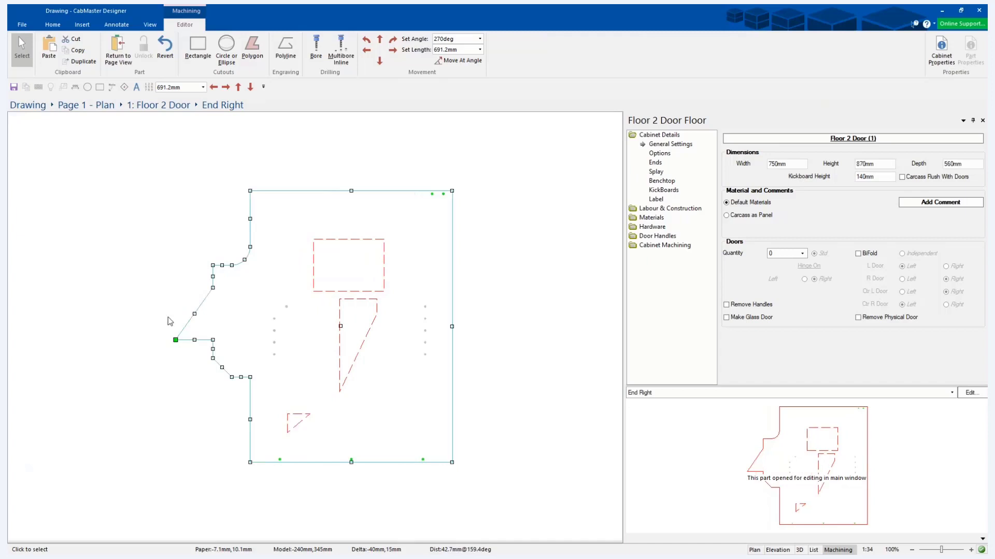
right_click(195, 313)
left_click(200, 311)
left_click_drag(200, 313, 178, 292)
left_click_drag(123, 265, 133, 271)
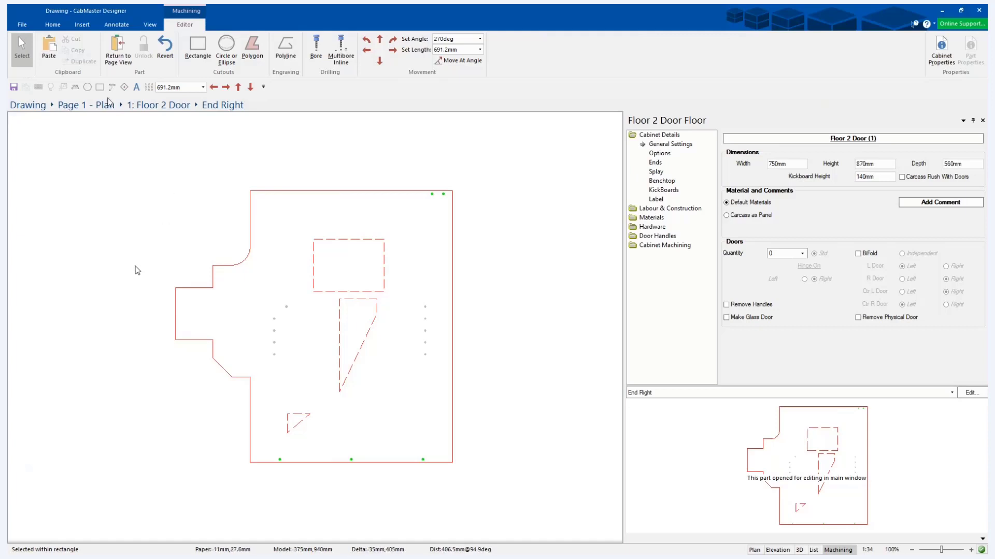
Return to the plan page and close the cabinet's properties.
left_click(111, 52)
left_click(111, 52)
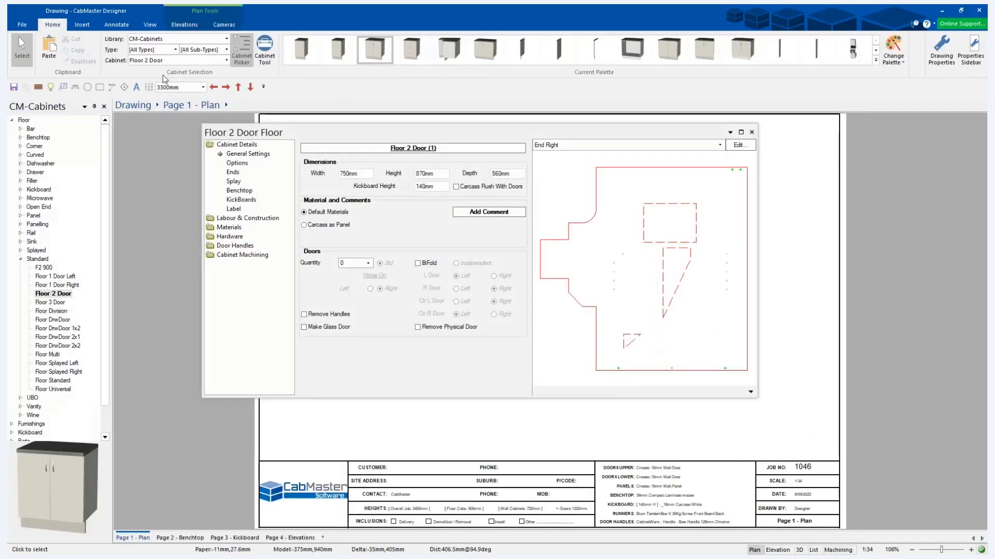
left_click(751, 133)
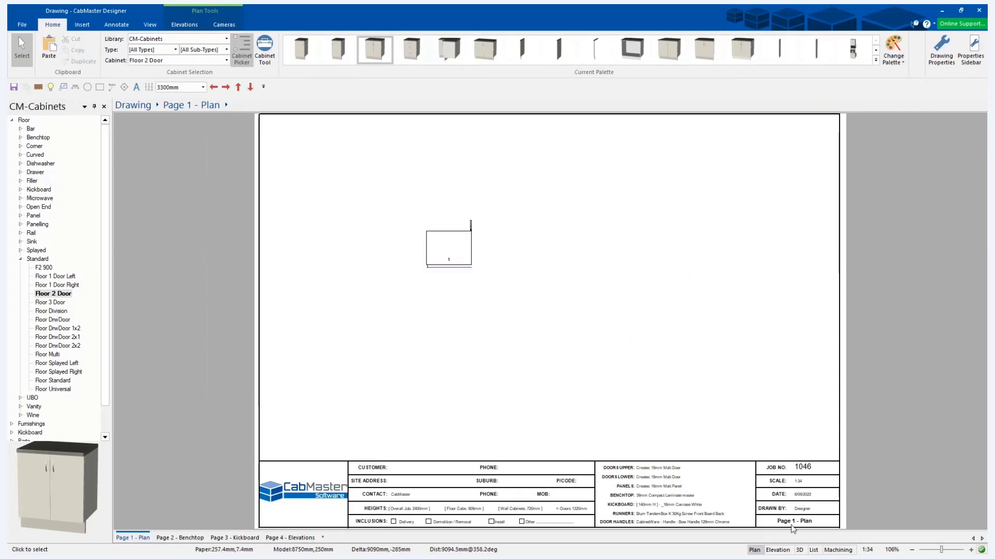
Inspect the machined right end panel of the cabinet in 3D, using the Textured and Hidden render modes.
key("F4")
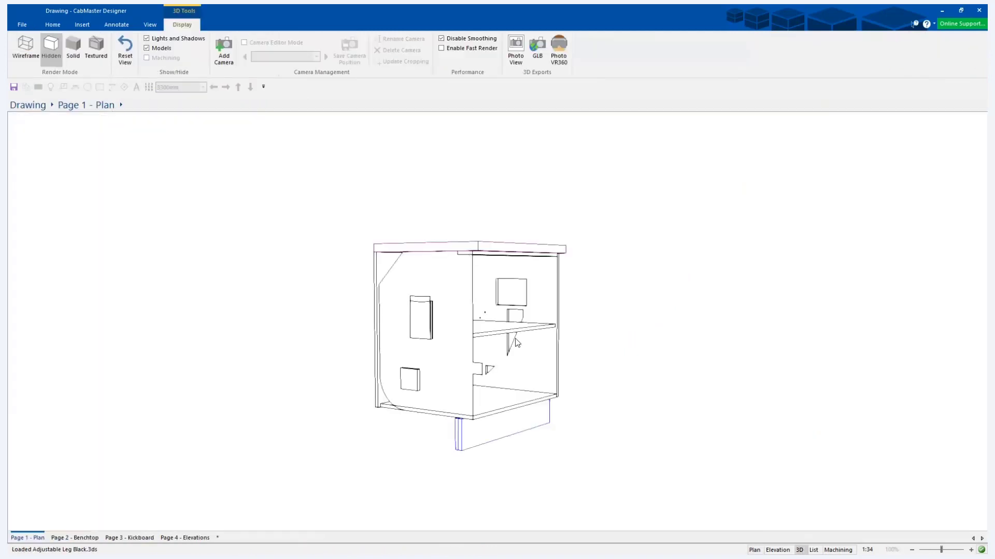
left_click_drag(515, 338, 271, 231)
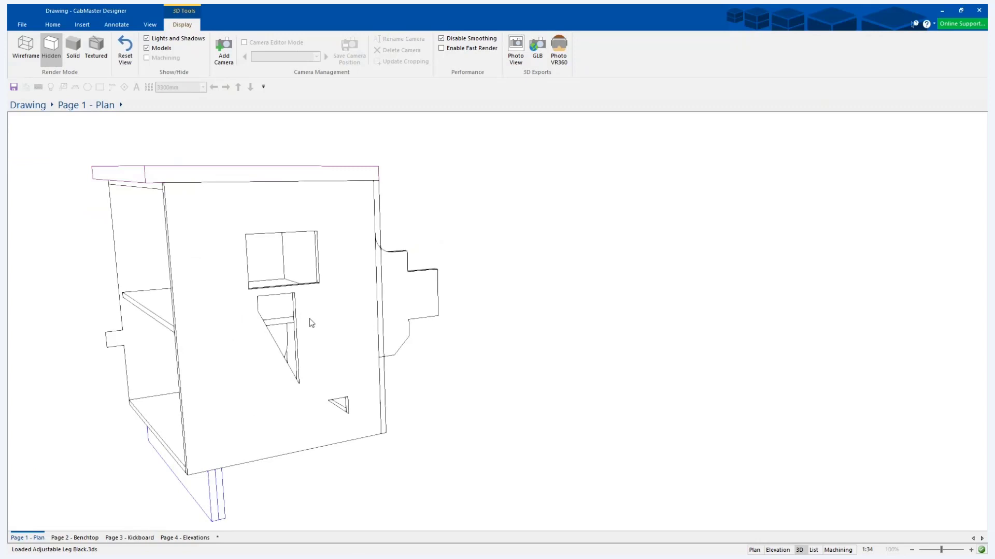
left_click(96, 48)
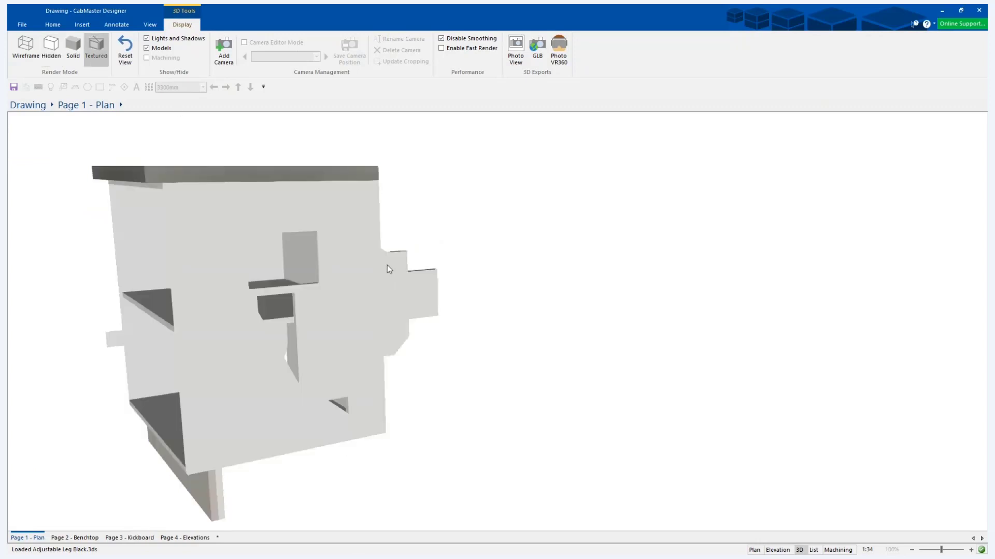
mouse_move(365, 262)
left_mouse_down()
mouse_move(333, 344)
mouse_move(291, 321)
left_mouse_up()
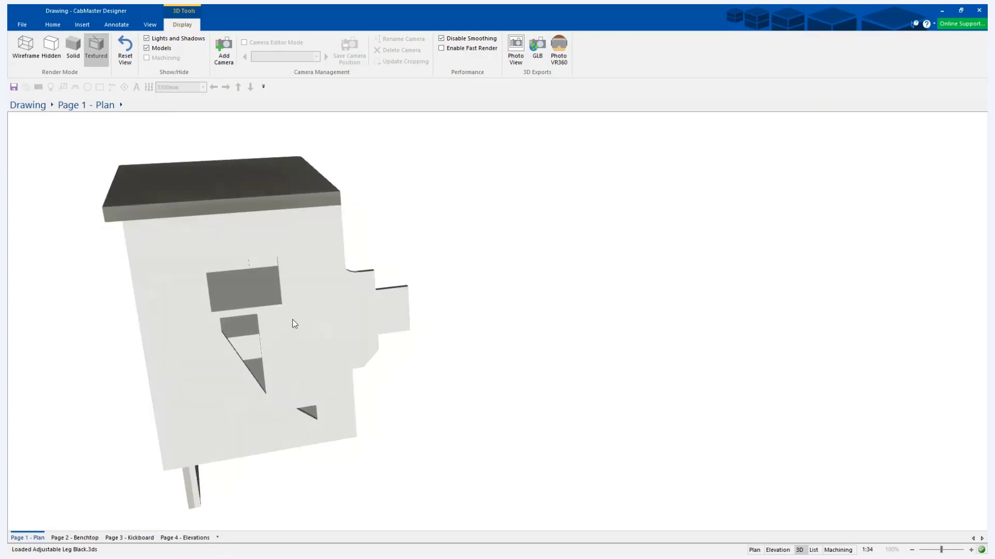
left_click(51, 47)
left_click_drag(351, 286, 366, 315)
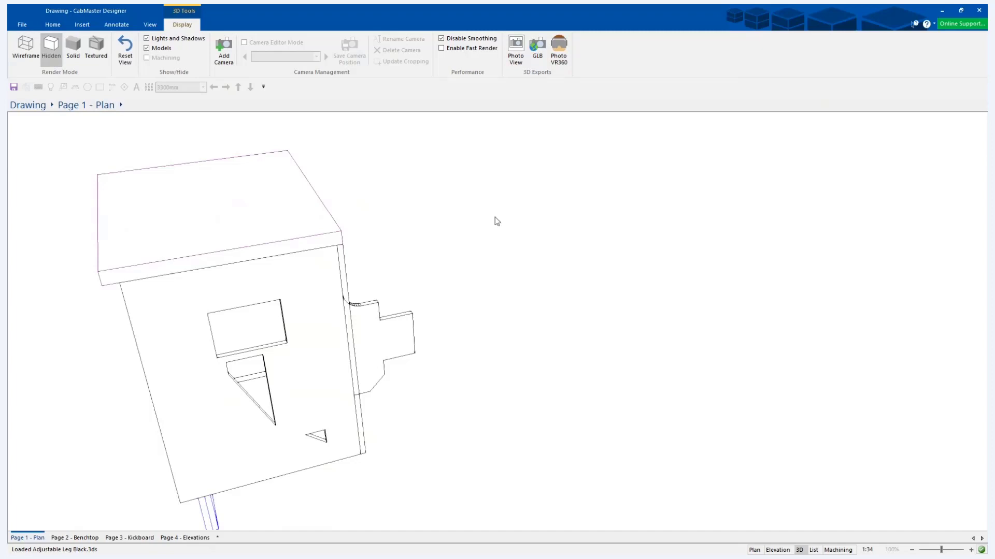
Return to the plan view and open the floor cabinet's properties.
left_click(754, 550)
left_click(449, 248)
right_click(450, 249)
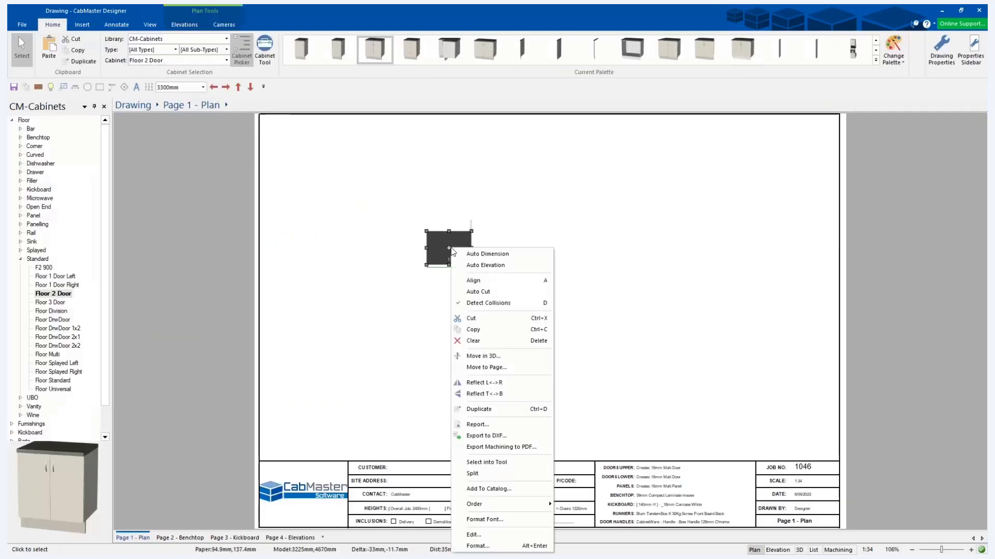
double_click(449, 249)
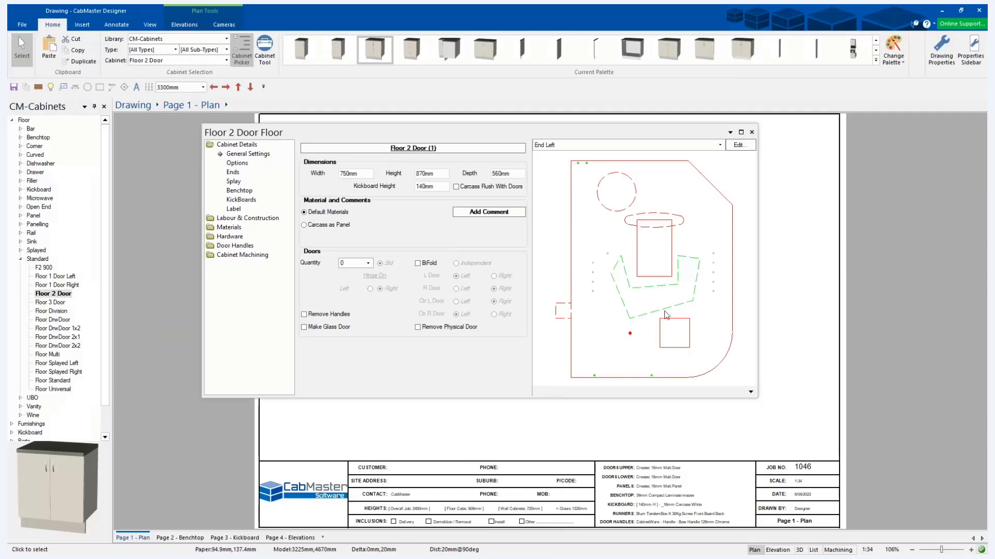
left_click(720, 145)
left_click(720, 145)
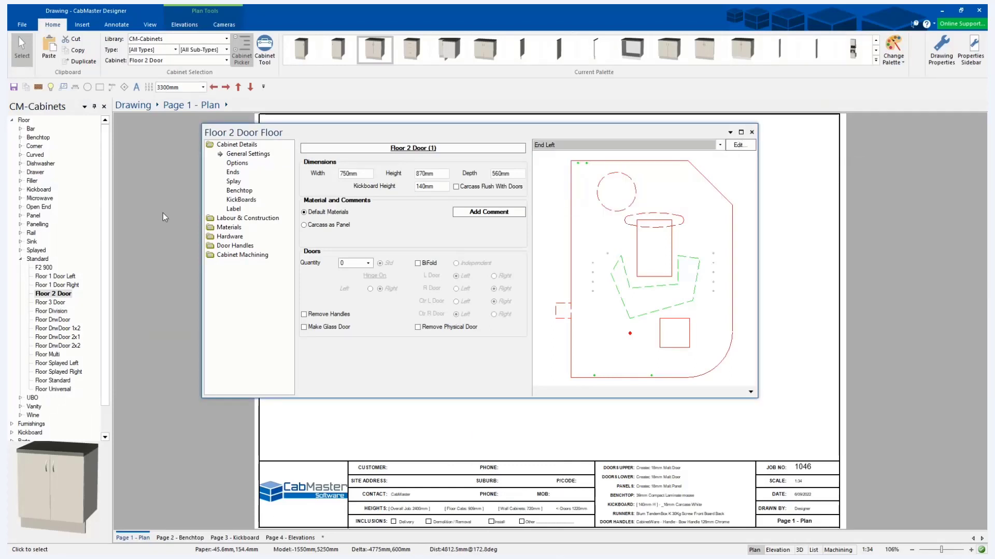
Turn off the part preview in the Cabinet Machining View settings and re-enable it with the preview's Machining display option.
left_click(236, 255)
left_click(232, 255)
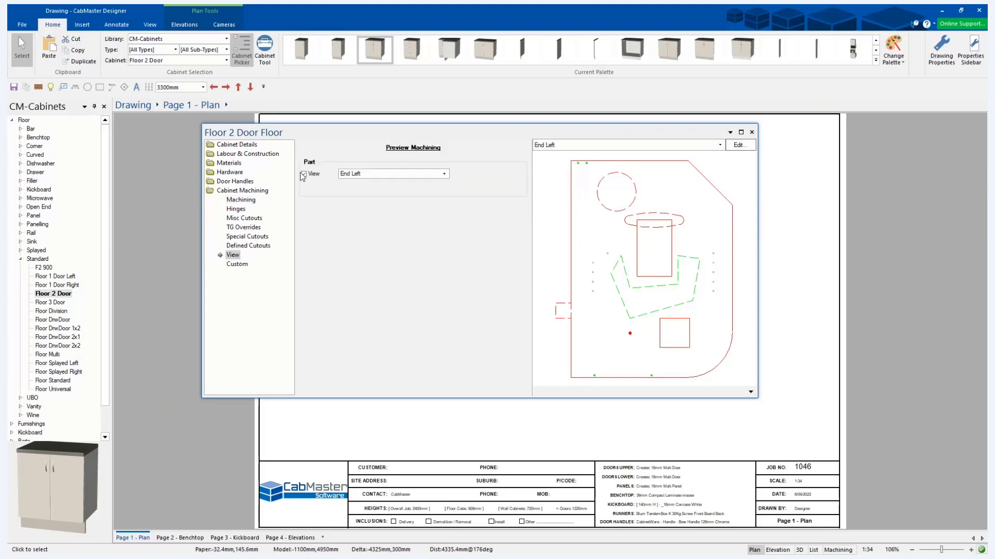
left_click(234, 145)
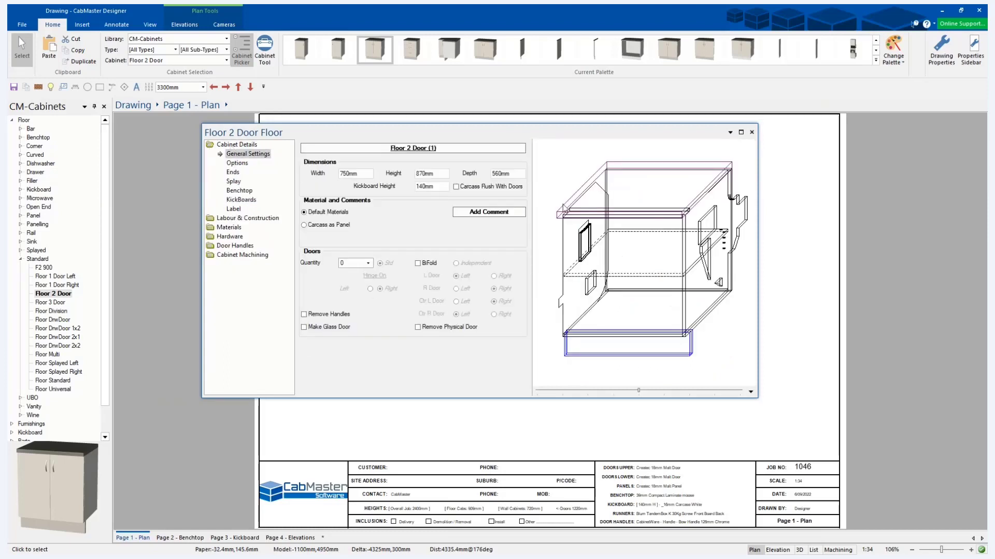
left_click(751, 392)
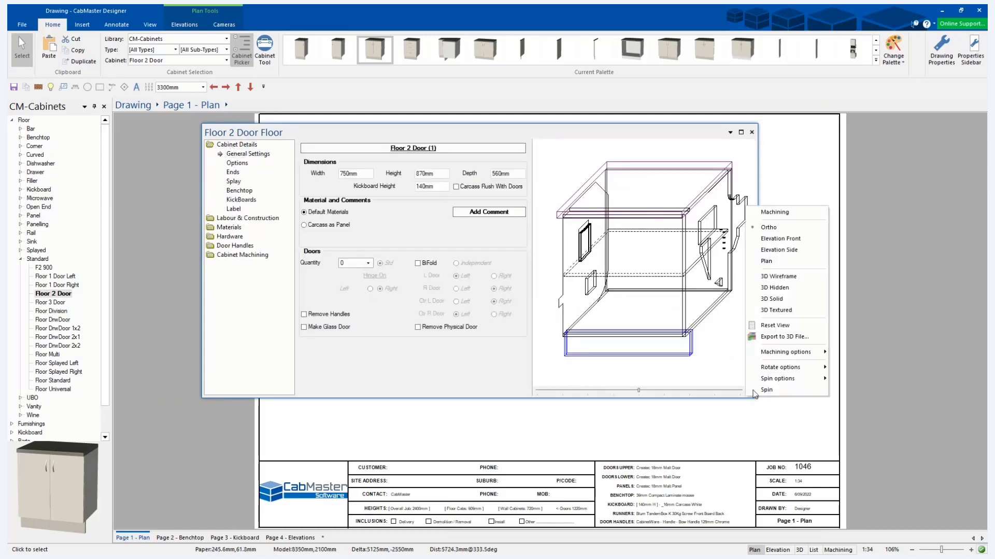
left_click(766, 213)
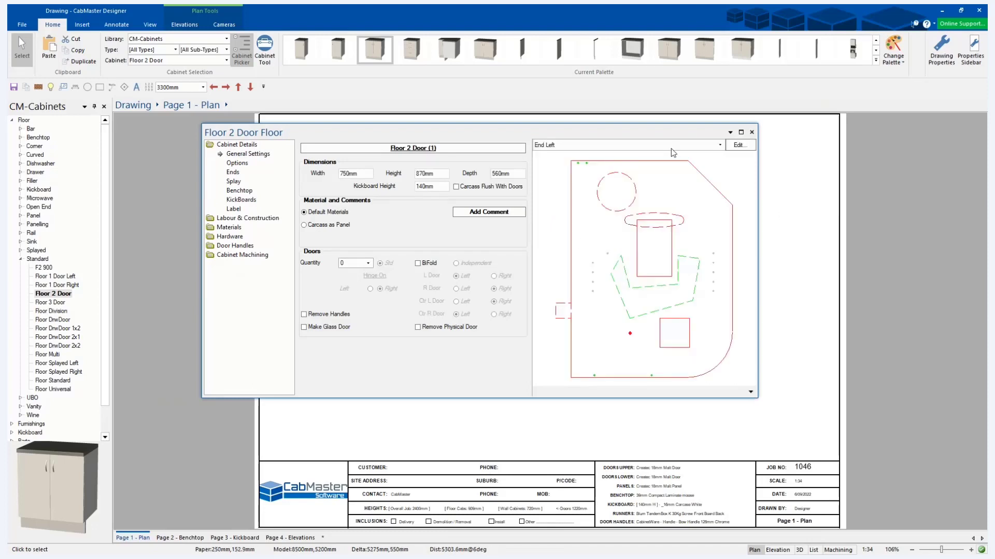
Preview the machining of the cabinet's Bottom and End Right parts.
left_click(707, 147)
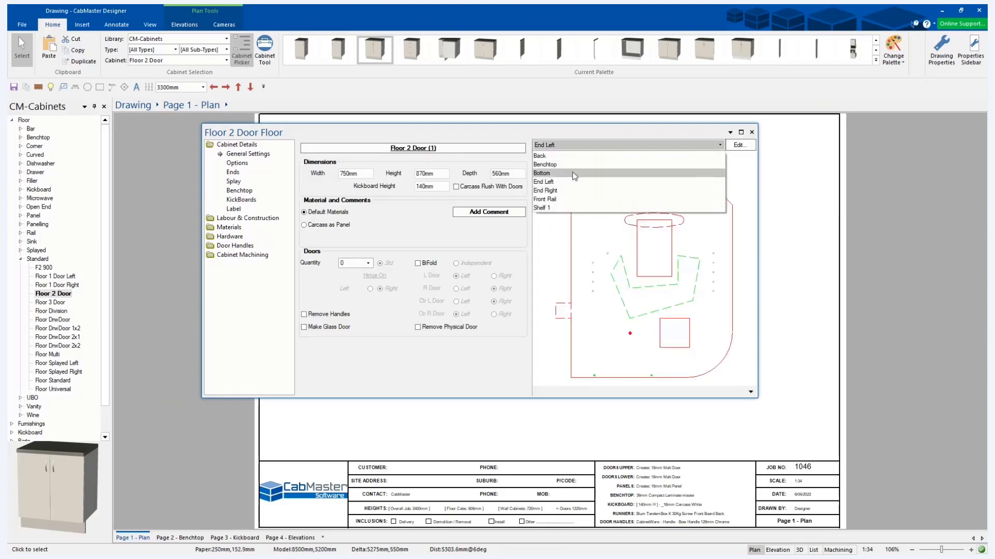
left_click(572, 173)
left_click(580, 147)
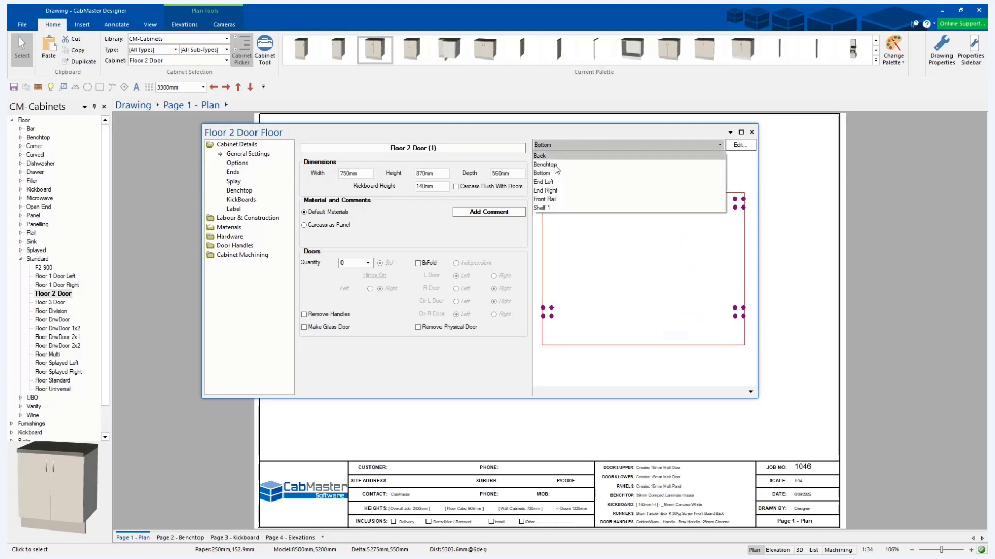
key("Down")
key("Down")
key("Return")
Choose Shelf 1 as the previewed part and open it in the machining editor.
left_click(580, 147)
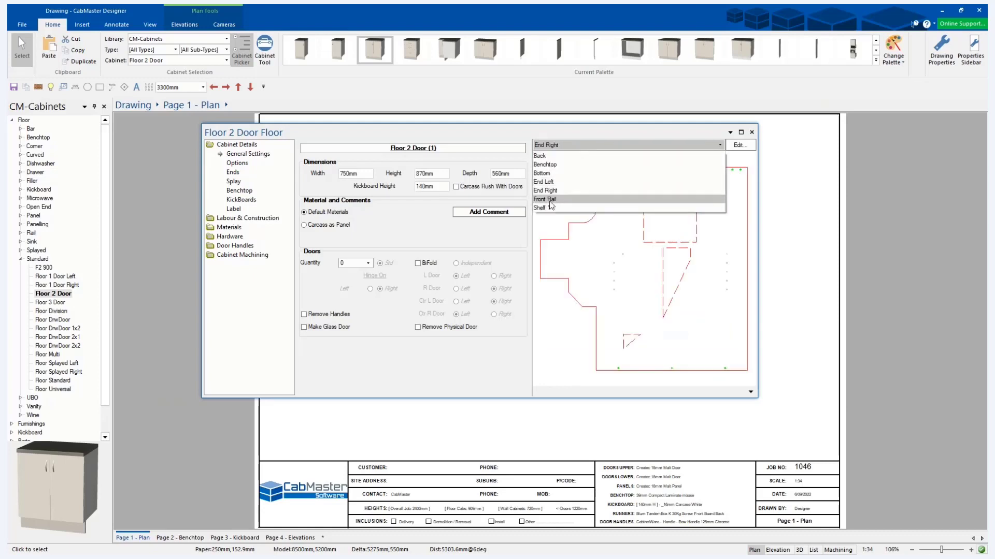
left_click(553, 208)
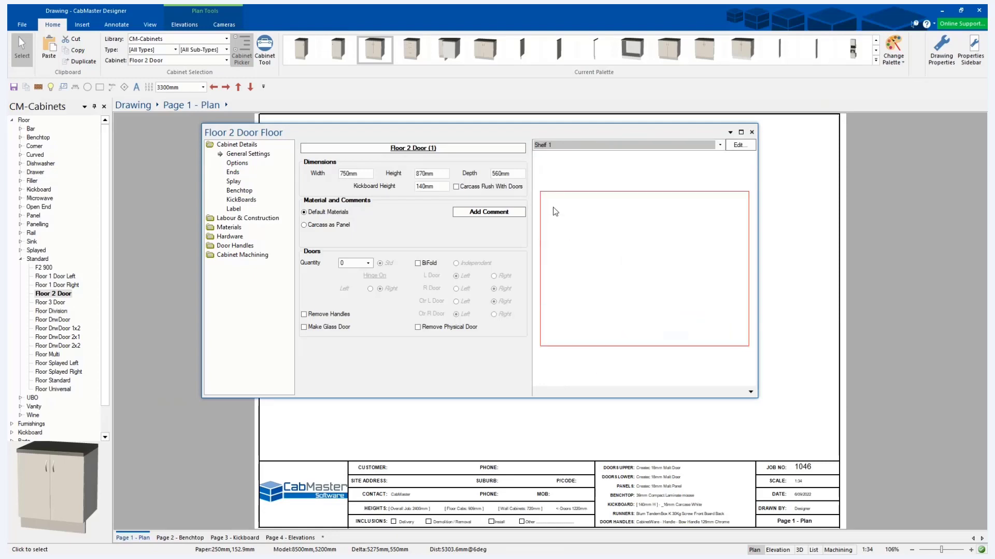
left_click(739, 147)
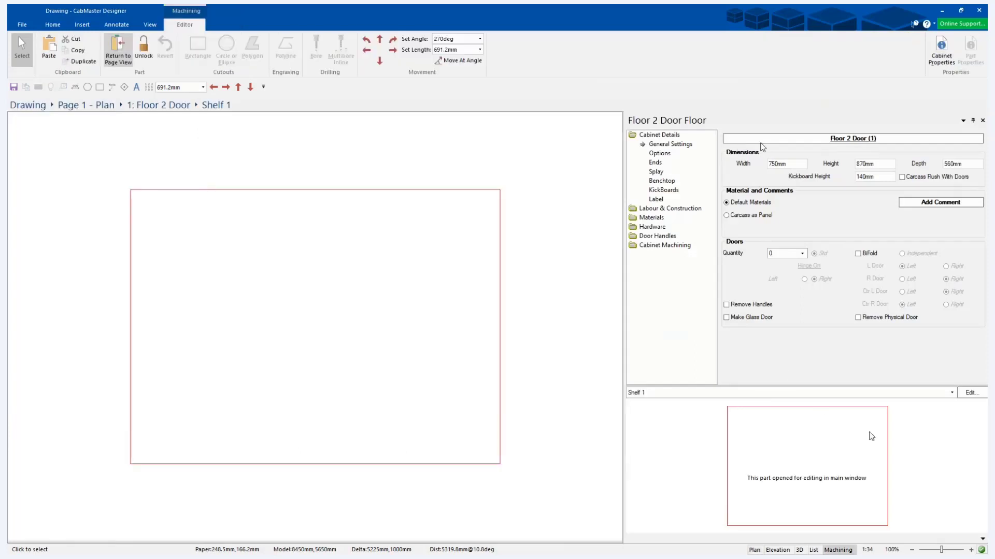
Resize the cabinet properties pane and its category, settings and preview areas beside the shelf drawing.
left_click_drag(718, 355, 794, 349)
left_click_drag(625, 358, 718, 357)
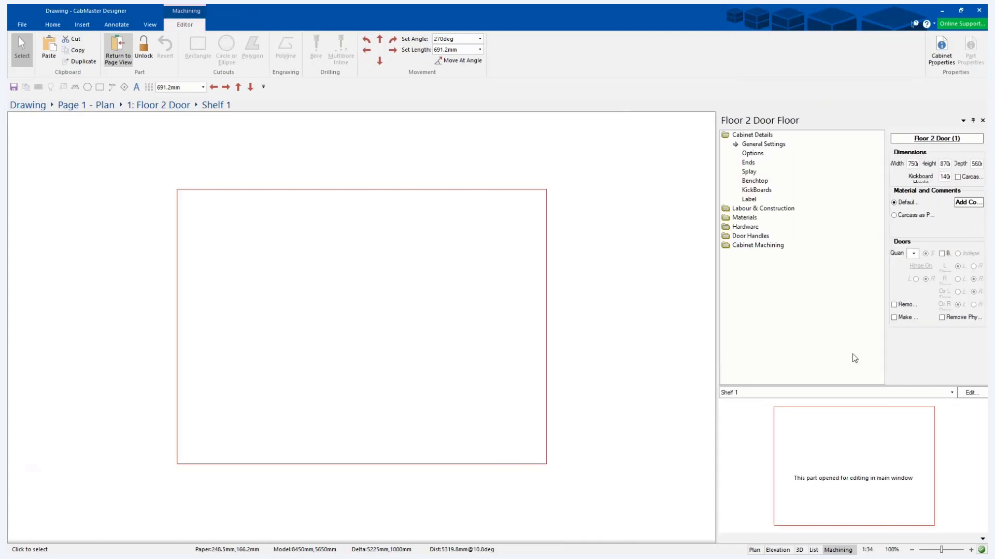
left_click_drag(886, 367, 816, 362)
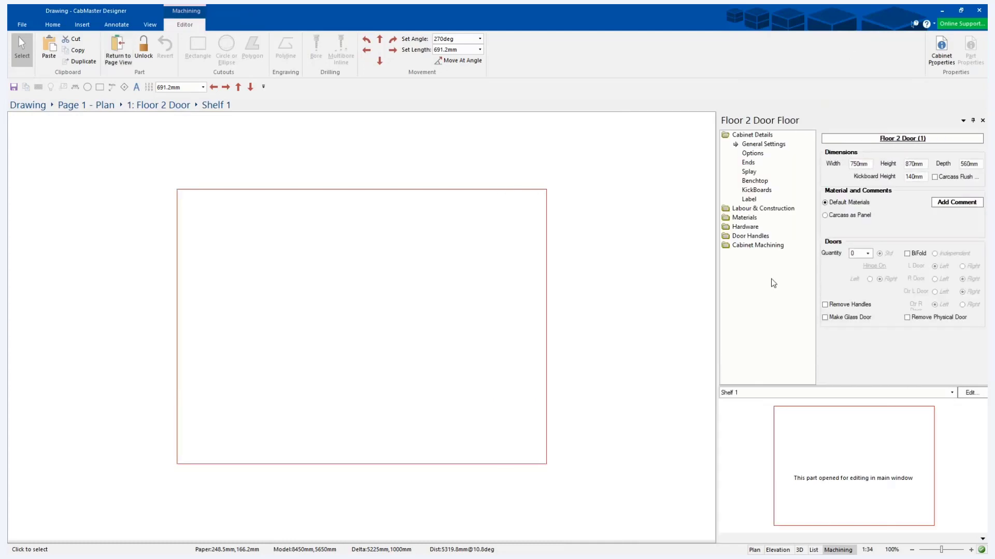
left_click_drag(713, 334, 700, 329)
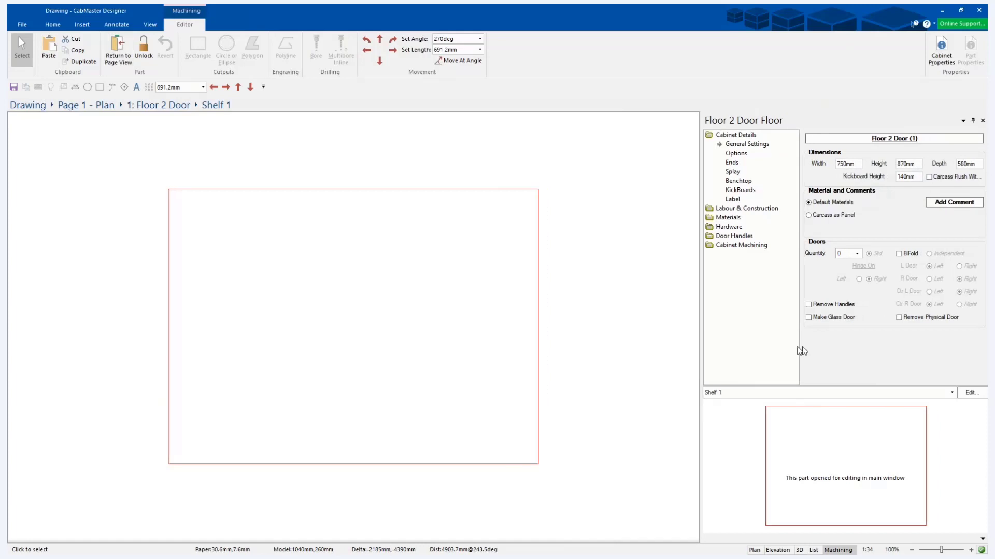
mouse_move(835, 385)
left_mouse_down()
mouse_move(830, 412)
mouse_move(830, 387)
left_mouse_up()
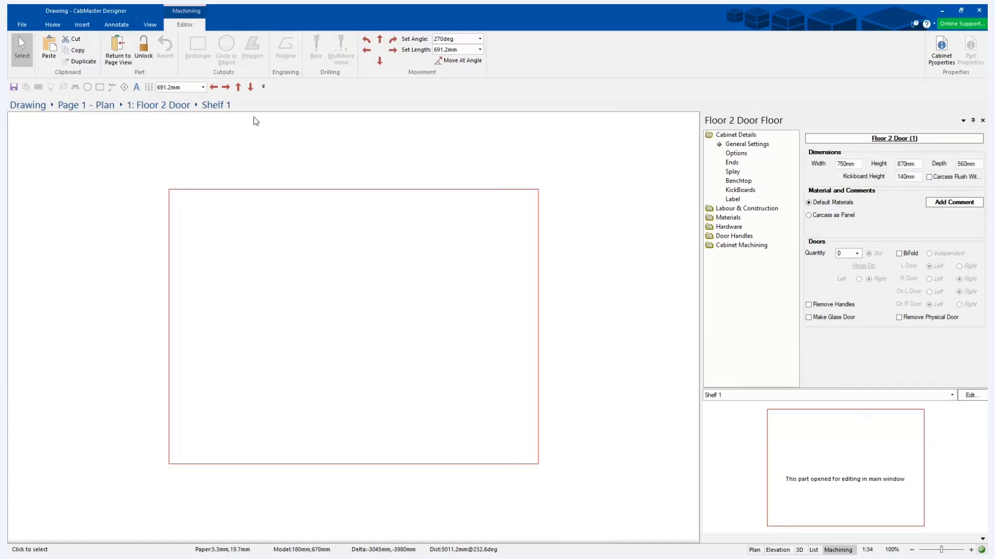
Return to the plan page and dock the floating cabinet properties beside the drawing.
left_click(117, 59)
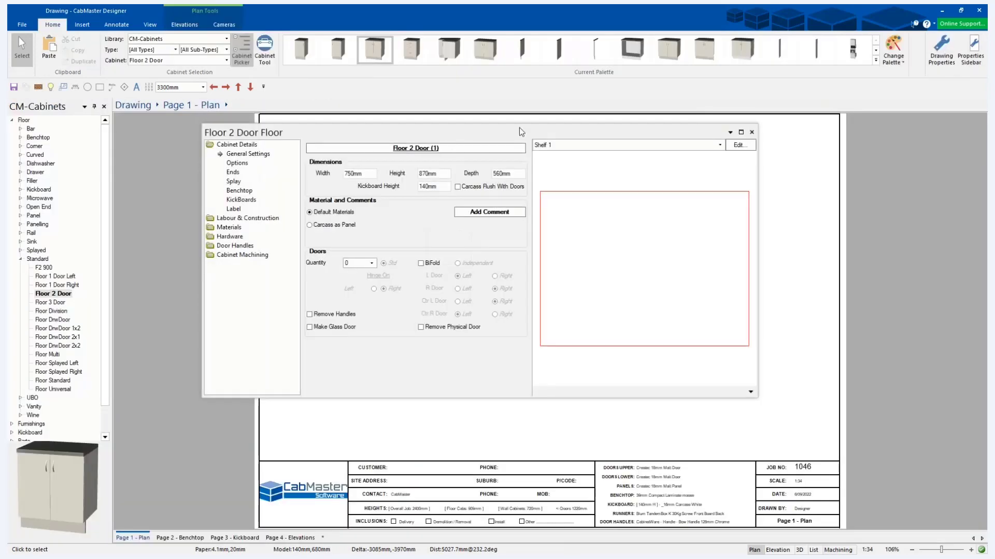
left_click_drag(552, 167, 970, 321)
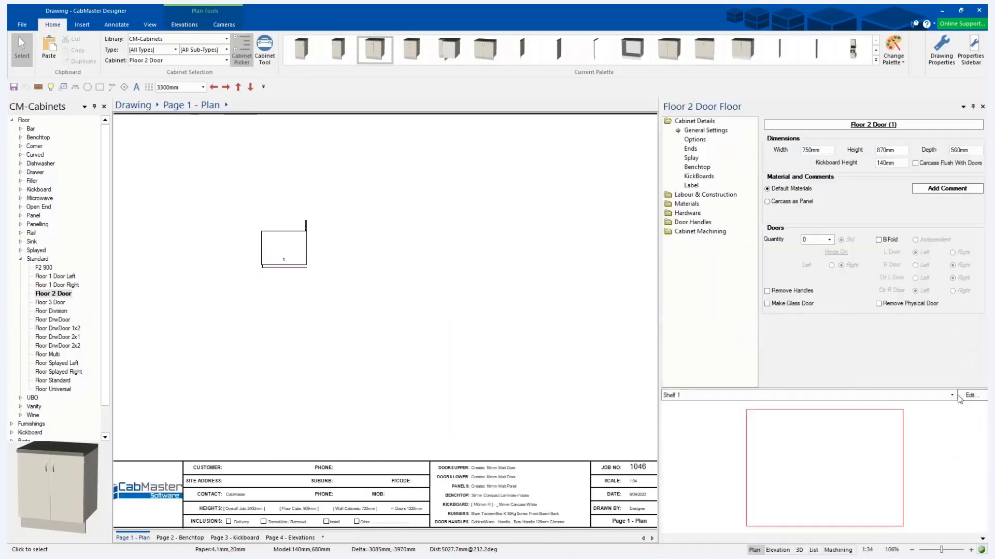
Turn off the part preview in the Cabinet Machining View settings and resize the docked properties and preview areas.
left_click(695, 231)
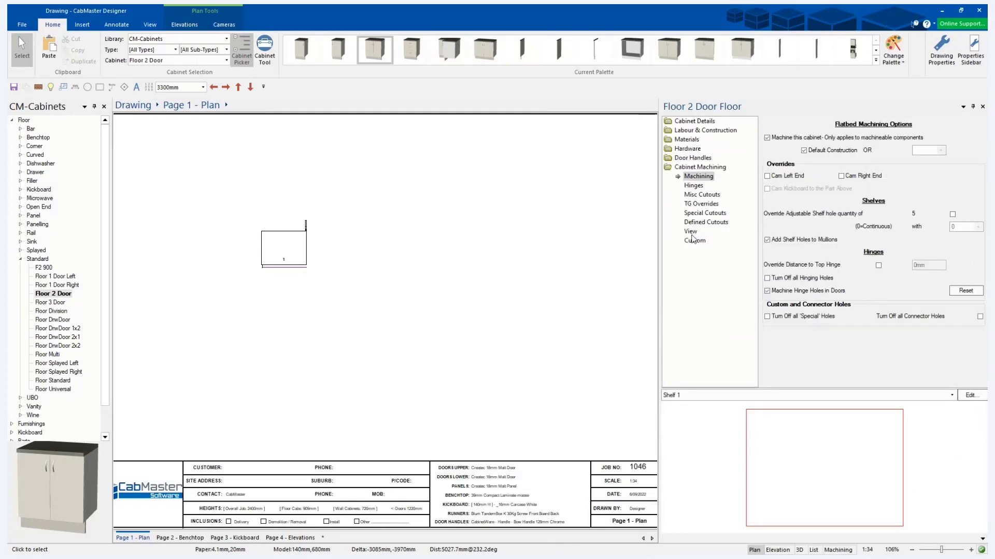
left_click(691, 233)
left_click(768, 150)
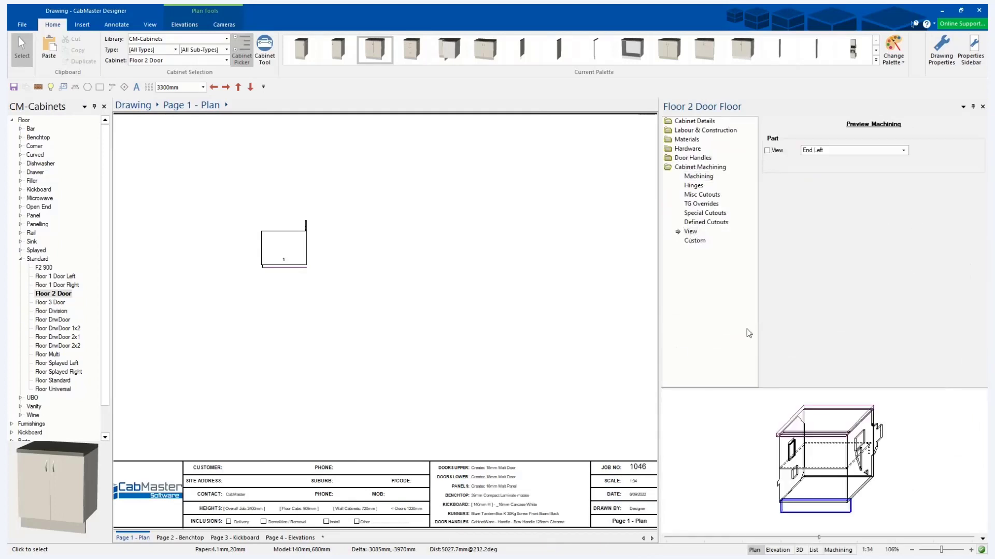
left_click_drag(657, 351, 684, 352)
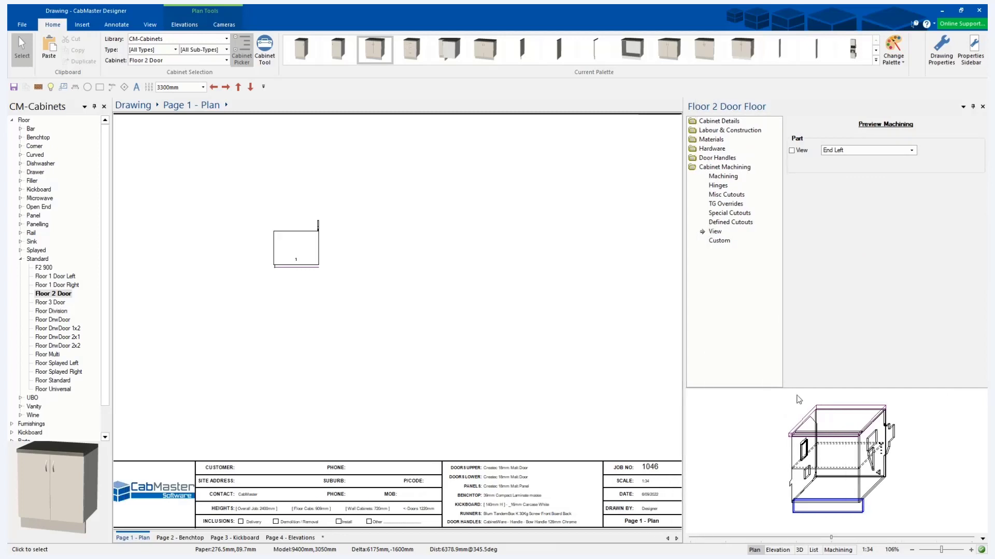
left_click_drag(798, 388, 789, 410)
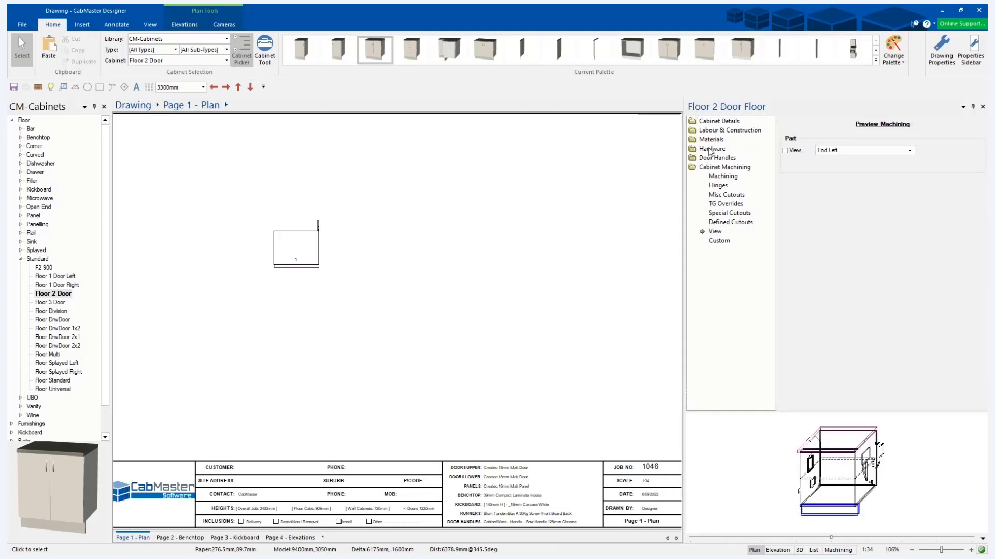
Look over the cabinet's general and flatbed machining settings and switch the 3D preview back to the Machining display.
left_click(714, 121)
left_click(847, 381)
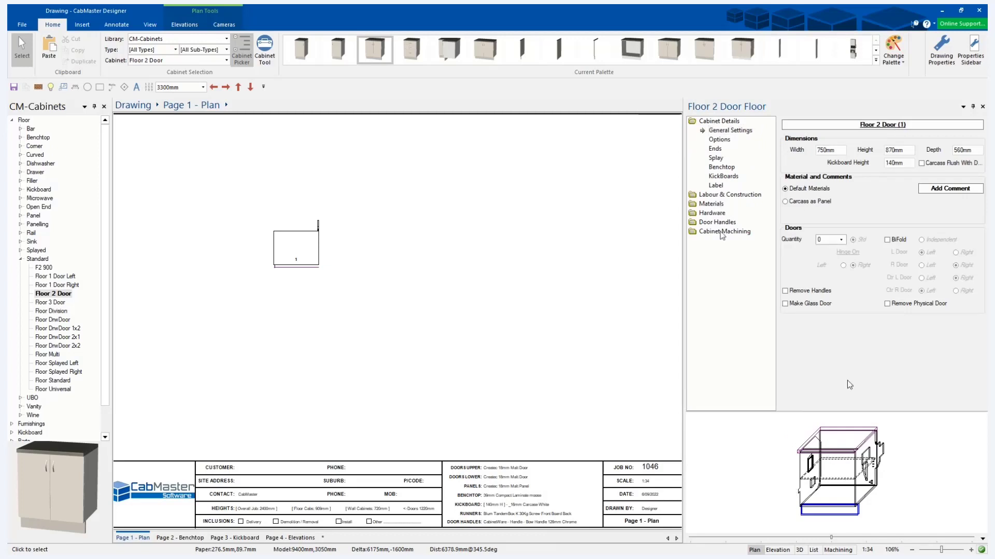
left_click(721, 232)
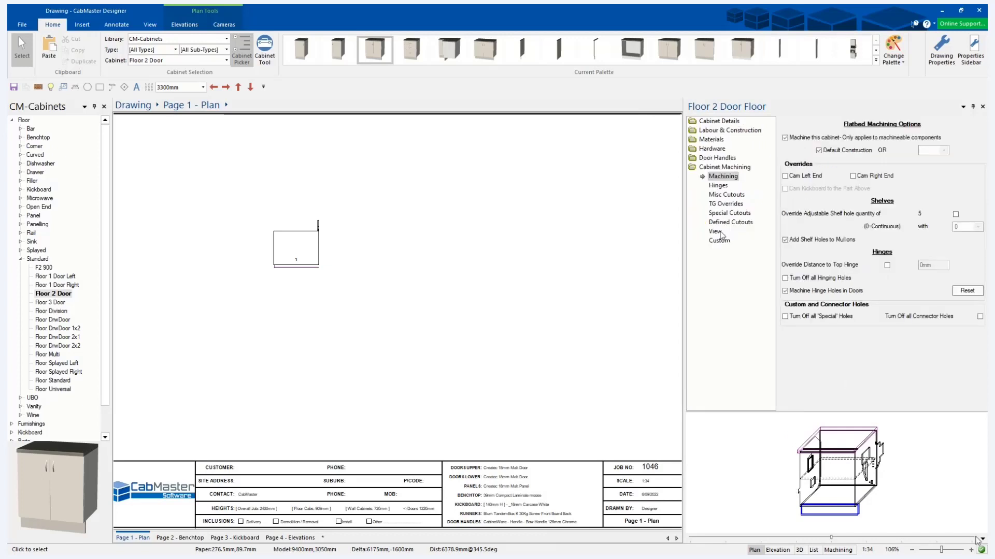
right_click(935, 472)
left_click(940, 360)
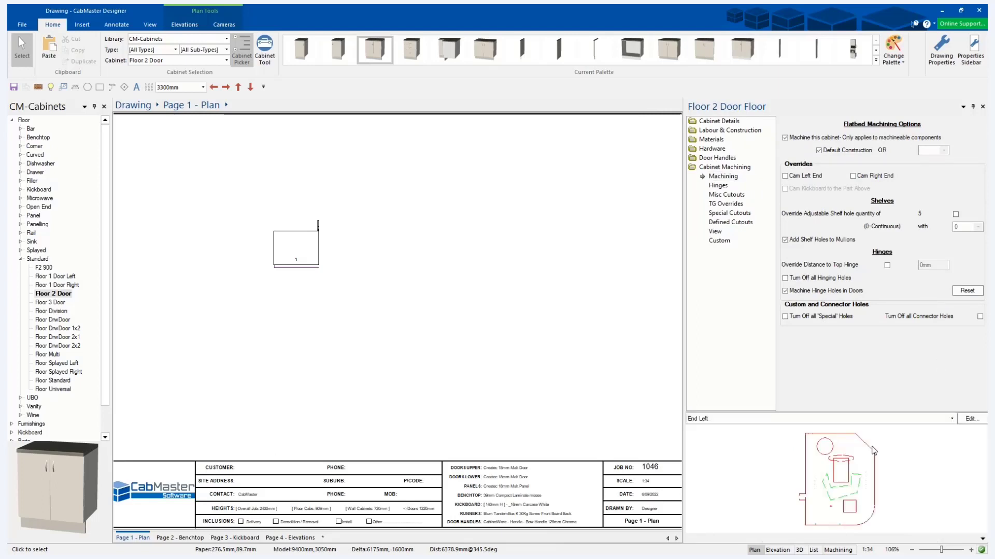
Choose the cabinet's Bottom part in the preview and open it in the machining editor.
left_click(888, 420)
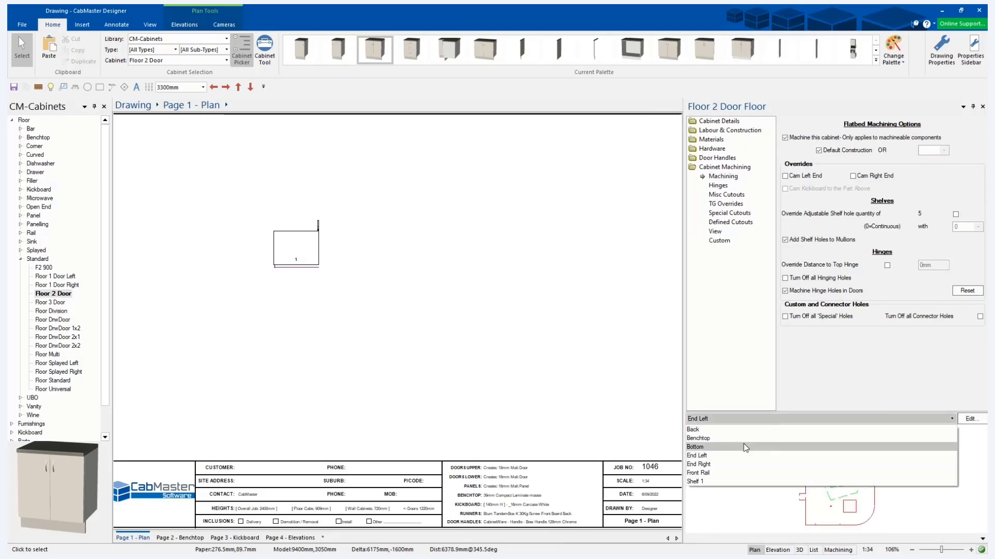
left_click(744, 446)
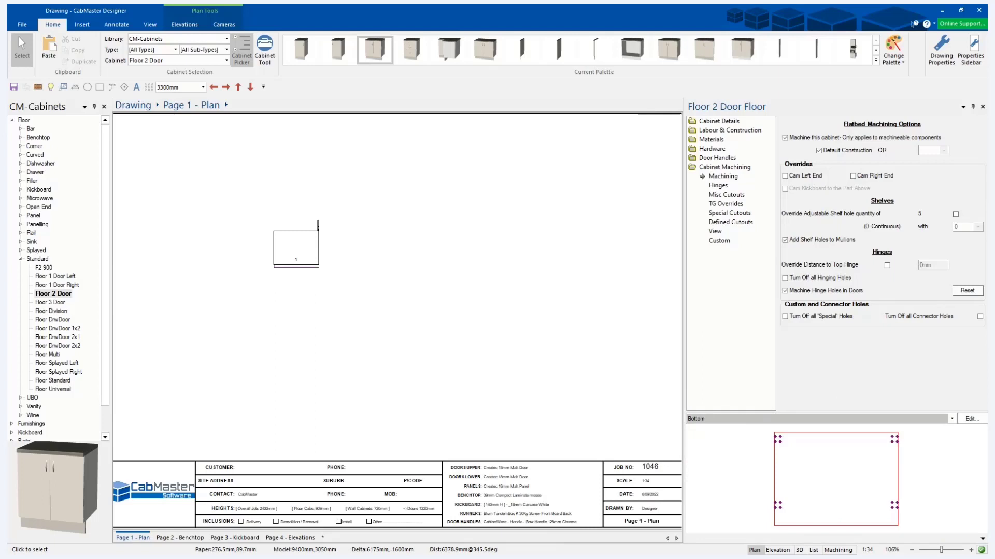
left_click(970, 419)
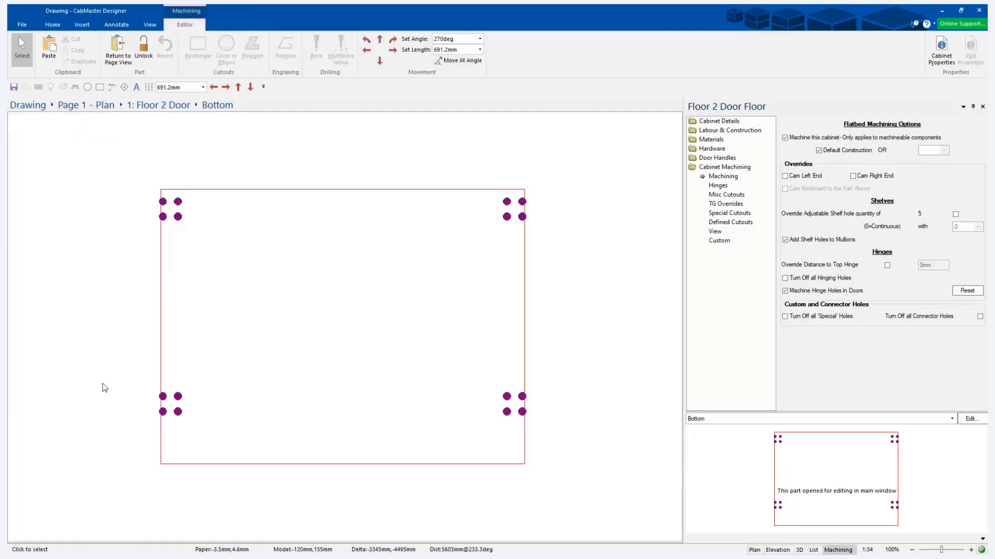
Select the four bores near the bottom panel's lower-left corner and move them right by 691.2 mm.
left_click(163, 397)
right_click(163, 399)
left_click(181, 373)
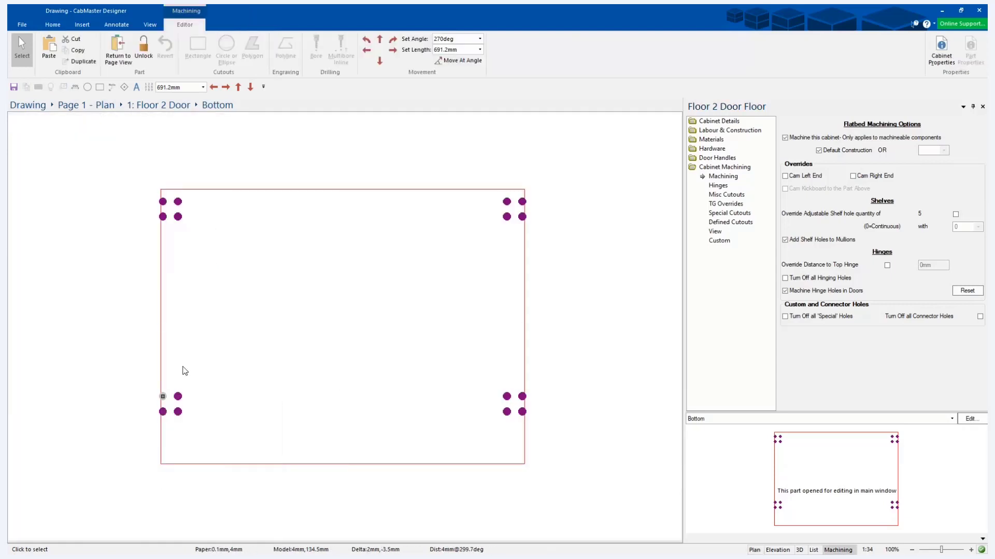
left_click(177, 397)
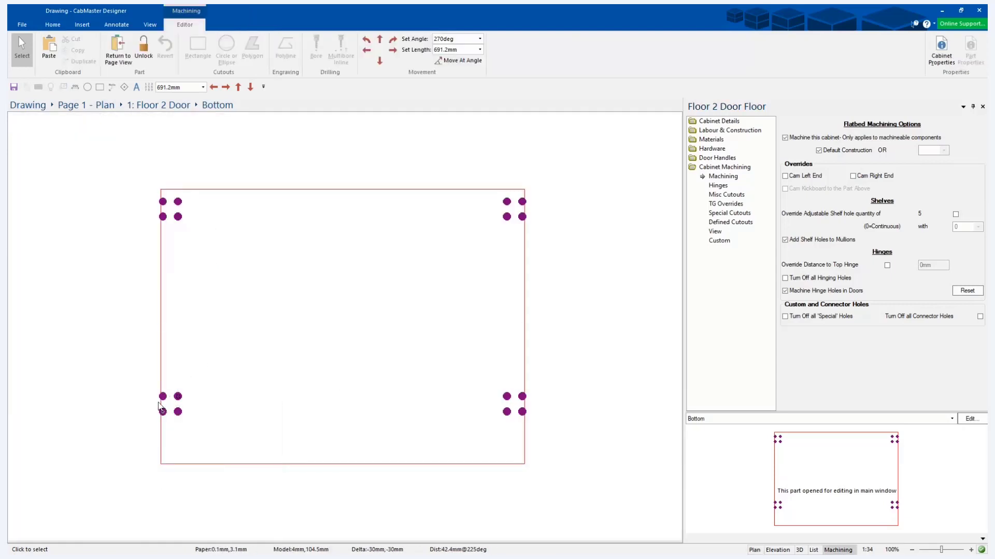
left_click(163, 397, "ctrl")
left_click(162, 412, "ctrl")
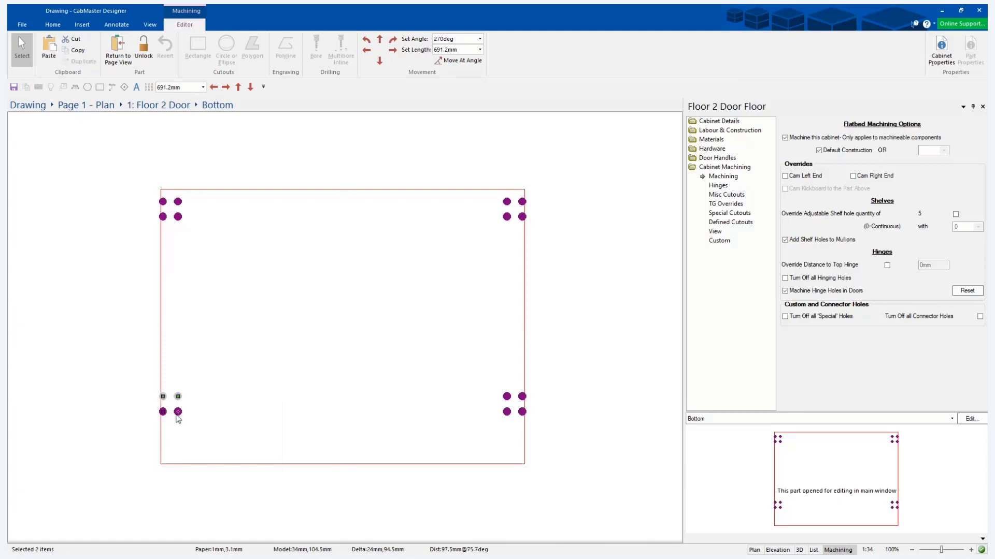
left_click(178, 412, "ctrl")
right_click(178, 412)
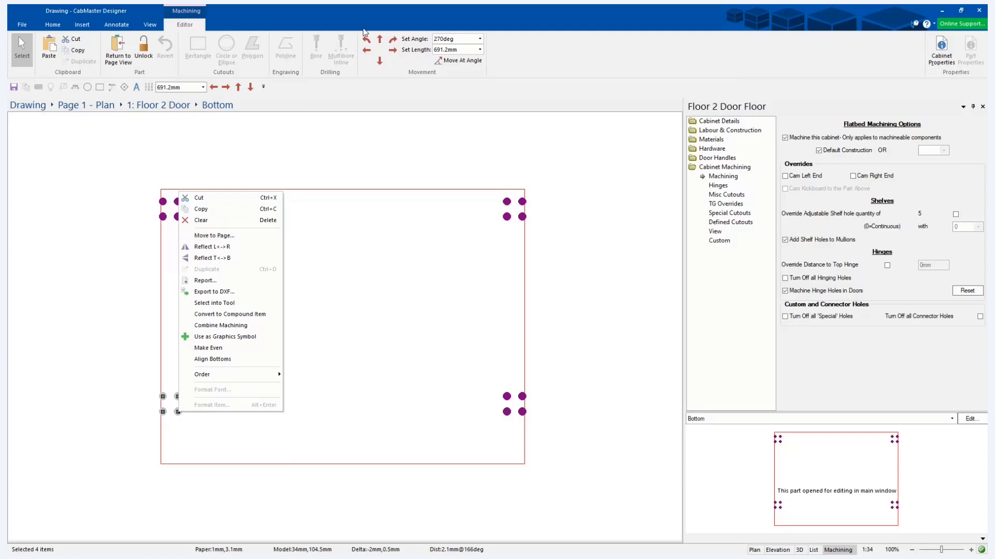
left_click(391, 50)
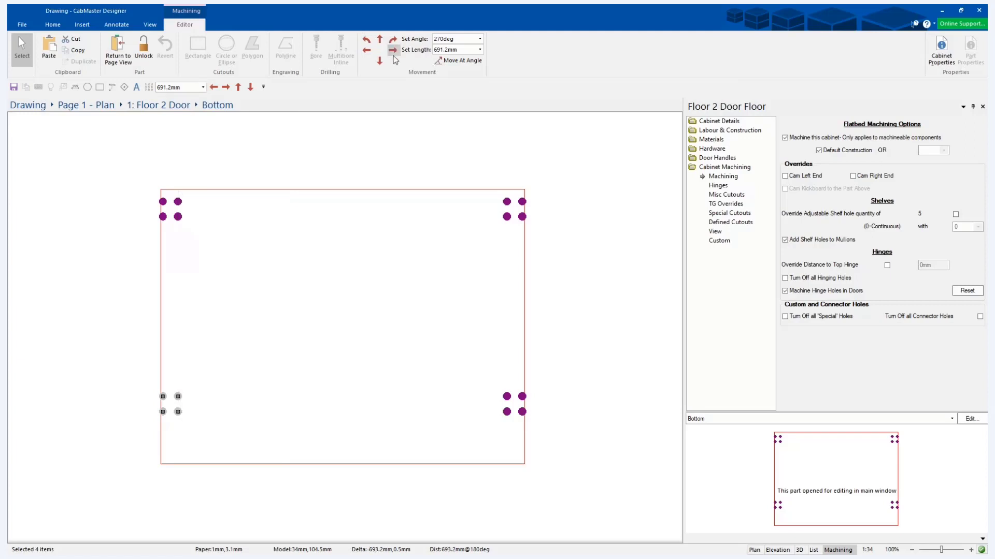
Move the four selected bores at the bottom panel's lower-right corner left by 150 mm and deselect them.
left_click(447, 50)
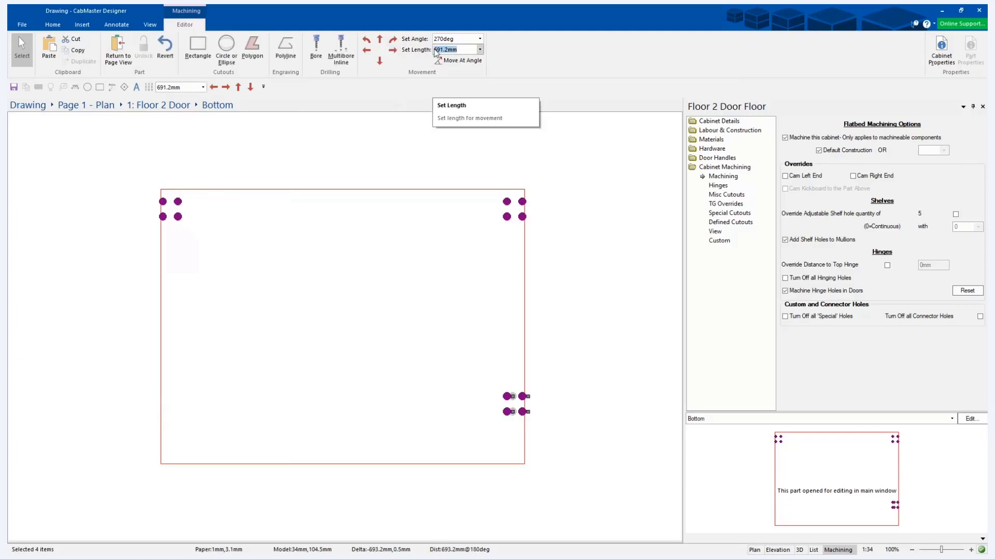
type("150")
left_click(367, 50)
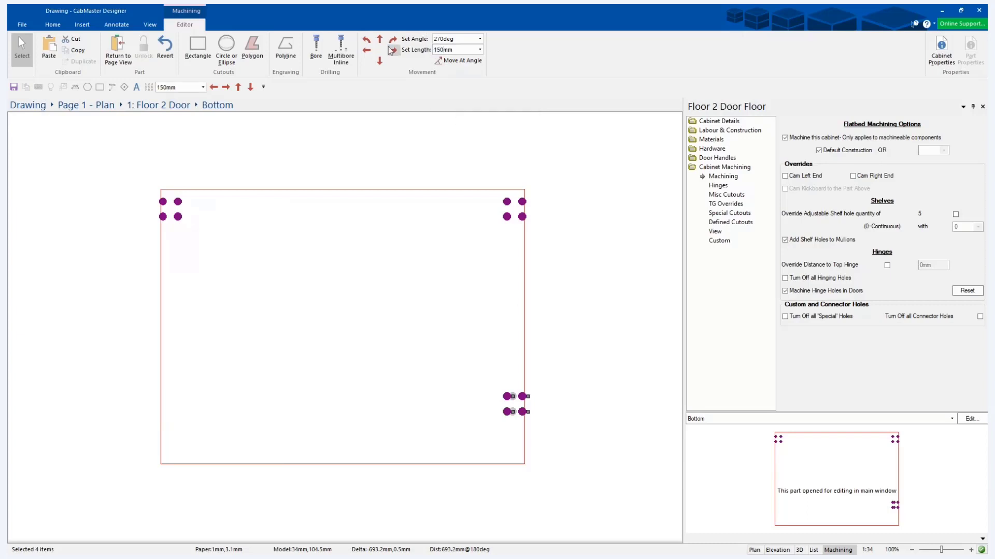
left_click(456, 346)
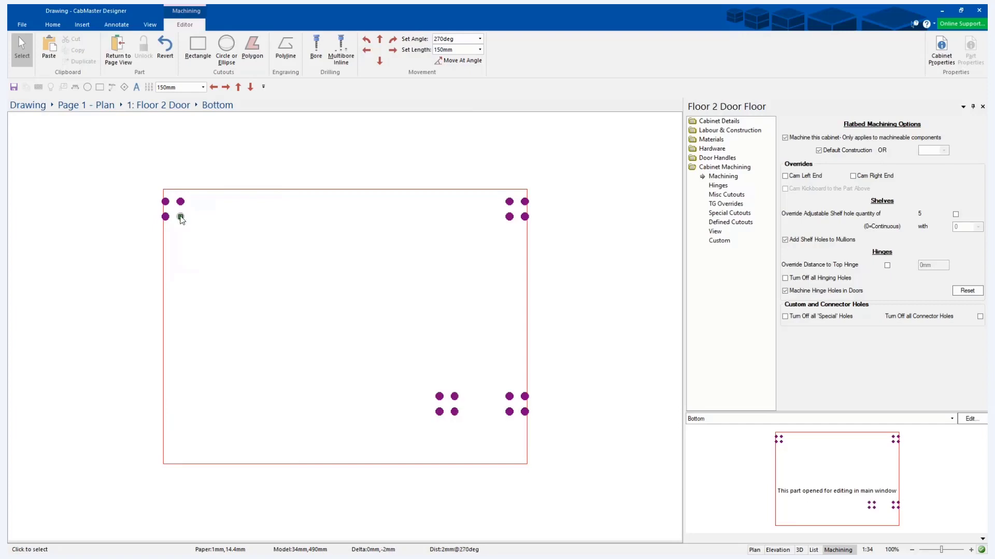
Review the commands offered for a single bore and for all four selected bores in the panel's upper-left corner.
right_click(180, 217)
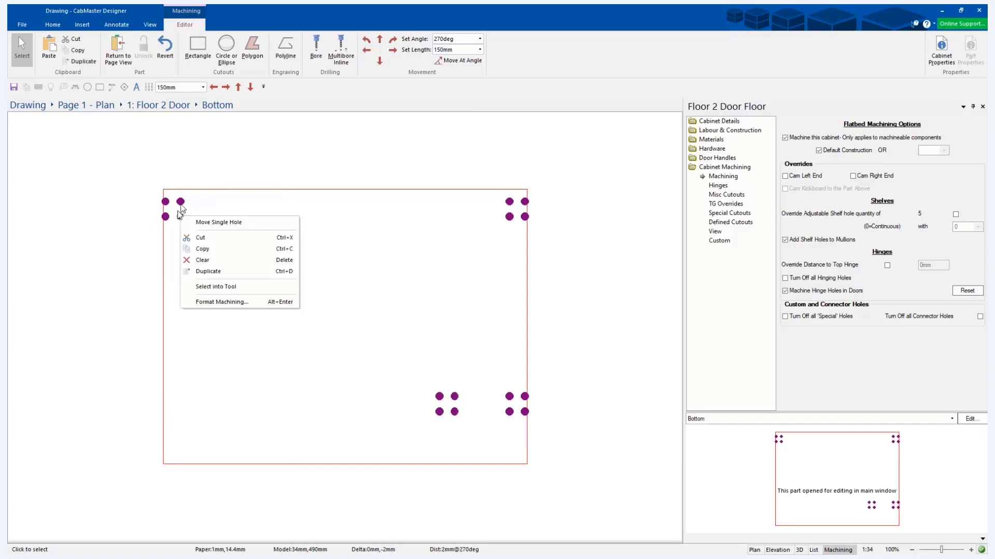
left_click(201, 209)
left_click_drag(117, 186, 163, 197)
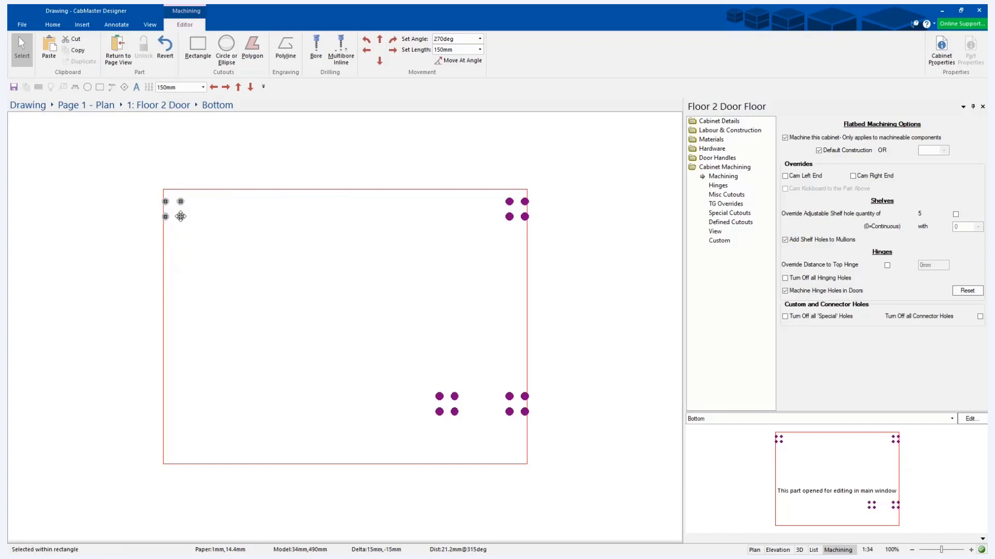
right_click(181, 216)
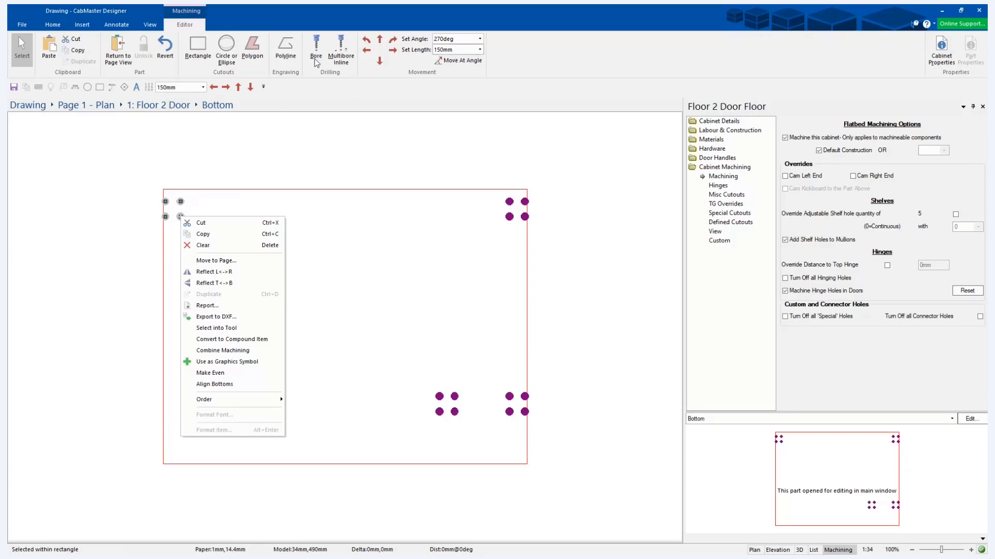
left_click(335, 284)
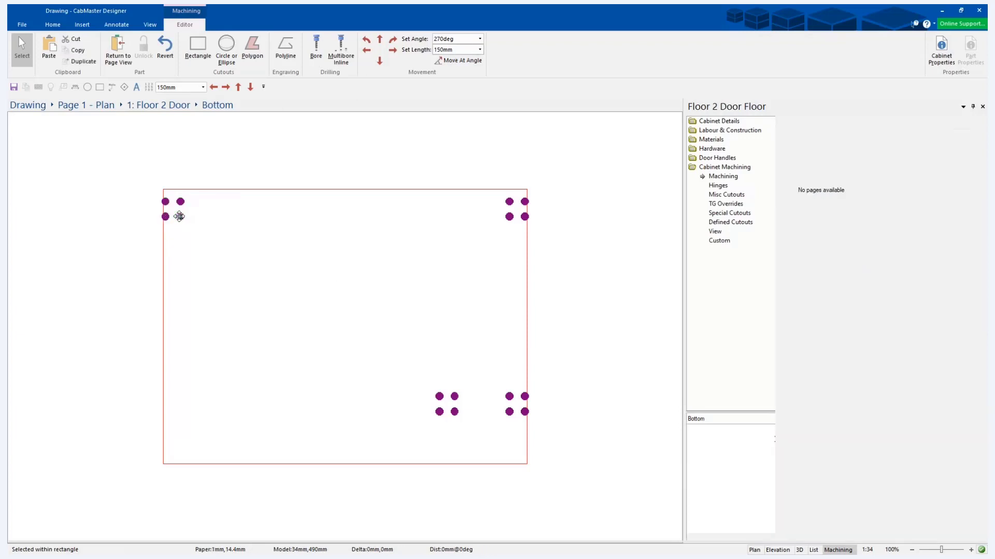
Examine the name, layer, size and position properties of the inner lower bore in the panel's upper-left group.
left_click(179, 216)
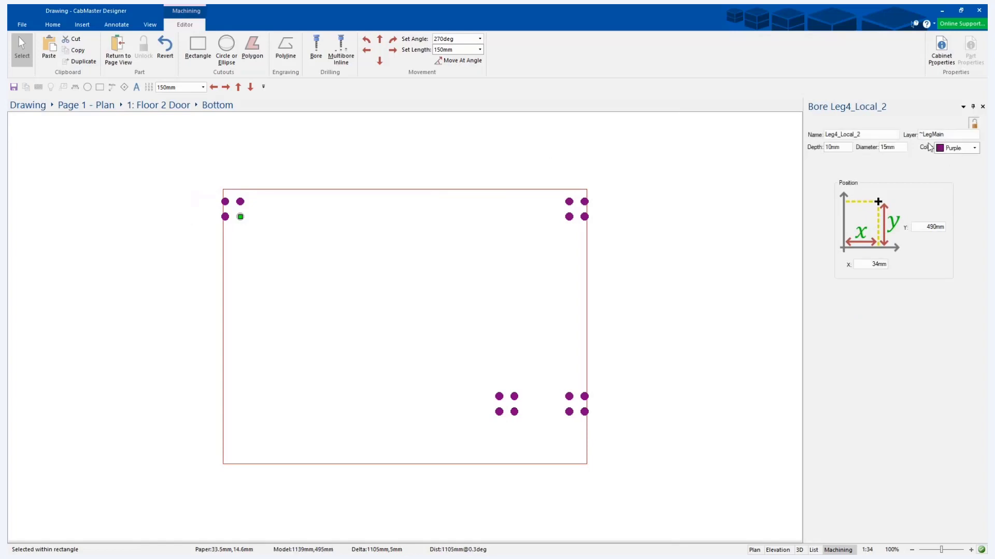
left_click(912, 136)
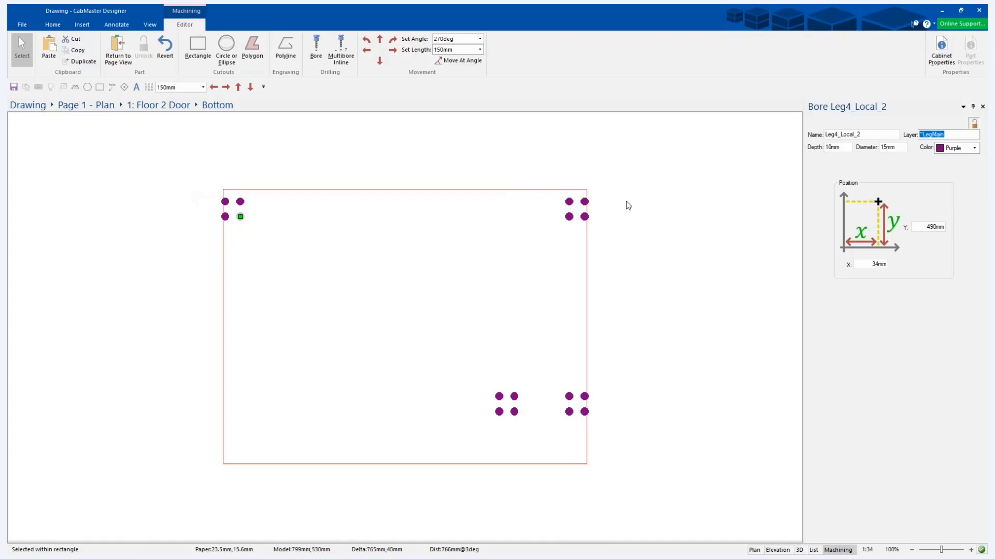
left_click(628, 217)
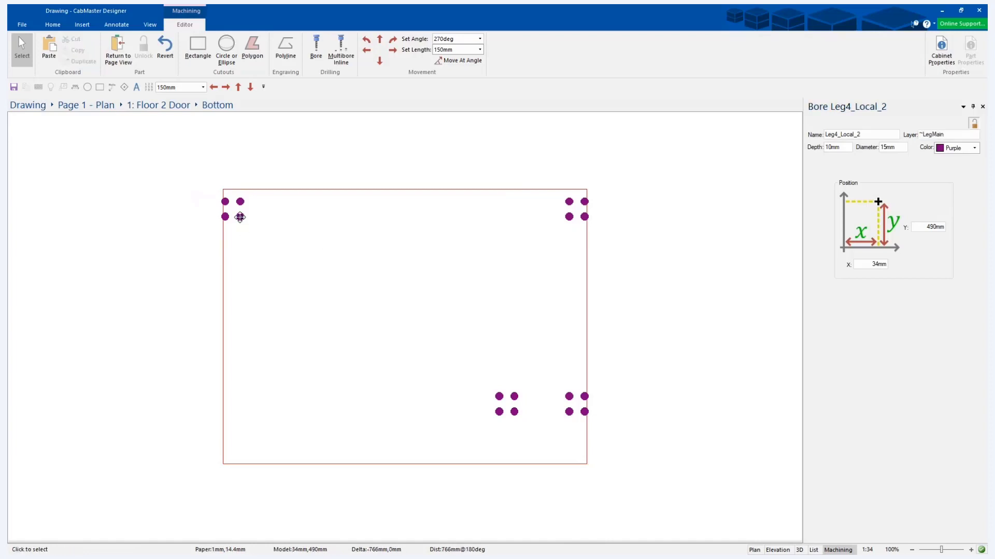
left_click(241, 217)
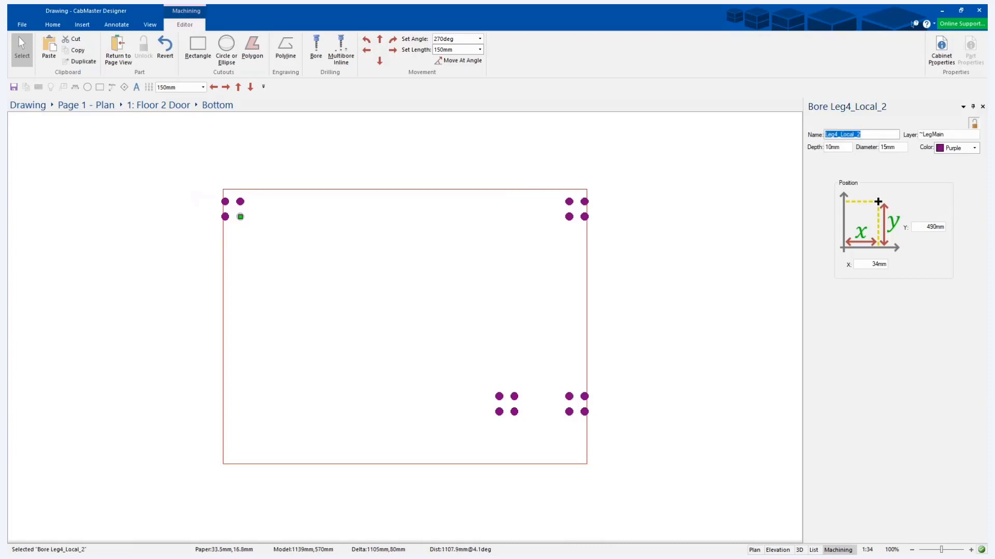
Lock the bore's property fields and check the properties of an upper-right bore and the panel's border.
left_click(974, 125)
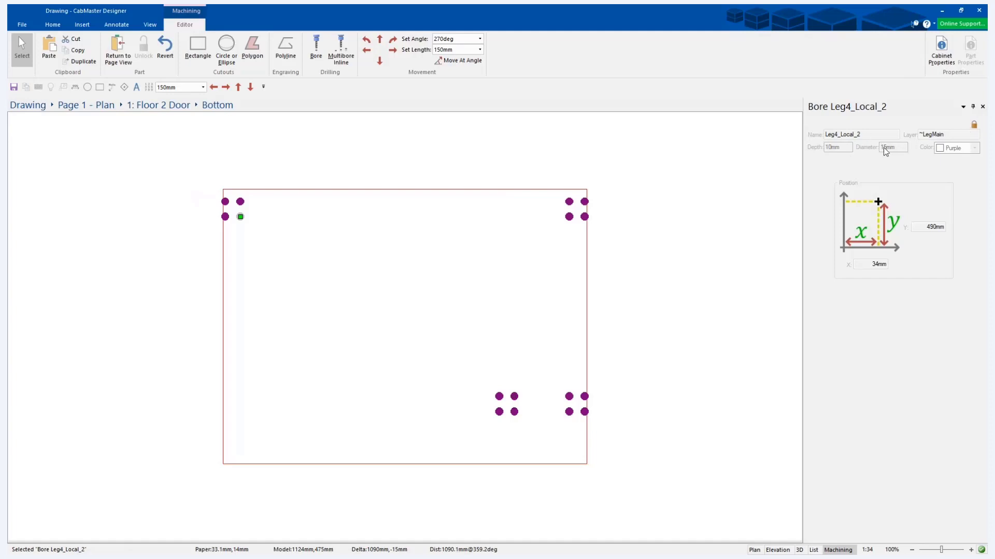
left_click(913, 134)
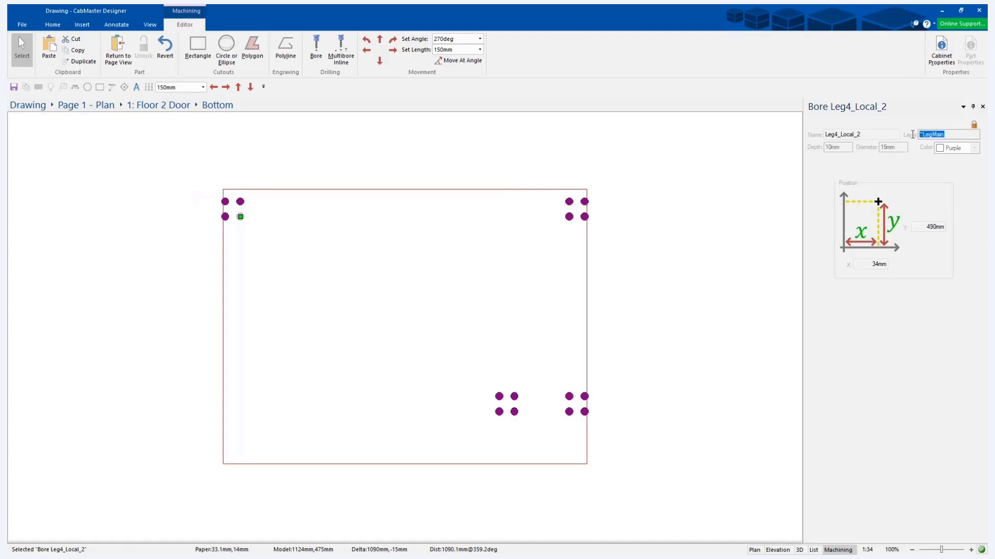
left_click(952, 137)
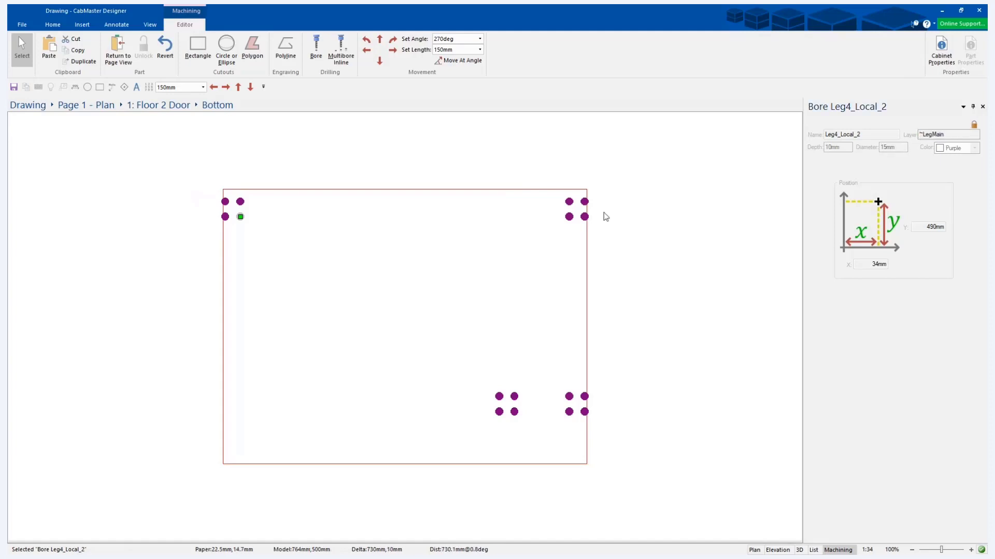
left_click(569, 201)
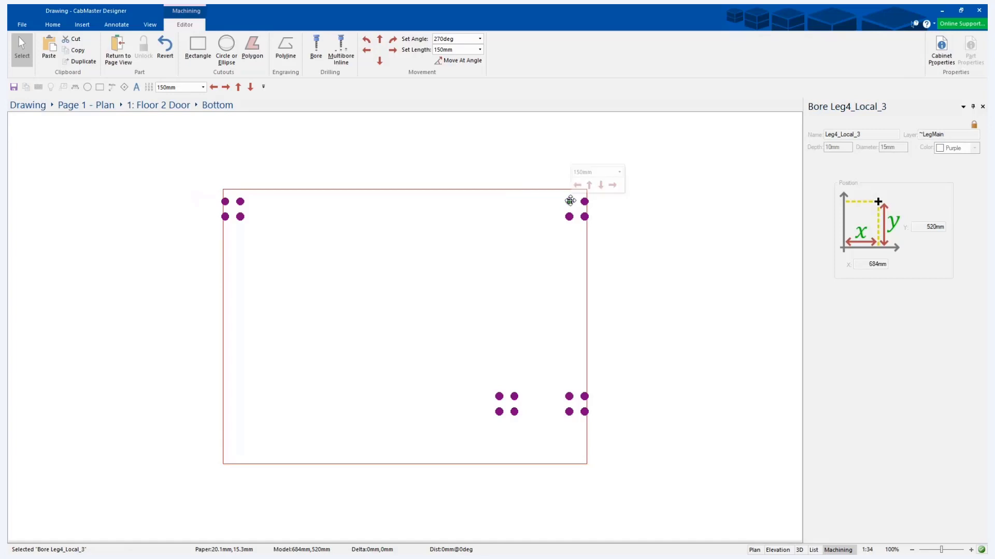
left_click(435, 190)
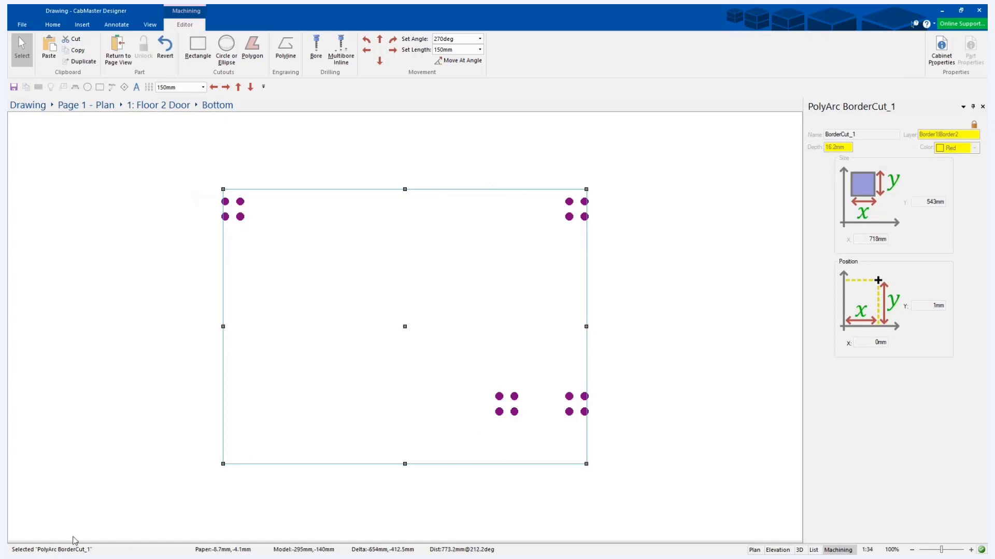
Return to the plan page and undock the cabinet's properties into a floating window over the drawing.
left_click(118, 52)
double_click(455, 249)
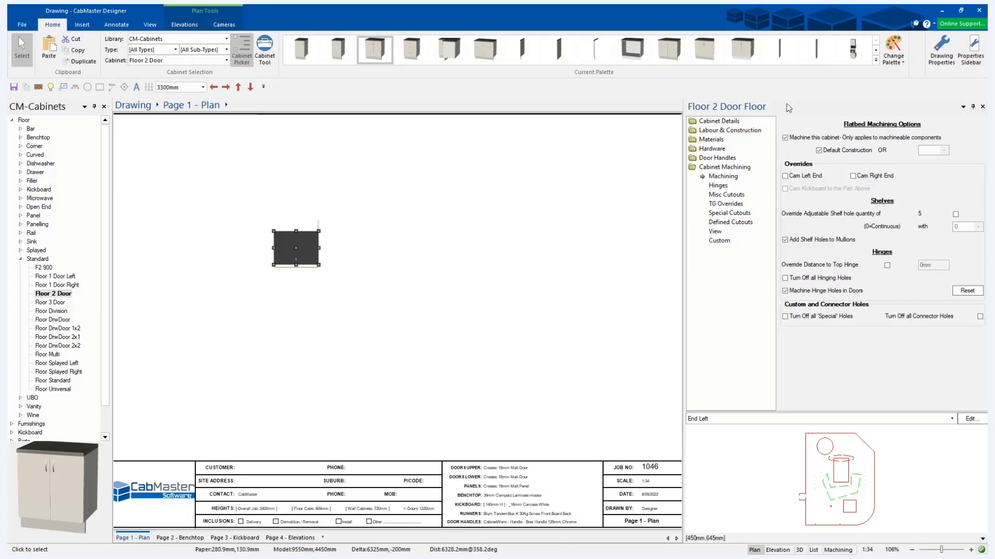
left_click_drag(786, 105, 281, 95)
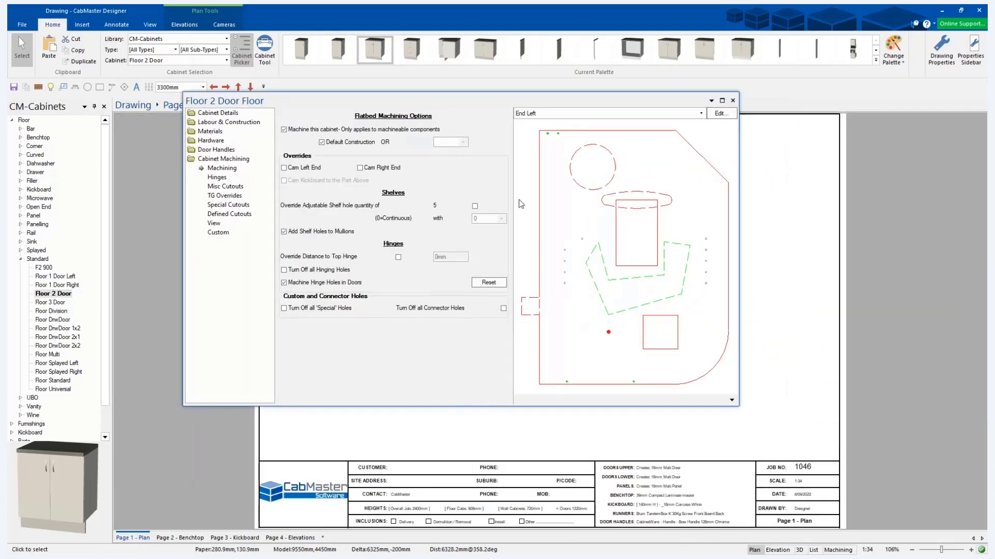
Enlarge the properties window and examine the step, layer and depth details of the End Left part's border, cutouts and bores in the preview.
left_click(540, 228)
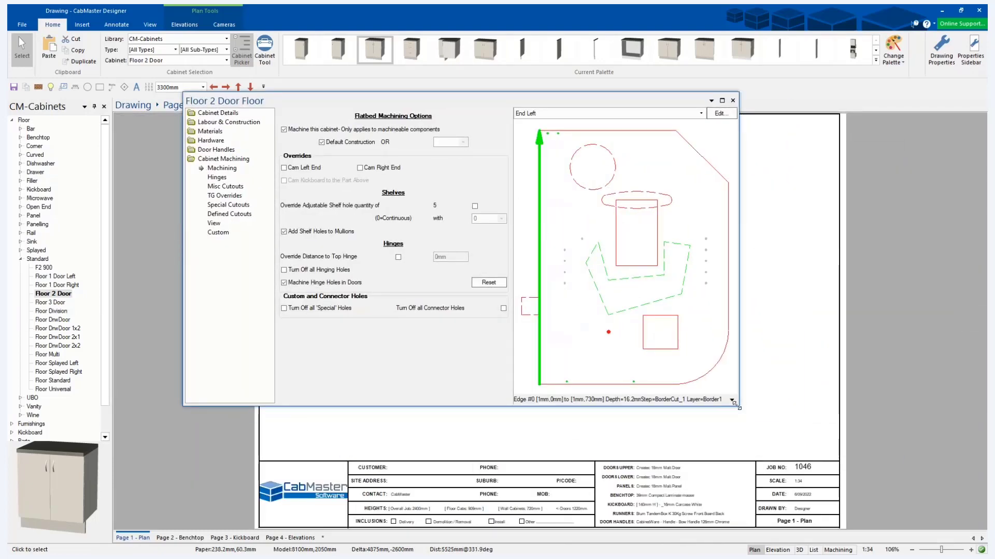
left_click(678, 347)
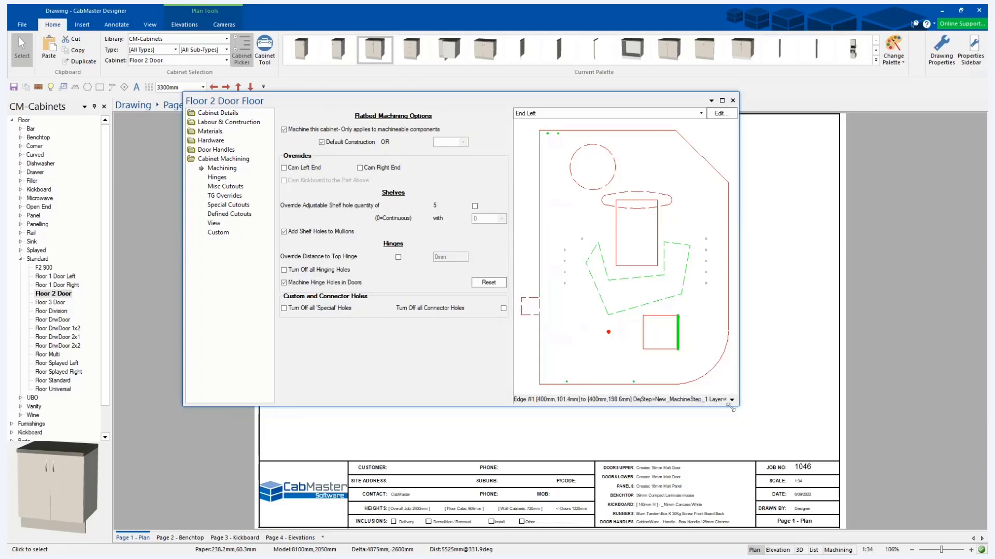
left_click_drag(738, 406, 854, 437)
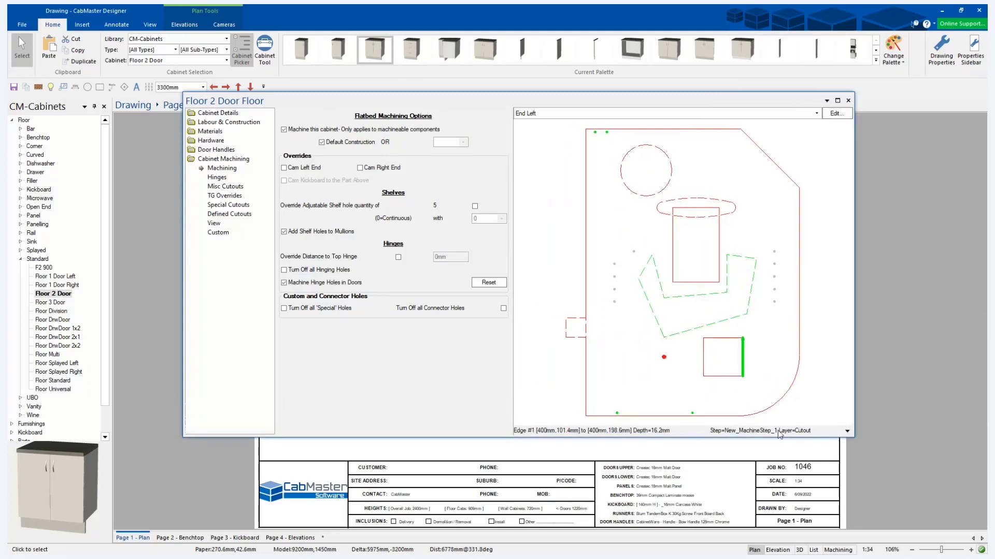
left_click(775, 302)
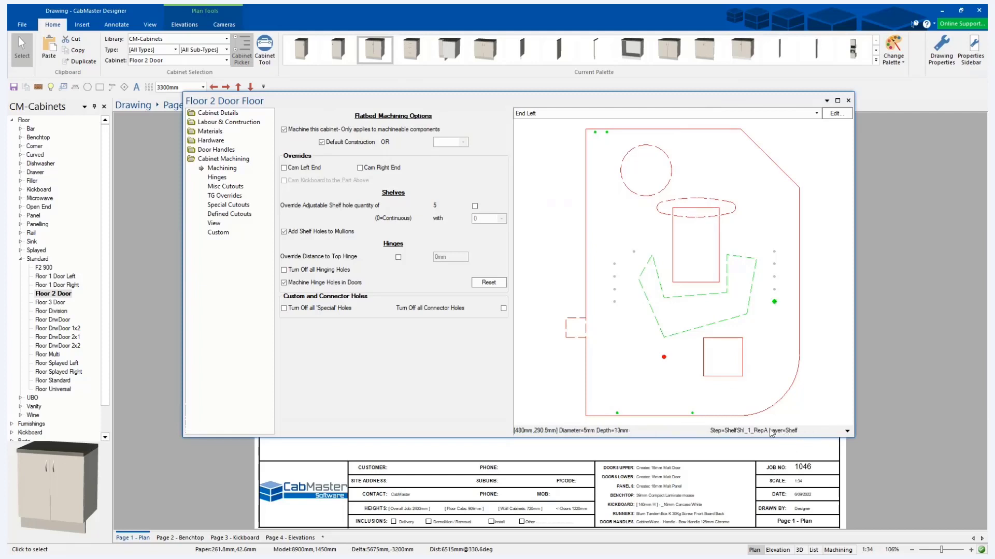
left_click(634, 252)
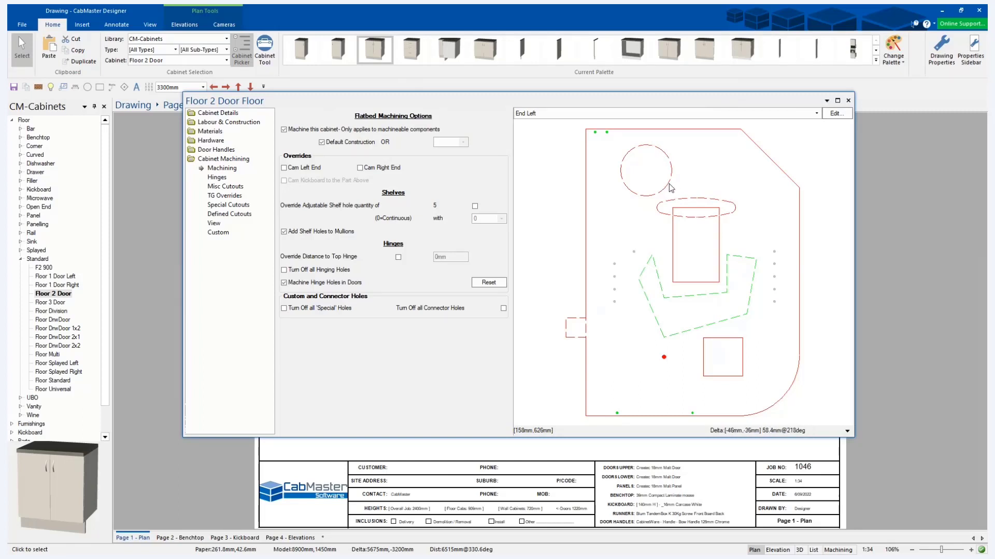
left_click(673, 230)
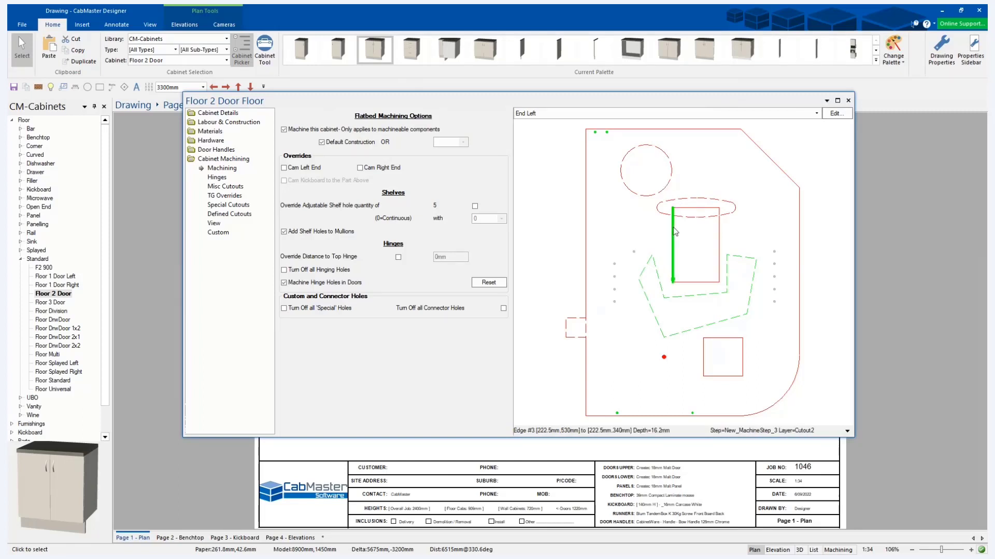
left_click(696, 208)
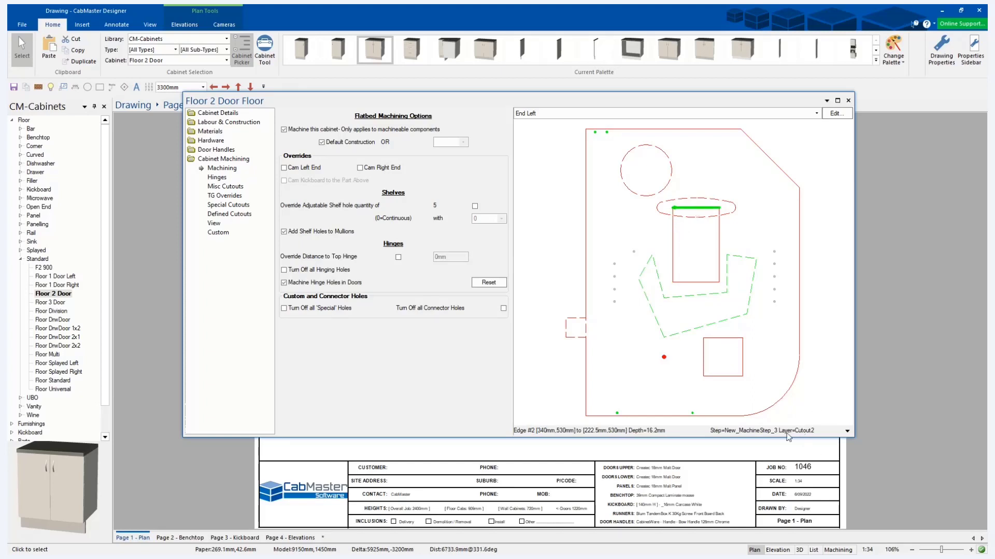
left_click(726, 375)
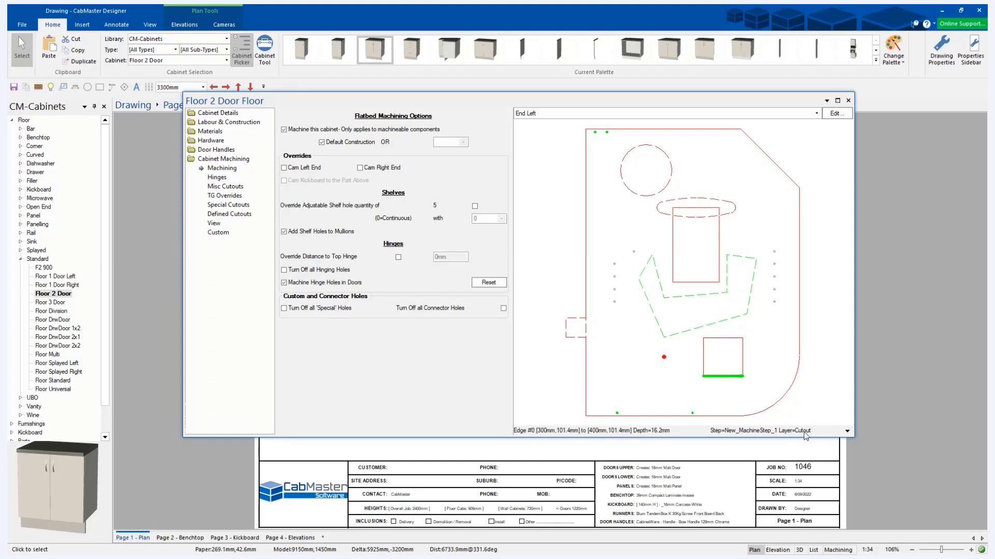
left_click(664, 357)
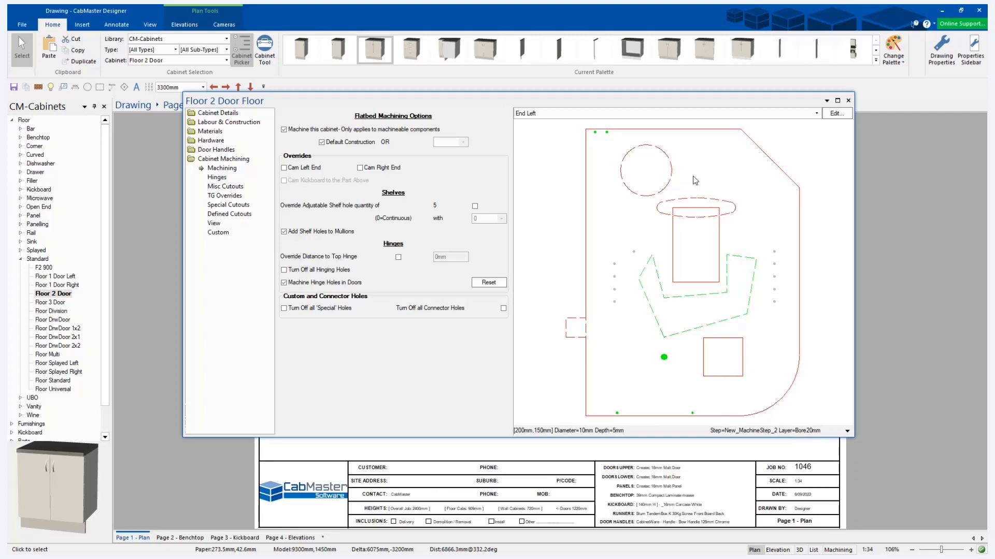
Choose the cabinet's End Right part in the preview and open it in the machining editor.
left_click(816, 113)
left_click(592, 158)
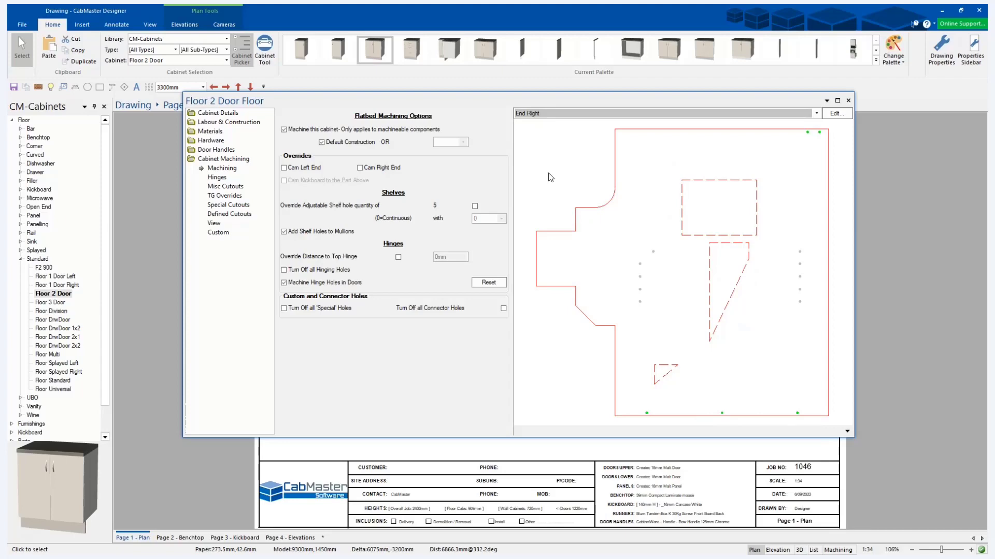
left_click(839, 117)
Check the editing options offered for the straight right edge of the End Right panel's border.
left_click(482, 327)
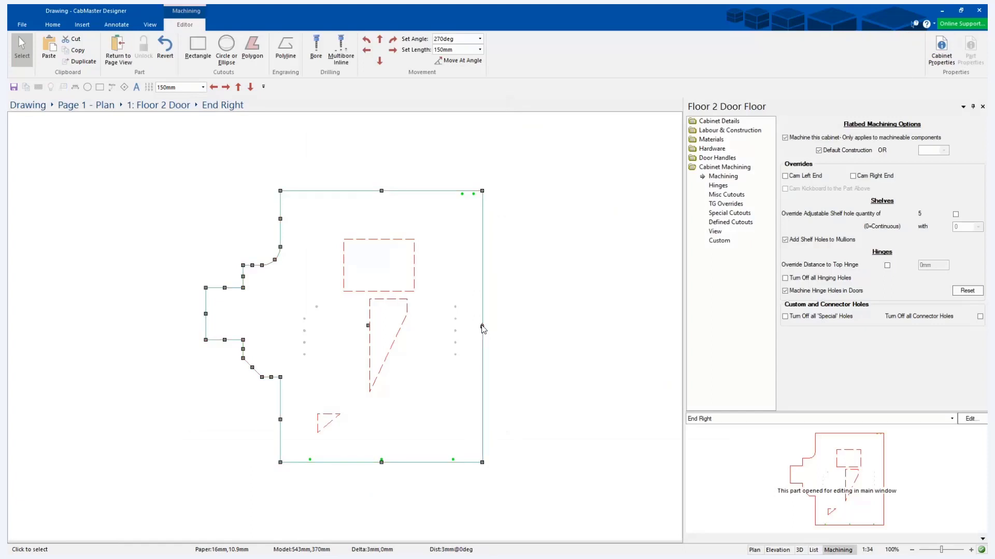
right_click(482, 328)
left_click(485, 274)
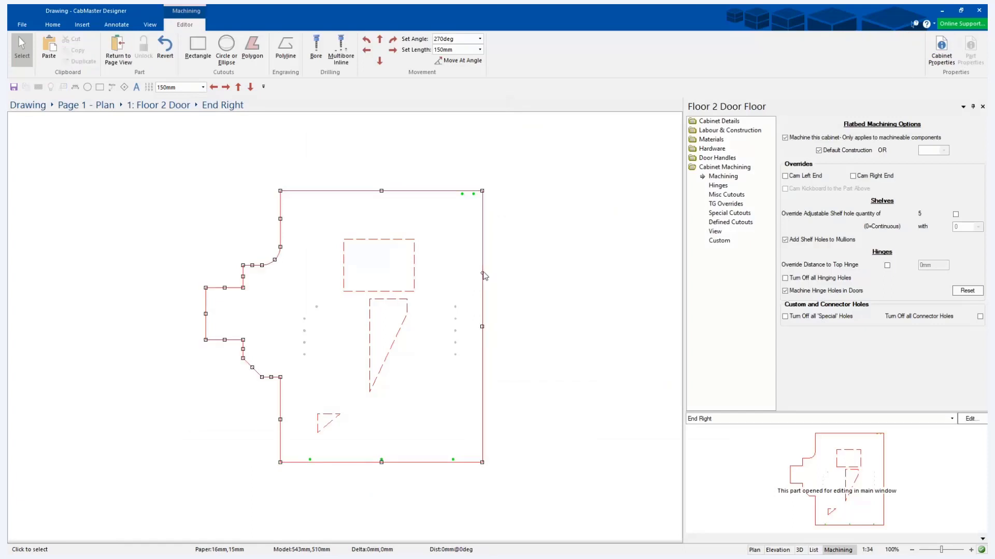
left_click(482, 272)
right_click(482, 274)
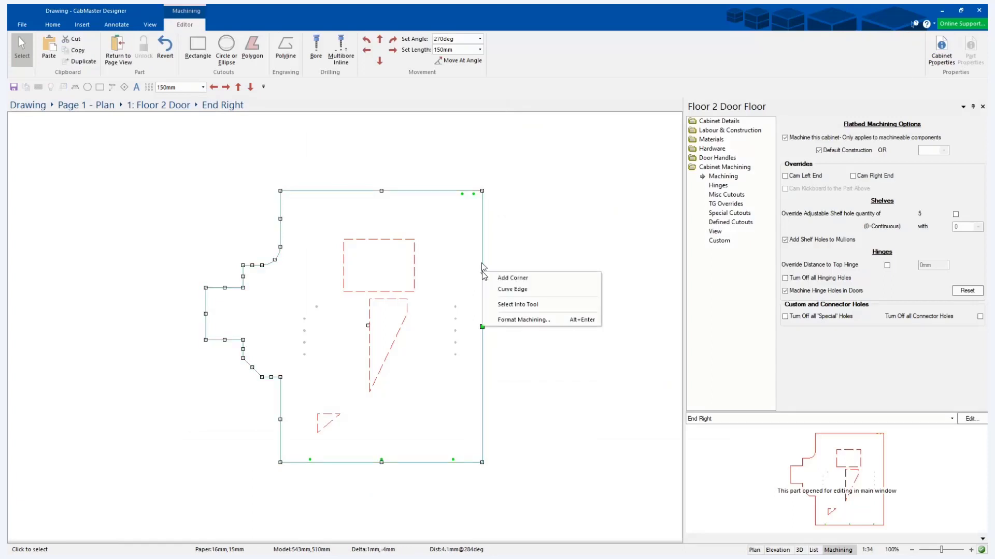
left_click(481, 249)
left_click(522, 261)
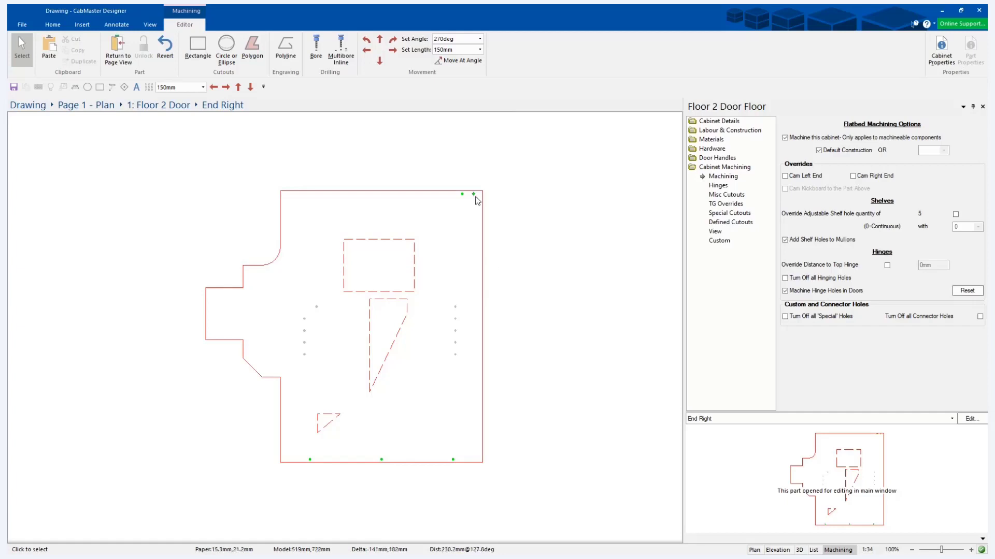
Move the End Right panel's upper rectangular cutout 150 mm right and back left by the same distance.
left_click(414, 265)
right_click(414, 266)
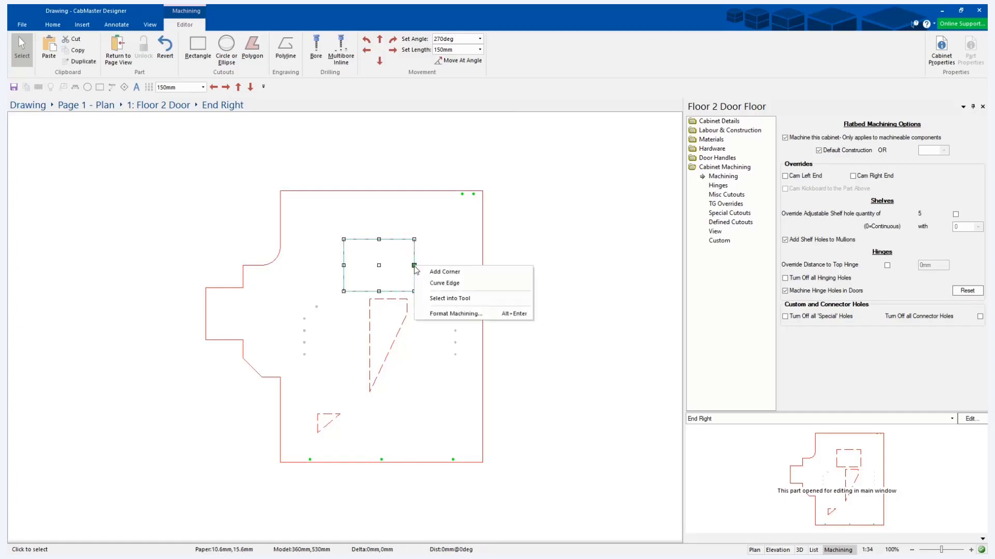
left_click(379, 266)
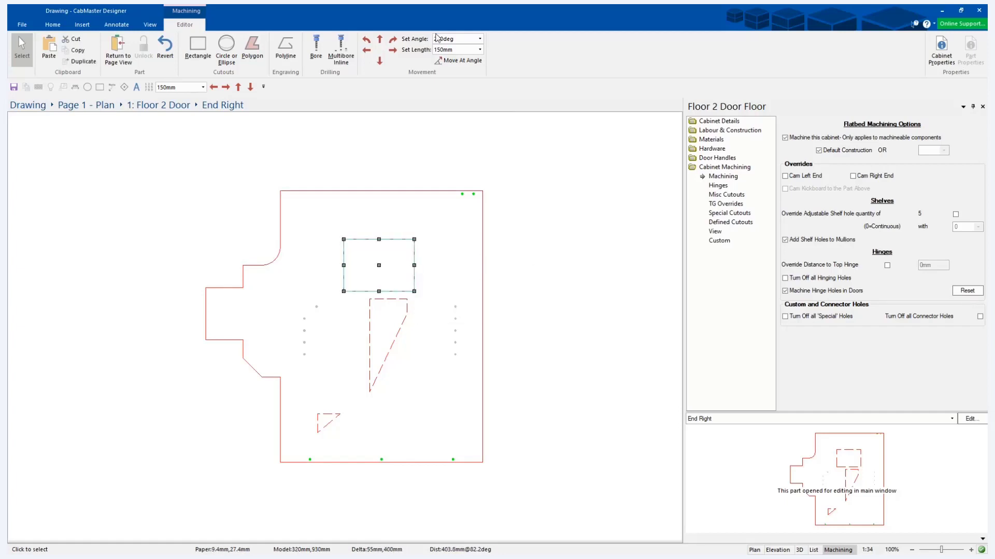
left_click(396, 52)
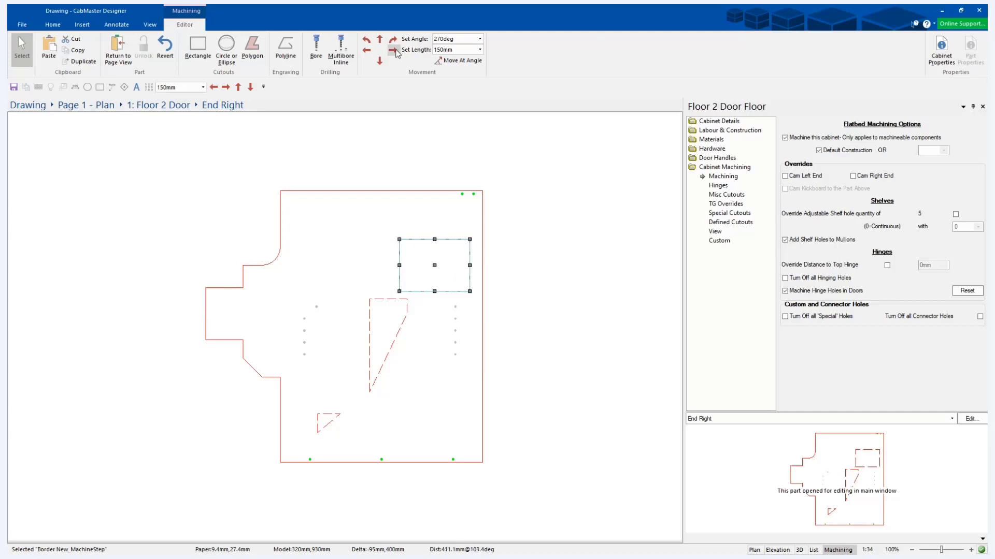
left_click(366, 50)
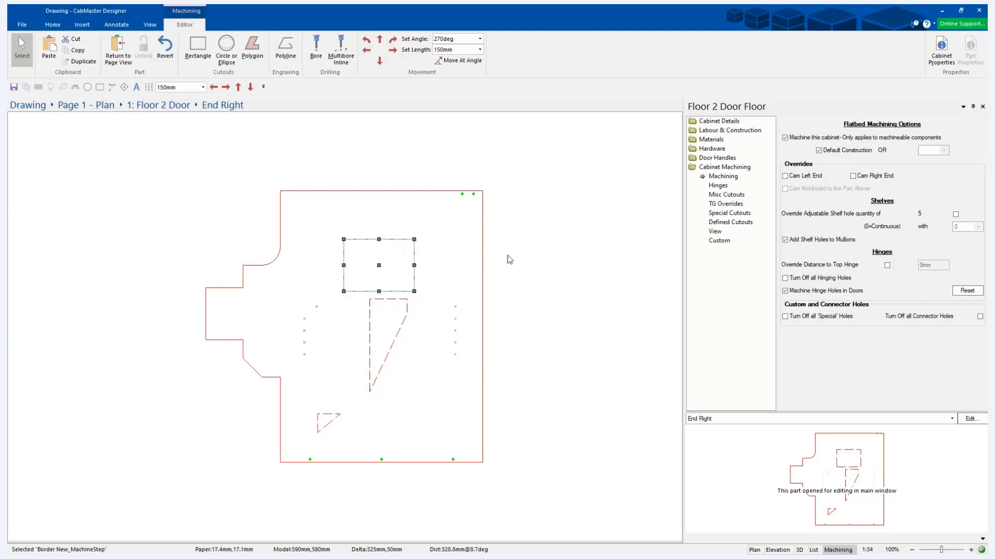
Curve the End Right border's outermost left edge outward by 30 mm.
left_click(205, 314)
right_click(206, 314)
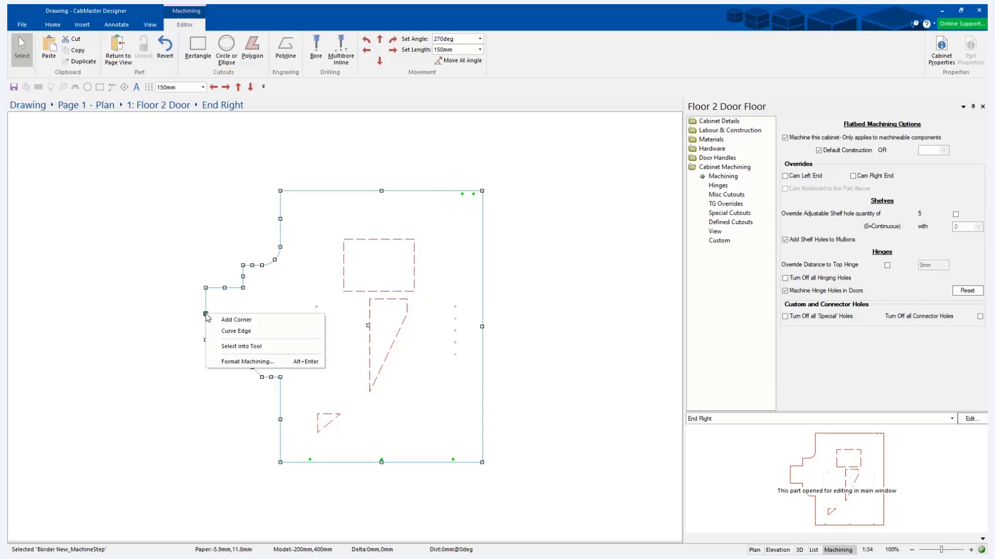
left_click(235, 331)
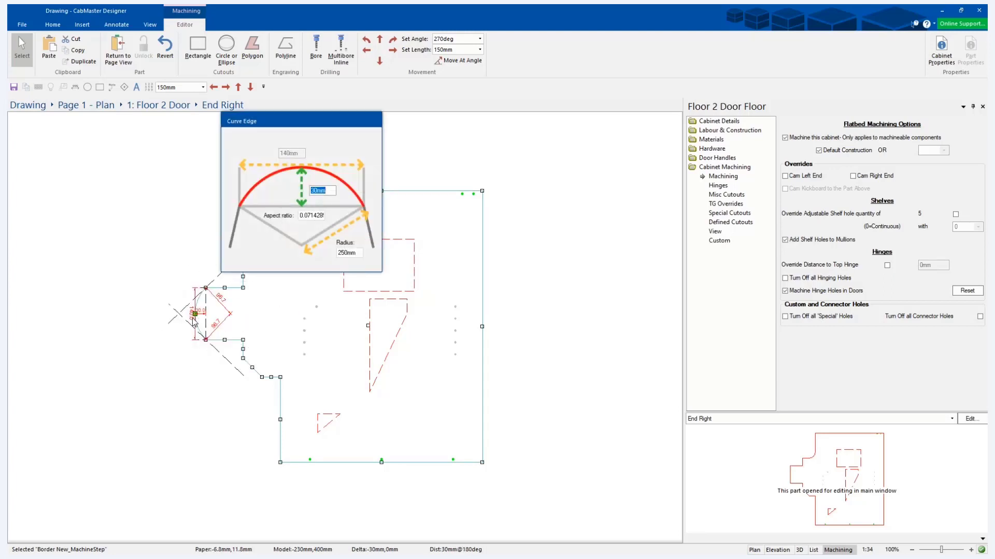
key("Return")
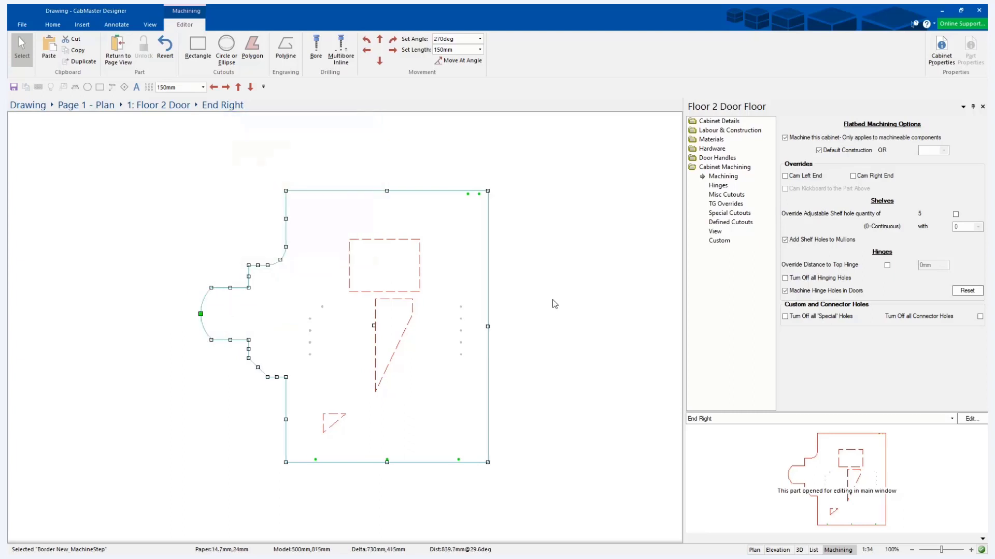
left_click(552, 299)
Curve the straight right edge of the End Right border outward by 265 mm.
left_click(487, 319)
right_click(488, 319)
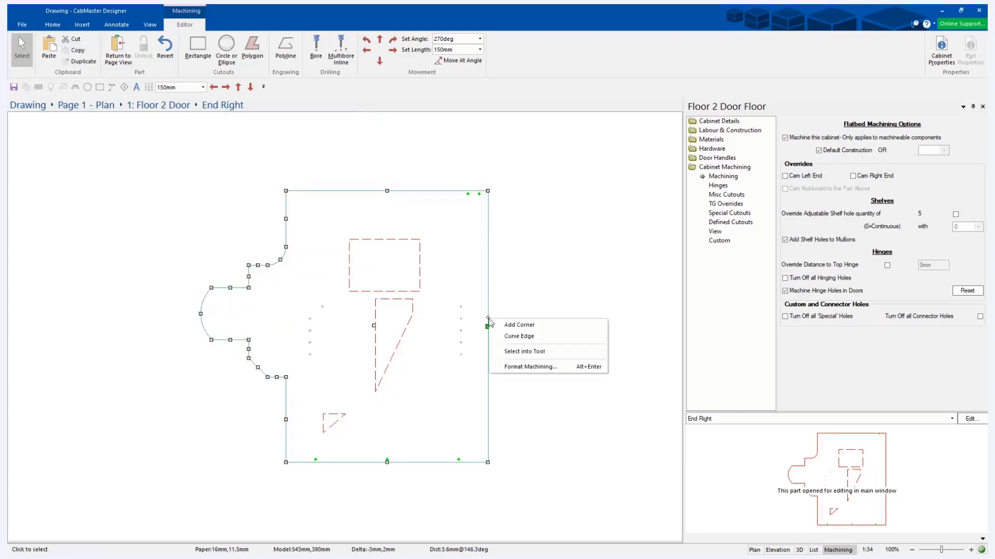
left_click(515, 336)
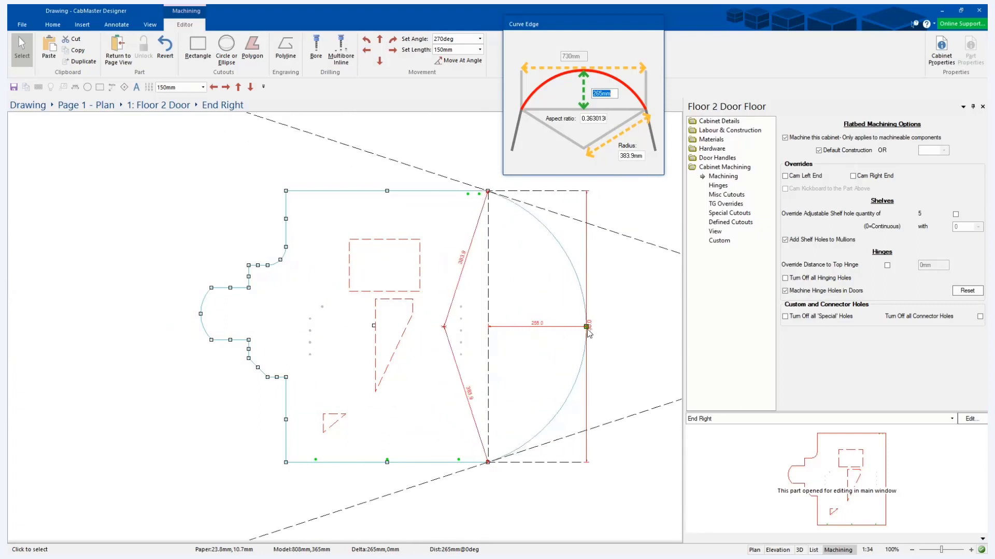
left_click(589, 333)
left_click(605, 265)
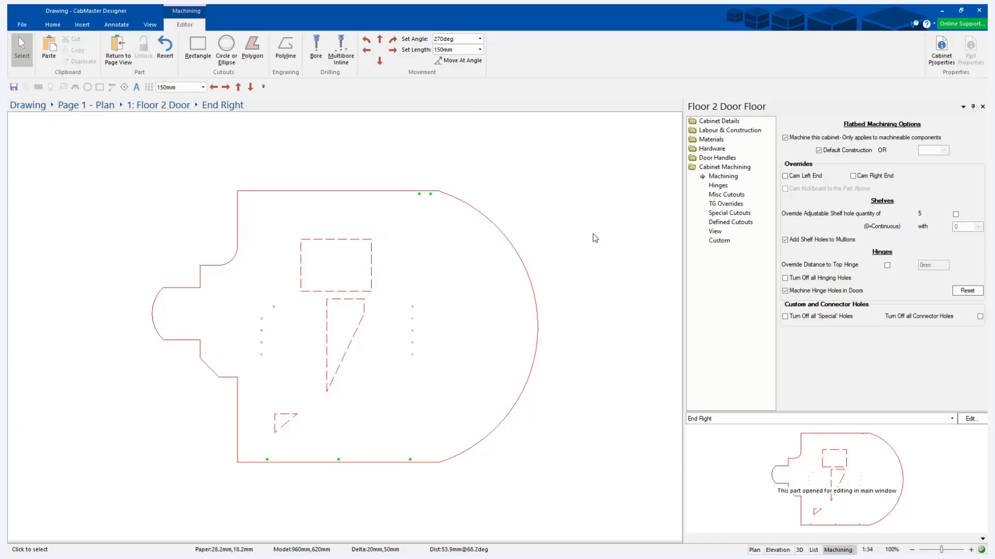
Add two corners 260 mm apart along the top edge of the End Right border, keeping the edge straight.
left_click(317, 192)
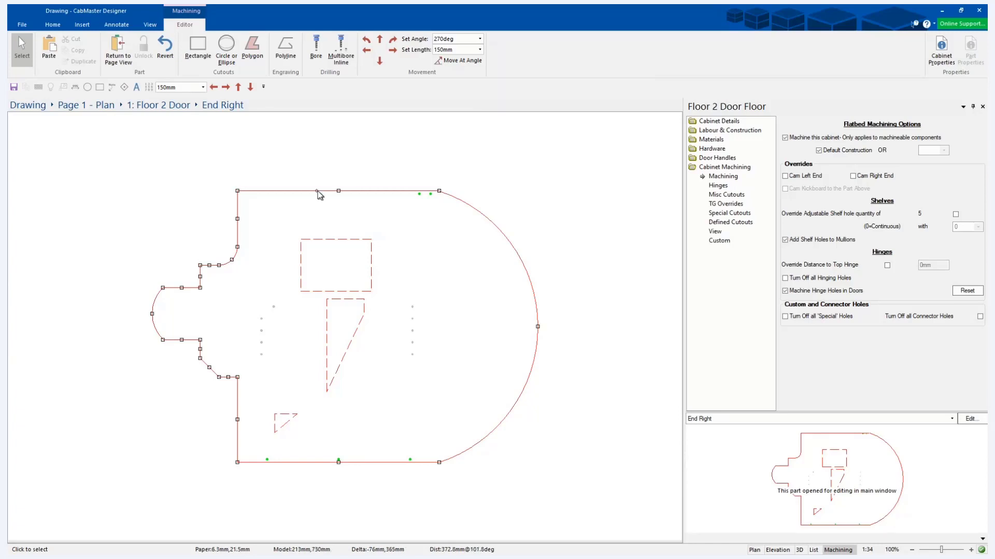
right_click(317, 191)
left_click(303, 208)
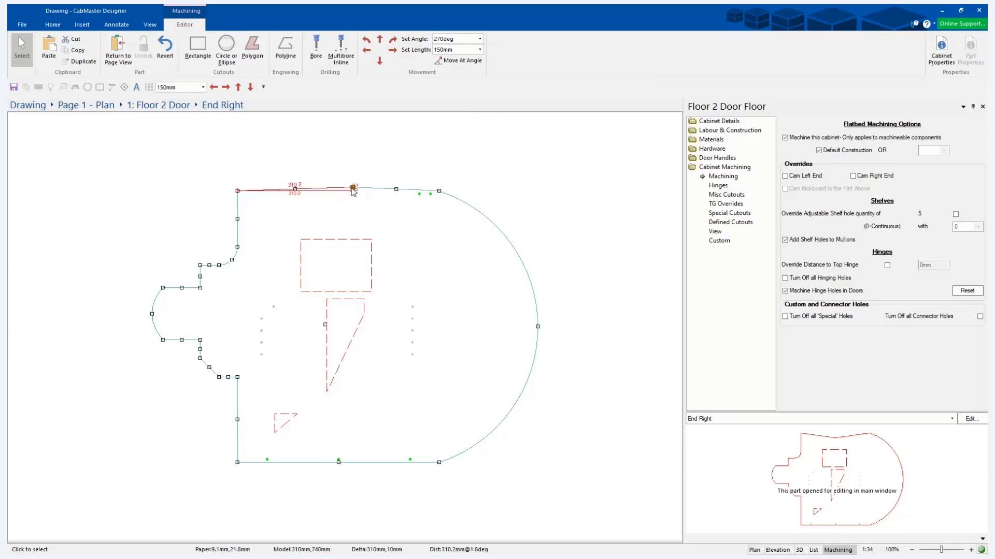
left_click(349, 192)
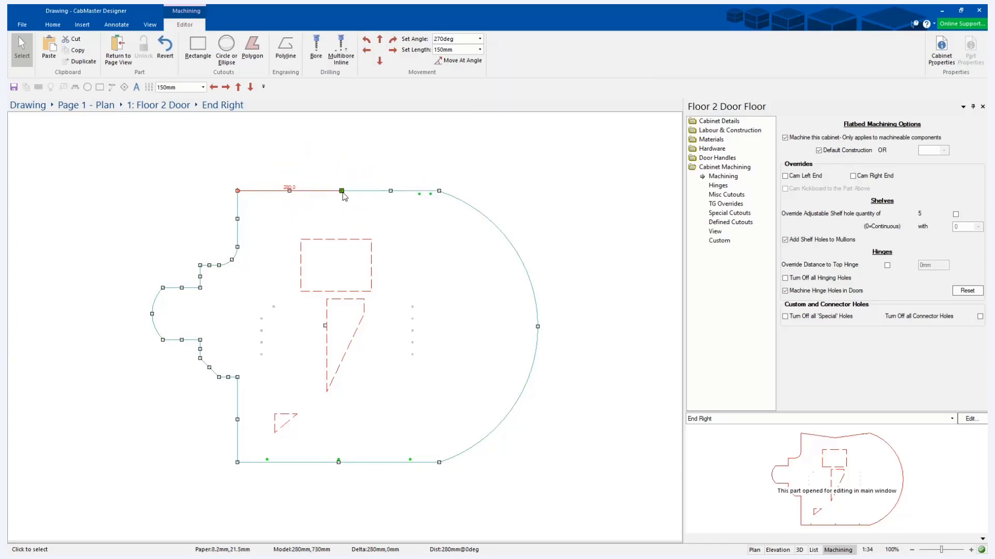
left_click(285, 190)
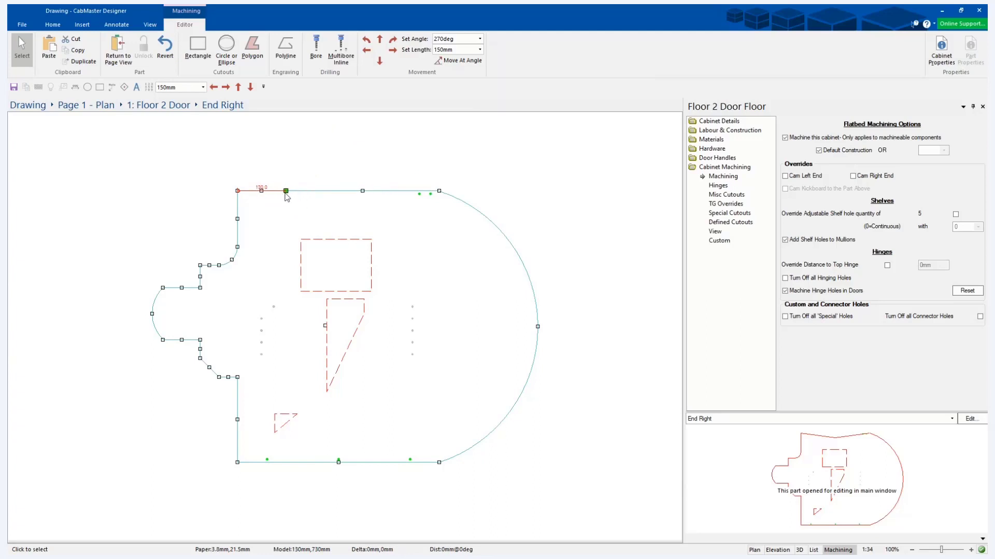
right_click(399, 195)
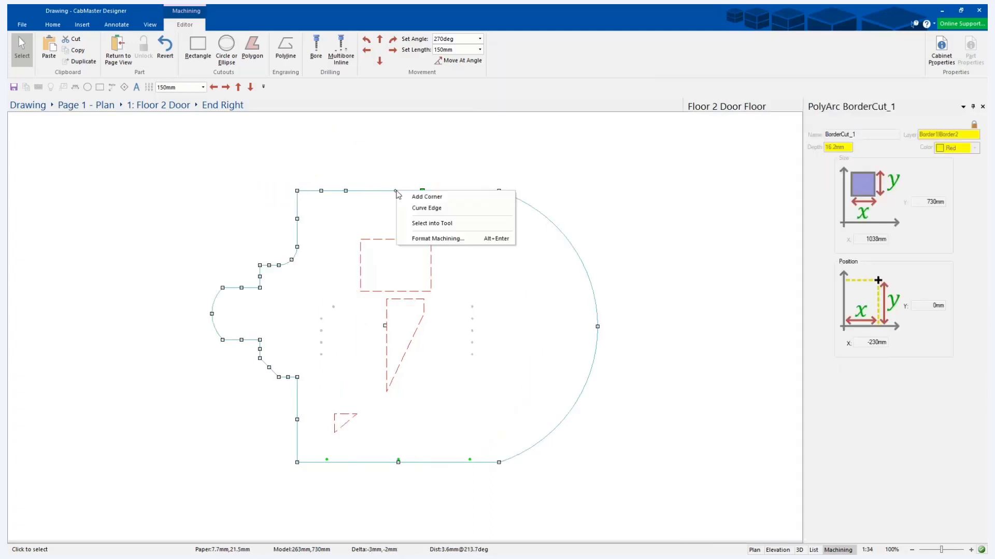
left_click(427, 200)
left_click(442, 190)
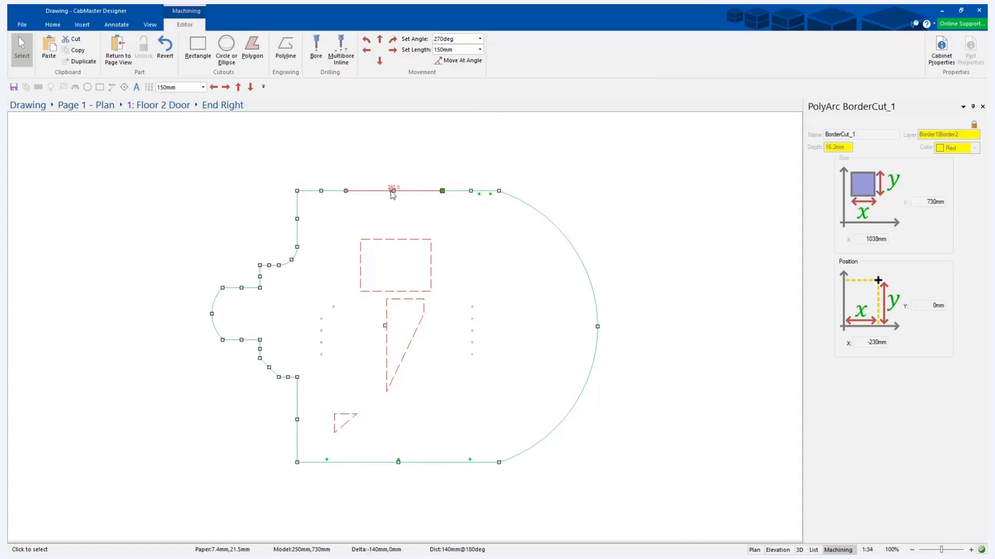
Curve the top edge segment between the two added corners outward by 50 mm.
right_click(394, 191)
left_click(422, 208)
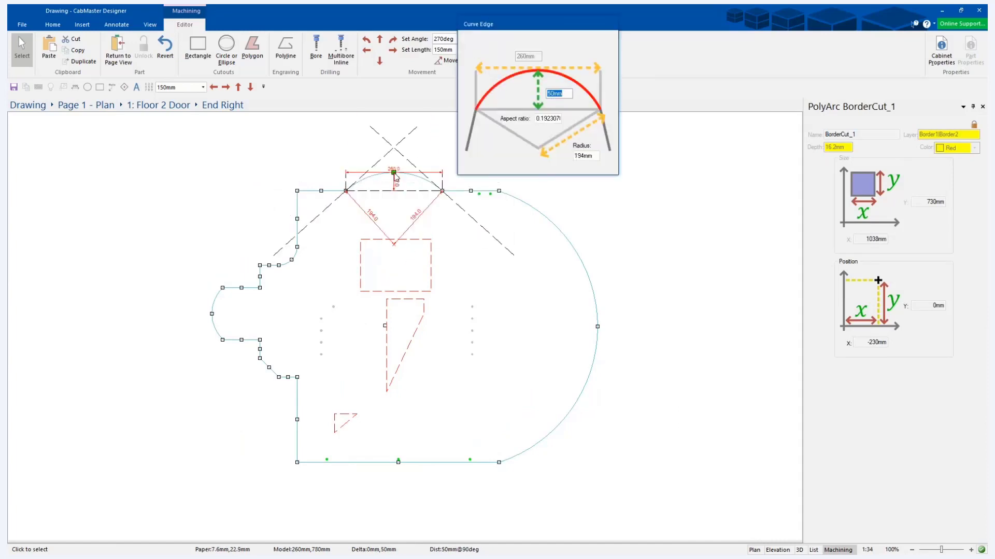
left_click(232, 176)
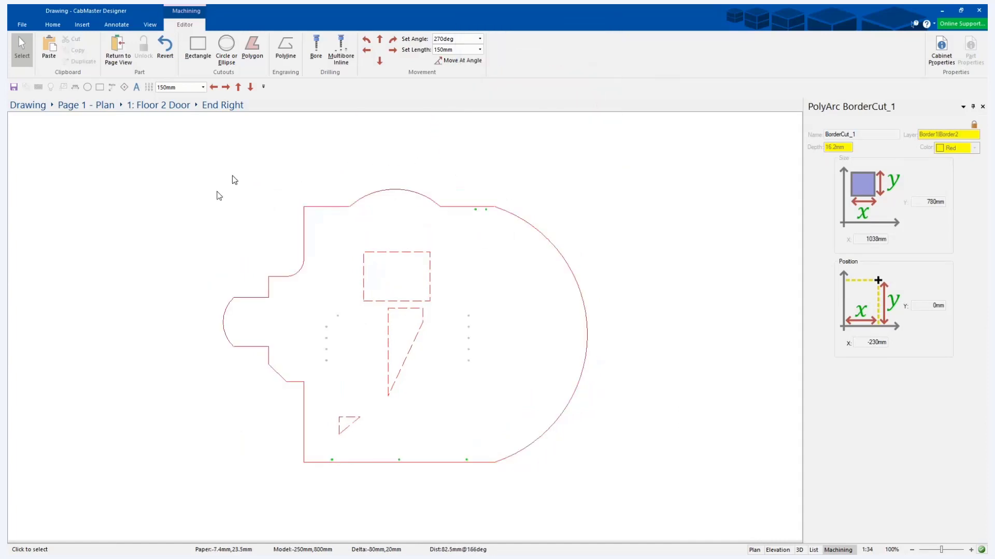
left_click(347, 207)
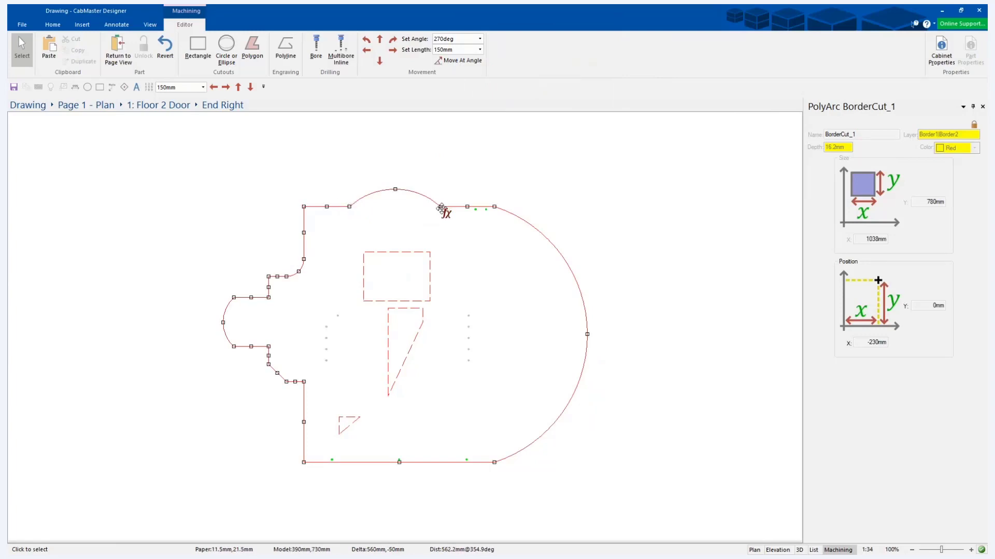
left_click(534, 155)
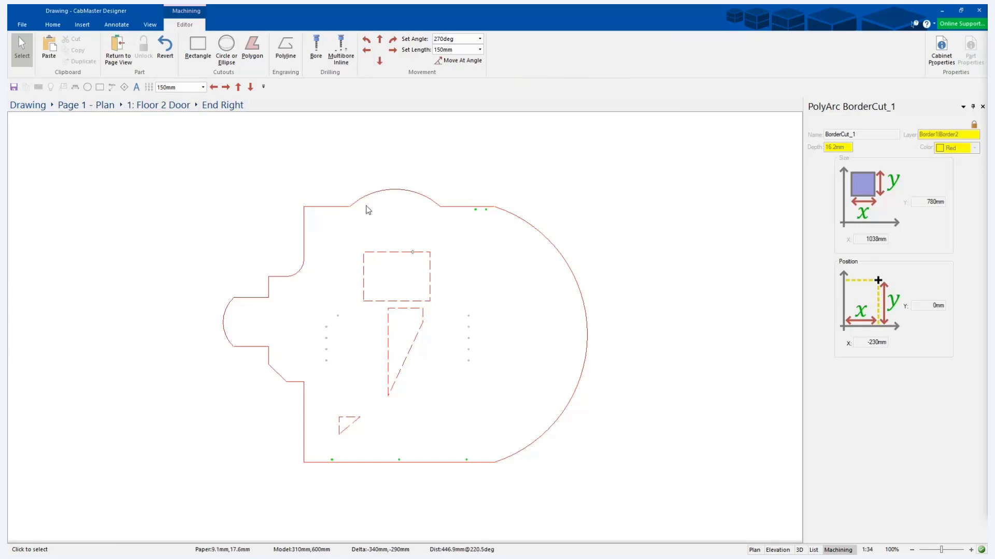
On the Page 1 plan, move the cabinet towards the upper left and place a second Floor 2 Door cabinet to its right.
left_click(85, 105)
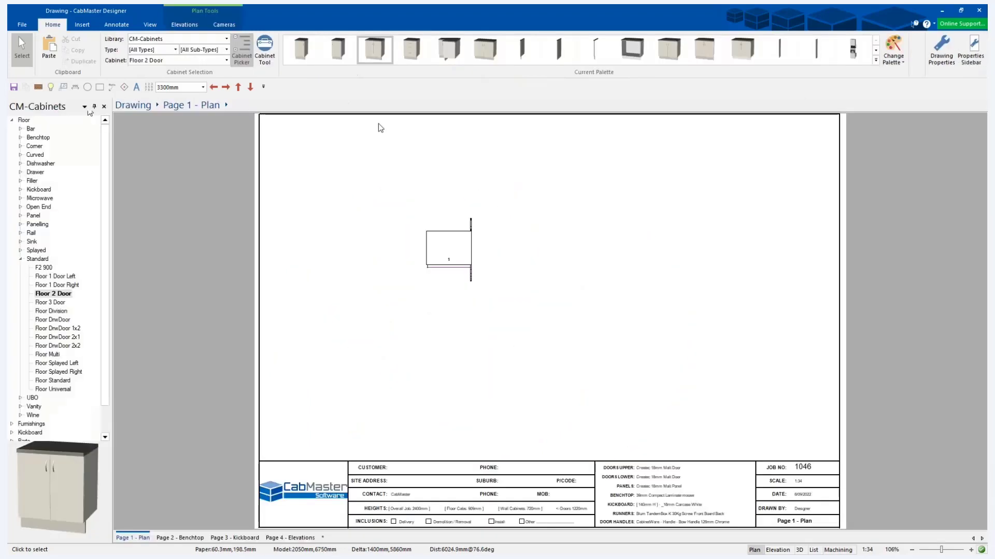
left_click_drag(440, 248, 332, 199)
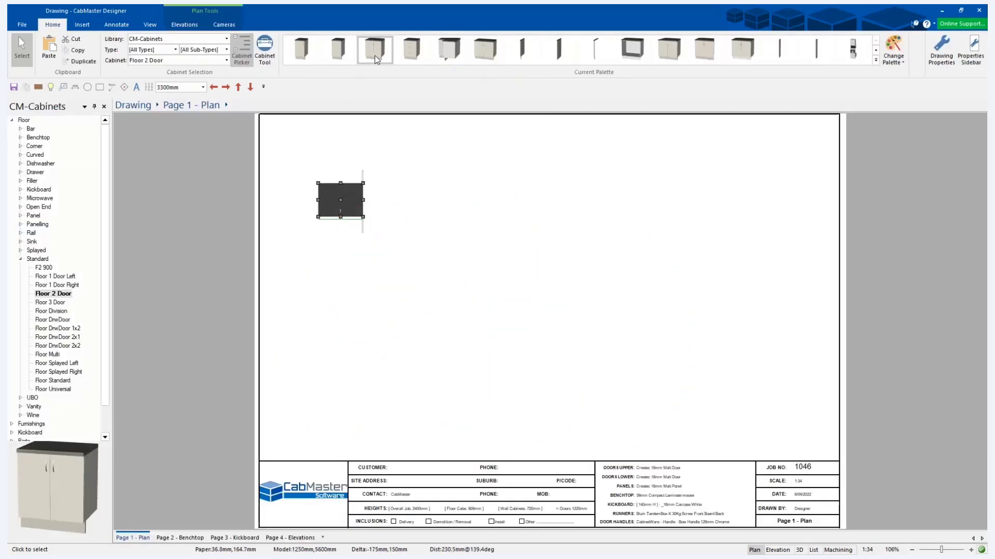
left_click(458, 200)
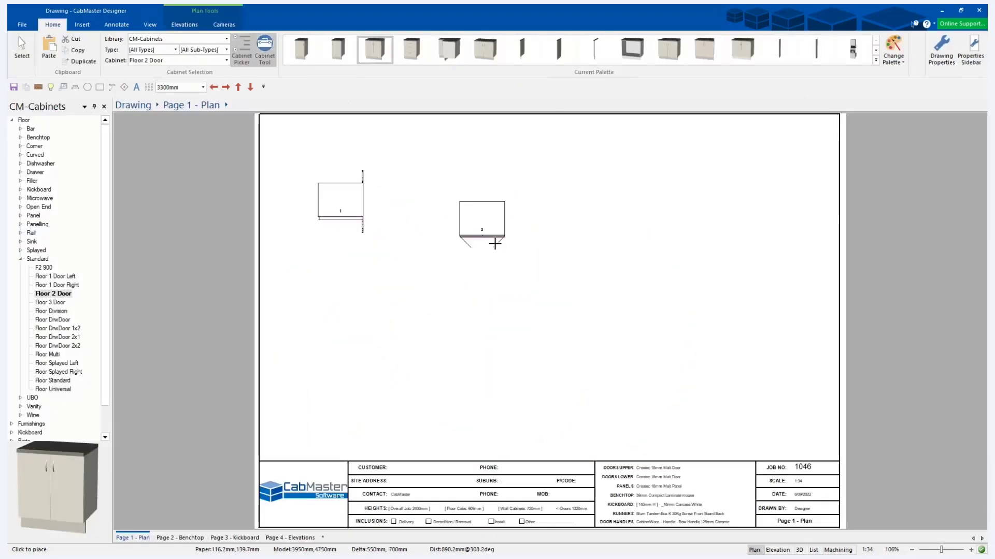
key("Escape")
Open the End Left part of the second Floor 2 Door cabinet in the machining editor.
left_click(226, 105)
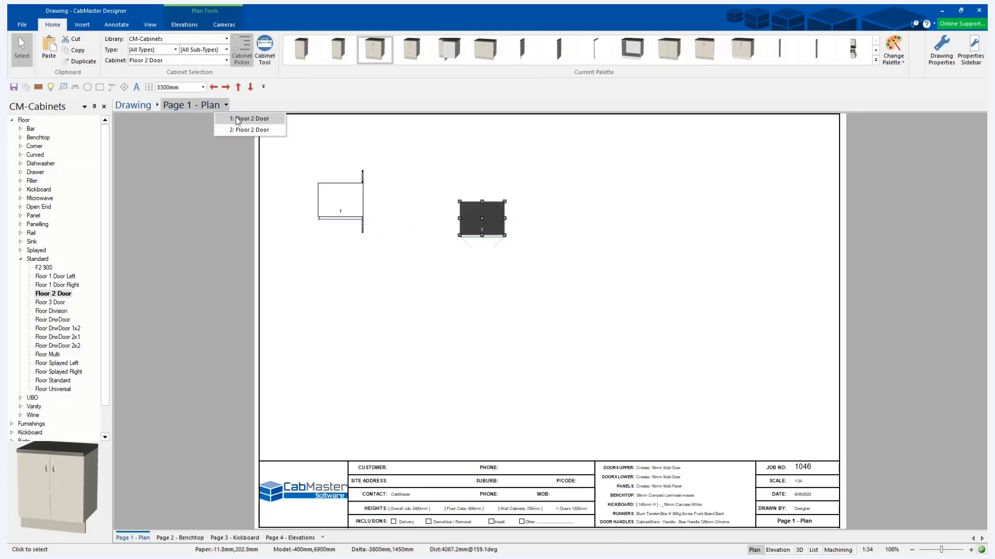
left_click(254, 130)
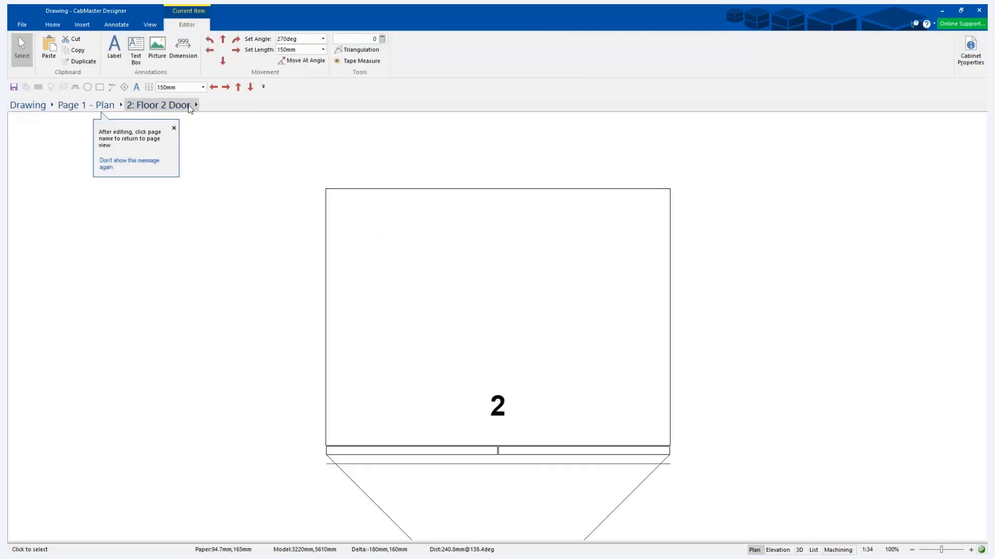
left_click(196, 105)
left_click(214, 175)
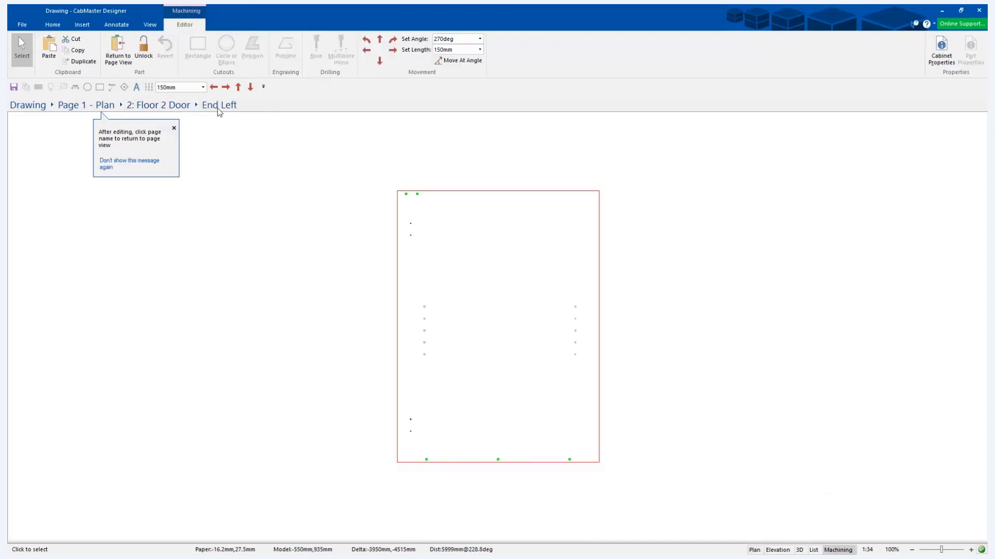
Return to the plan page, reposition the second cabinet's floating properties window and close it.
left_click(119, 48)
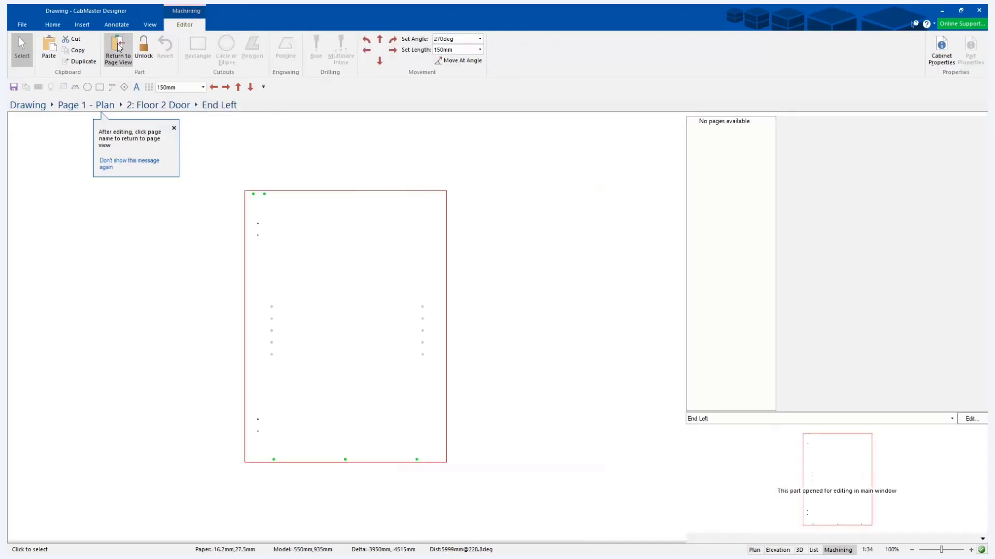
left_click_drag(400, 100, 383, 143)
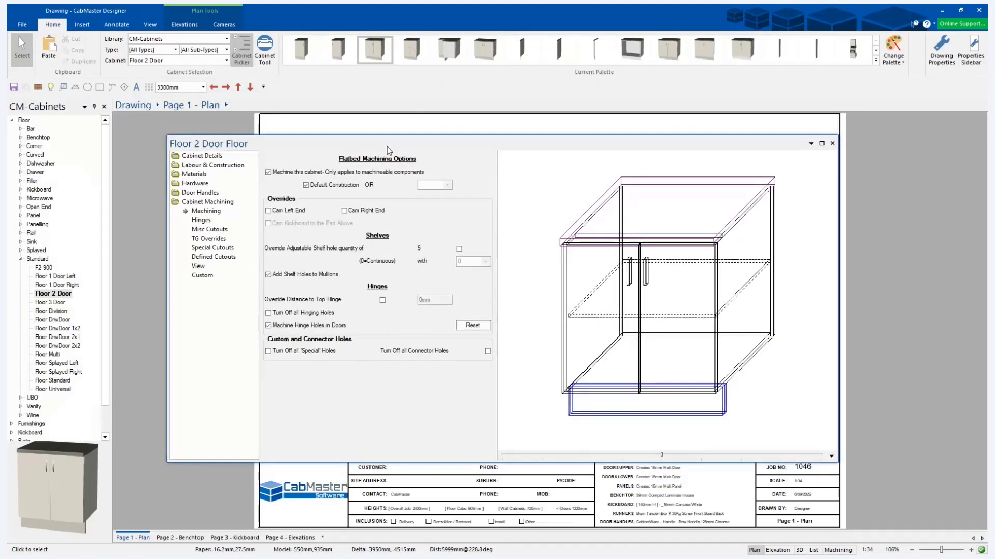
left_click_drag(453, 150, 407, 121)
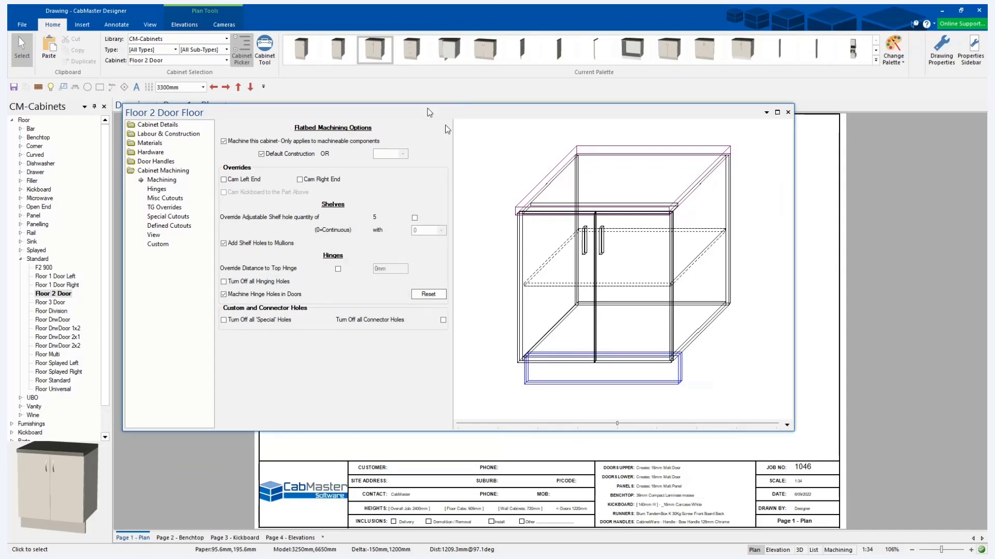
mouse_move(461, 118)
left_mouse_down()
mouse_move(463, 133)
mouse_move(351, 94)
mouse_move(502, 115)
mouse_move(888, 296)
mouse_move(955, 315)
mouse_move(430, 123)
mouse_move(449, 124)
left_mouse_up()
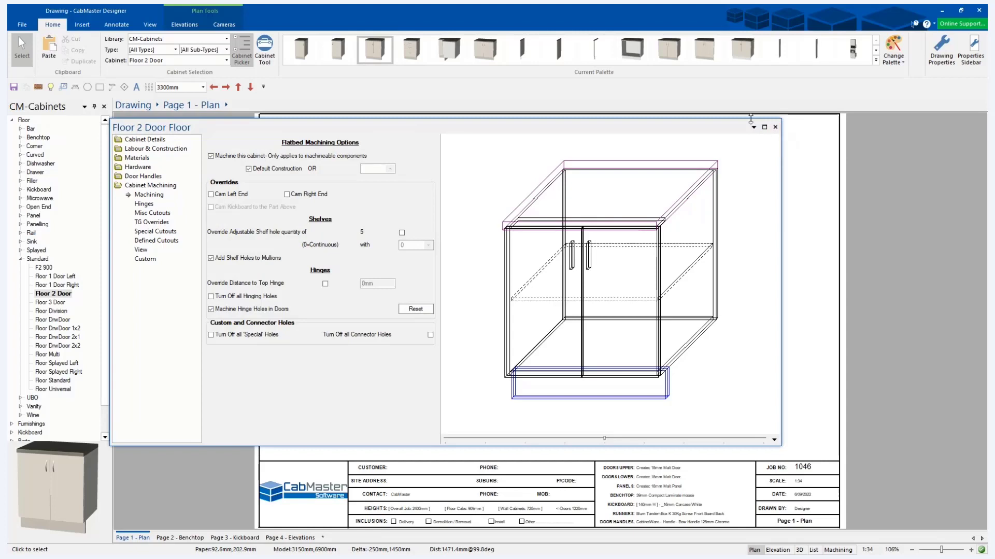
left_click(775, 127)
View the second cabinet's End Left part in the machining editor again and return to the plan page.
left_click(226, 105)
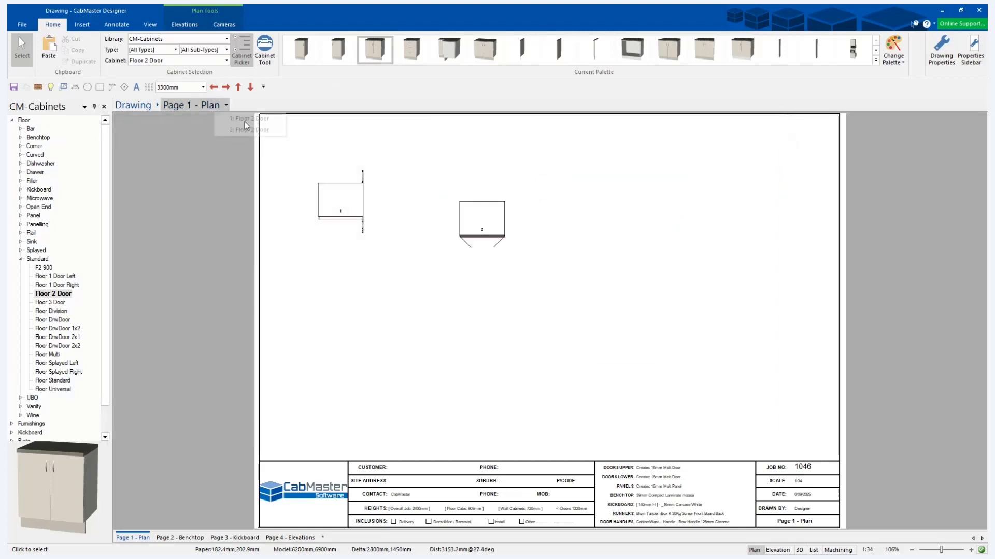
left_click(250, 129)
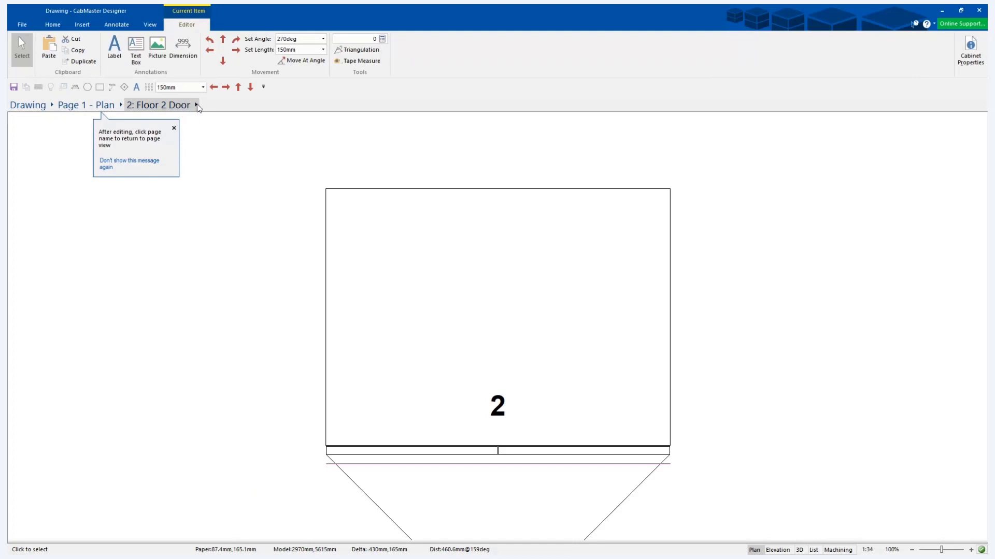
left_click(197, 105)
left_click(227, 177)
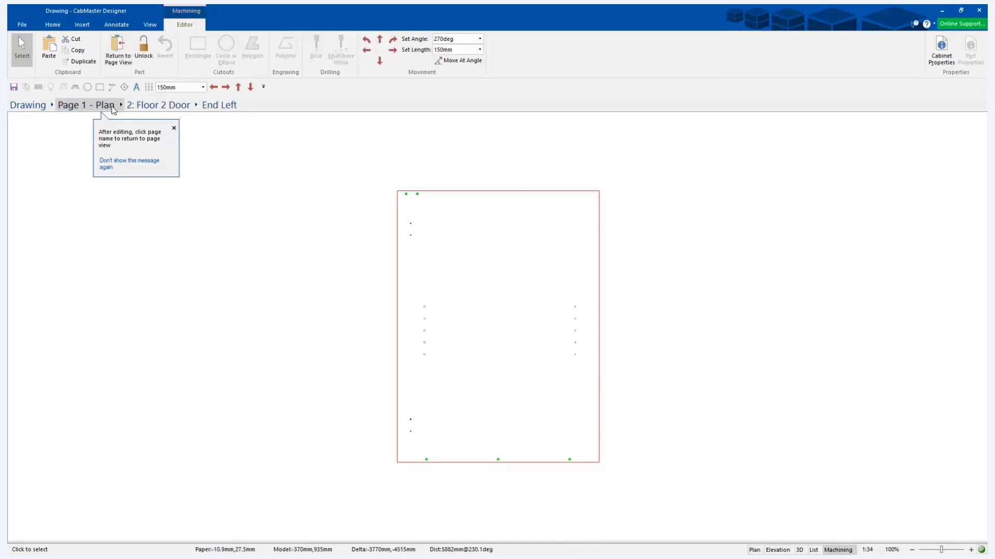
left_click(86, 105)
Open the second cabinet's properties and preview the machining of its End Left part.
double_click(468, 211)
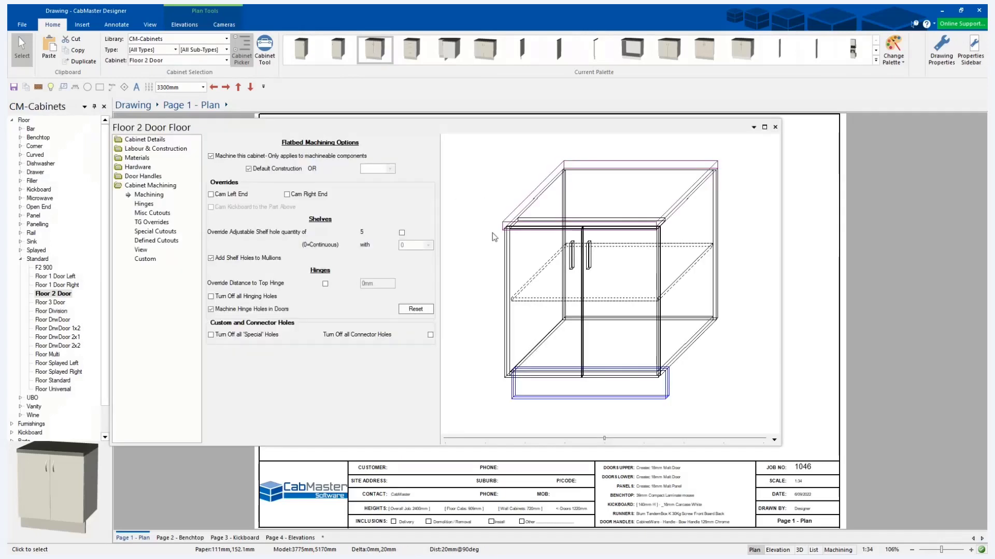
left_click(151, 241)
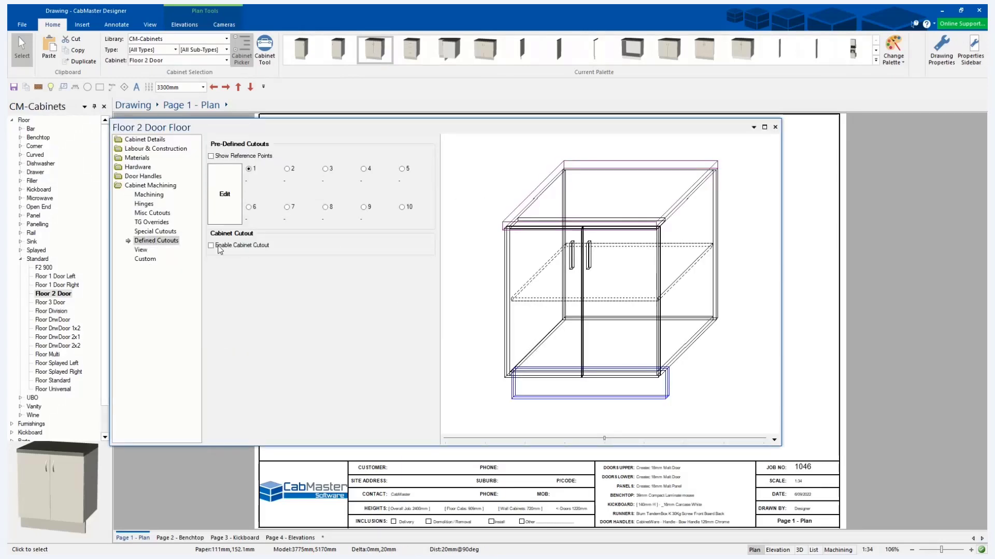
left_click(141, 250)
left_click(278, 168)
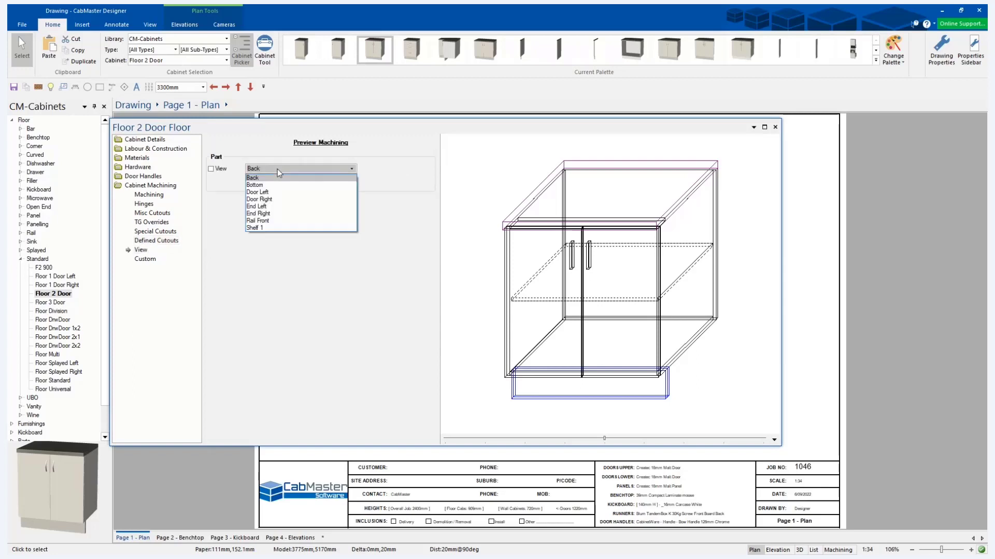
left_click(254, 210)
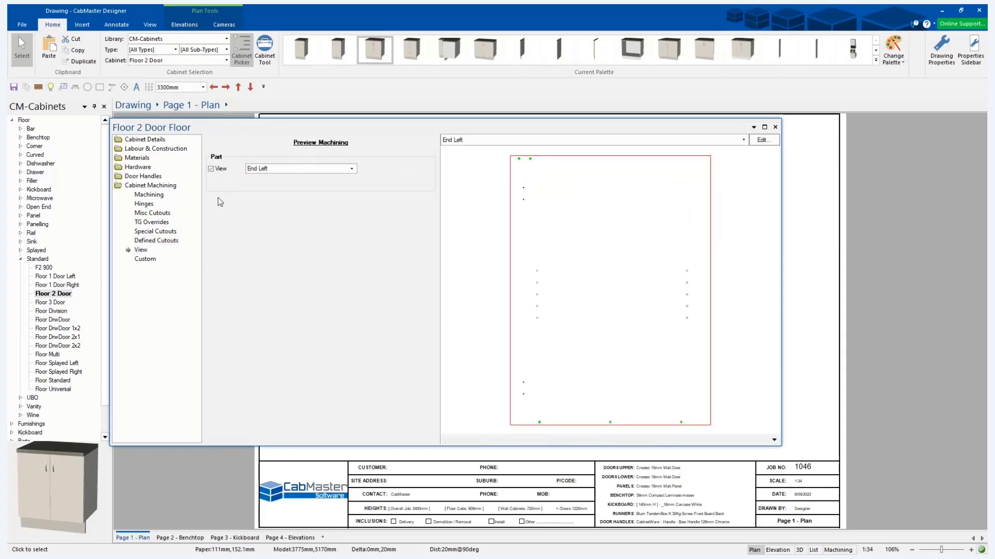
Add pre-defined cutout 1 to the End Left part using file 105 from the Samples folder.
left_click(145, 242)
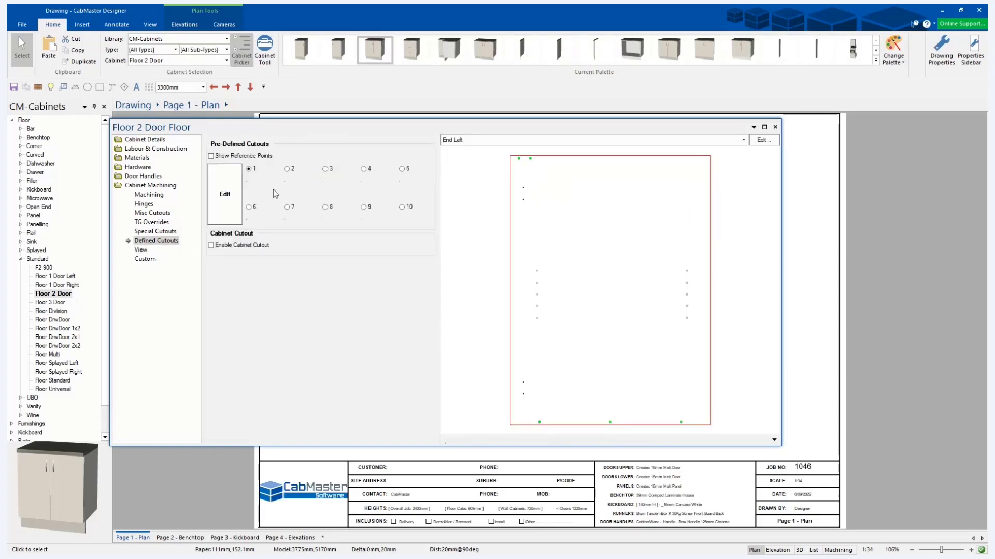
left_click(234, 198)
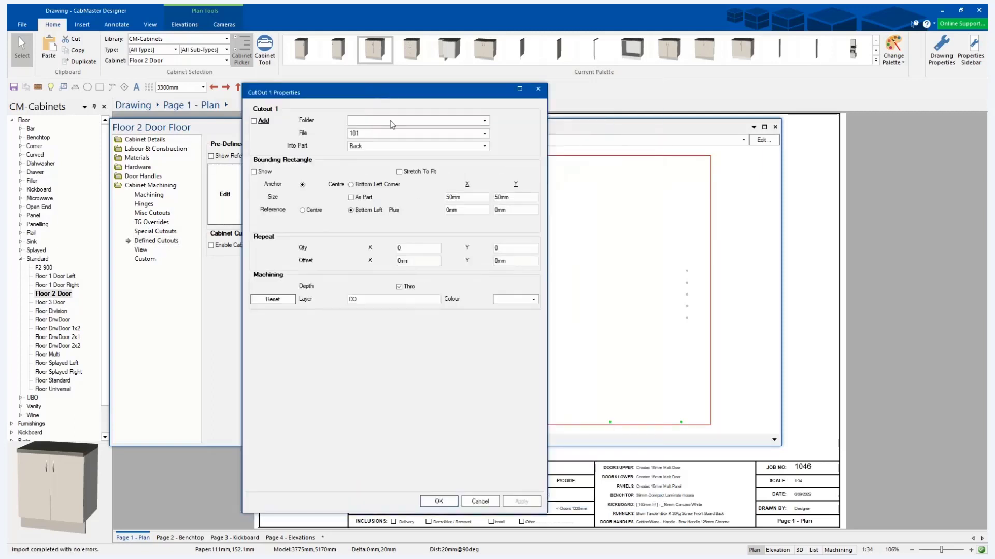
left_click(254, 121)
left_click(416, 124)
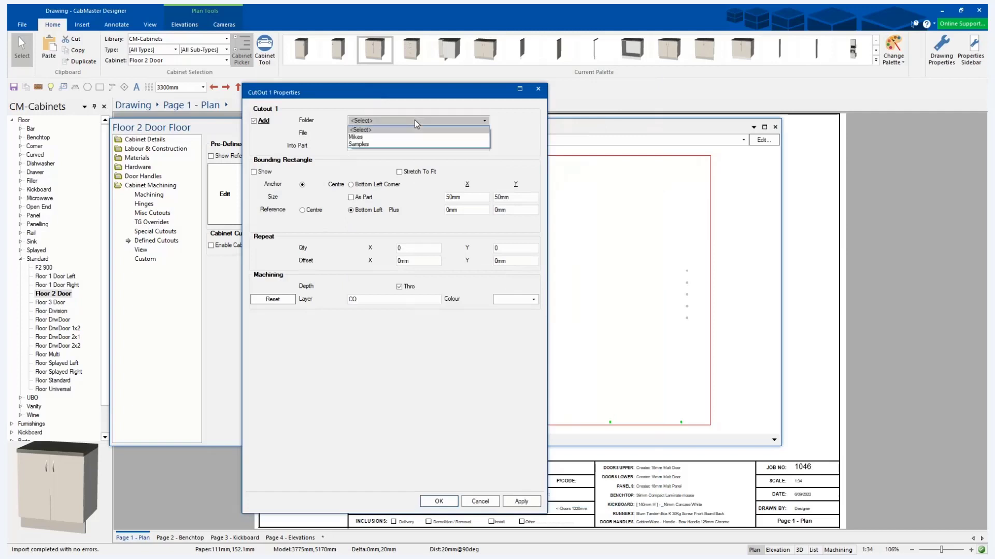
left_click(377, 150)
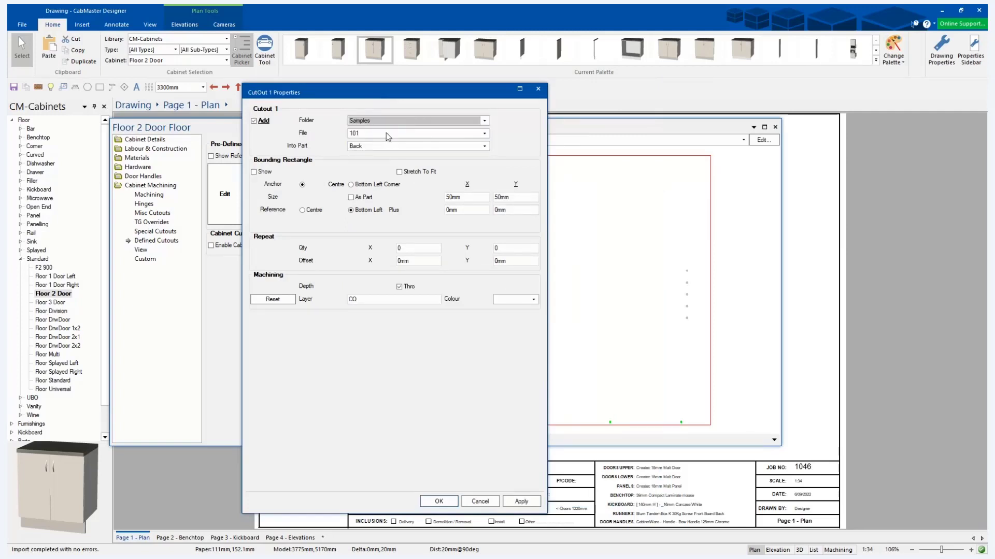
left_click(388, 134)
left_click(377, 169)
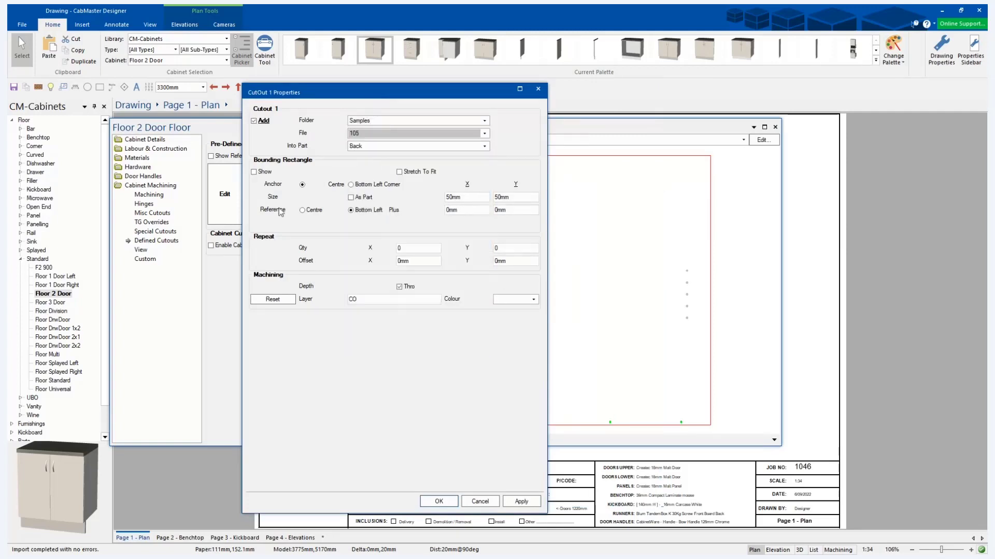
left_click(371, 147)
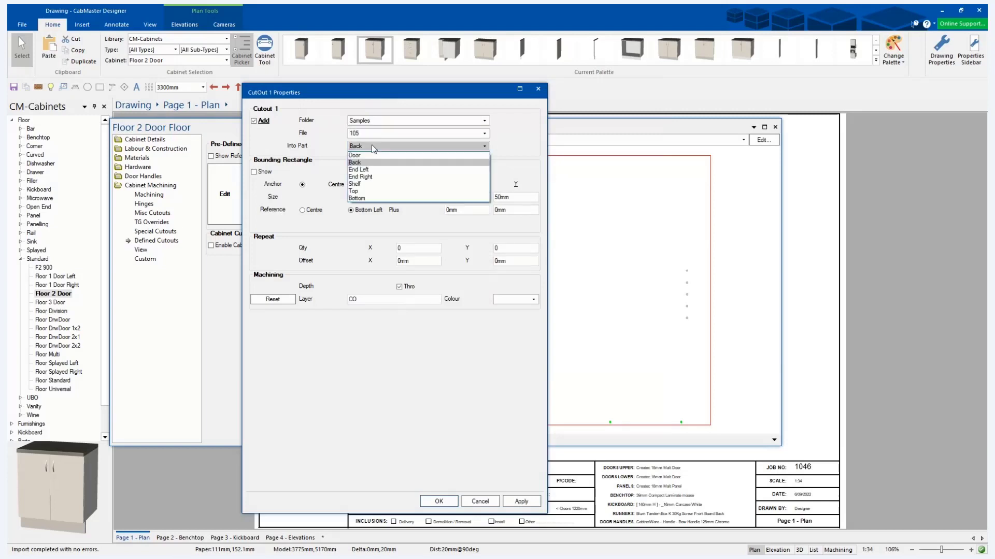
left_click(372, 162)
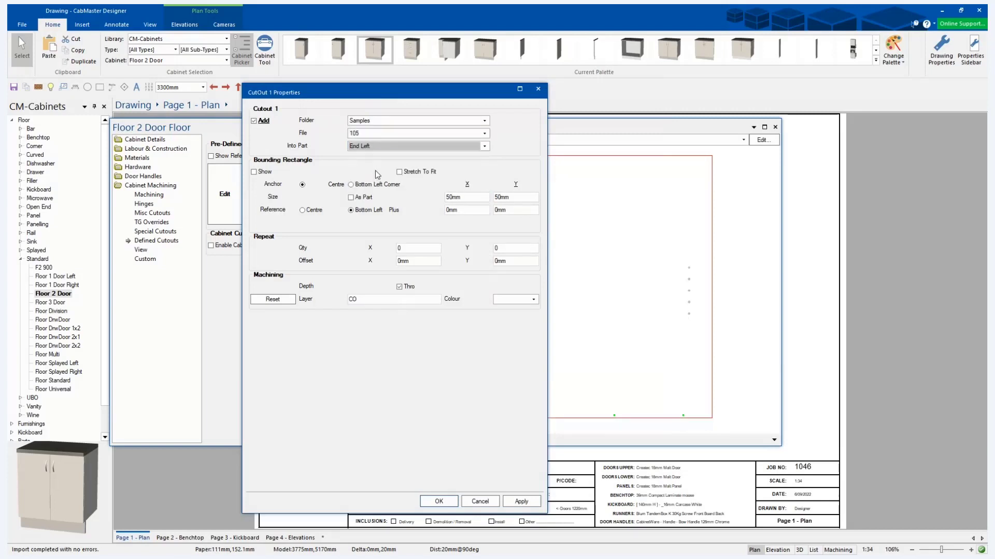
Set cutout 1's bounding rectangle to 250 mm by 250 mm and reference it to the part's centre.
left_click_drag(477, 198, 425, 197)
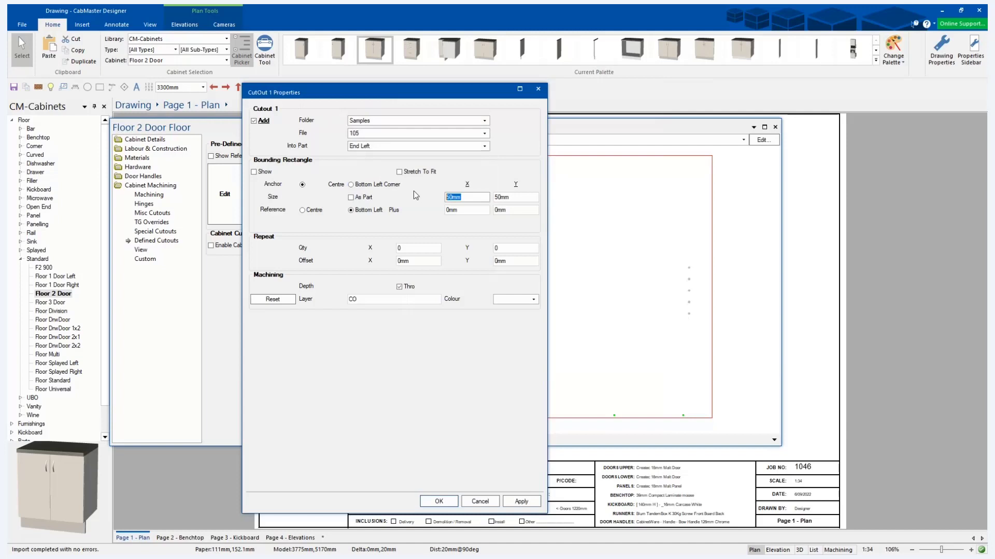
type("250")
key("Tab")
type("250")
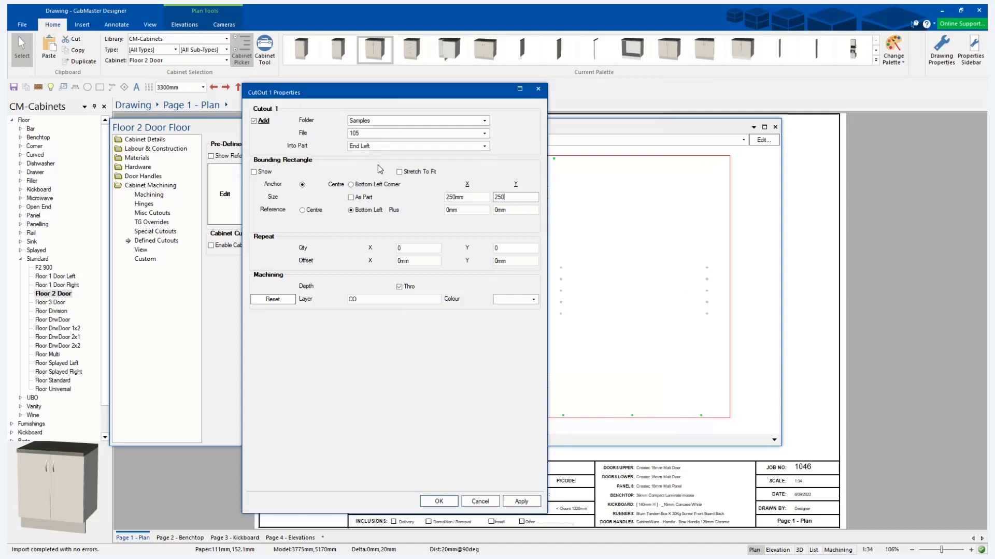
key("Tab")
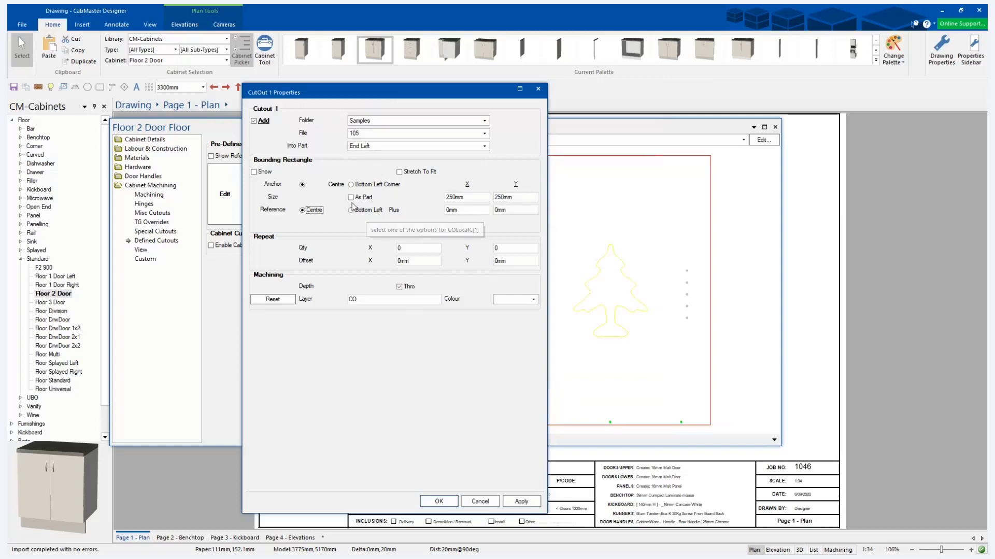
Assign colour 5 and the layer name DXFCutout to cutout 1's machining.
left_click(514, 300)
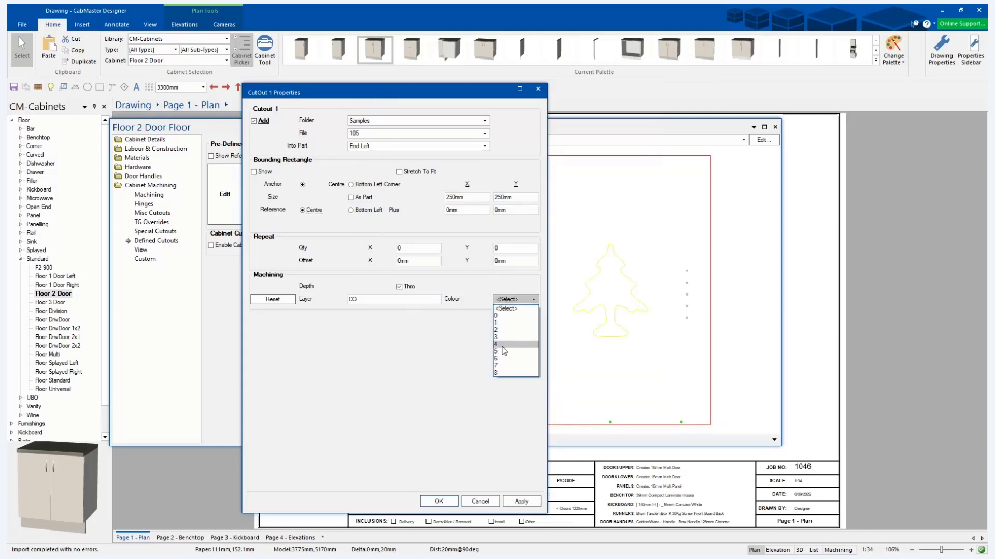
left_click(508, 351)
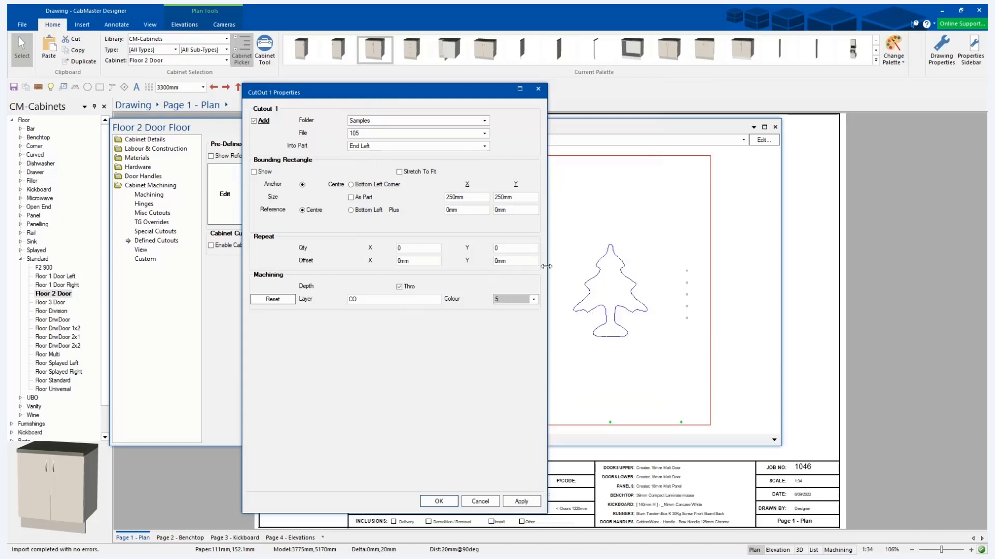
left_click_drag(377, 302, 330, 301)
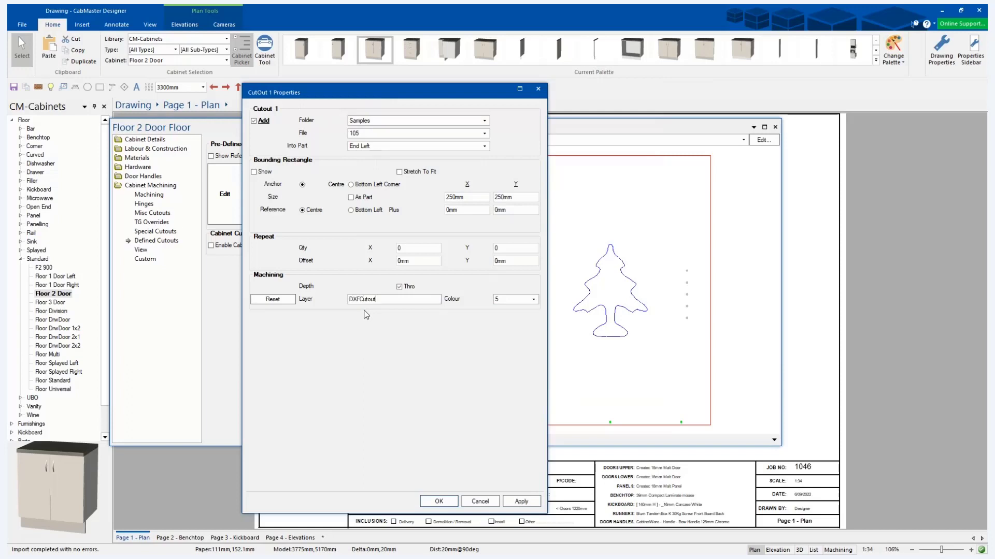
key("Tab")
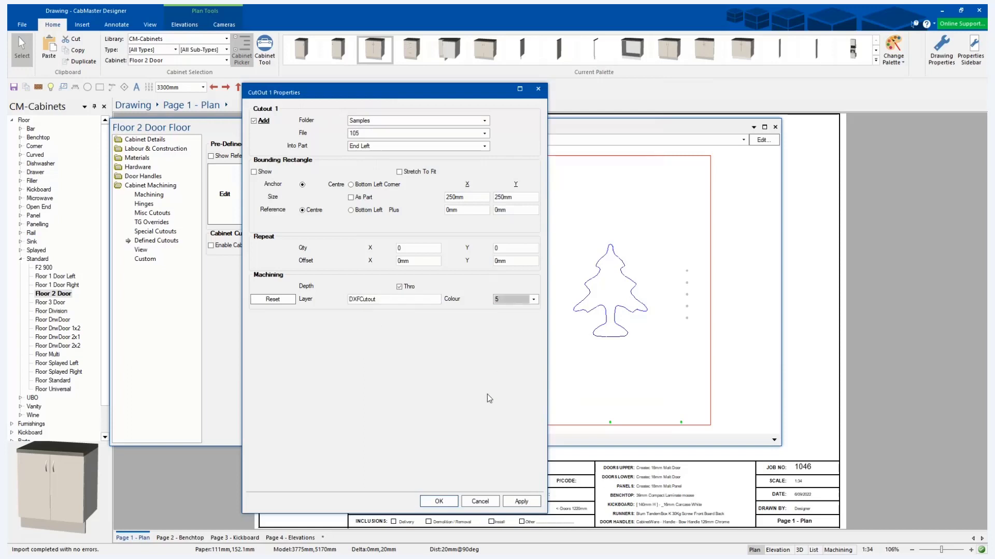
Make cutout 1 a 3 mm deep cut instead of a through cut and accept its properties.
left_click(407, 289)
left_click_drag(363, 287, 332, 289)
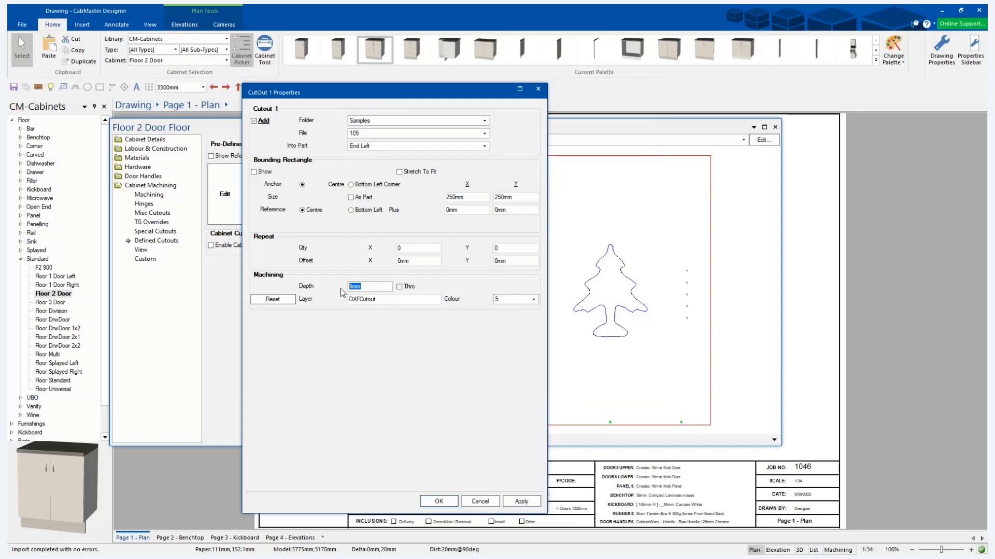
type("3mm")
key("Tab")
left_click(527, 503)
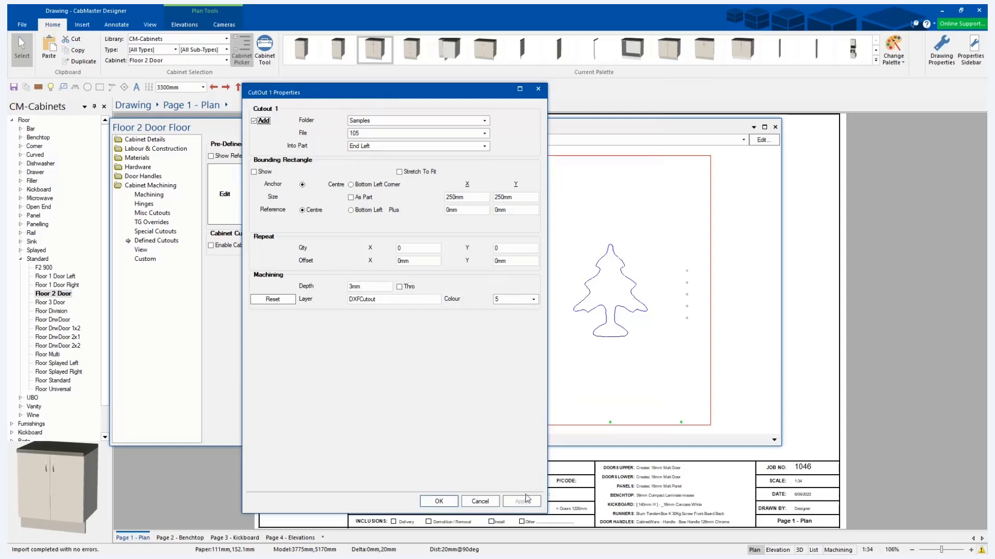
left_click(445, 502)
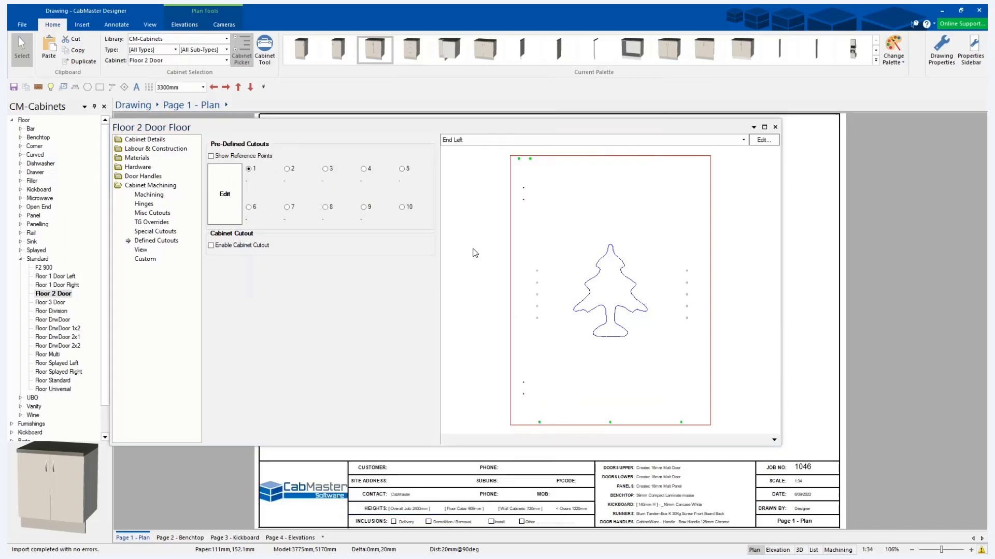
Open the End Left part in the machining editor, unlock it and move the tree cutout up to about Y 340 mm.
left_click(764, 141)
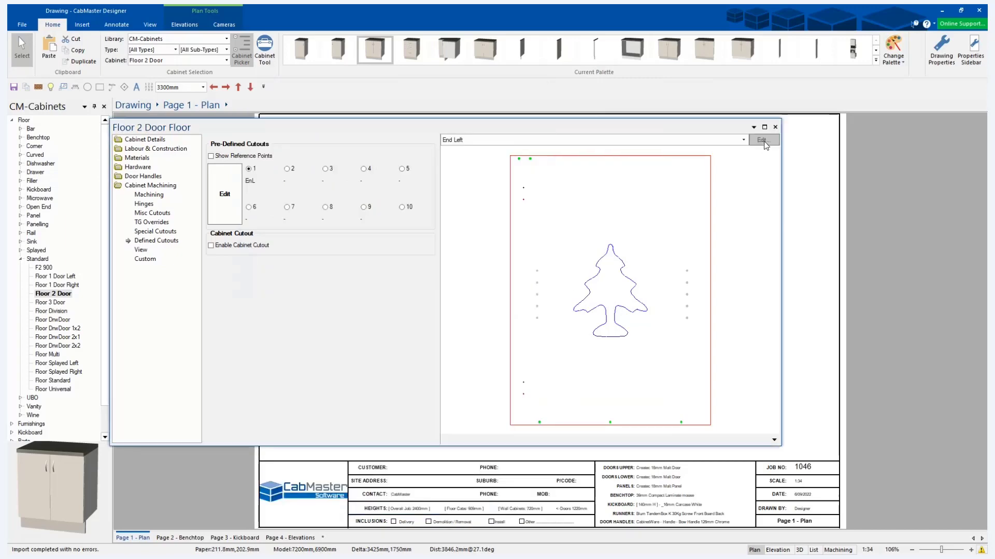
left_click(346, 283)
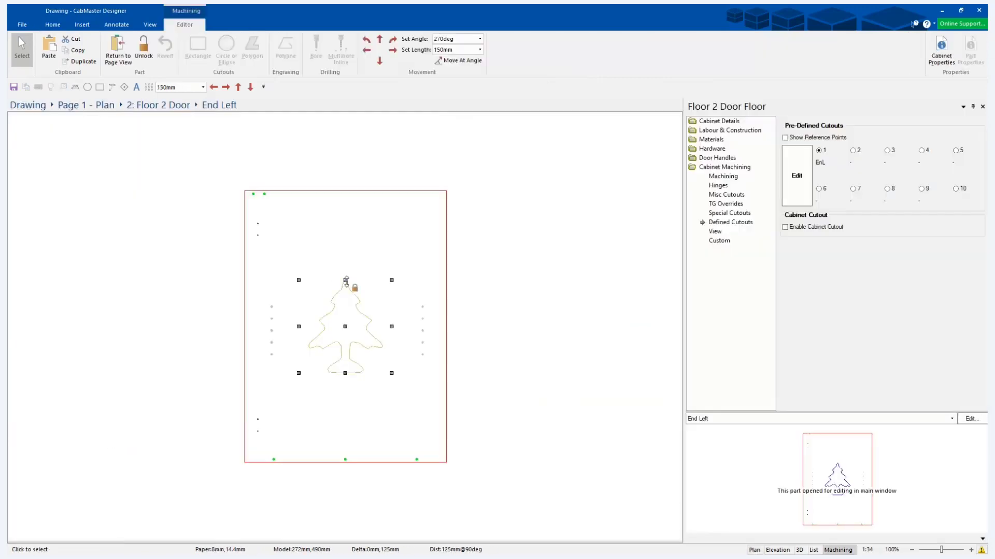
left_click(345, 326)
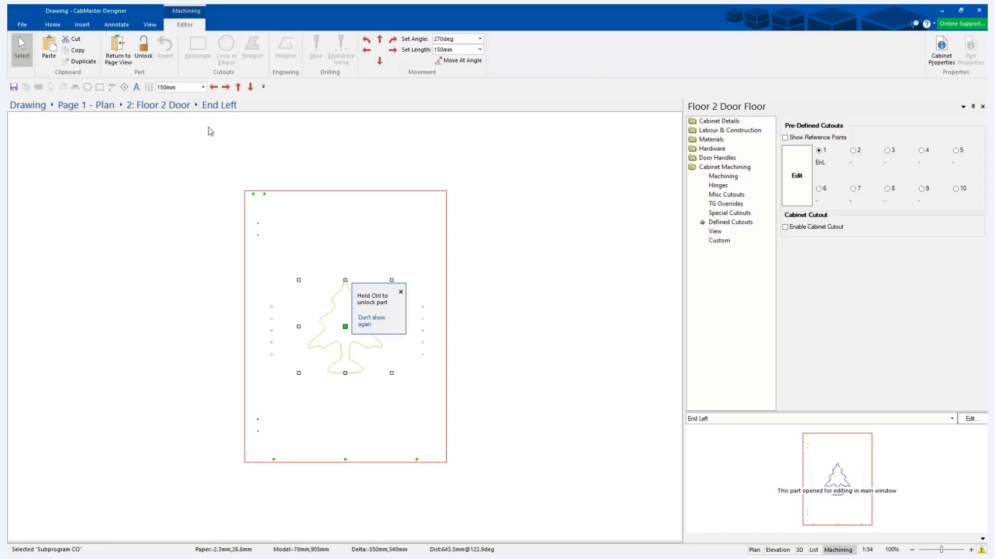
left_click(149, 52)
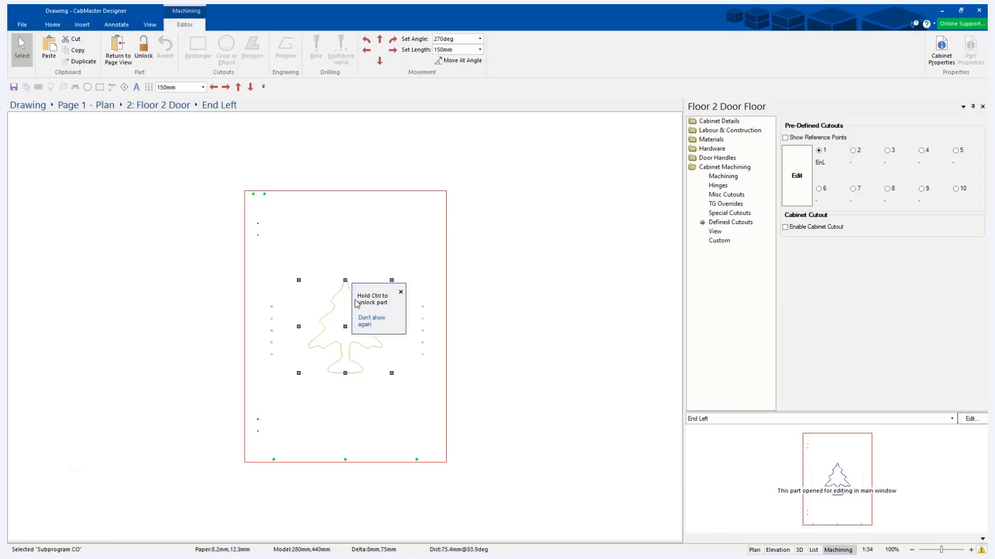
left_click_drag(344, 329, 344, 289)
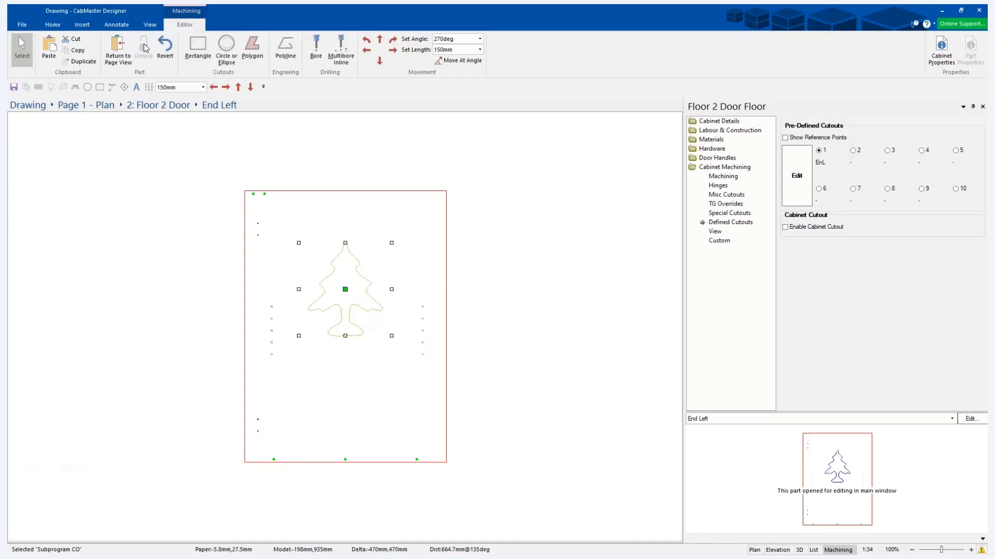
Change the tree cutout's colour to Cyan and set its Y size to 500 mm.
left_click(392, 336)
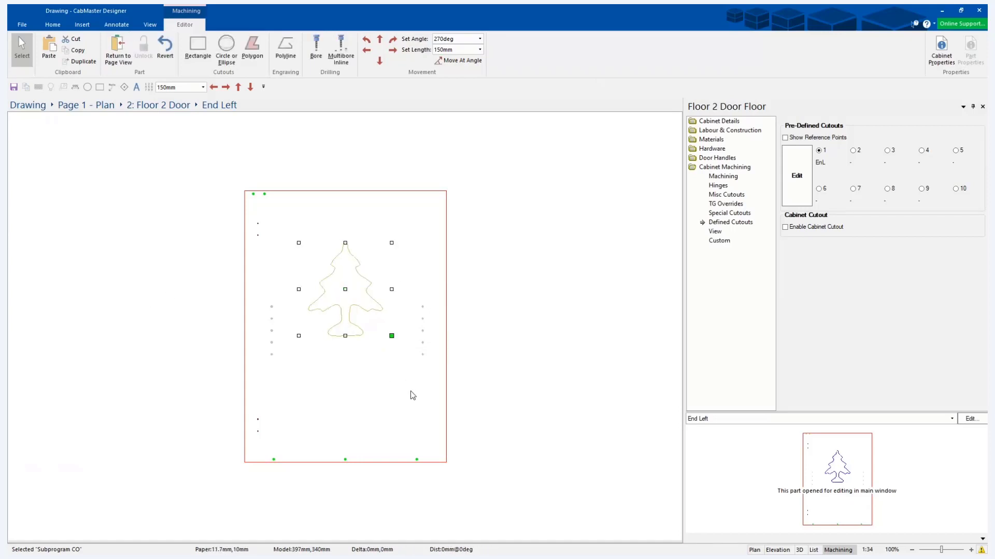
left_click(344, 289)
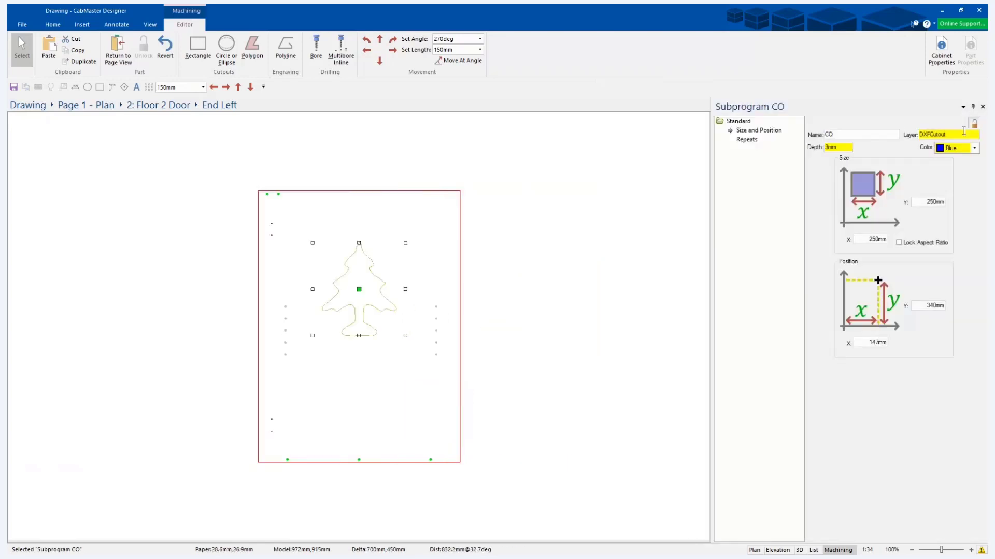
left_click(965, 150)
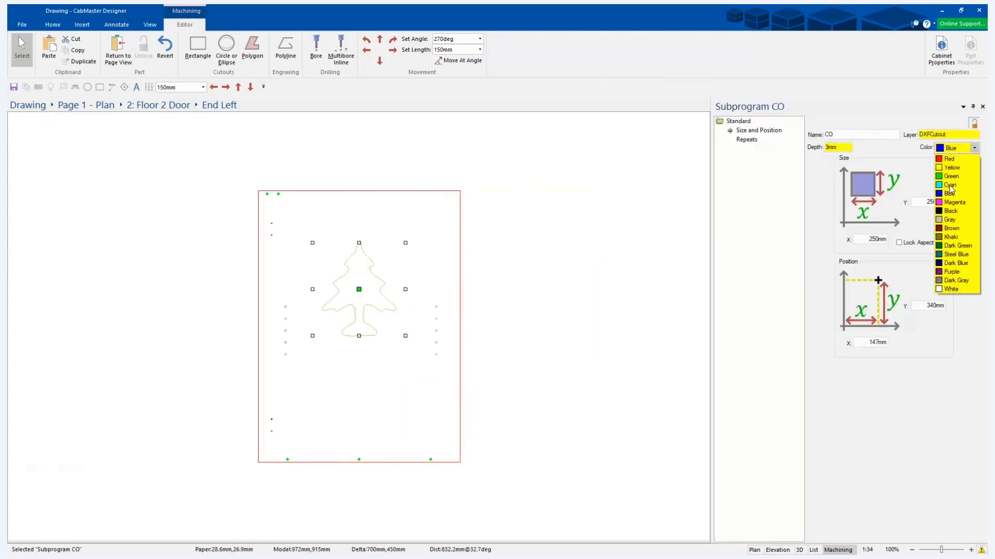
left_click(950, 187)
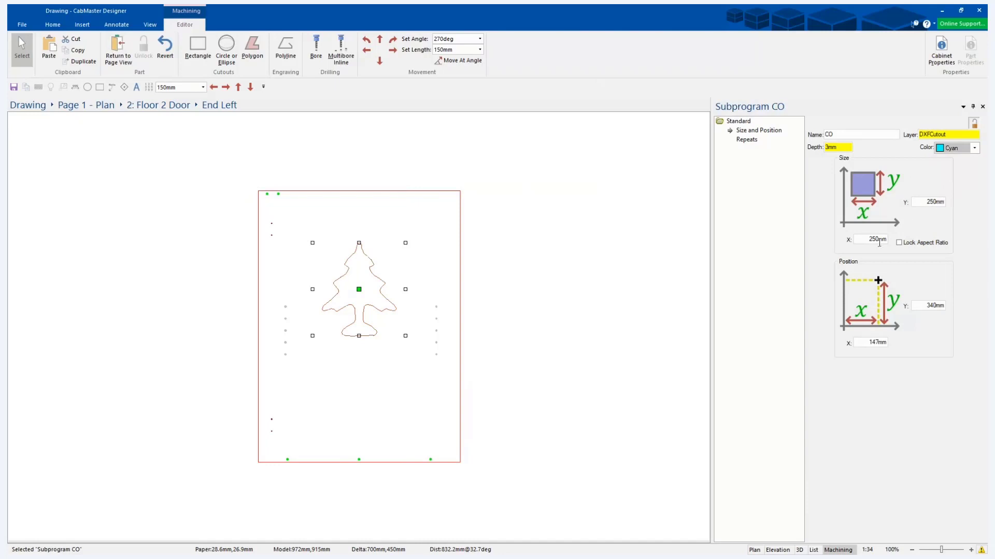
double_click(933, 202)
type("500")
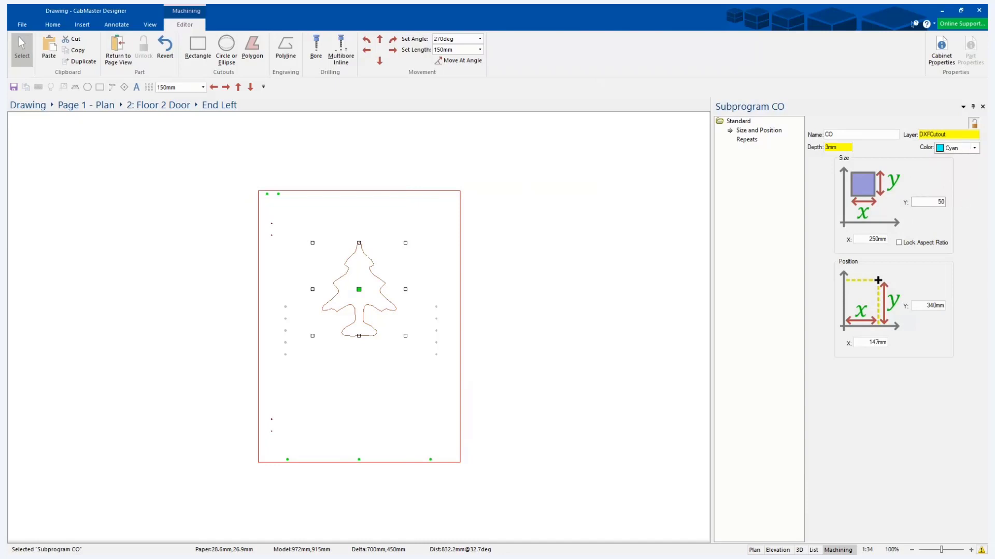
key("Return")
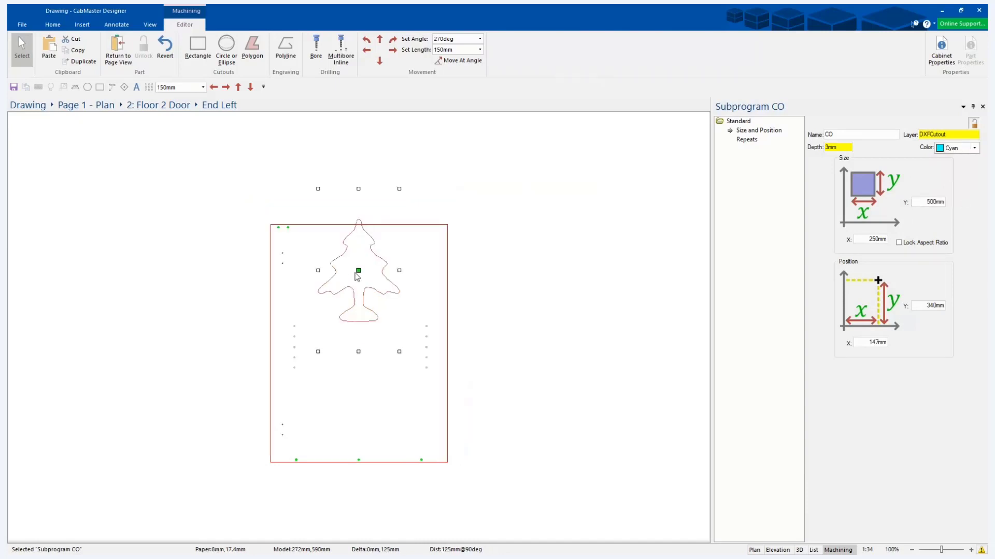
Move the tree cutout down to a Y position of about 160 mm and return to the plan page.
left_click(357, 334)
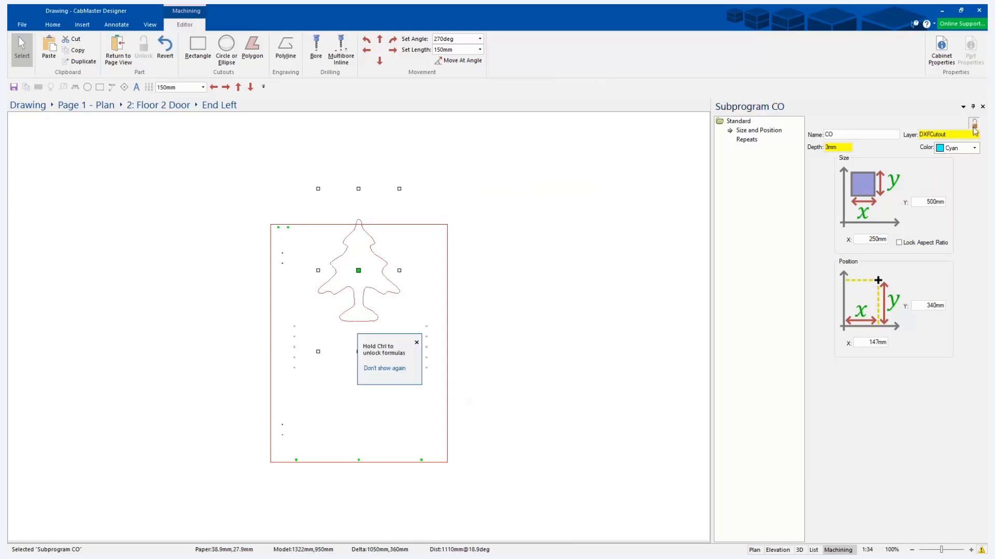
left_click(417, 343)
left_click_drag(357, 268, 358, 326)
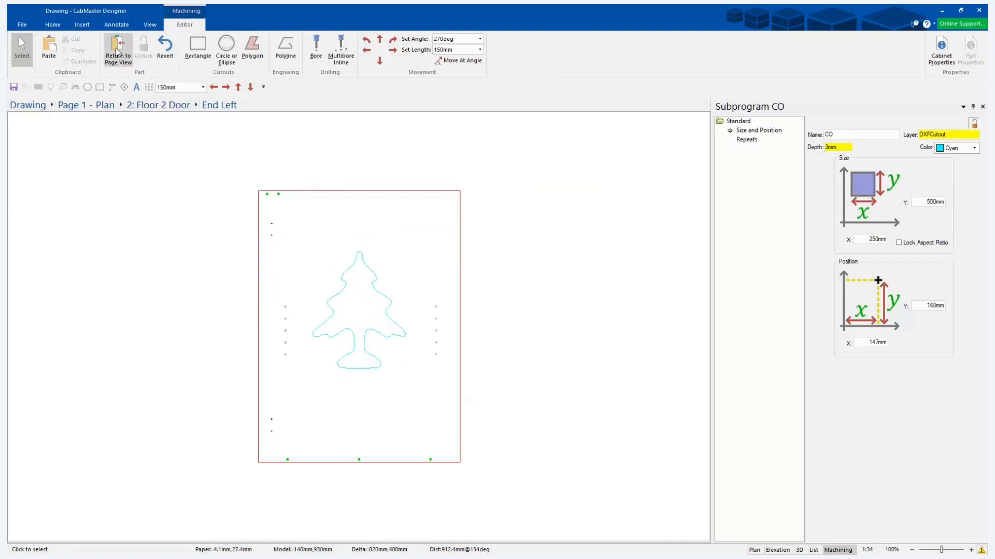
left_click(118, 50)
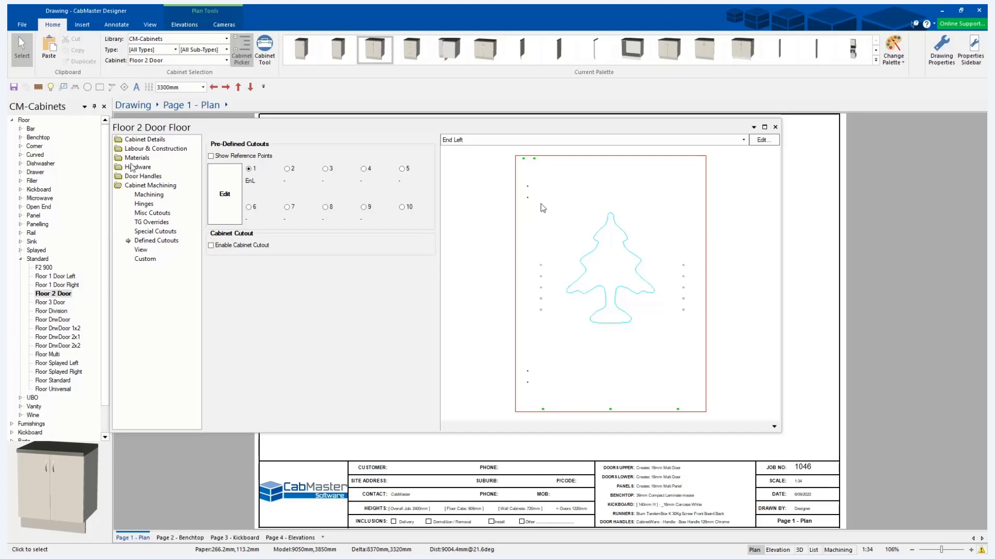
Reopen the End Left part in the machining editor and widen its border by stretching the right edge outward.
left_click(763, 140)
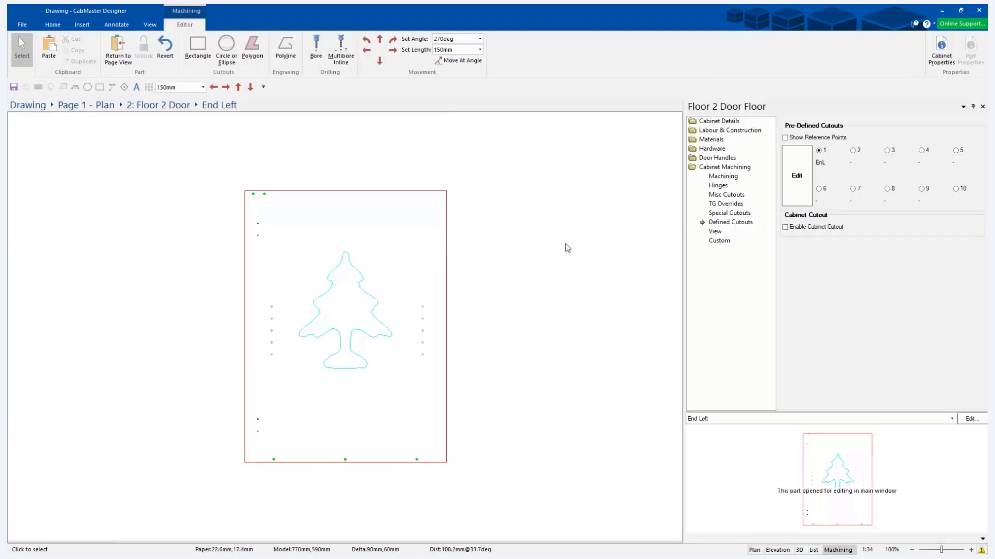
left_click(446, 327)
left_click_drag(502, 328, 546, 327)
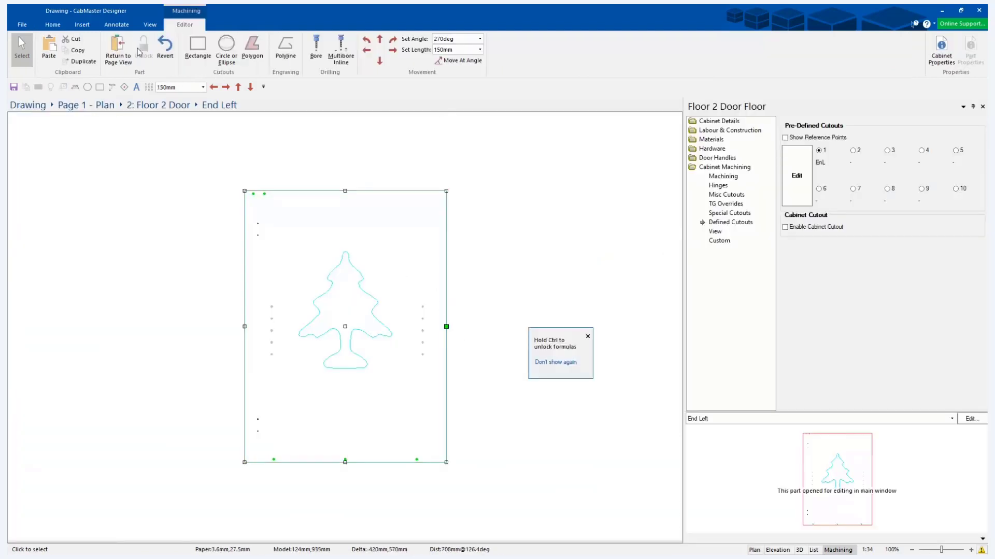
left_click(345, 311)
left_click(421, 191)
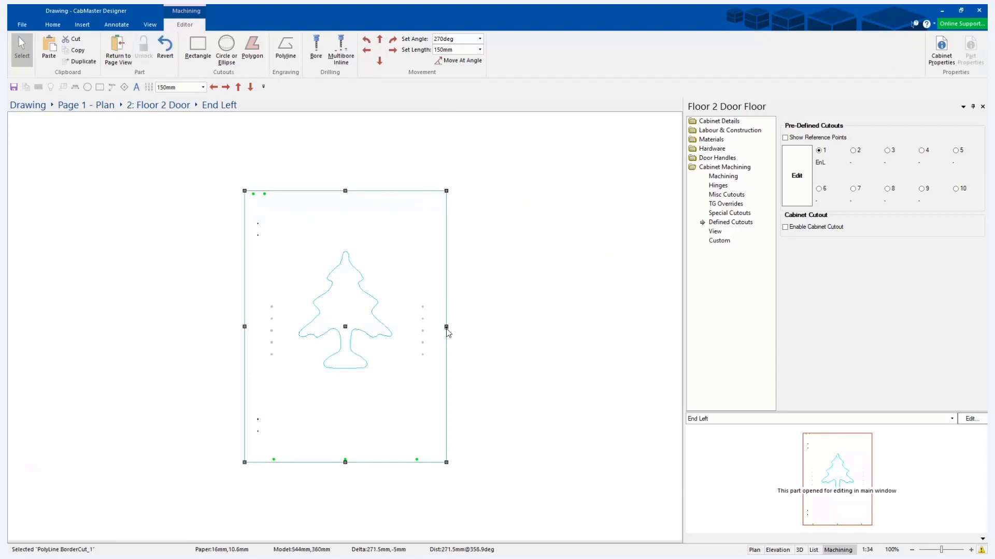
left_click_drag(446, 328, 565, 327)
left_click(571, 328)
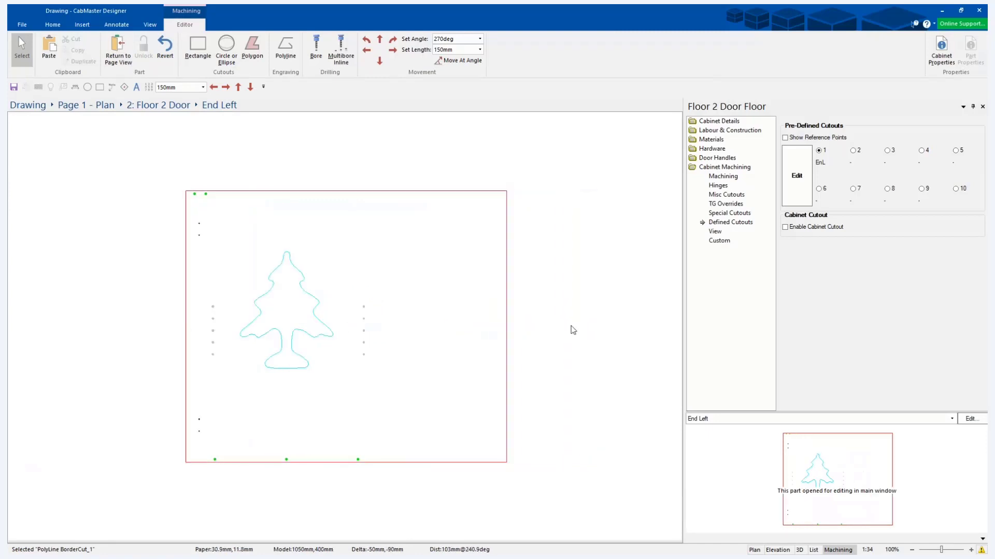
Stretch the End Left border's right edge farther outward to about X 1014 mm and select the border's lower right corner point.
left_click(508, 336)
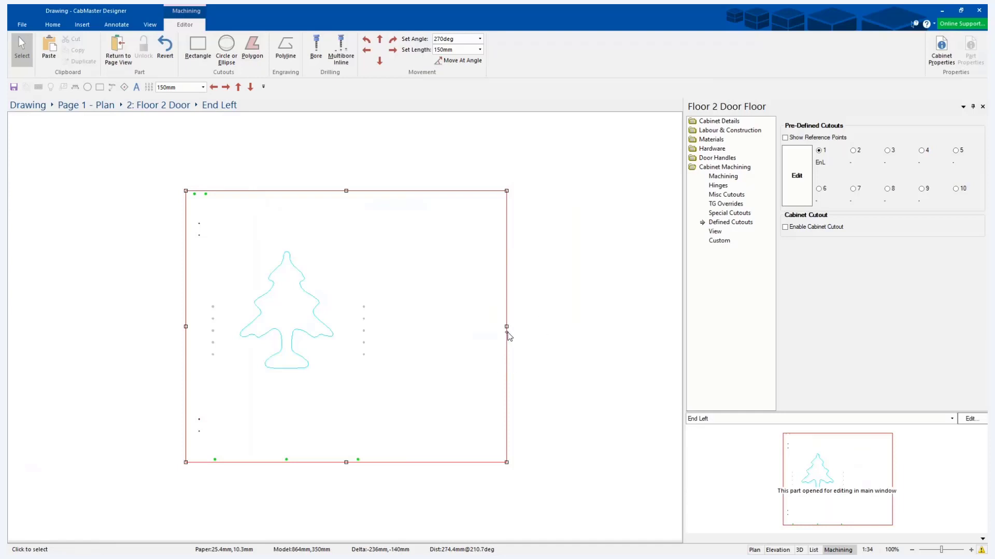
left_click_drag(508, 328, 562, 326)
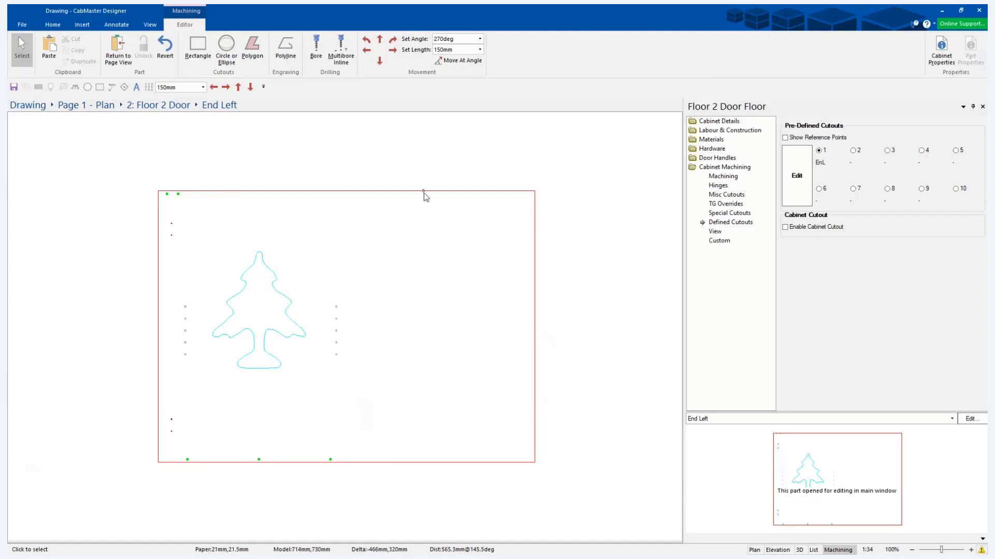
left_click(534, 462)
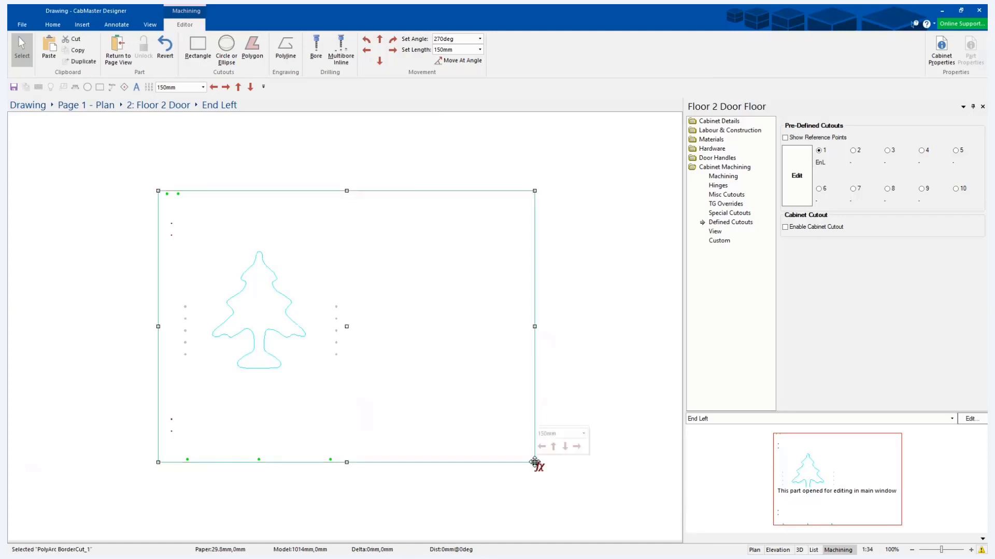
left_click(534, 462)
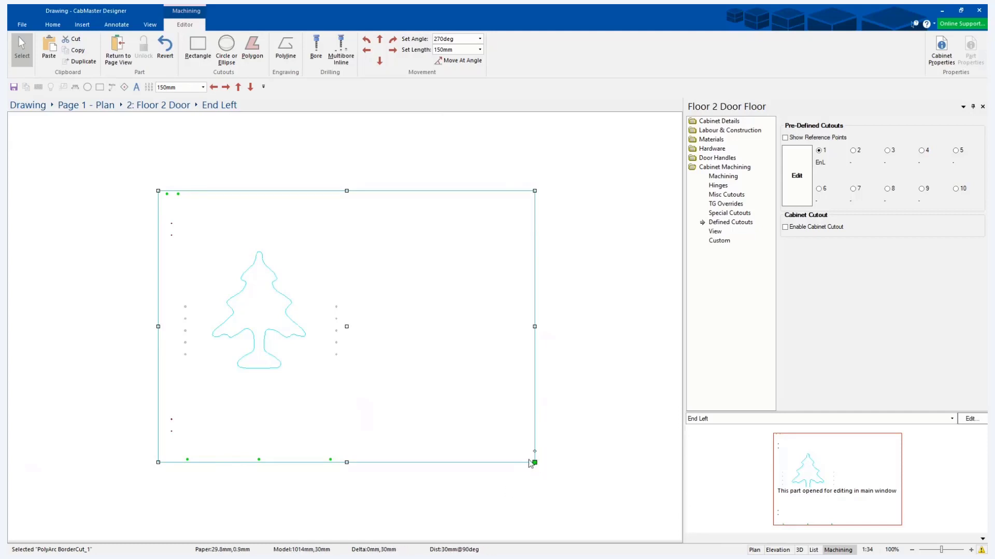
mouse_move(536, 465)
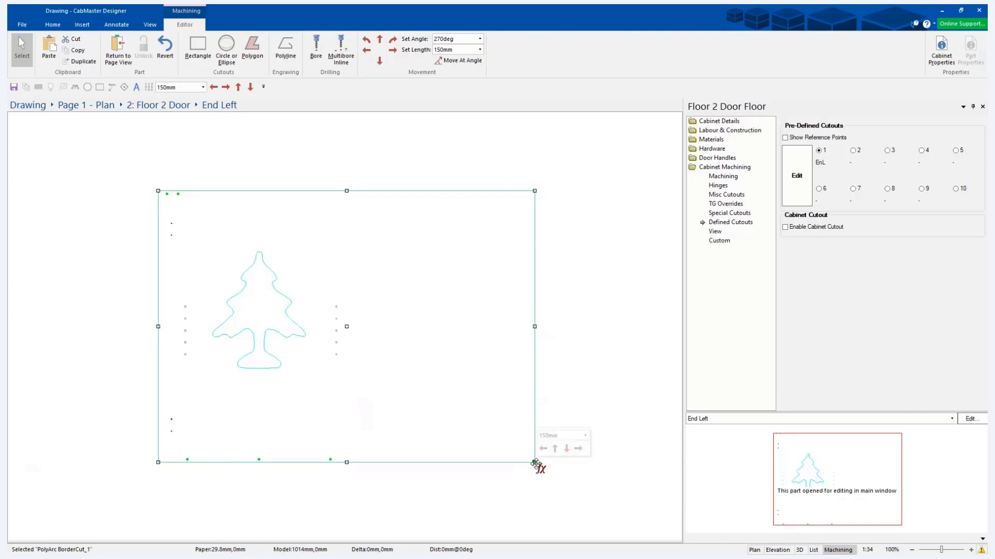
Return from the machining editor to the plan page and close the cabinet's properties.
left_click(115, 52)
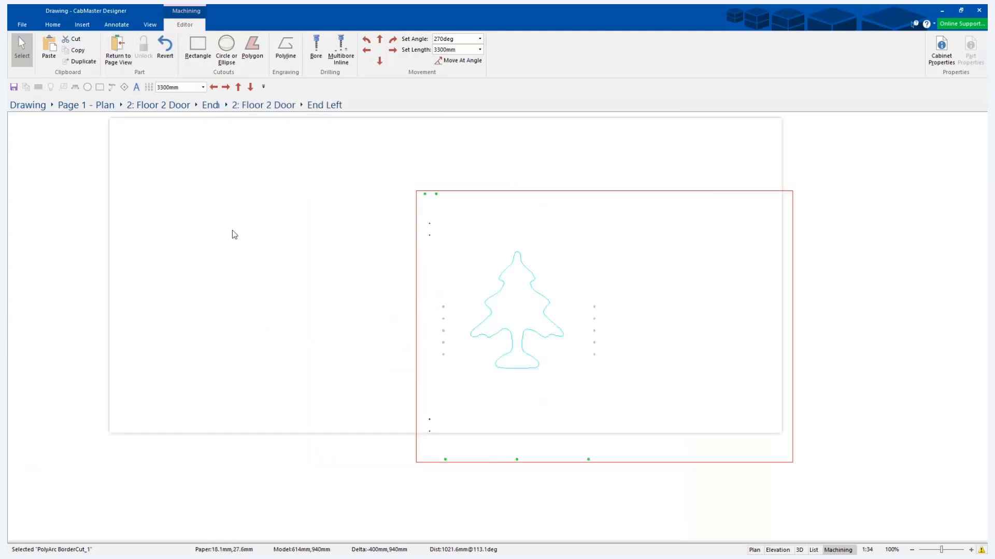
left_click(144, 139)
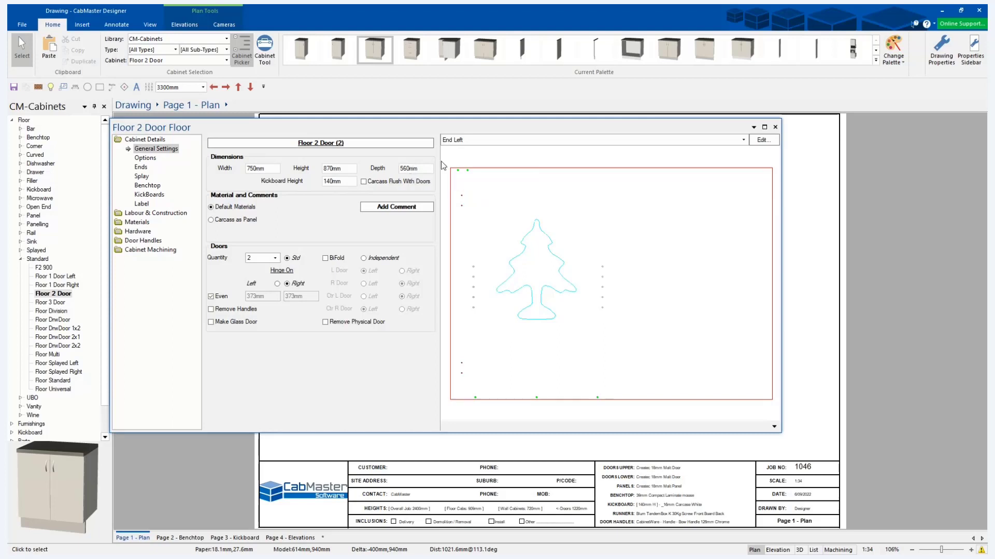
left_click(775, 127)
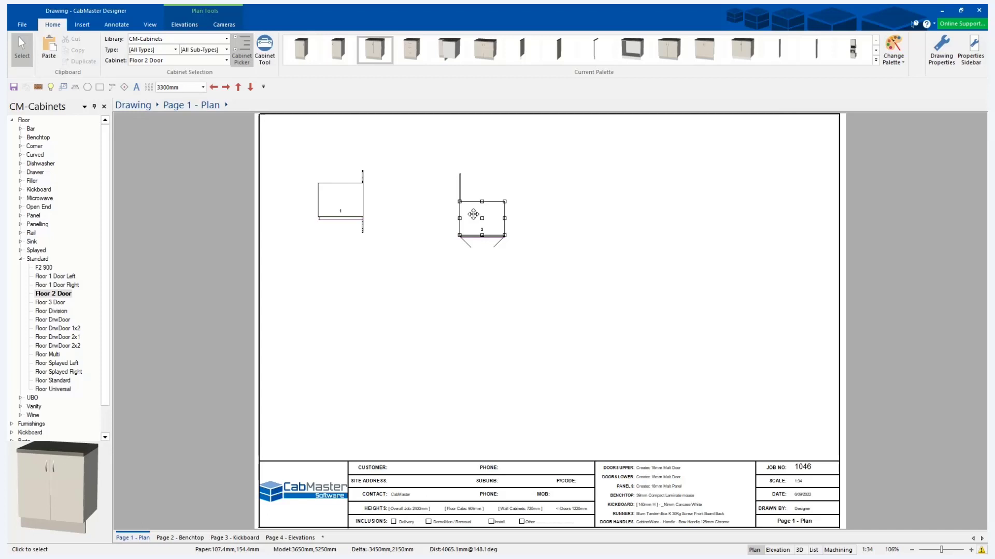
Open the drawing properties at the Tool settings of the general machining section.
left_click(942, 49)
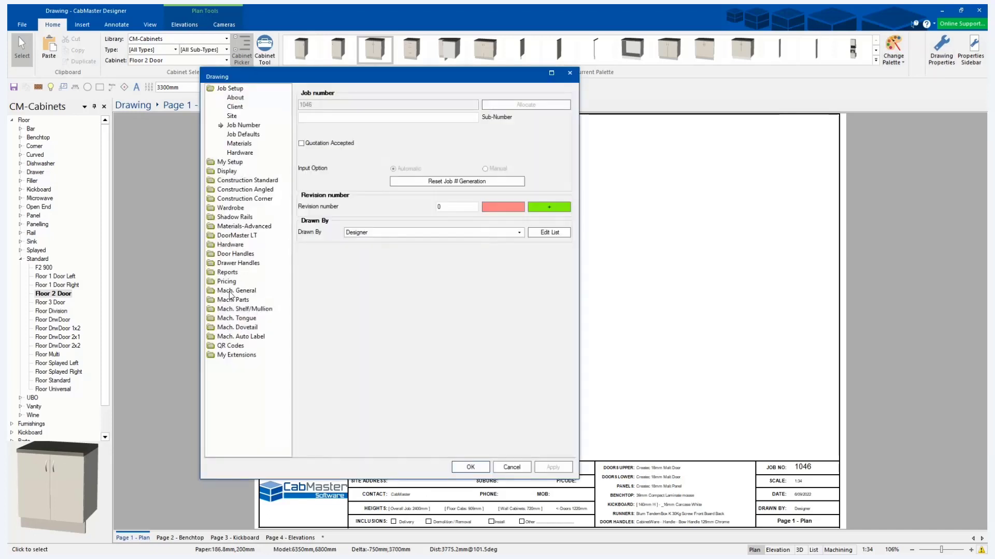
left_click(233, 291)
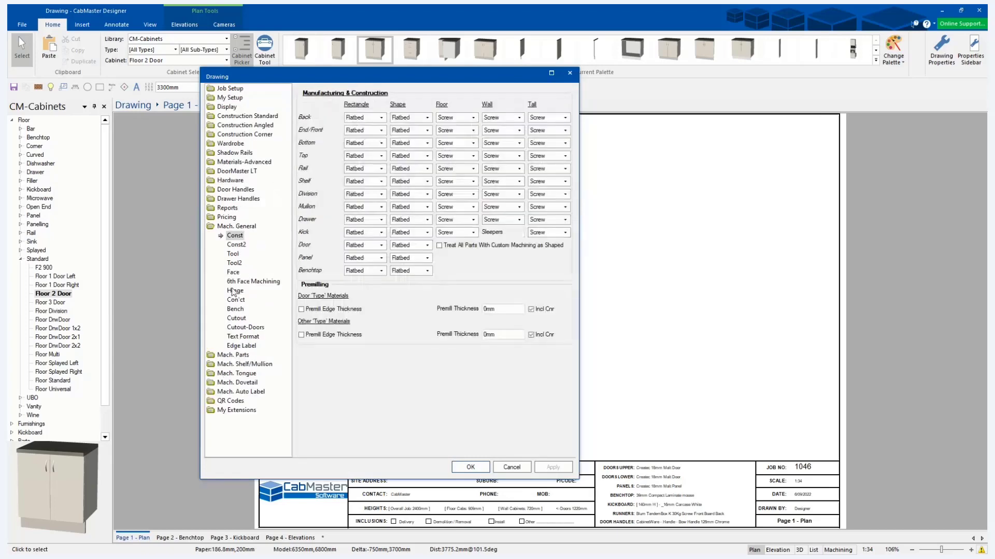
left_click(236, 244)
left_click(233, 254)
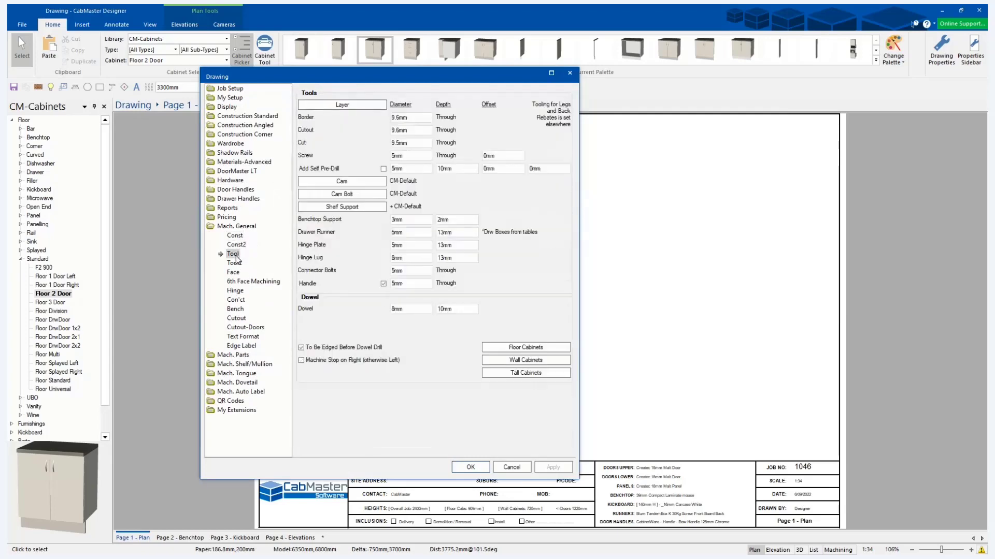
Examine the Border layer's properties in the layer table, leaving the layer and drawing settings as they are.
left_click(342, 105)
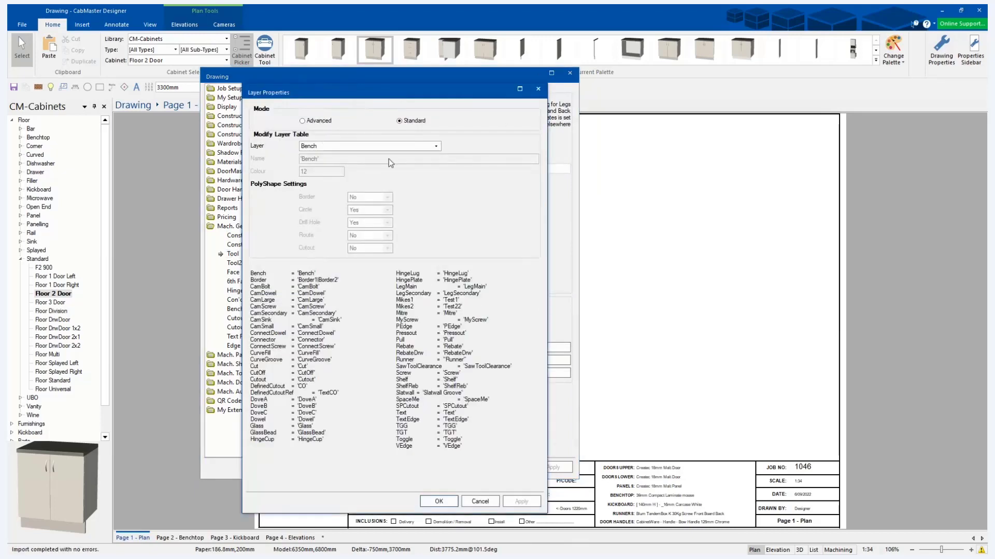
left_click(435, 146)
scroll(394, 197, "up", 6)
left_click(388, 160)
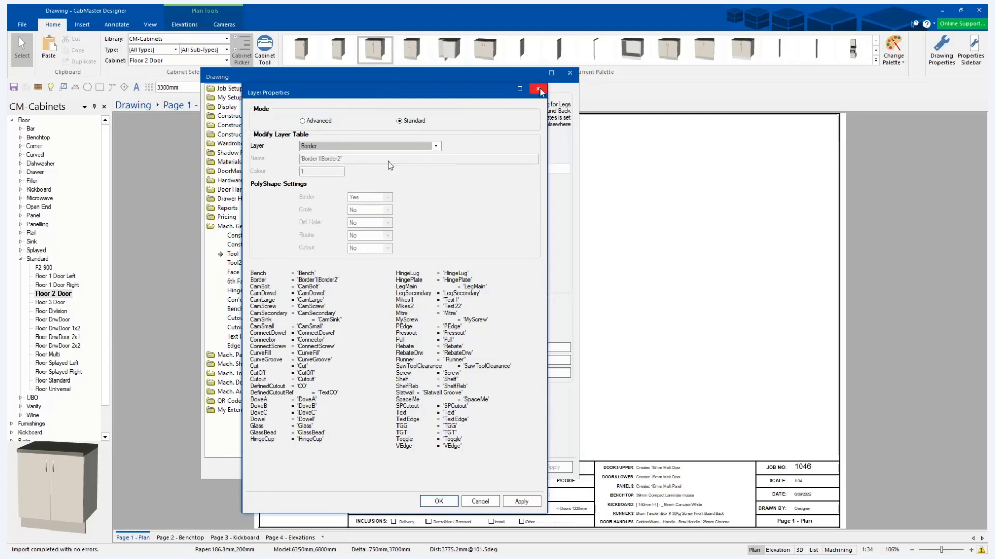
left_click(539, 91)
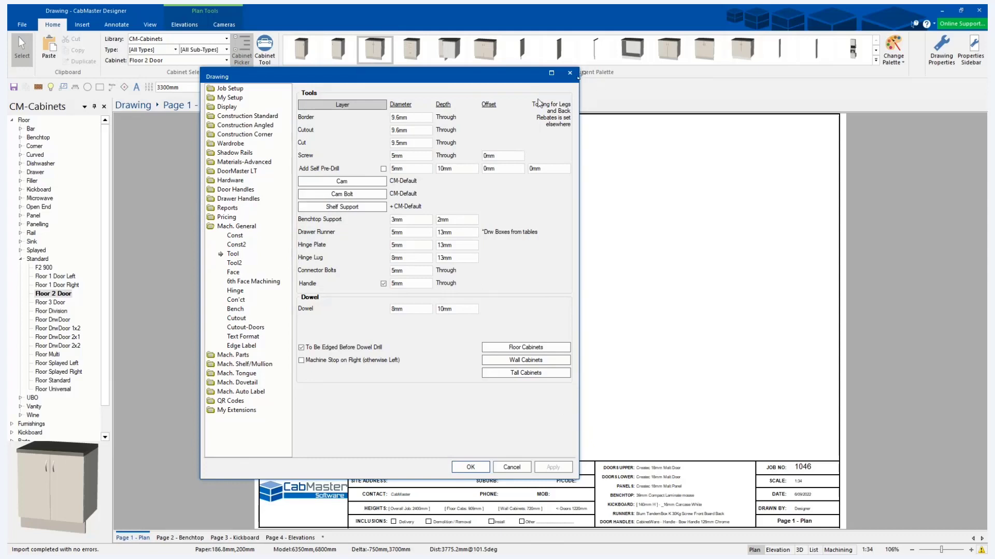
left_click(569, 73)
Reopen cabinet 2's End Left part in the machining editor and draw a rectangular cutout about 244 by 180 mm against its right edge.
double_click(479, 220)
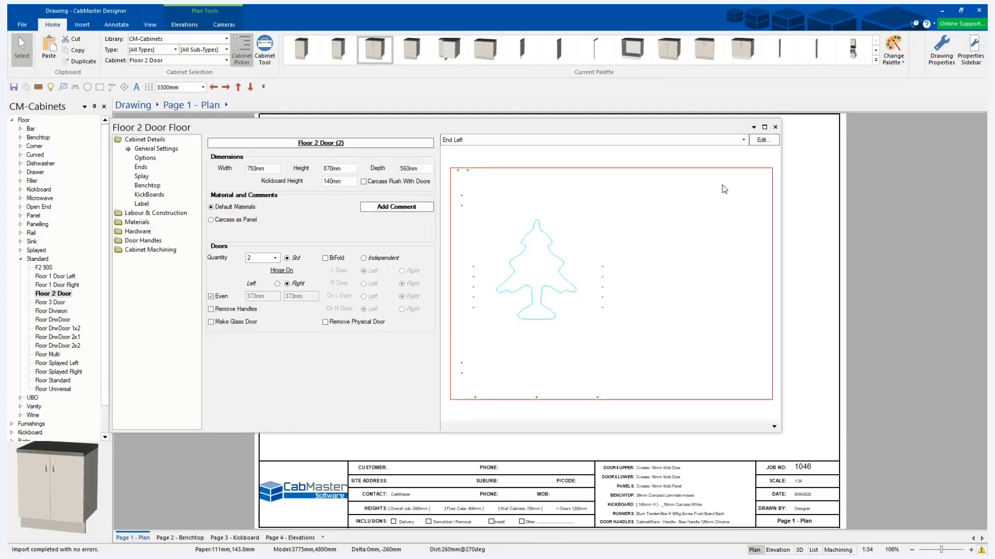
left_click(770, 141)
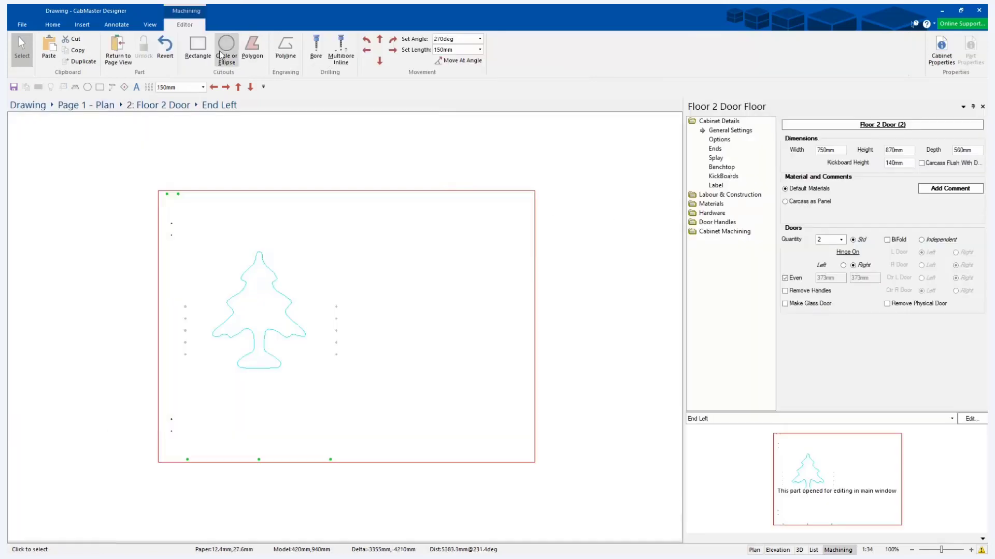
left_click(197, 47)
left_click_drag(519, 275, 529, 316)
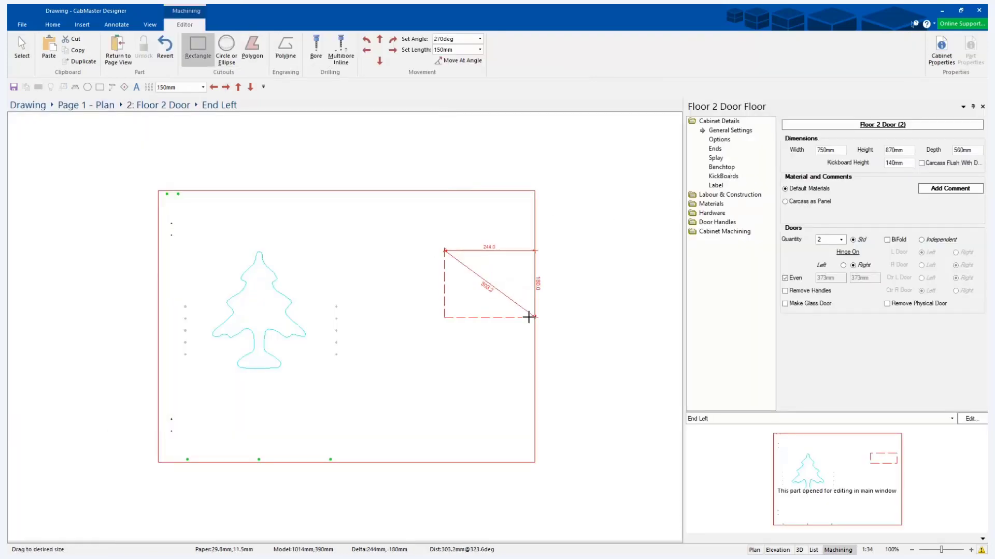
left_click(23, 44)
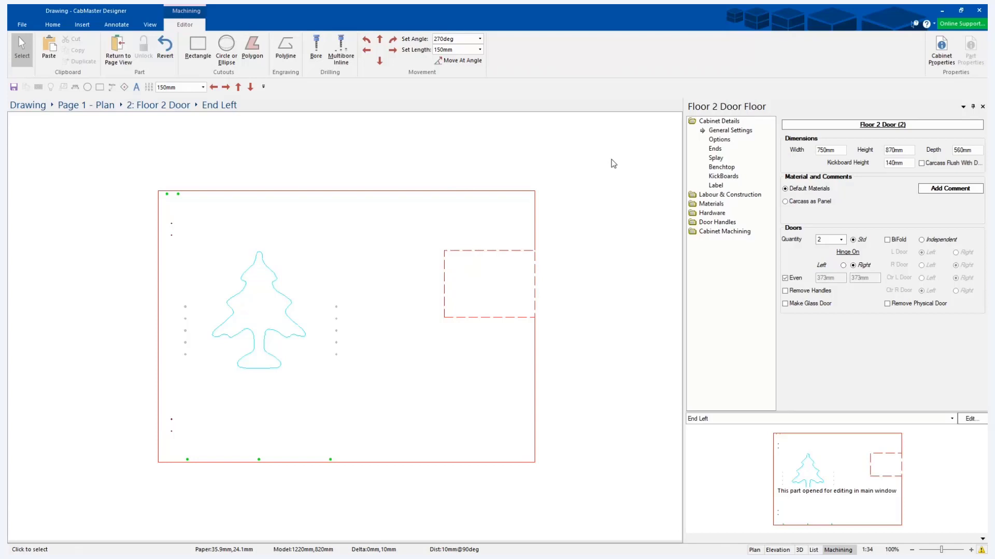
Return to the plan page and view the Special Cutouts options in the cabinet's machining settings.
left_click(118, 51)
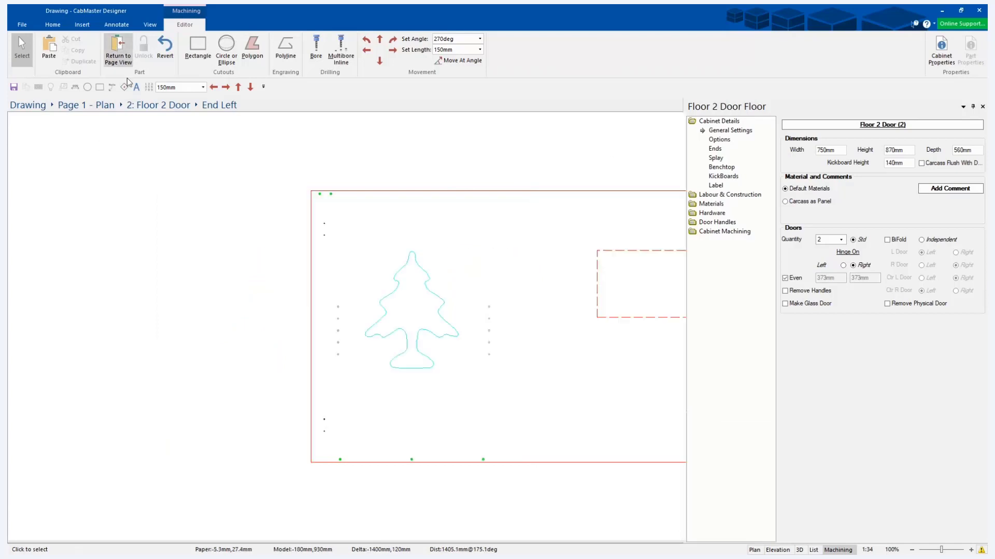
left_click(159, 251)
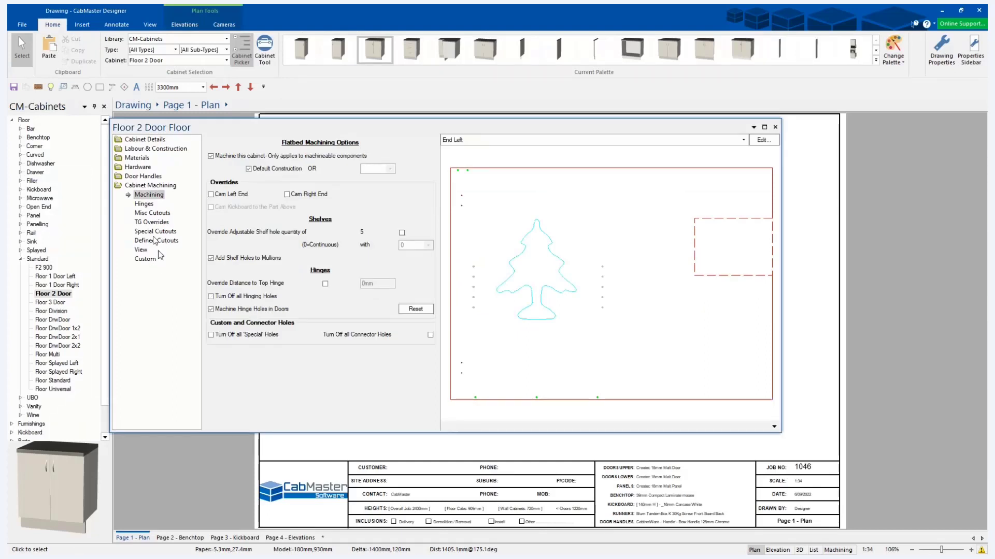
left_click(154, 234)
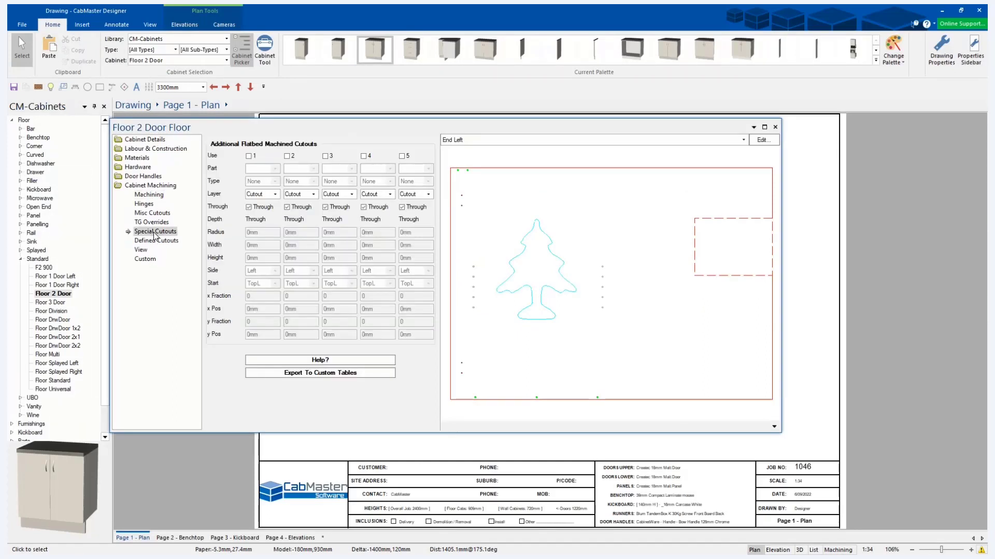
Add the custom machining "4 Vents - 100mm" to the End Left part and enable it.
left_click(151, 261)
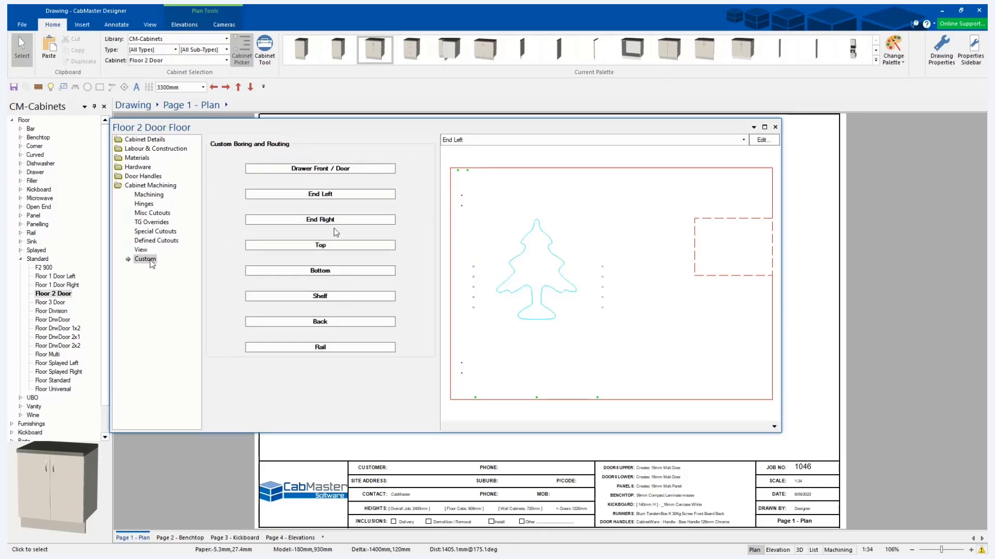
left_click(327, 197)
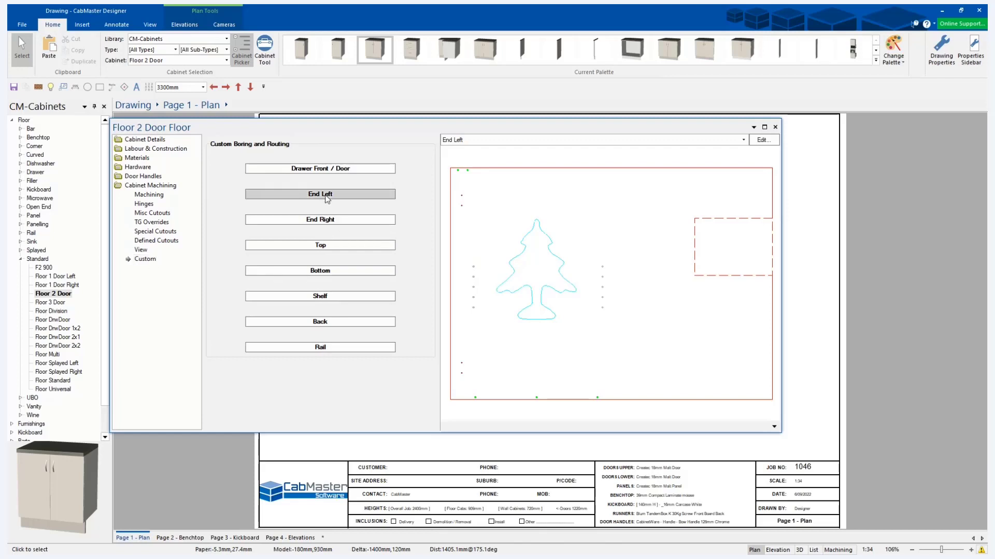
left_click(351, 133)
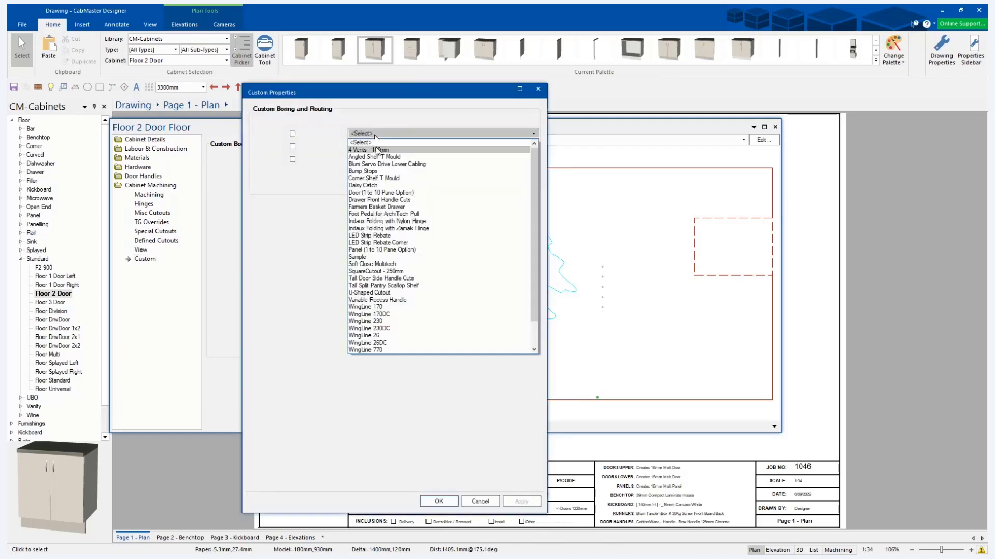
left_click(377, 150)
left_click(292, 133)
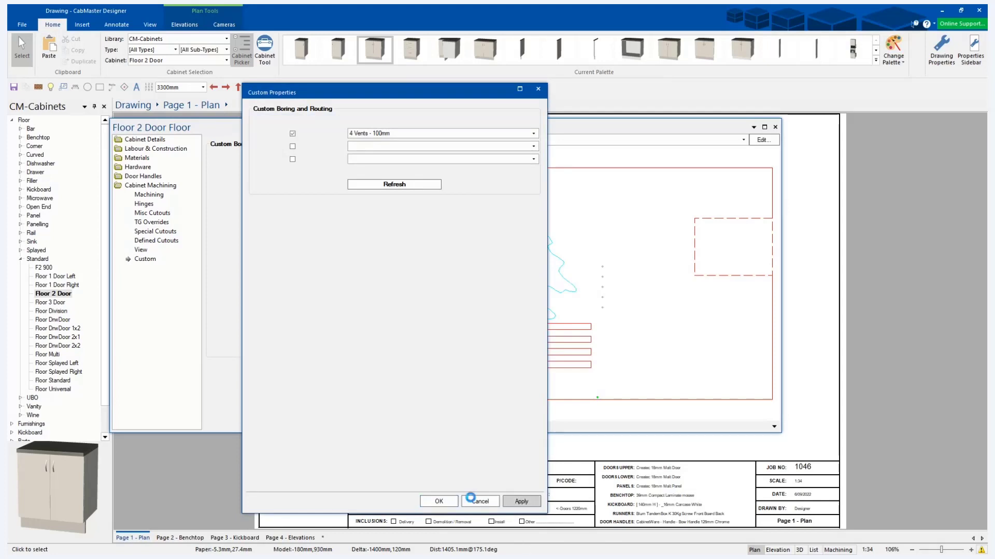
left_click(470, 497)
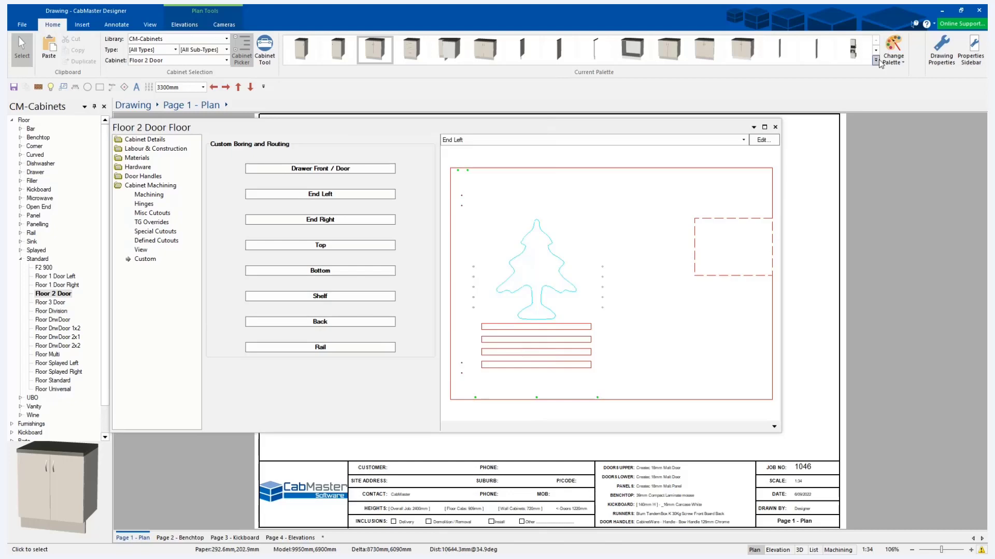
Enable local properties 1 to 5 (x1 to x5) in the My Setup section of the drawing properties.
left_click(941, 50)
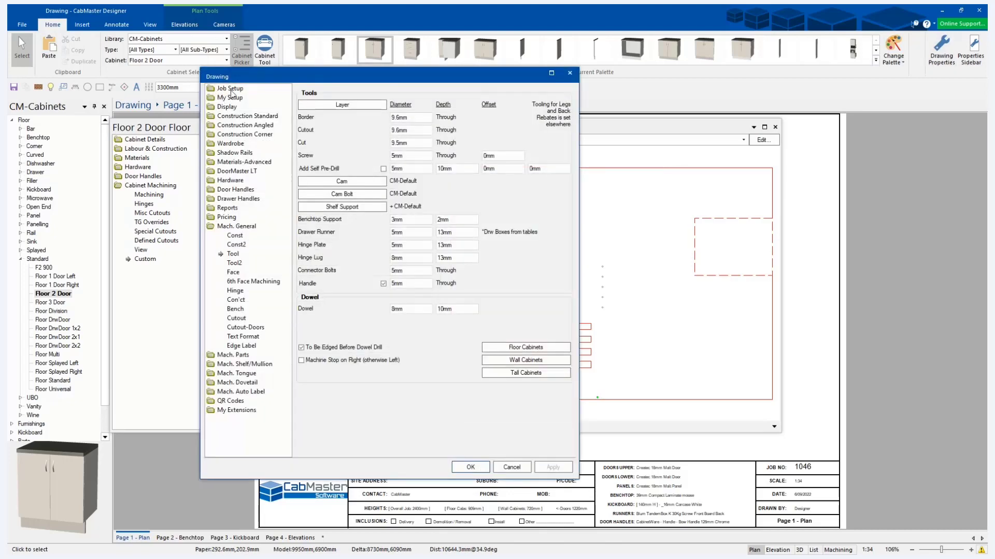
left_click(231, 90)
left_click(231, 163)
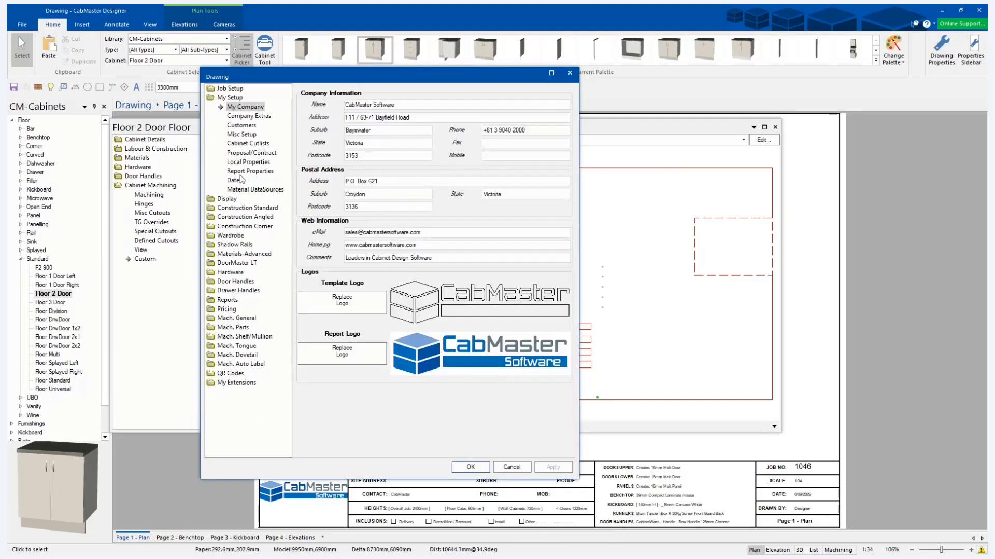
left_click(248, 162)
left_click(301, 105)
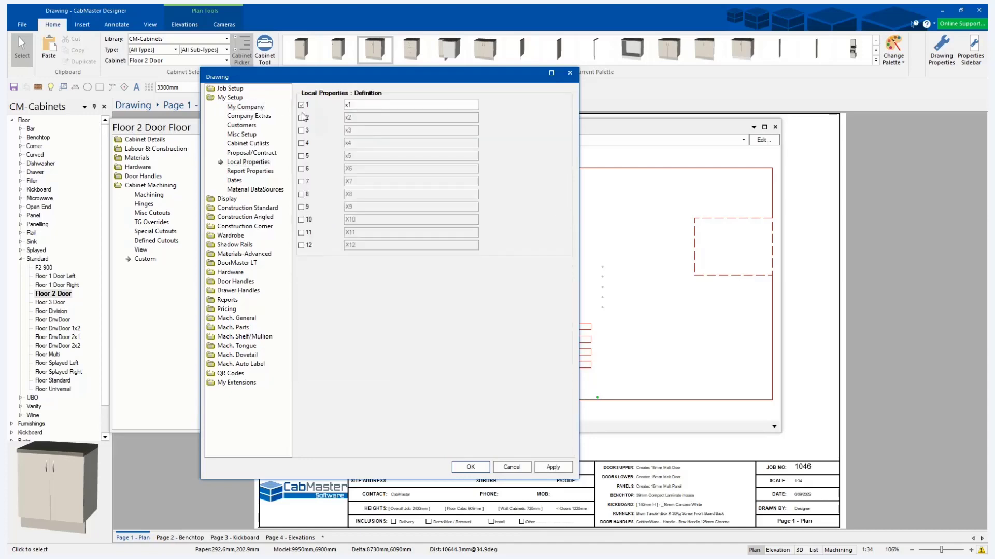
left_click(302, 118)
left_click(302, 131)
left_click(302, 143)
left_click(302, 156)
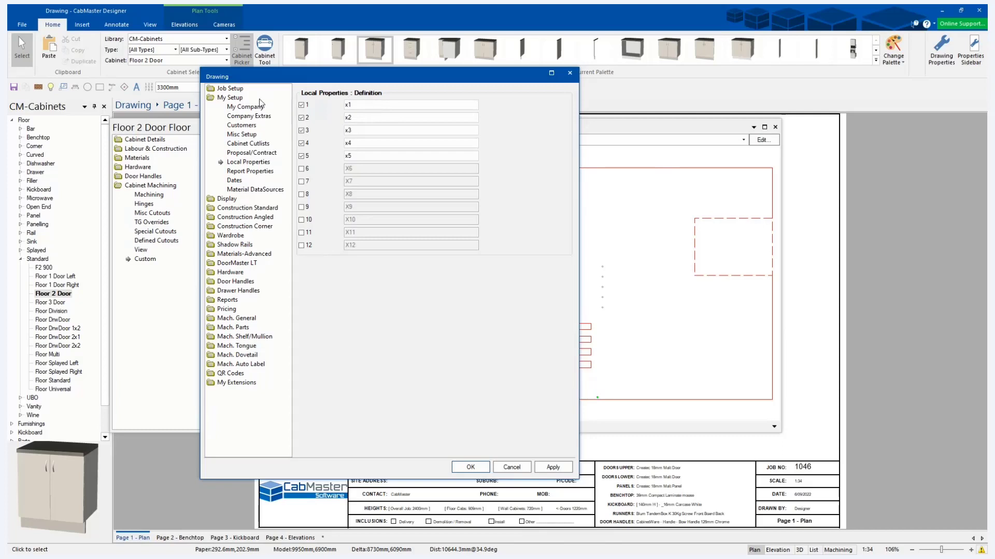
Set the job's local properties x1 to 123mm and x2 to 150mm and accept the drawing properties.
left_click(230, 89)
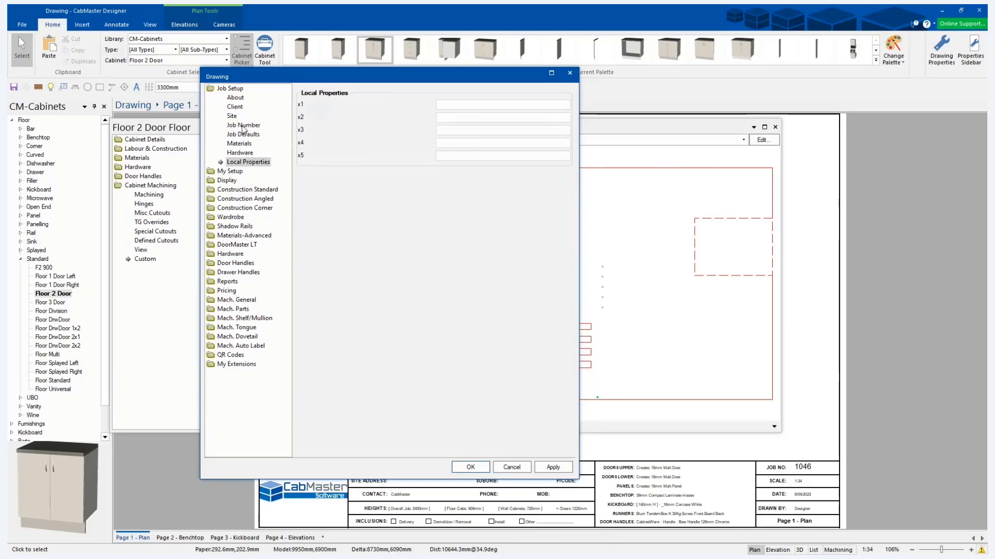
left_click(447, 104)
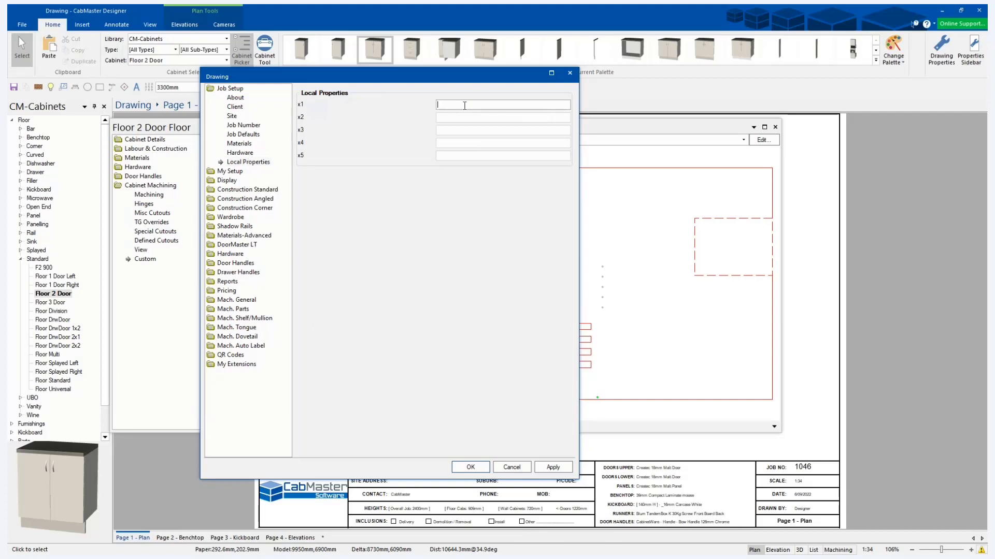
type("123")
key("Tab")
left_click(457, 107)
type("mm")
key("Tab")
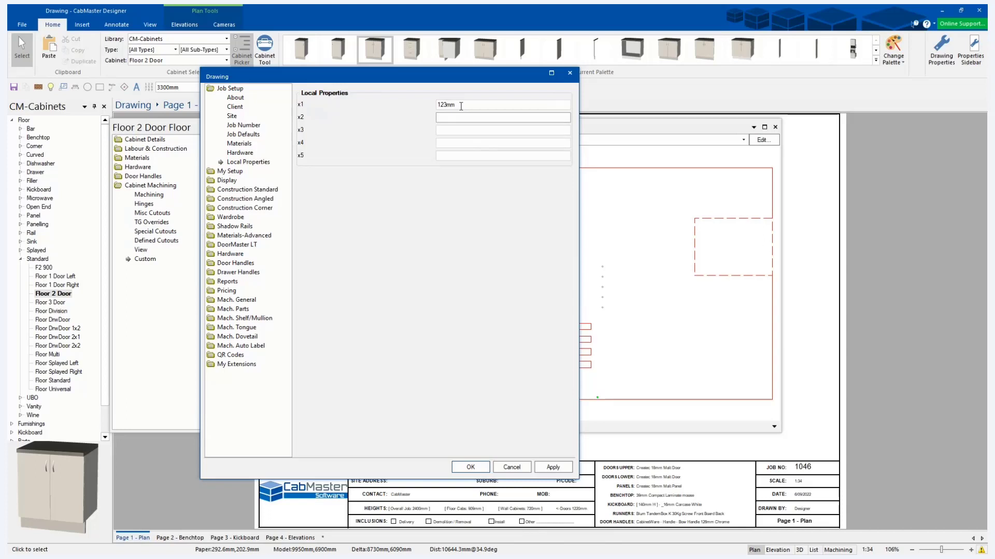
type("150mm")
key("Tab")
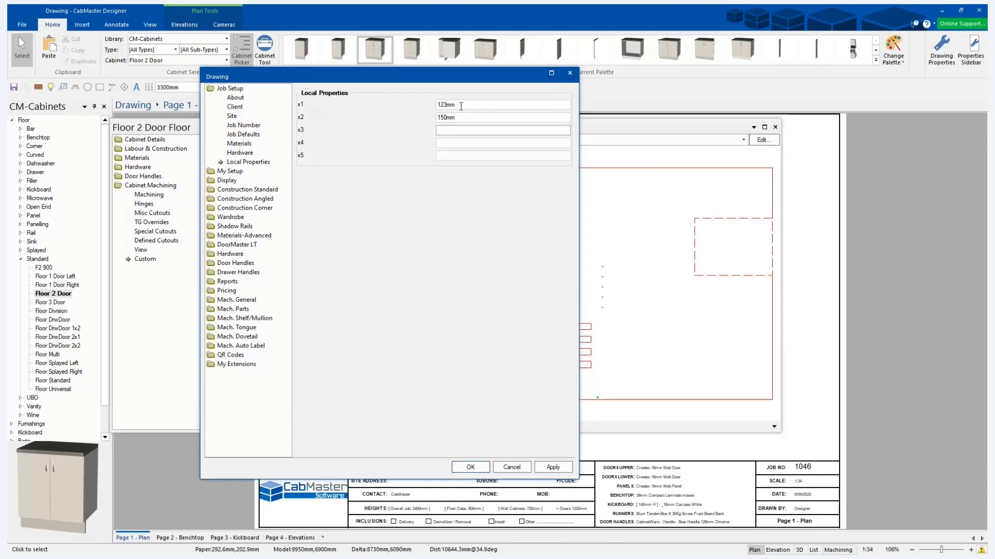
left_click(481, 468)
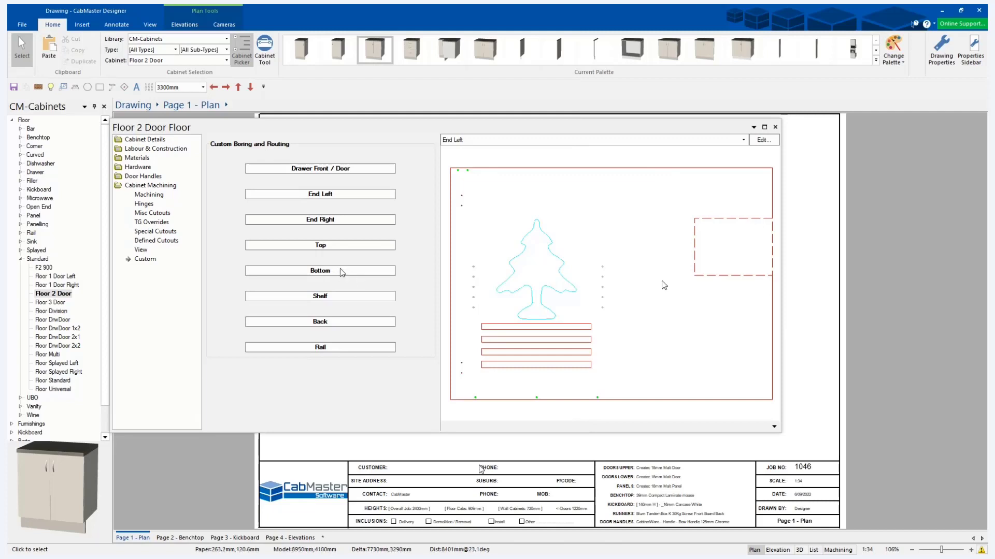
Open the End Left part for editing and select its outline.
left_click(761, 141)
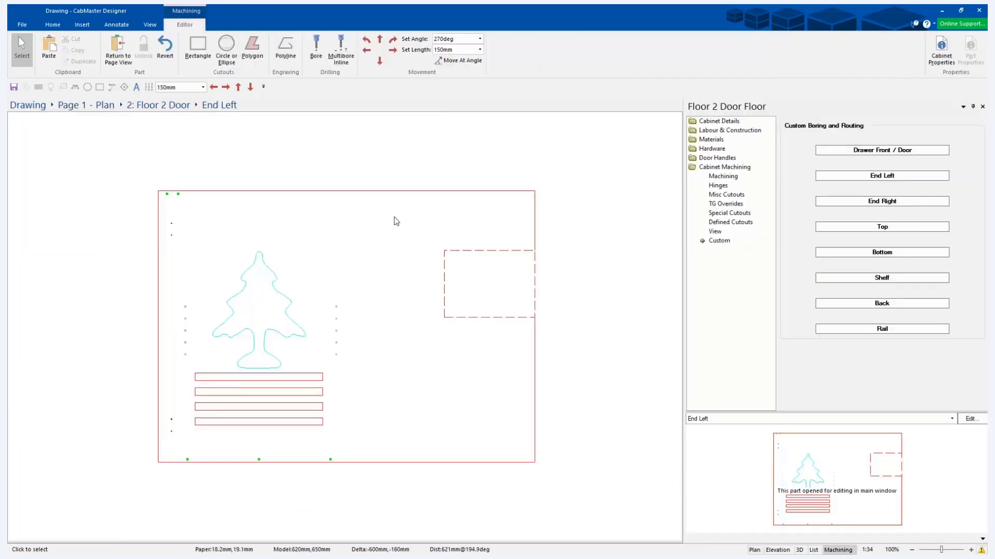
left_click(534, 462)
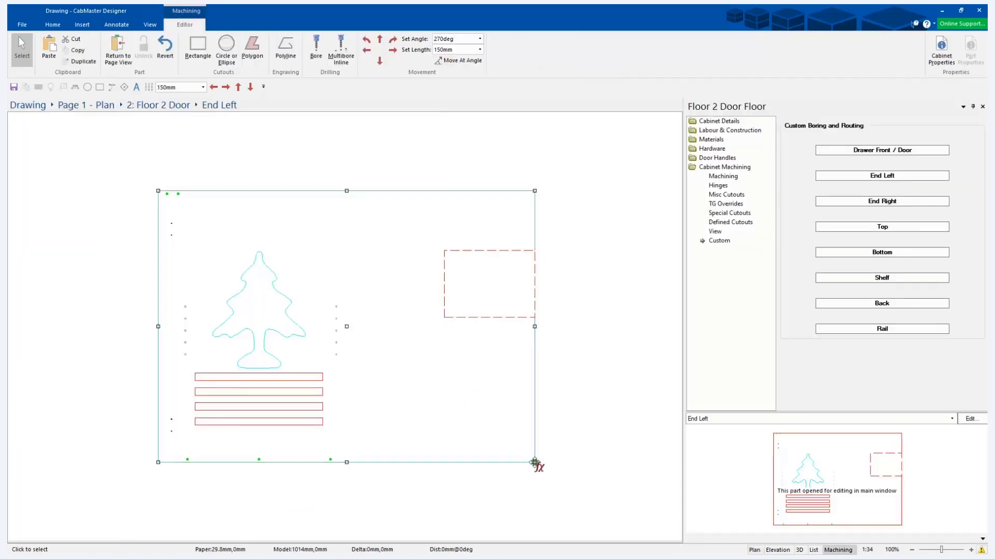
Try a 150 mm chamfer on the lower-right corner of the End Left outline.
right_click(535, 462)
left_click(570, 480)
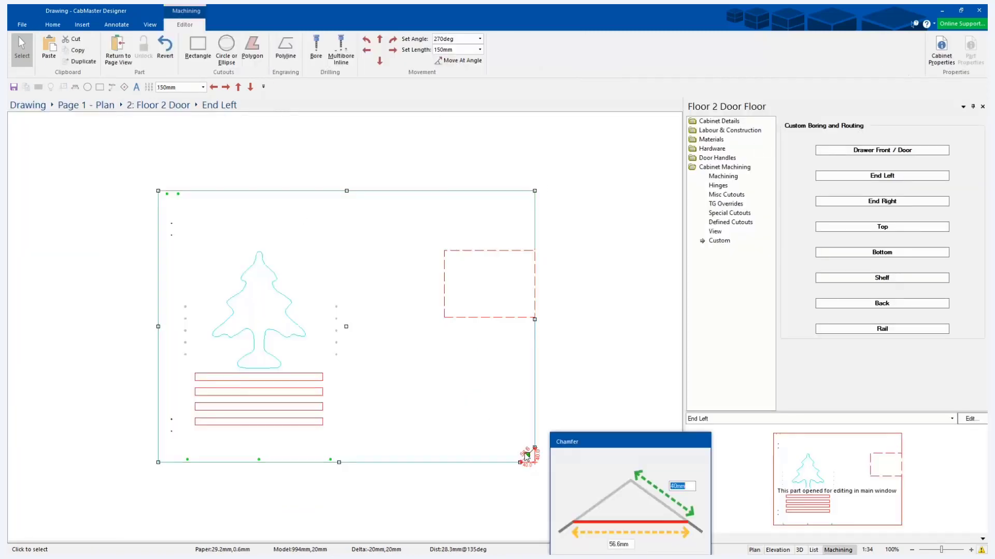
key("Escape")
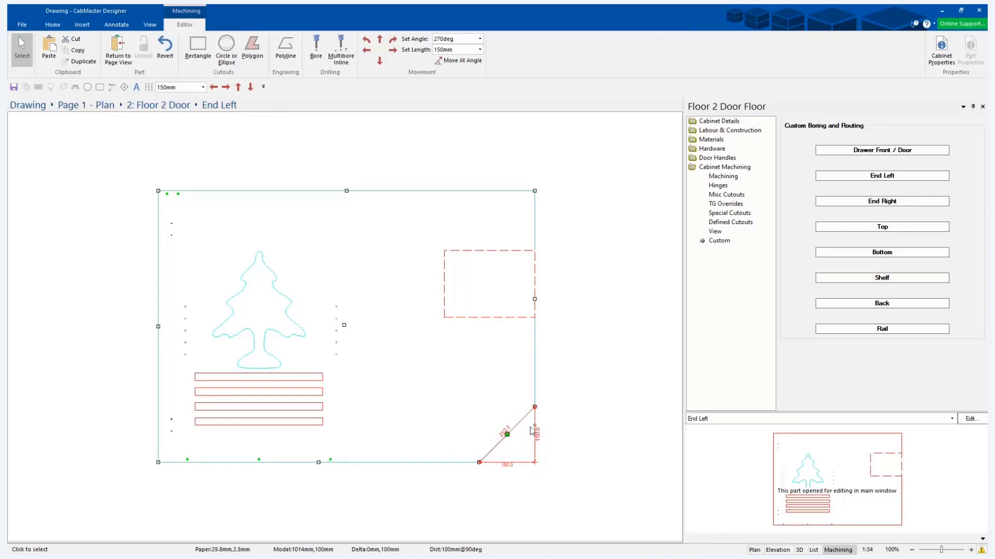
left_click(575, 436)
Add a corner on the outline's bottom edge, a short distance from the lower-right corner.
left_click(510, 462)
right_click(508, 462)
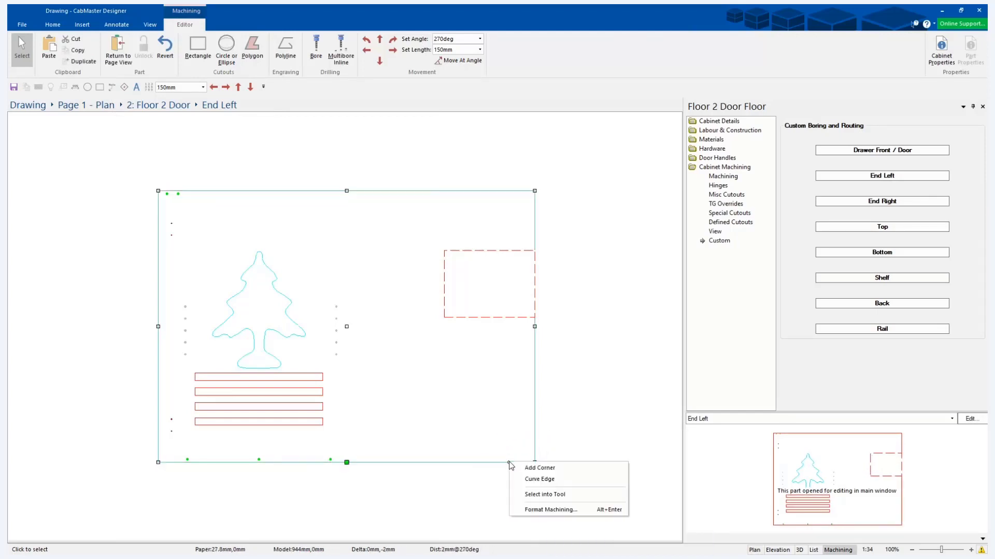
left_click(543, 473)
mouse_move(508, 463)
left_mouse_down()
mouse_move(485, 465)
mouse_move(501, 464)
left_mouse_up()
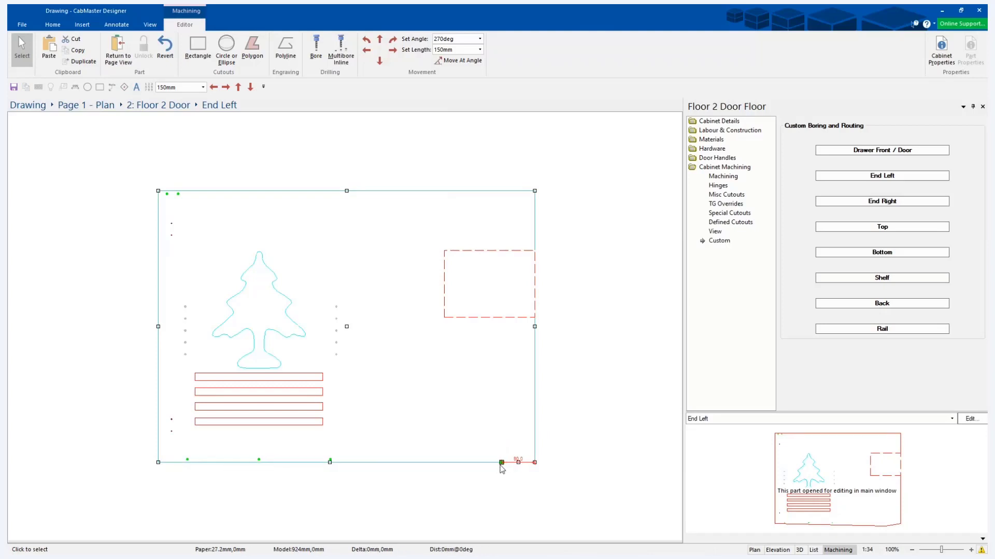
Add a corner on the outline's right edge above the lower-right corner and remove the original corner to leave an angled edge.
right_click(535, 422)
left_click(543, 427)
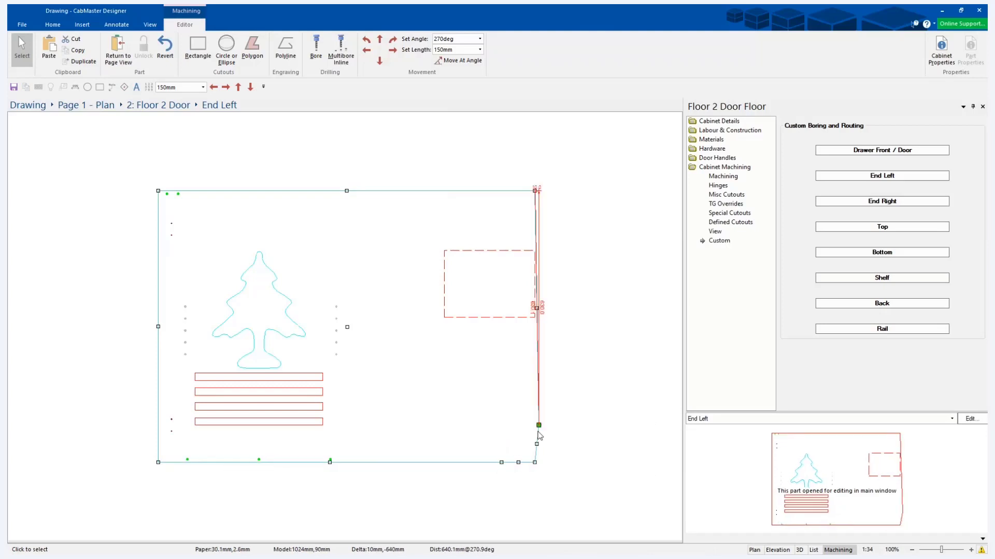
left_click_drag(535, 426, 534, 400)
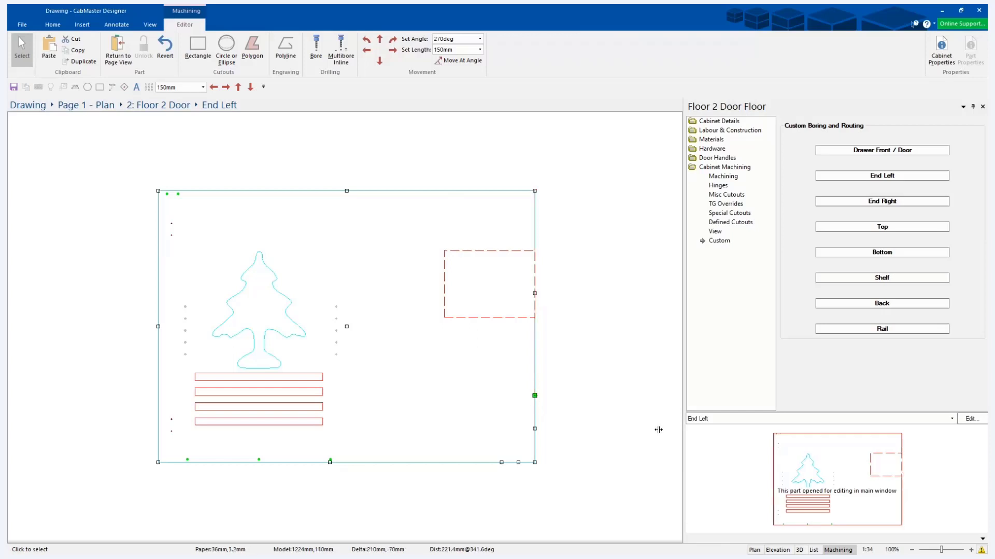
right_click(535, 462)
left_click(561, 507)
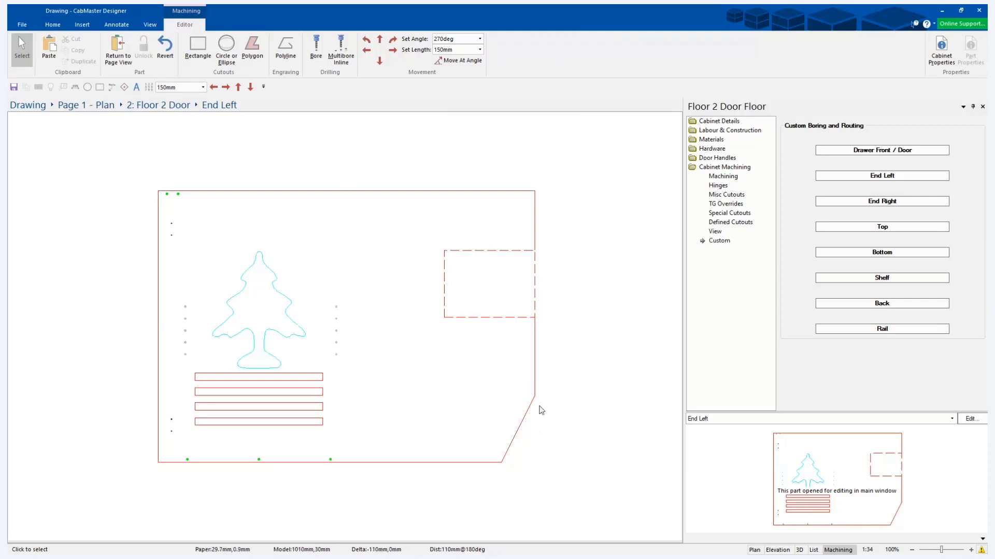
Move the lower-left corner of the End Left outline 50 mm to the right.
left_click(500, 466)
left_click(159, 462)
right_click(159, 466)
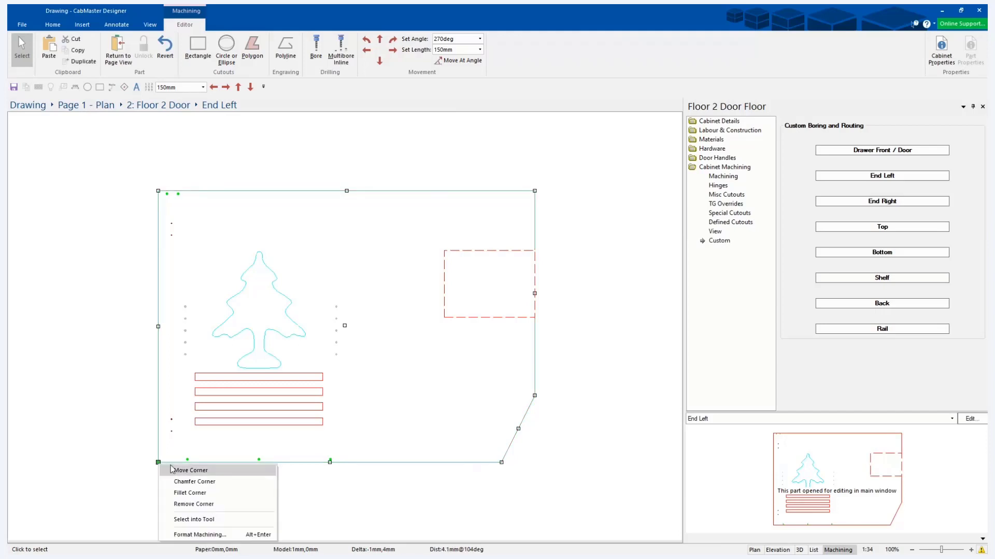
left_click(197, 470)
type("50")
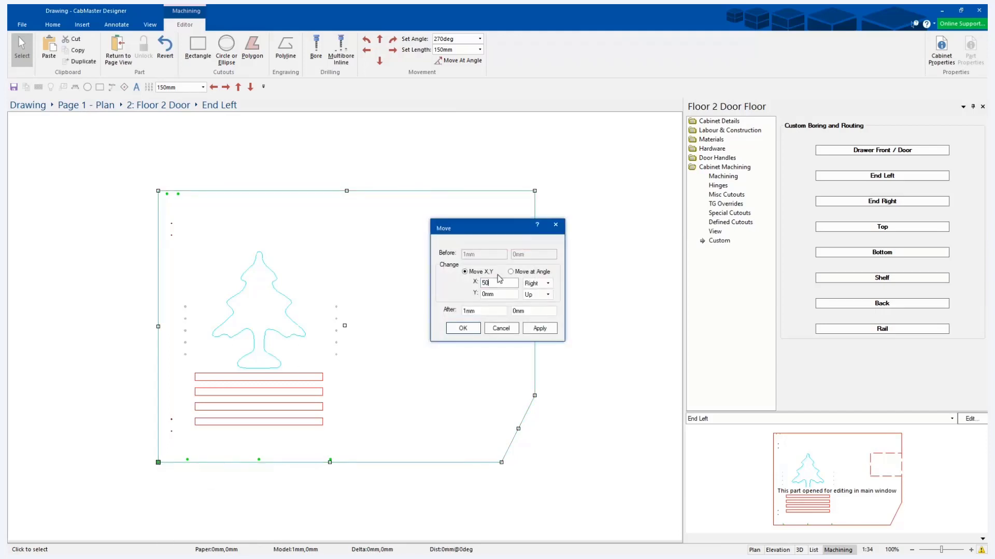
left_click(539, 328)
left_click(463, 328)
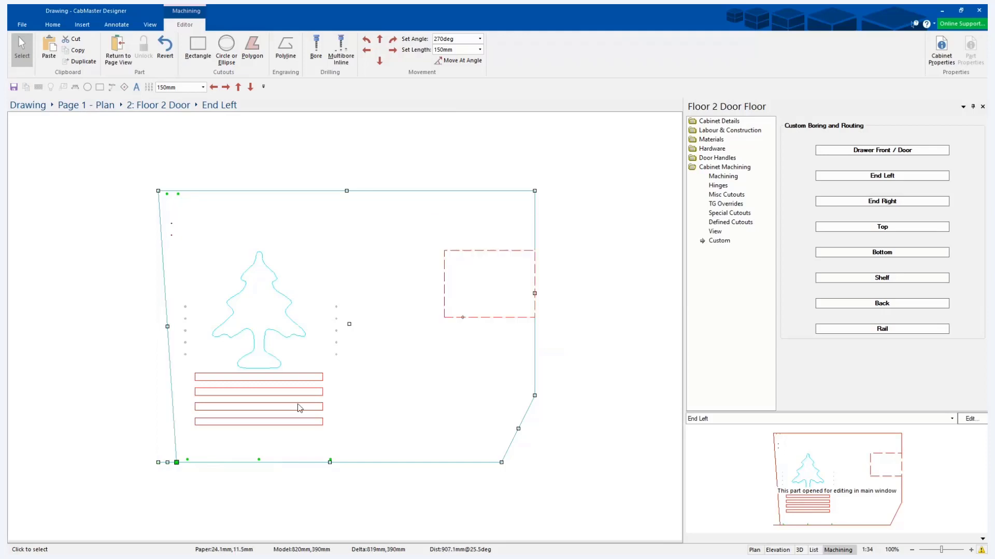
Remove the leftover corner at the outline's original lower-left position and deselect the outline.
right_click(159, 462)
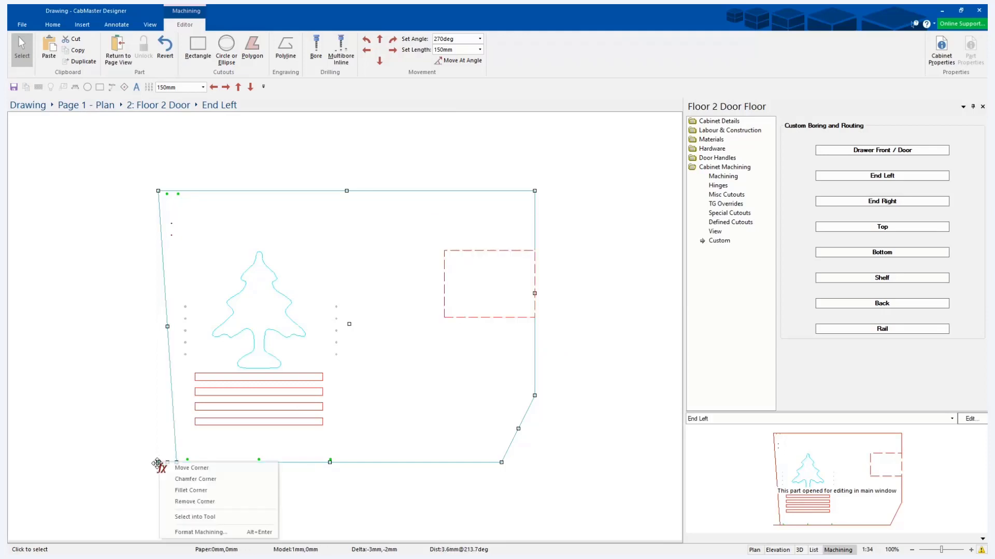
left_click(189, 501)
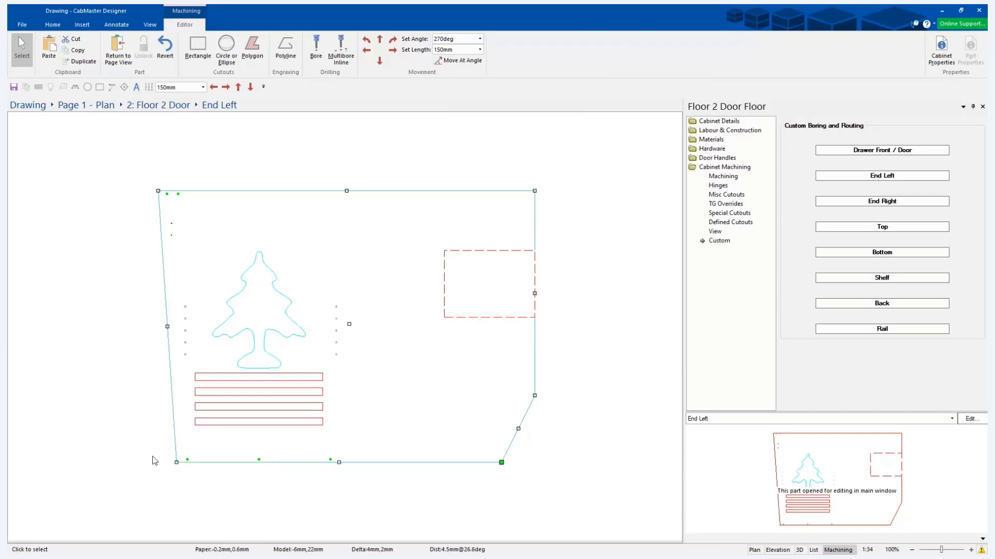
right_click(174, 422)
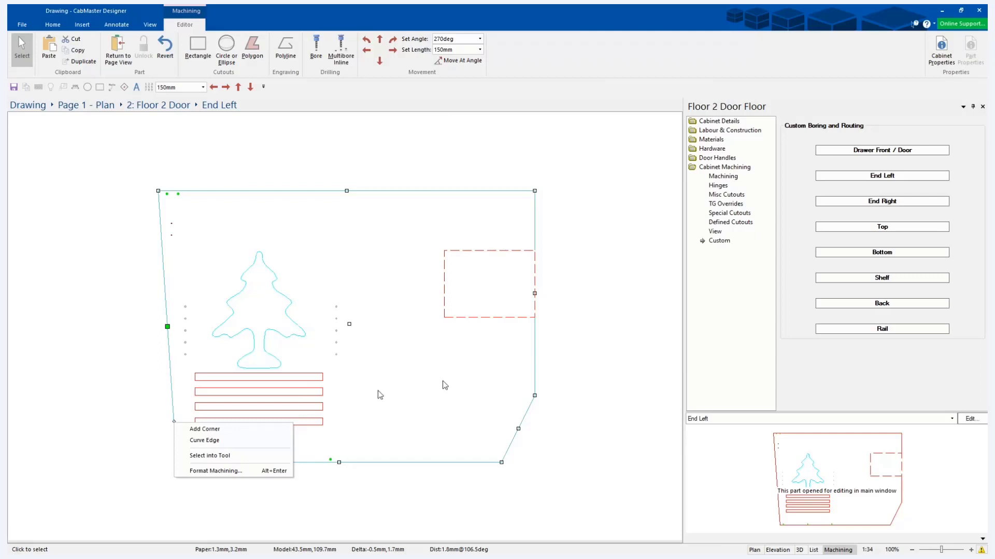
left_click(436, 511)
left_click(436, 511)
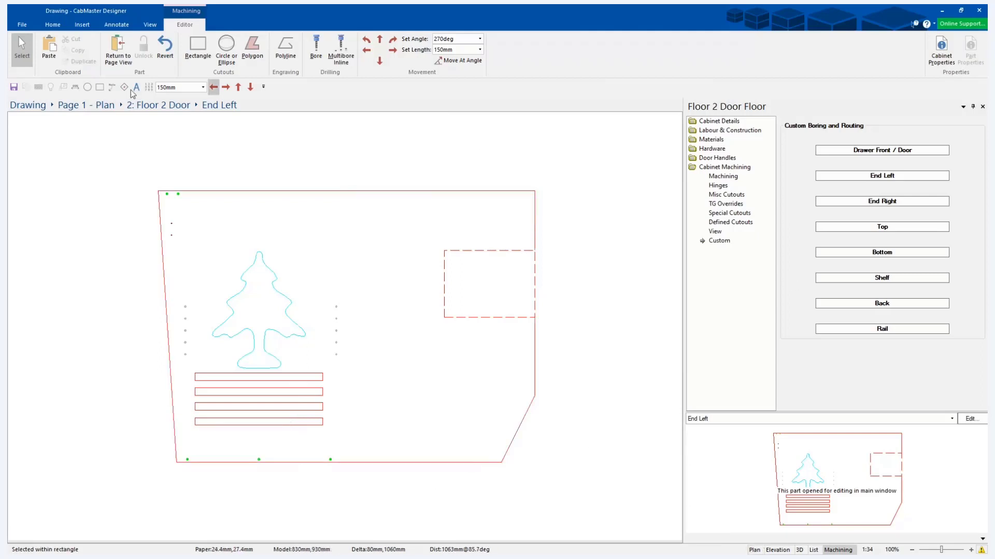
Return to the plan page and inspect the reshaped end panel in 3D, in wireframe and textured render modes.
left_click(118, 49)
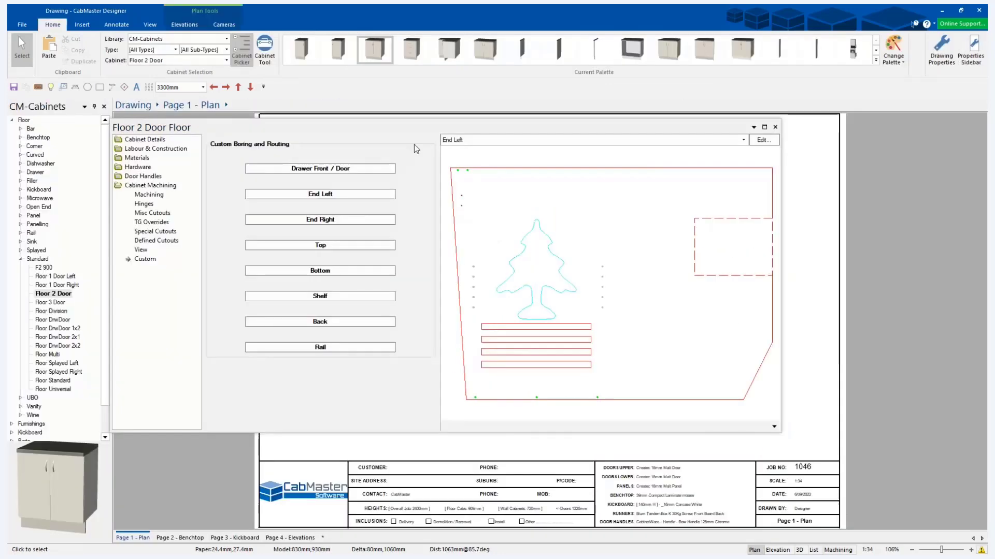
left_click(775, 127)
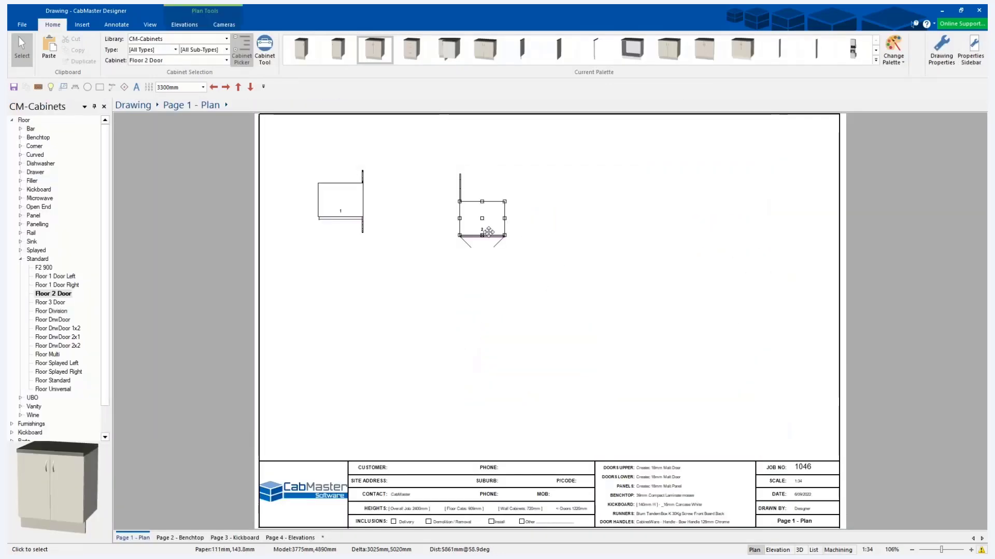
left_click(799, 550)
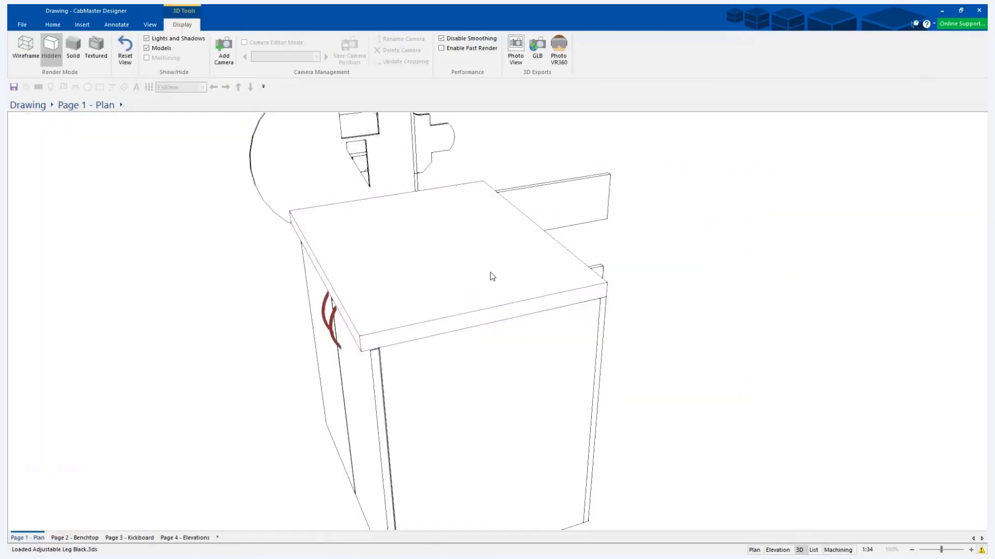
left_click_drag(868, 265, 829, 267)
left_click(26, 46)
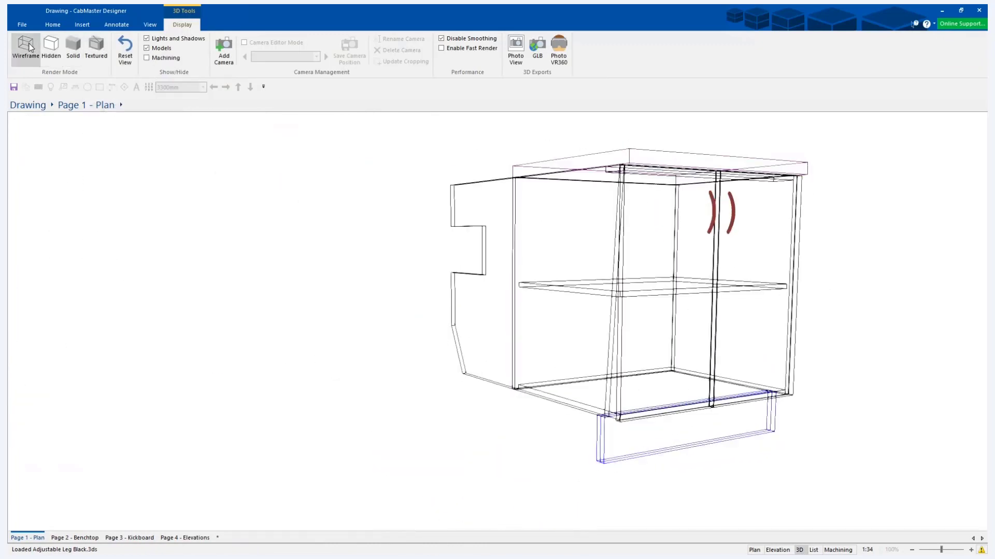
left_click(96, 46)
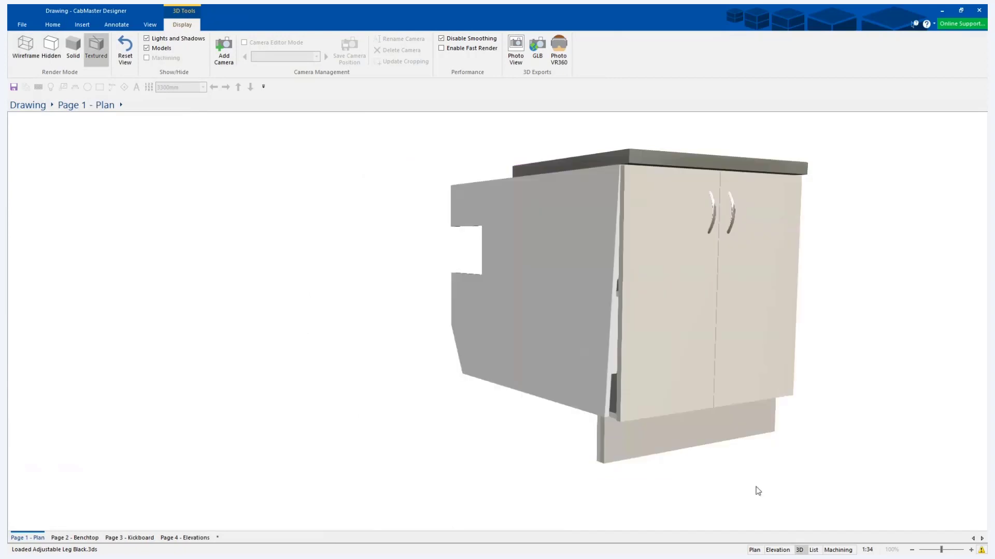
Set pre-defined cutout 1 on the second cabinet's End Left part to machine all the way through (Thro).
left_click(754, 551)
double_click(469, 221)
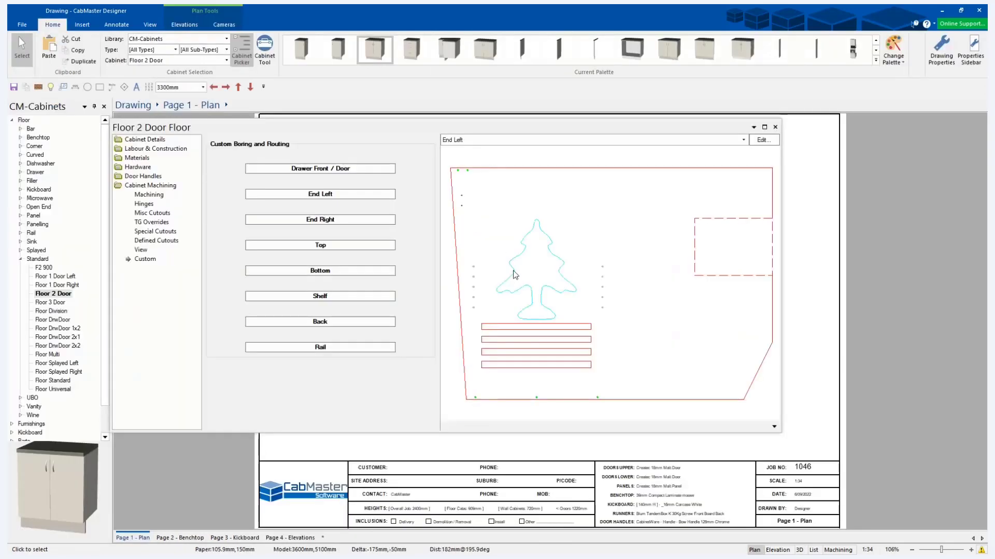
left_click(152, 241)
left_click(225, 193)
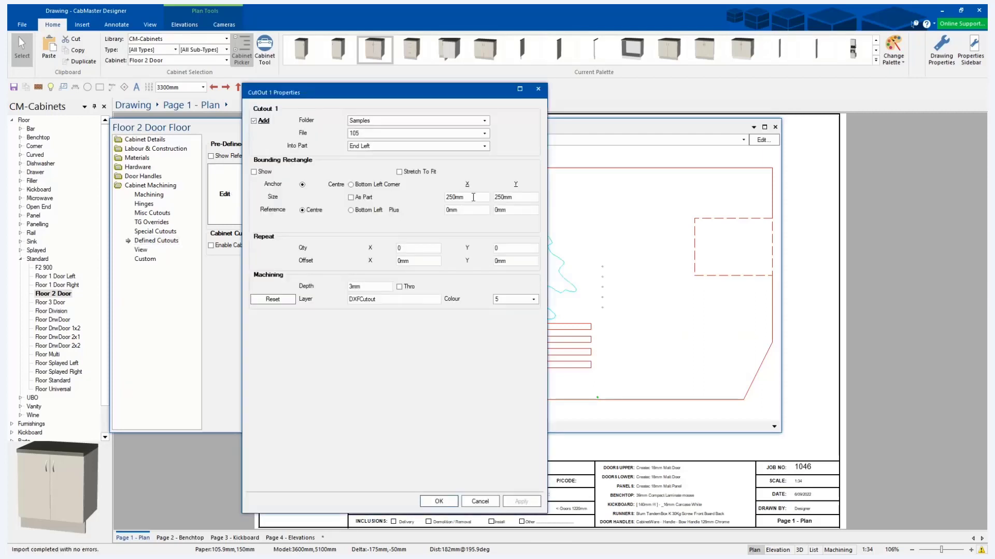
left_click(400, 288)
left_click(438, 502)
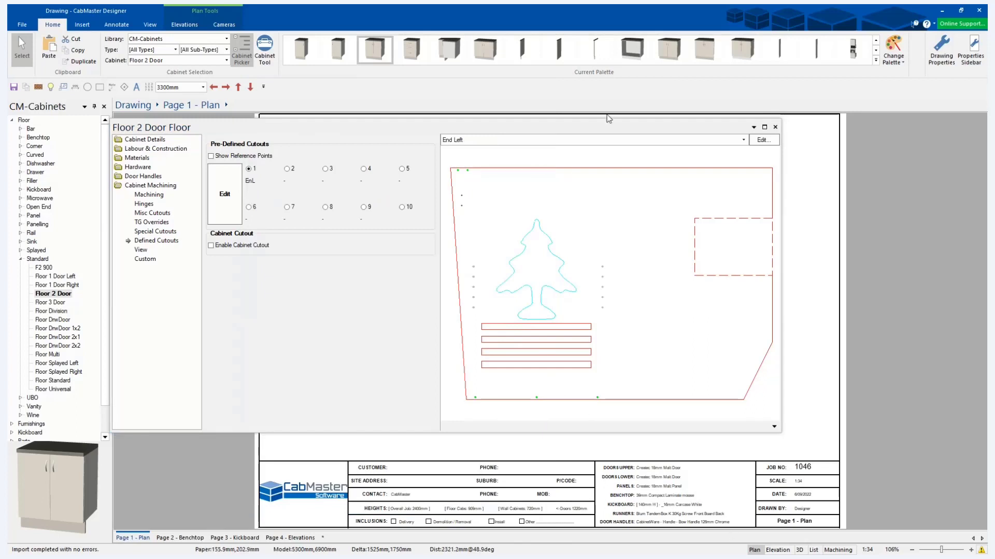
left_click(775, 127)
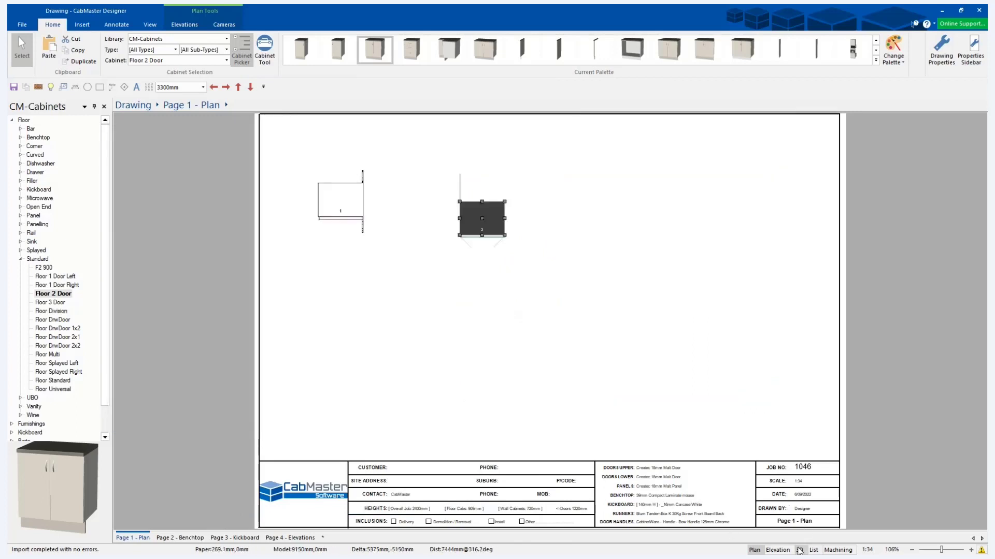
Examine the tree cutout through the cabinet's left end in the 3D view from several close angles.
left_click(799, 550)
left_click_drag(537, 298, 609, 340)
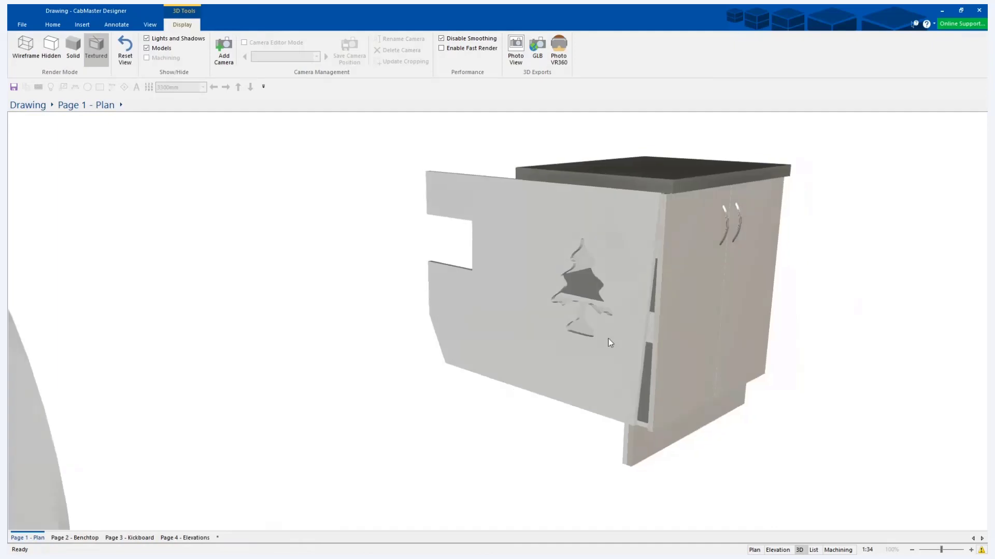
scroll(608, 340, "up", 4)
middle_click_drag(590, 309, 537, 313)
left_click_drag(535, 310, 611, 319)
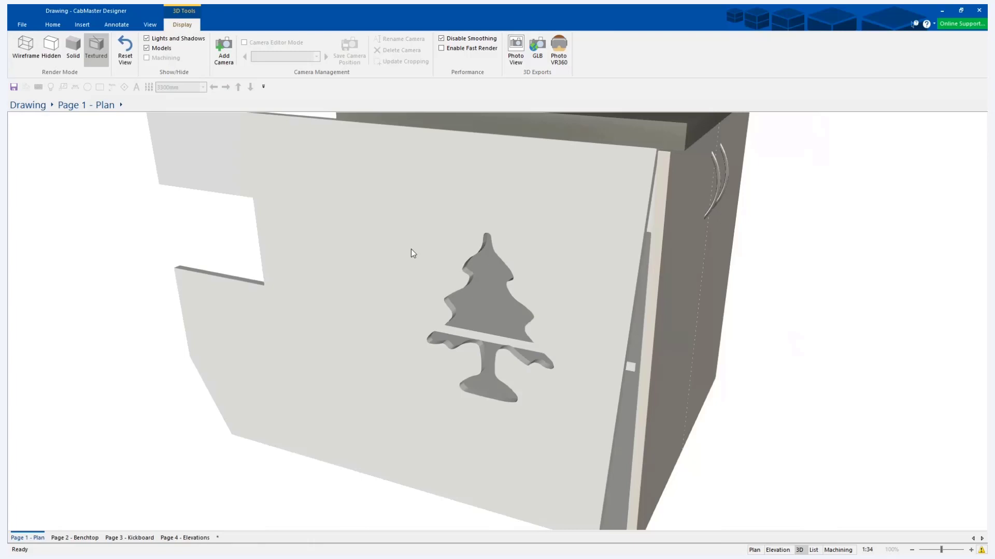
left_click_drag(455, 275, 428, 267)
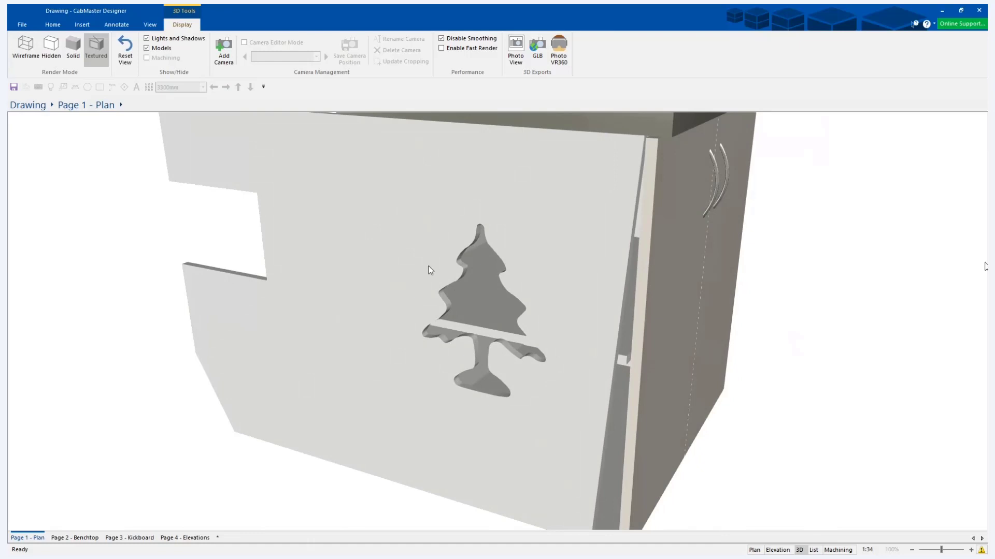